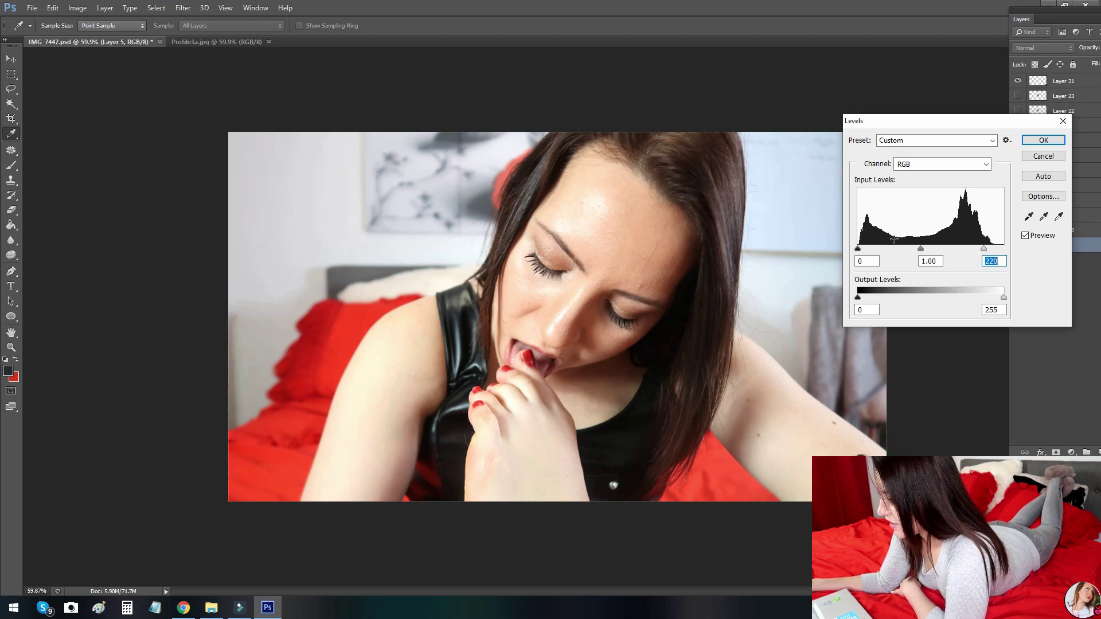
Step: Brighten Layer 5 with Levels by setting the midtone input to 1.34, and apply the adjustment
mouse_move(915, 251)
mouse_down()
mouse_move(892, 249)
mouse_move(913, 245)
mouse_move(895, 248)
mouse_move(904, 247)
mouse_up()
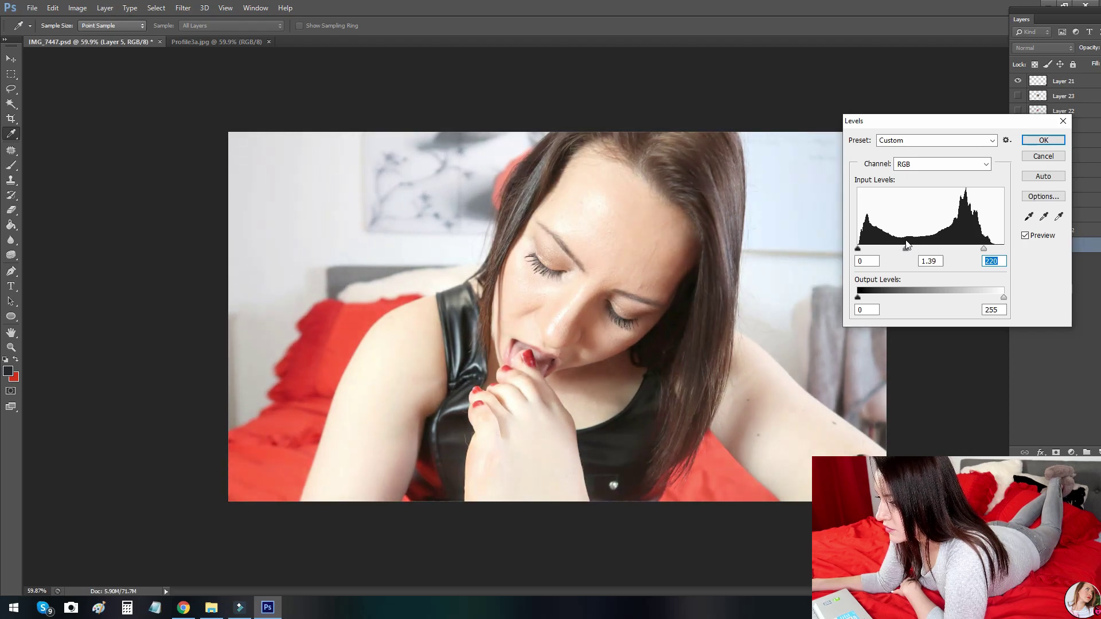
click(907, 246)
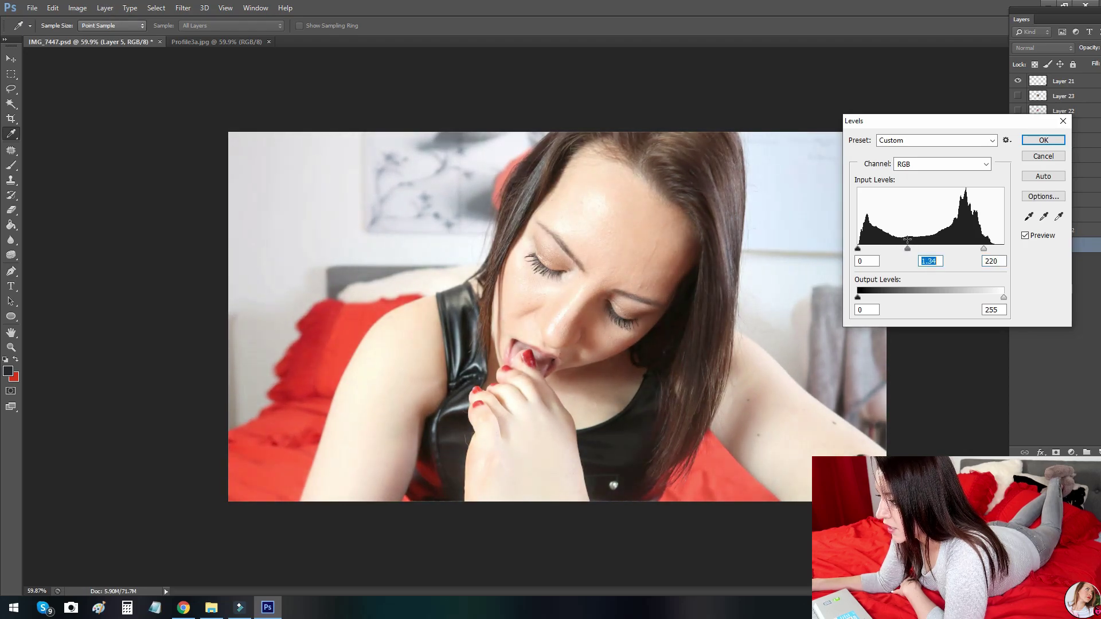
click(1043, 139)
key(p)
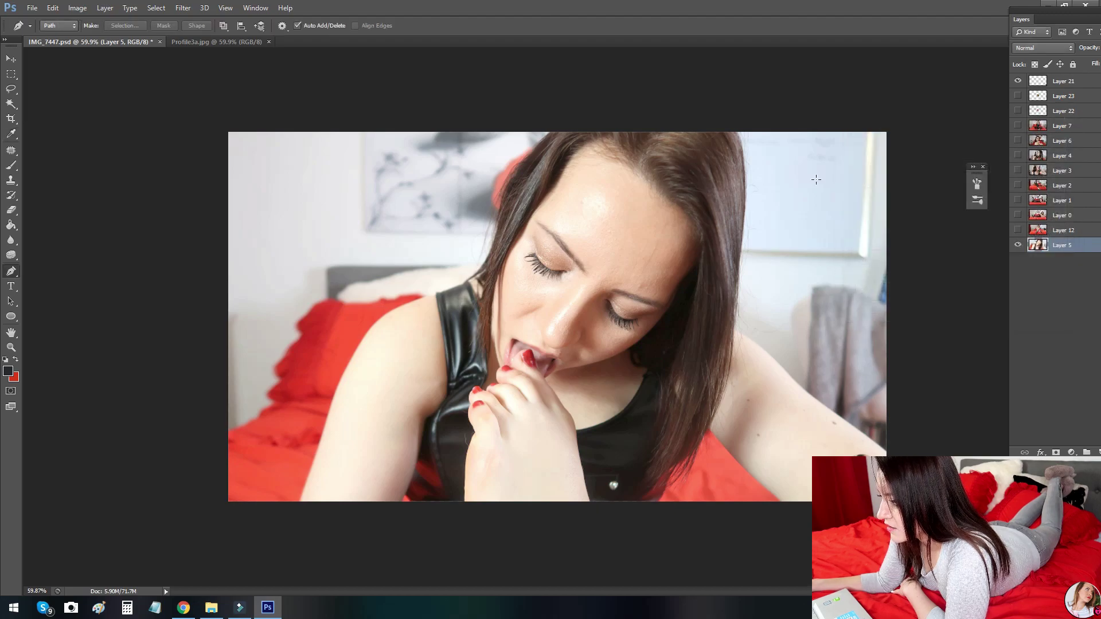
Step: Compare the photo before and after the Levels adjustment by repeatedly undoing and redoing it, ending with the adjustment applied
key(ctrl+z)
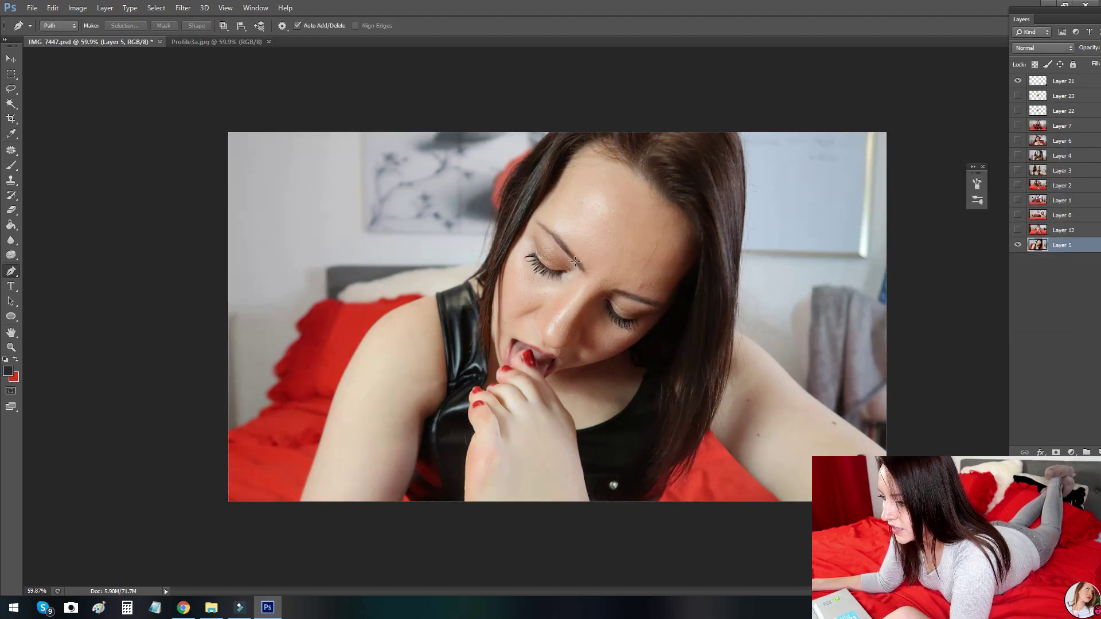
key(ctrl+z)
key(ctrl+z)
key(ctrl+z)
key(ctrl+z)
key(ctrl+z)
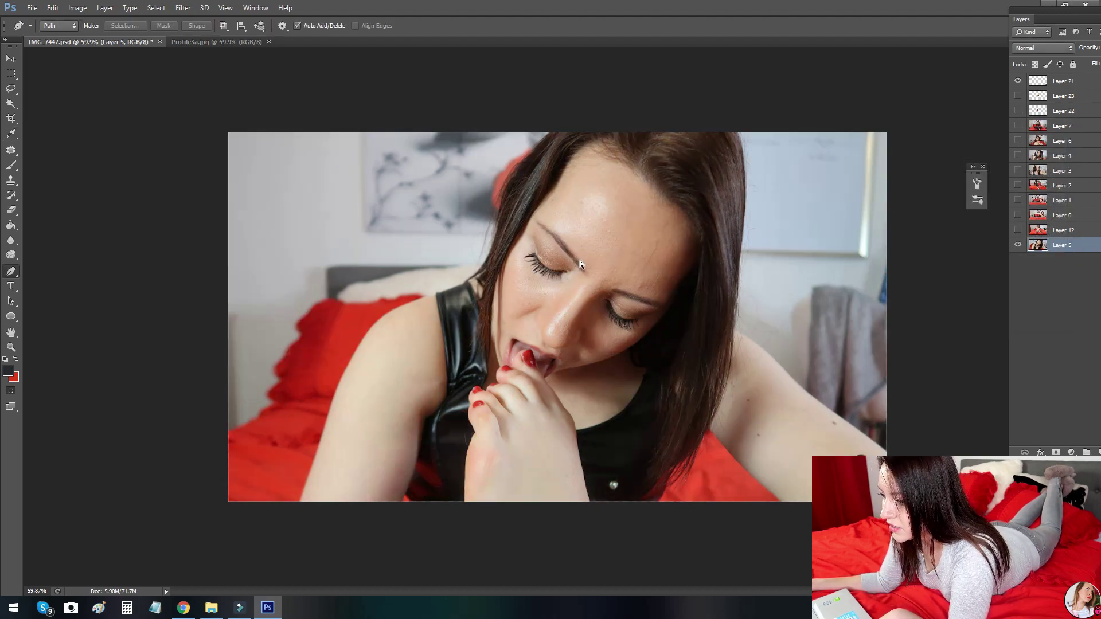
key(ctrl+z)
key(ctrl+z)
key(ctrl+z)
key(ctrl+z)
key(ctrl+z)
key(ctrl+z)
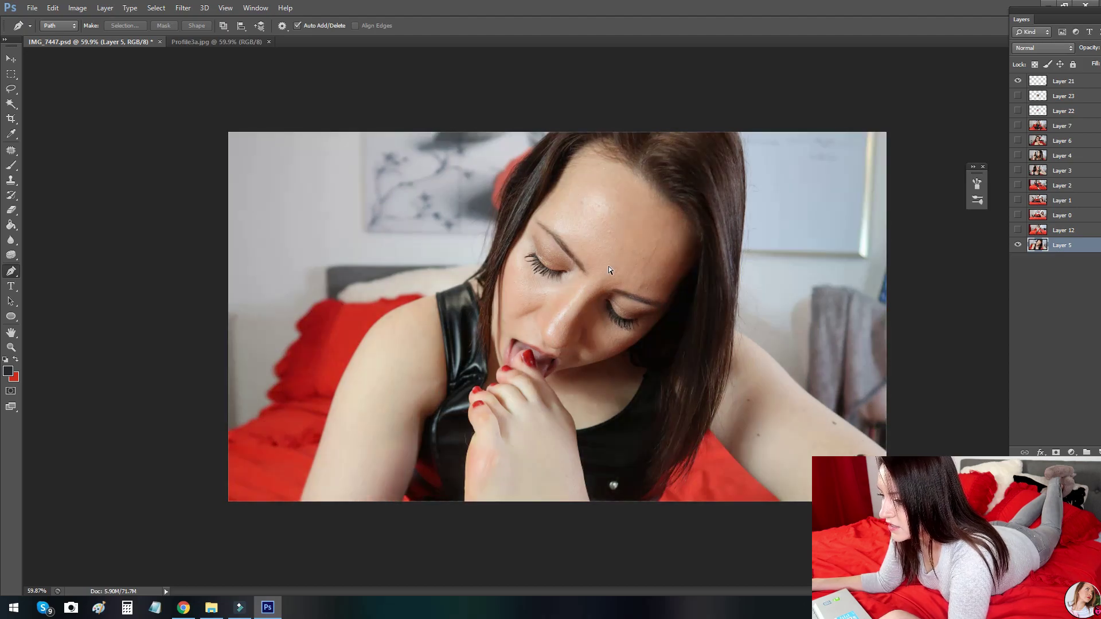
key(ctrl+z)
key(ctrl+z)
key(ctrl+z)
key(ctrl+z)
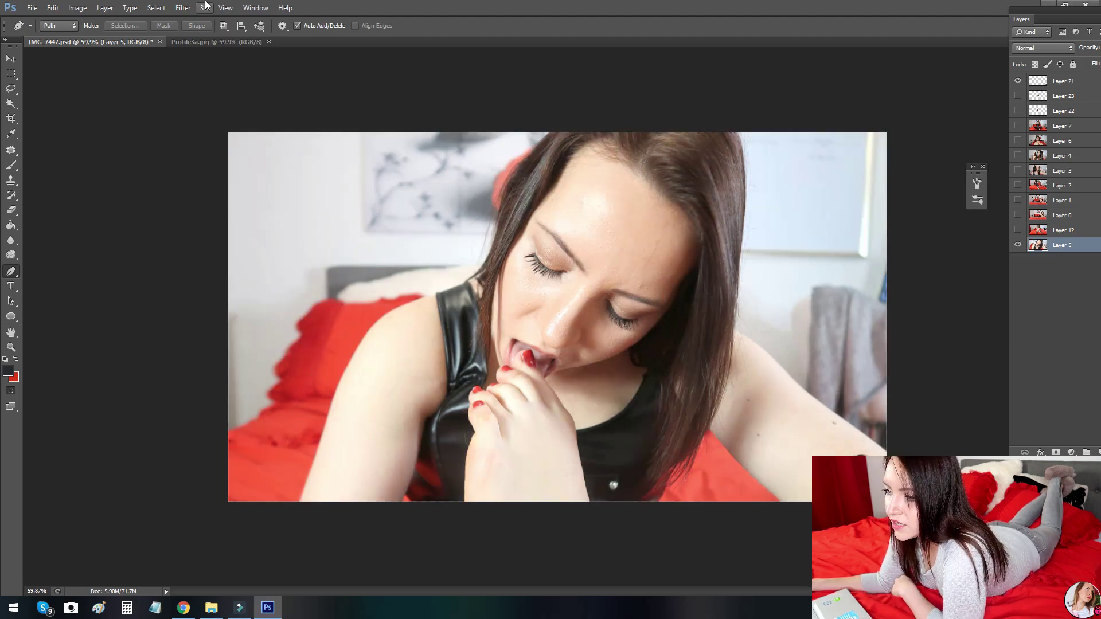
Step: Apply a Brightness/Contrast adjustment to Layer 5 with brightness 6 and contrast -6
click(78, 7)
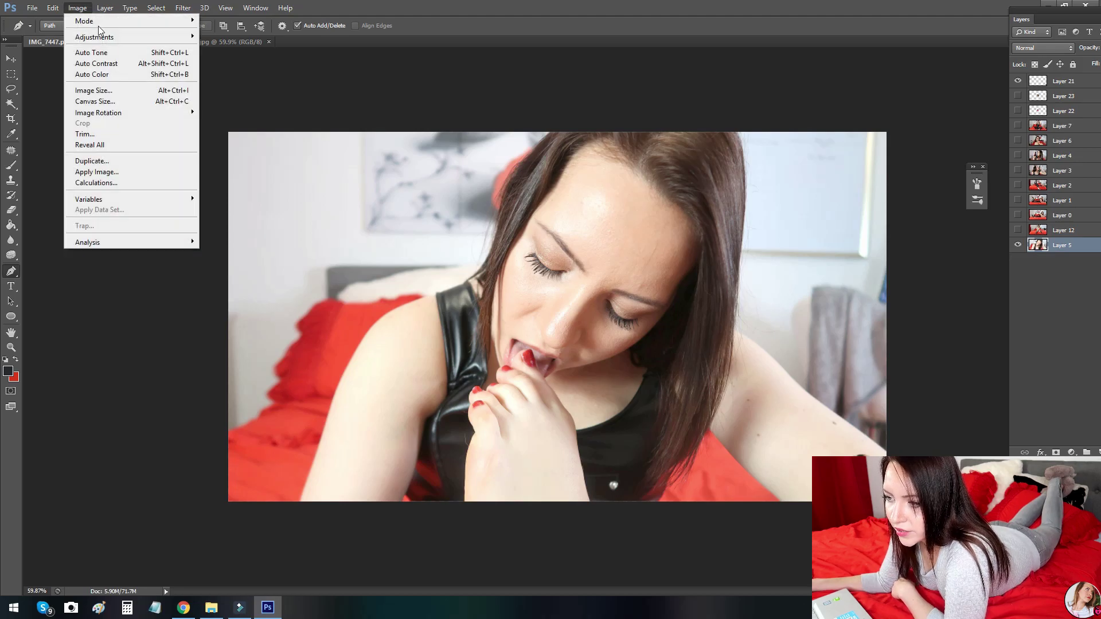
mouse_move(106, 37)
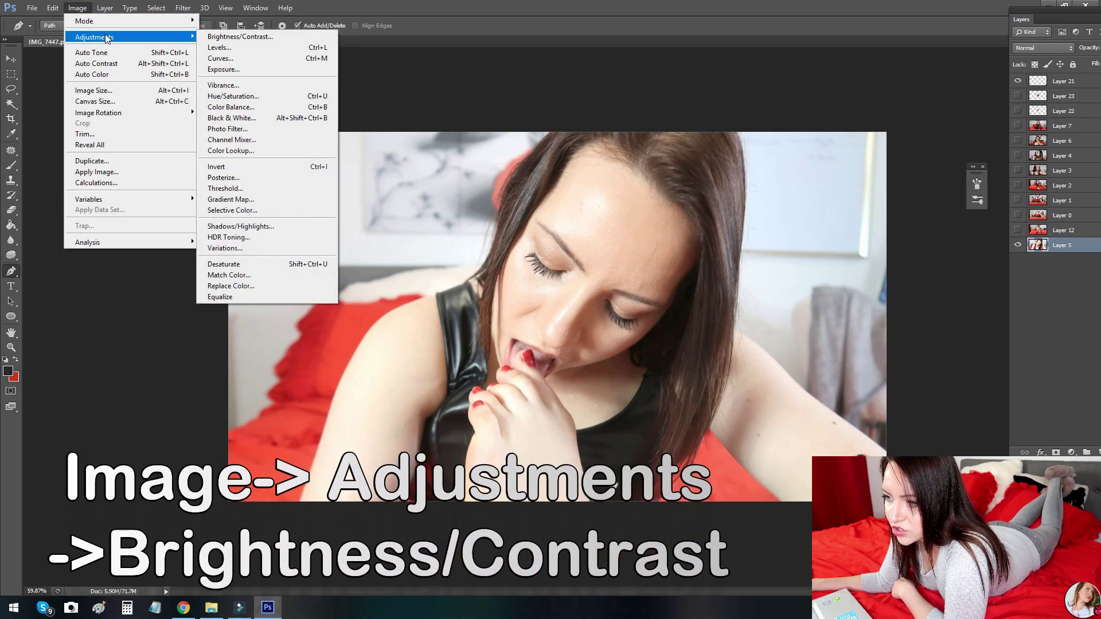
click(231, 36)
mouse_move(827, 152)
mouse_down()
mouse_move(874, 151)
mouse_move(823, 160)
mouse_up()
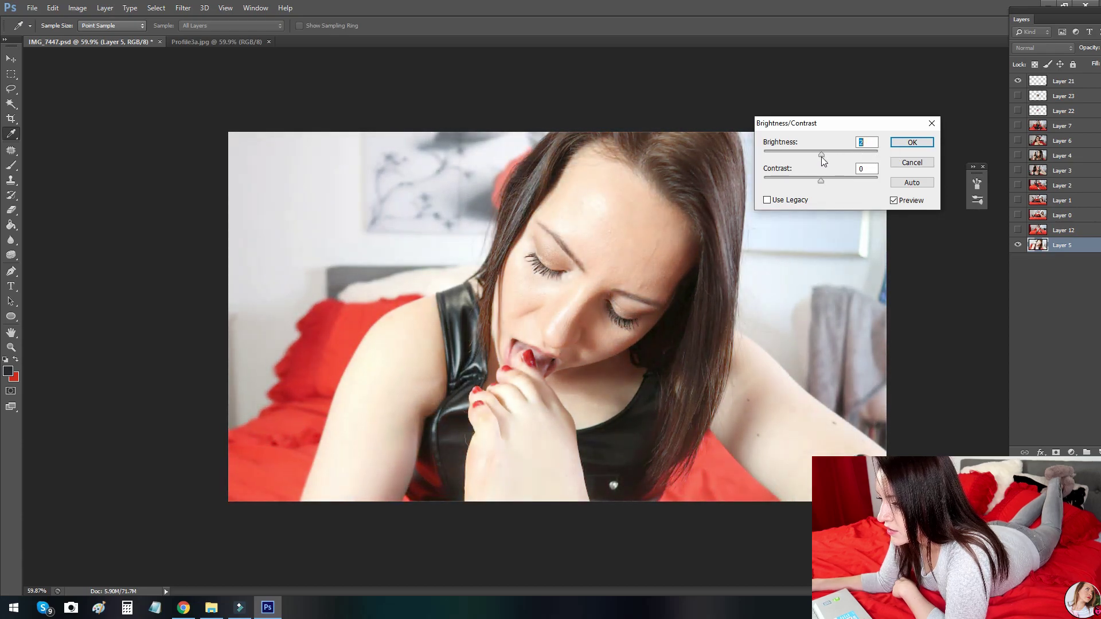
mouse_move(822, 156)
mouse_down()
mouse_move(887, 149)
mouse_move(823, 156)
mouse_up()
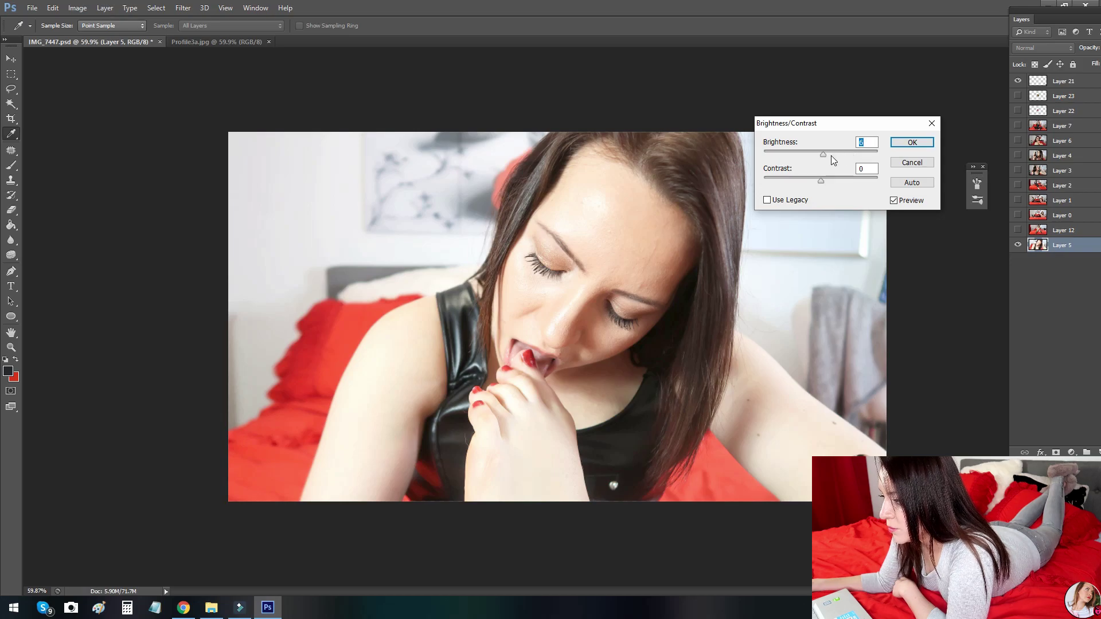
drag(813, 184, 811, 178)
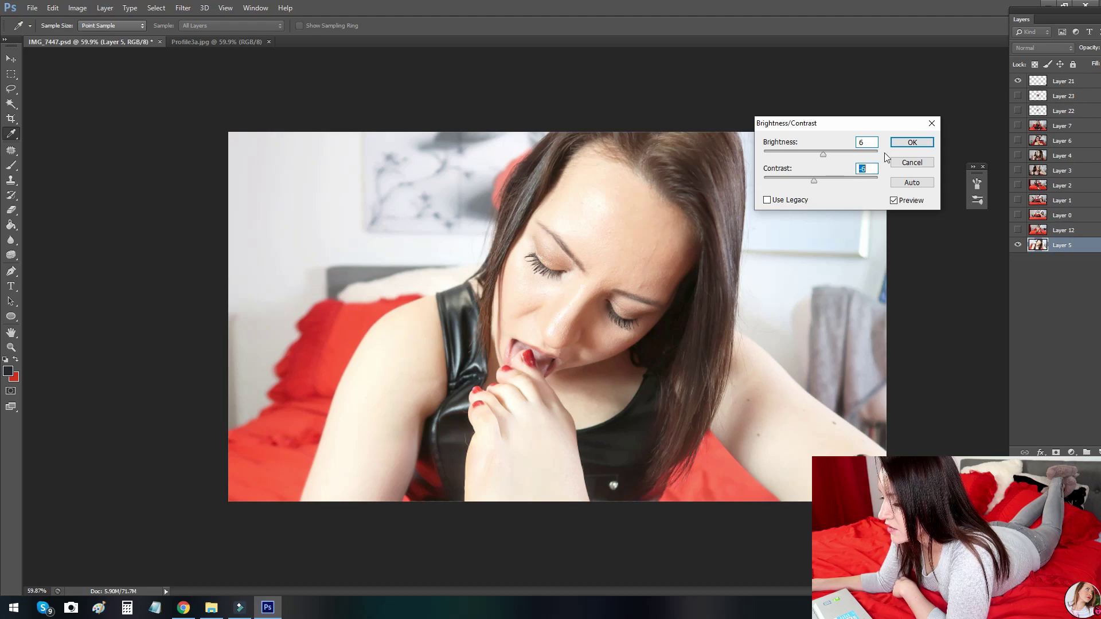
click(911, 142)
key(p)
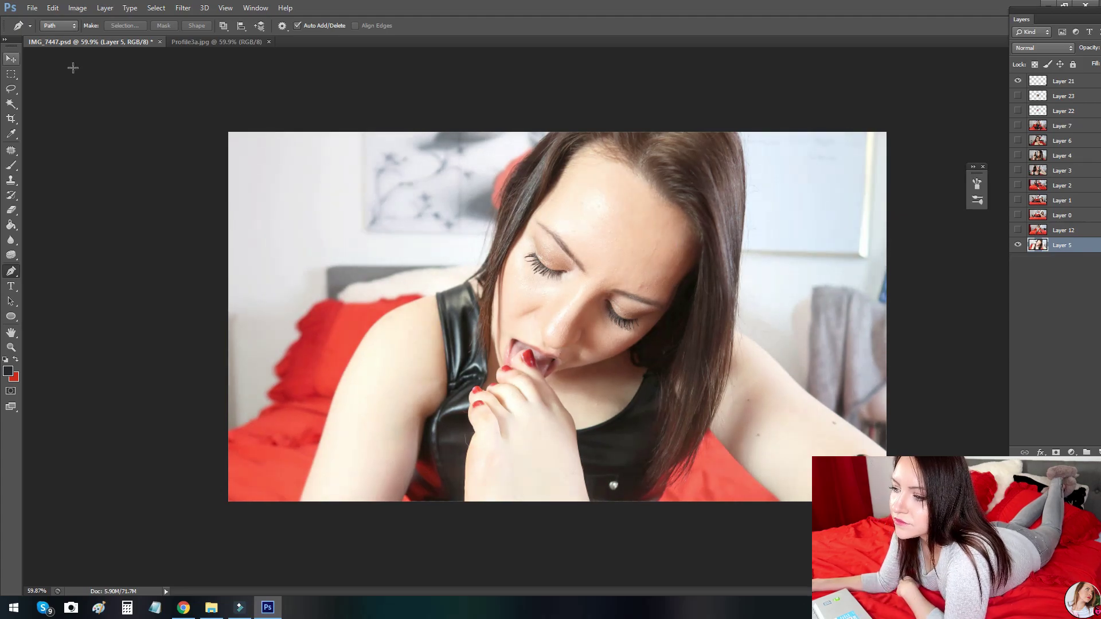
Step: Apply a Vibrance adjustment to Layer 5 with vibrance +59 and slightly raised saturation
click(78, 8)
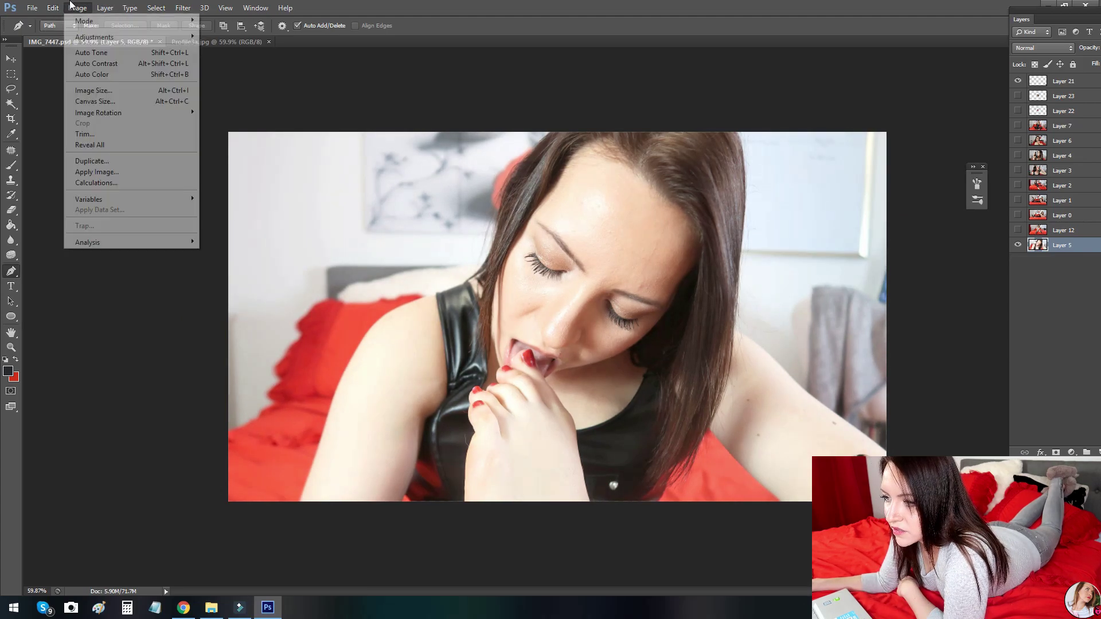
mouse_move(87, 44)
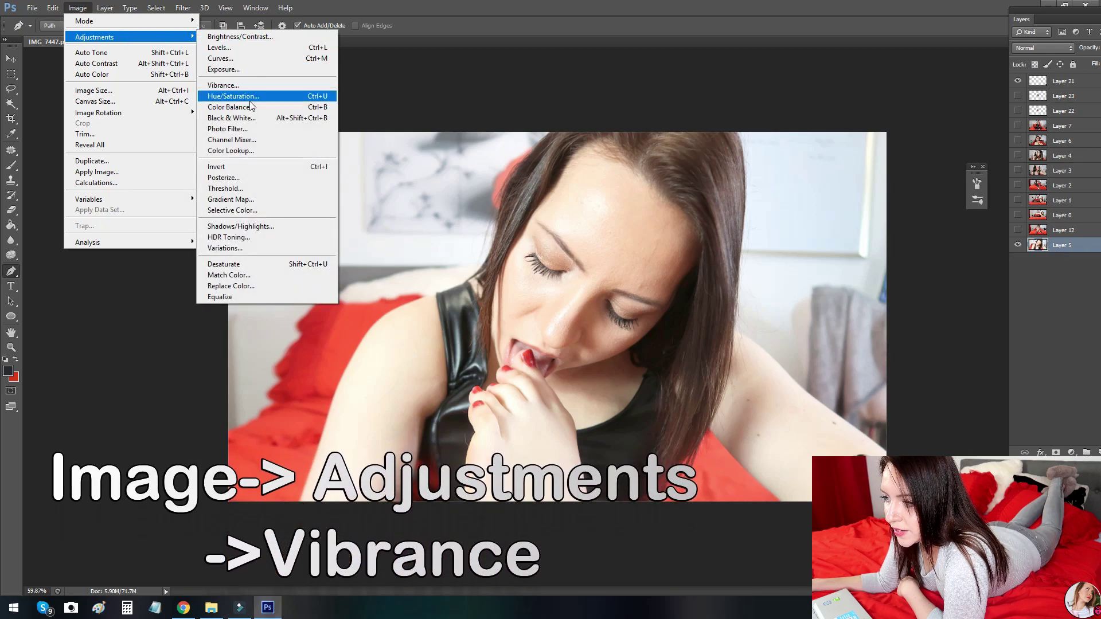
click(266, 87)
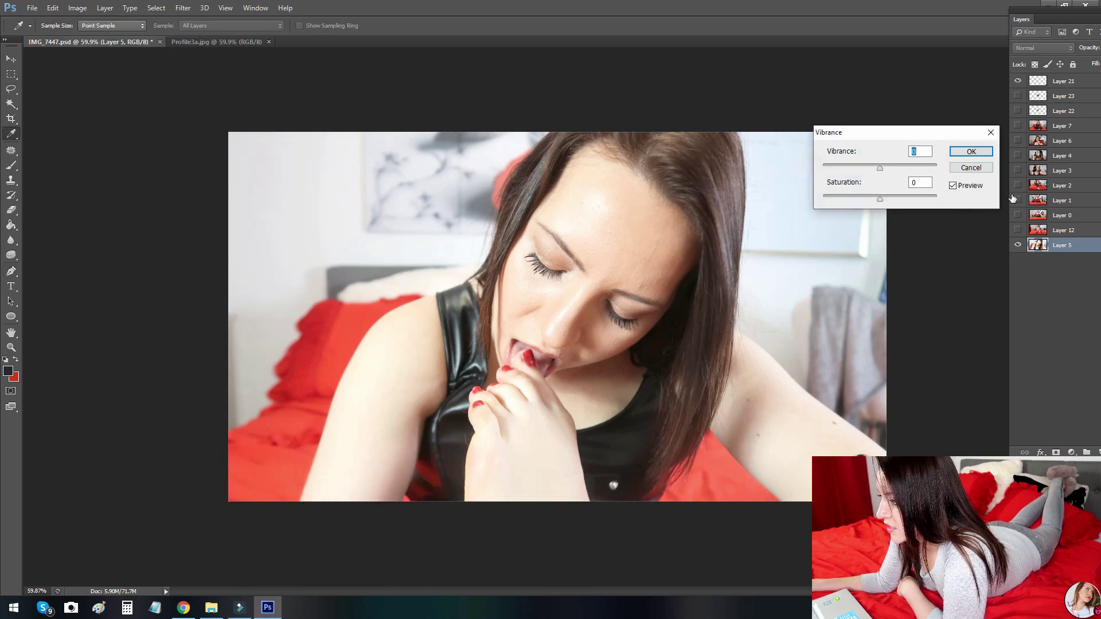
drag(880, 167, 968, 157)
mouse_move(898, 165)
mouse_down()
mouse_move(924, 158)
mouse_move(908, 198)
mouse_move(826, 182)
mouse_move(946, 174)
mouse_move(830, 181)
mouse_move(940, 173)
mouse_move(872, 181)
mouse_move(949, 158)
mouse_move(905, 163)
mouse_move(969, 158)
mouse_move(915, 175)
mouse_up()
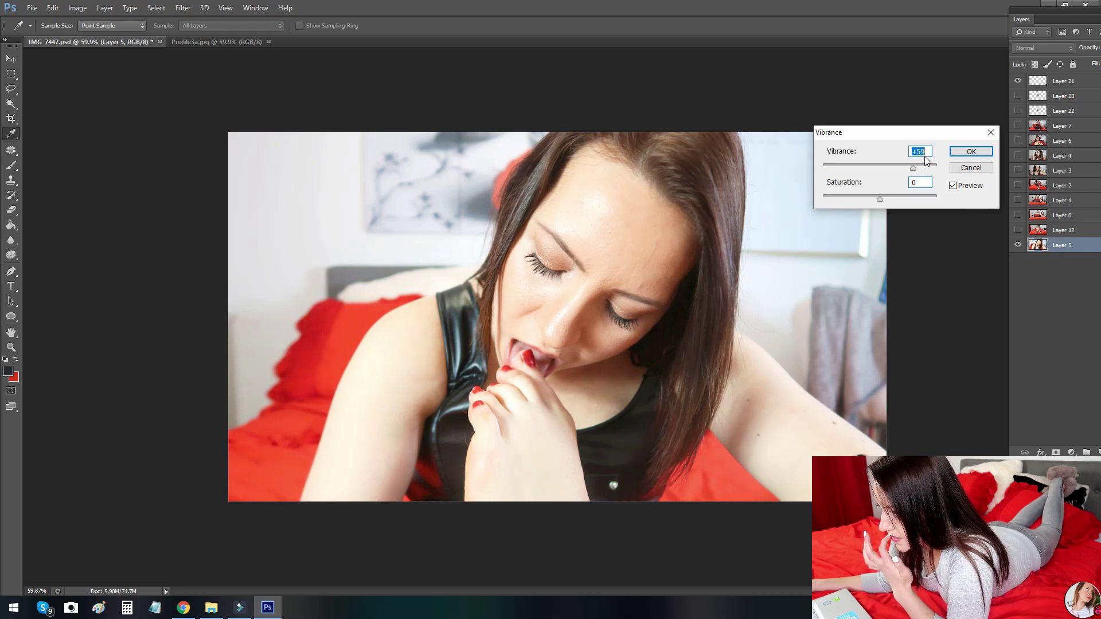
mouse_move(883, 197)
mouse_down()
mouse_move(917, 199)
mouse_move(872, 202)
mouse_move(934, 195)
mouse_move(869, 203)
mouse_move(906, 191)
mouse_move(876, 199)
mouse_move(902, 188)
mouse_move(883, 191)
mouse_up()
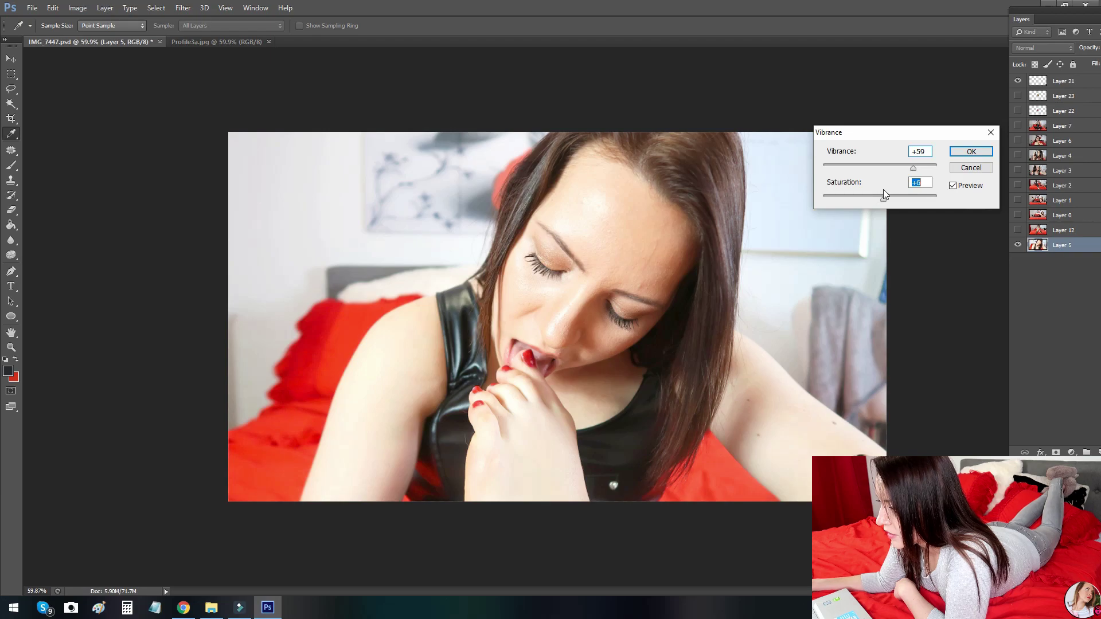
click(971, 151)
key(p)
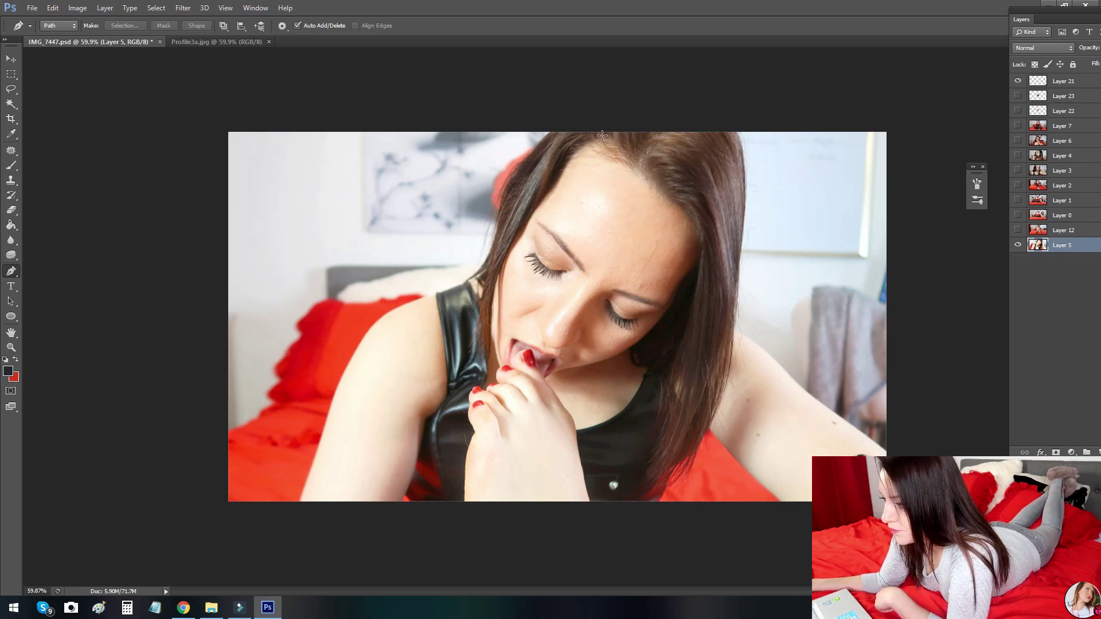
Step: Start a Color Balance adjustment on Layer 5 and shift the highlights toward yellow to -4
click(77, 8)
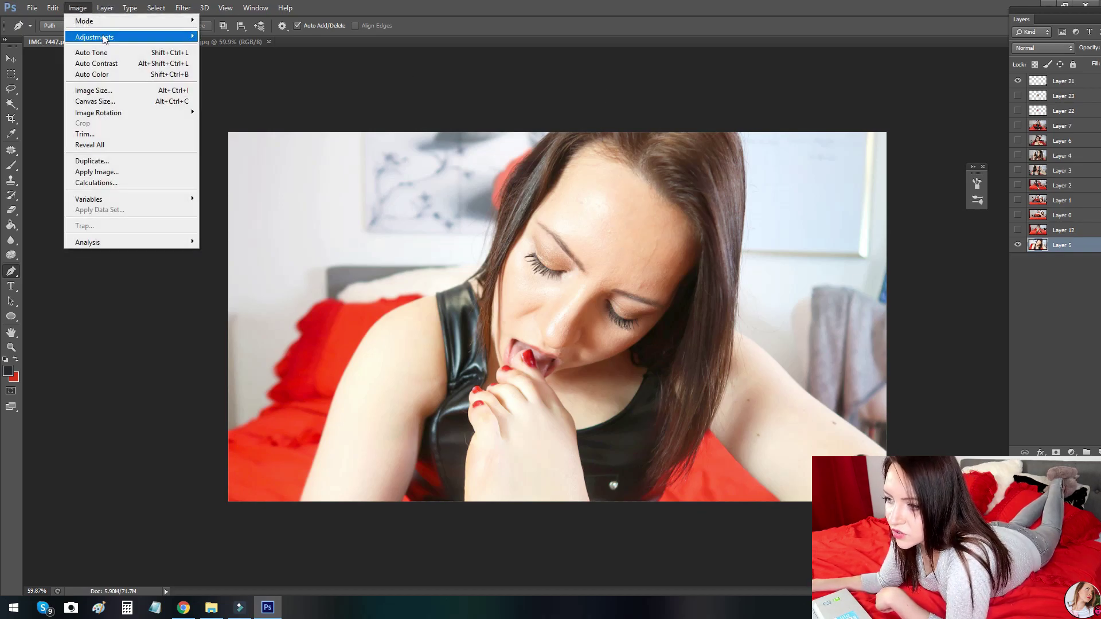
mouse_move(172, 37)
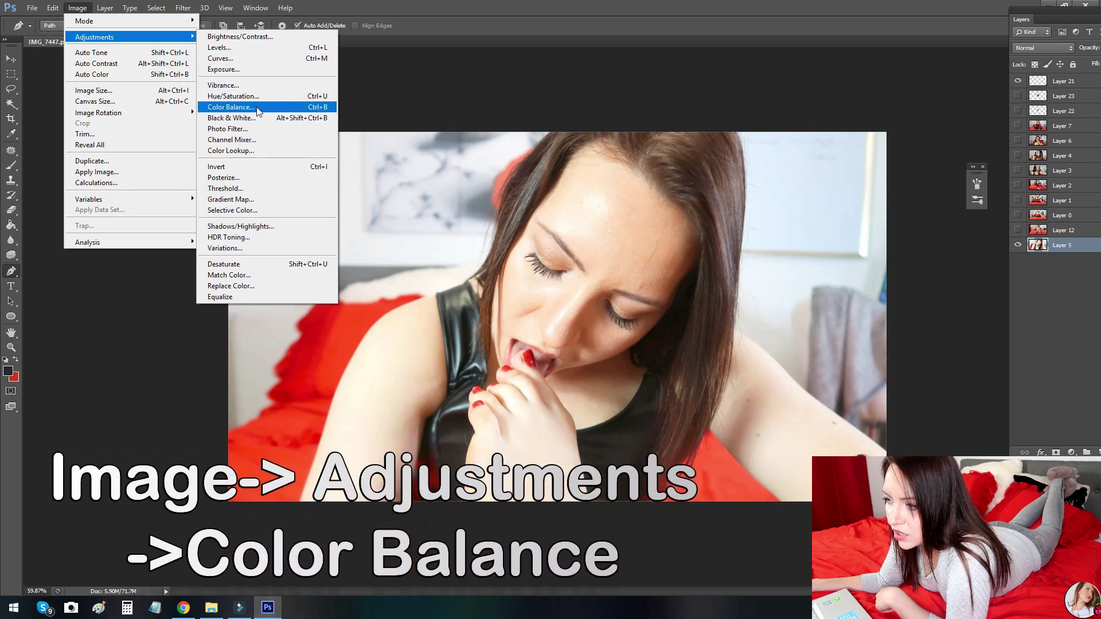
click(241, 107)
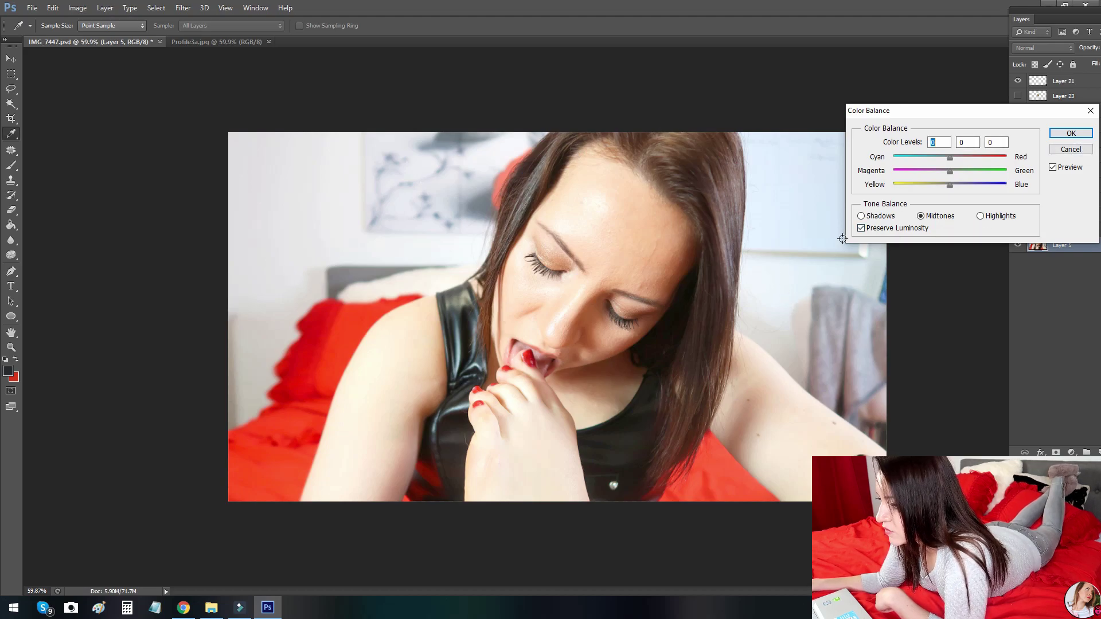
click(980, 216)
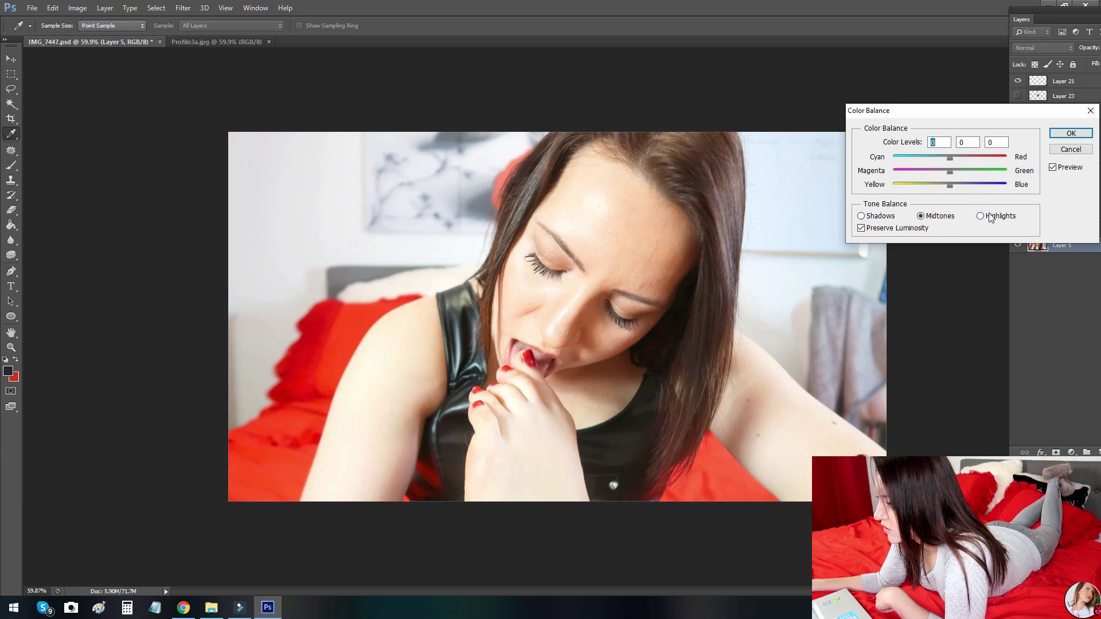
mouse_move(950, 184)
mouse_down()
mouse_move(960, 181)
mouse_move(916, 182)
mouse_move(973, 184)
mouse_move(927, 184)
mouse_move(946, 184)
mouse_up()
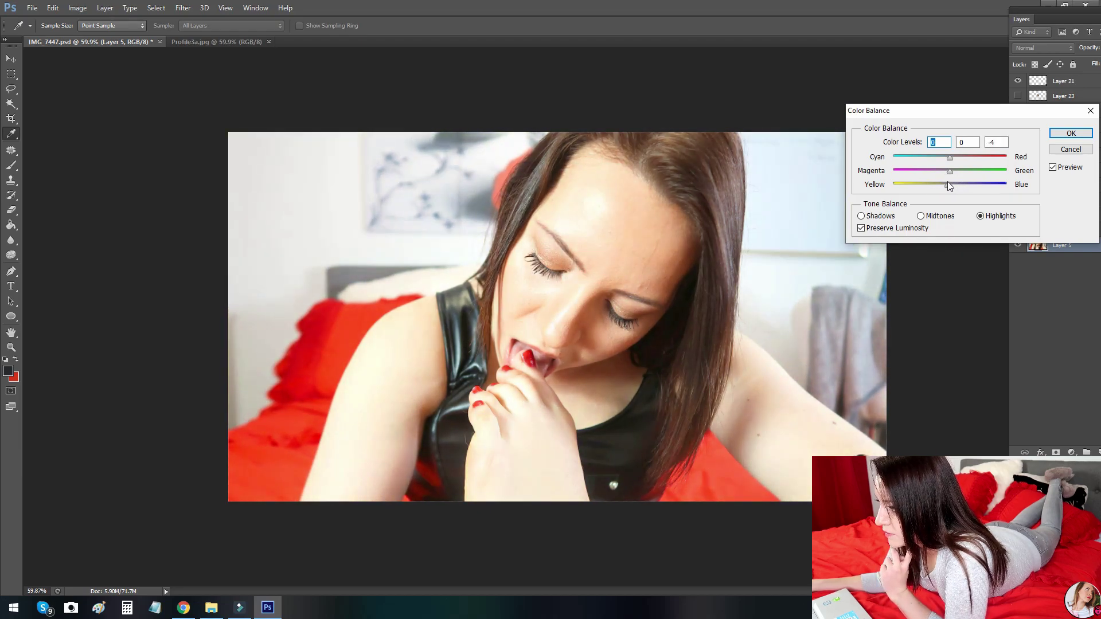
Step: Try cyan and red shifts on the highlights, set the cyan-red level back to 0, and apply the Color Balance
key(Tab)
key(Tab)
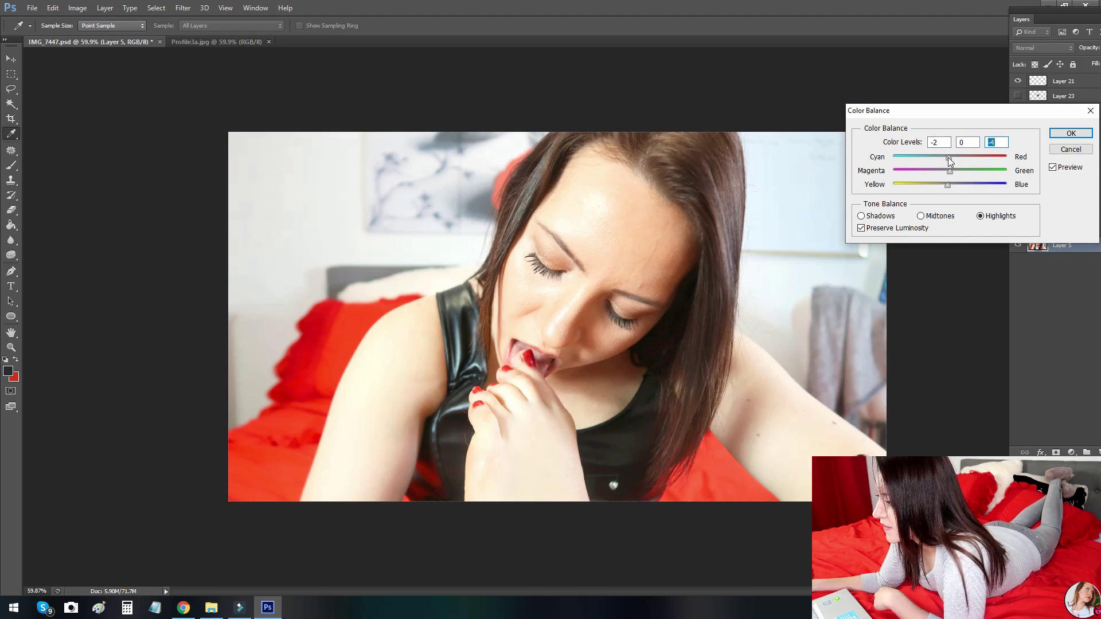
mouse_move(946, 157)
mouse_down()
mouse_move(934, 159)
mouse_move(946, 159)
mouse_up()
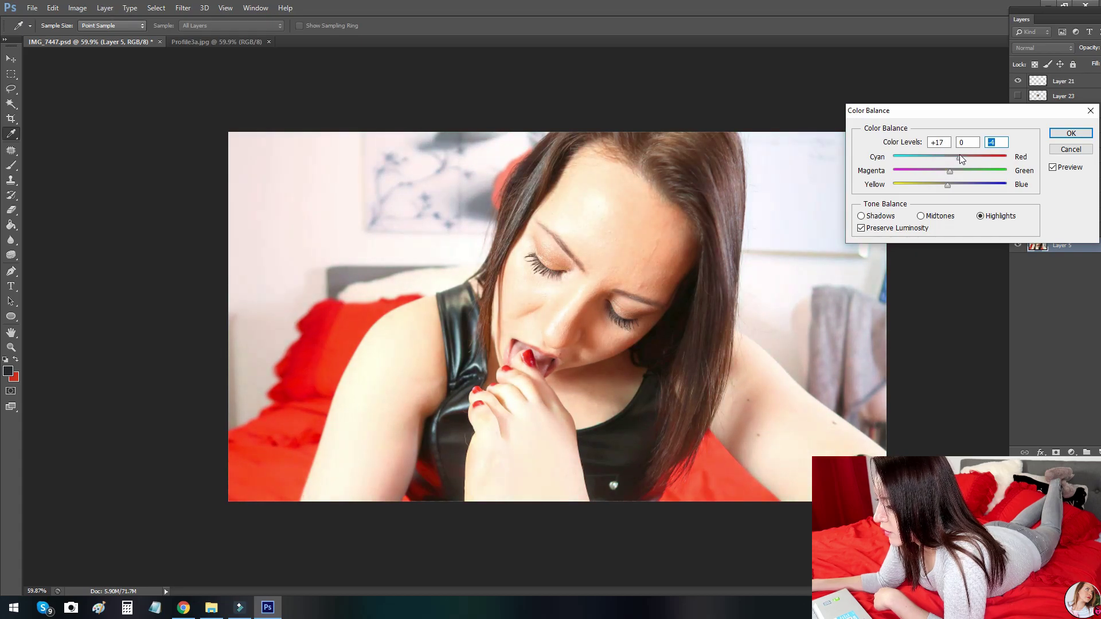
drag(951, 156, 944, 156)
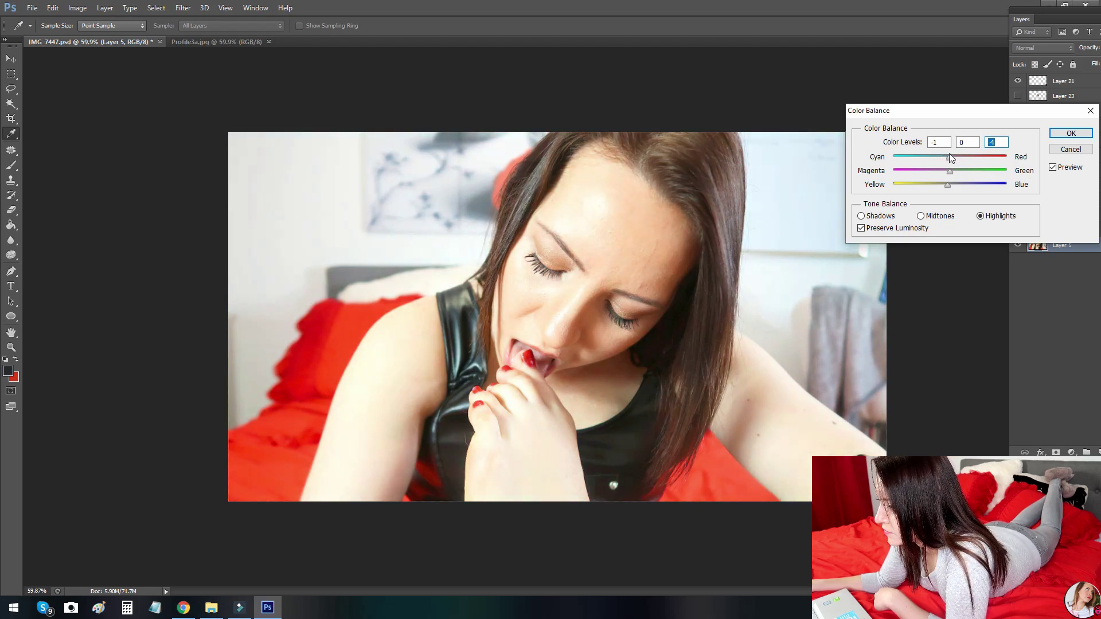
drag(957, 157, 943, 159)
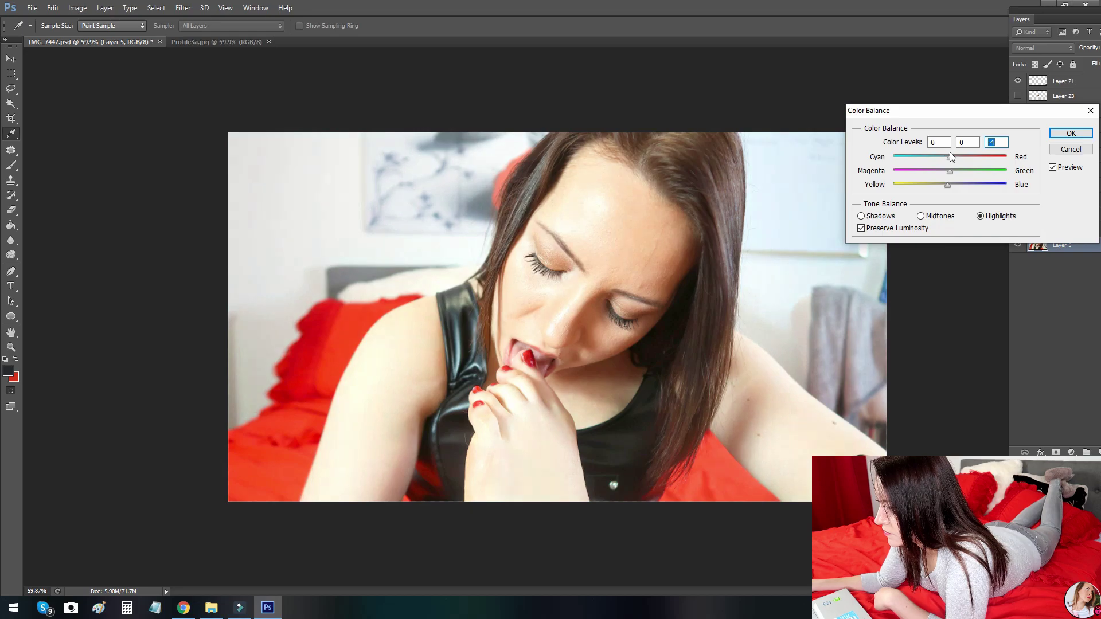
key(Tab)
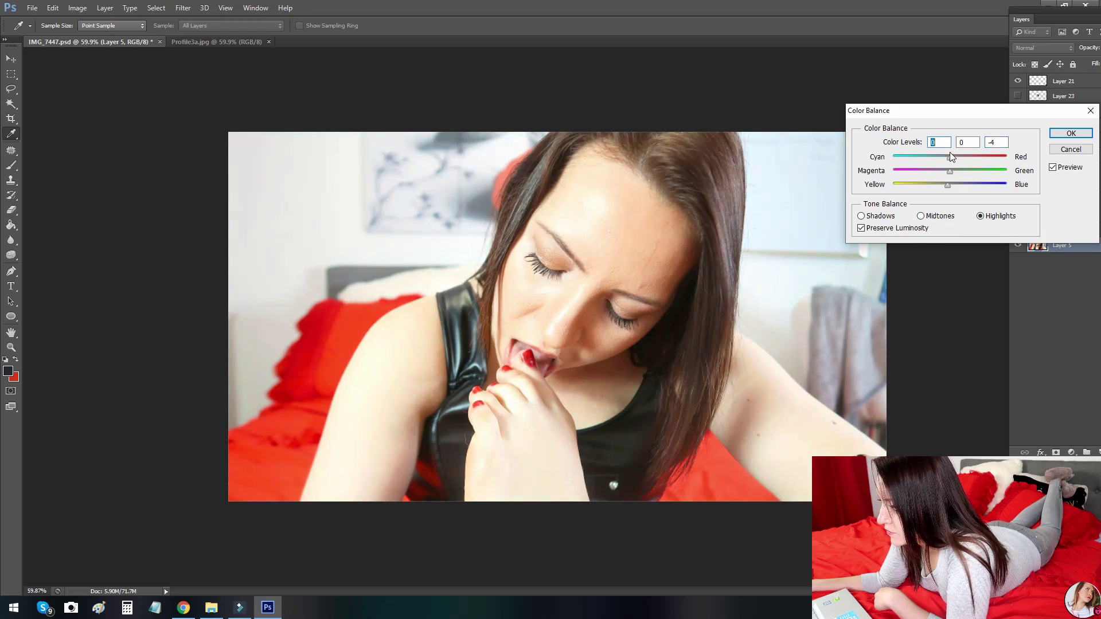
click(1064, 134)
key(p)
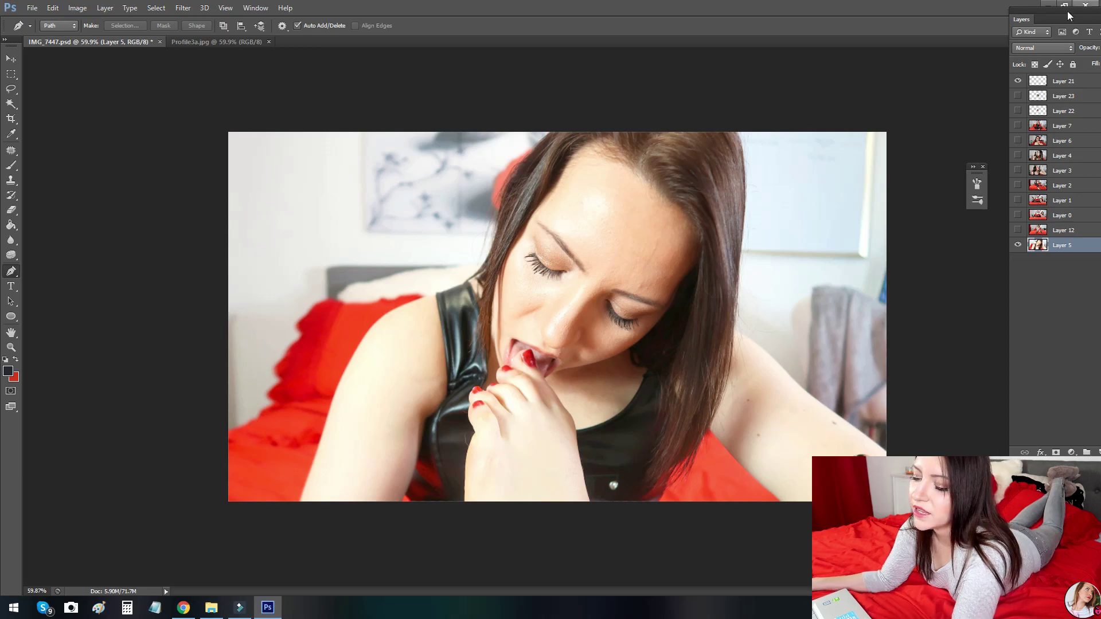
Step: Apply Reduce Noise to Layer 5 with strength 10, preserve details 0%, reduce color noise 100% and sharpen details 0%
key(shift+z)
drag(602, 296, 632, 258)
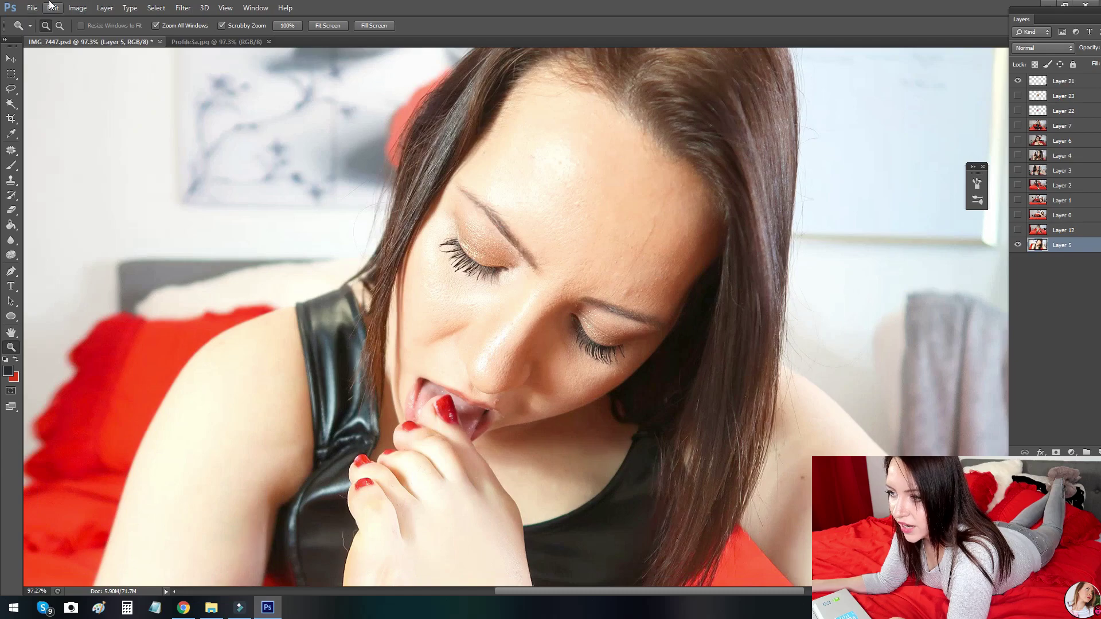
click(186, 9)
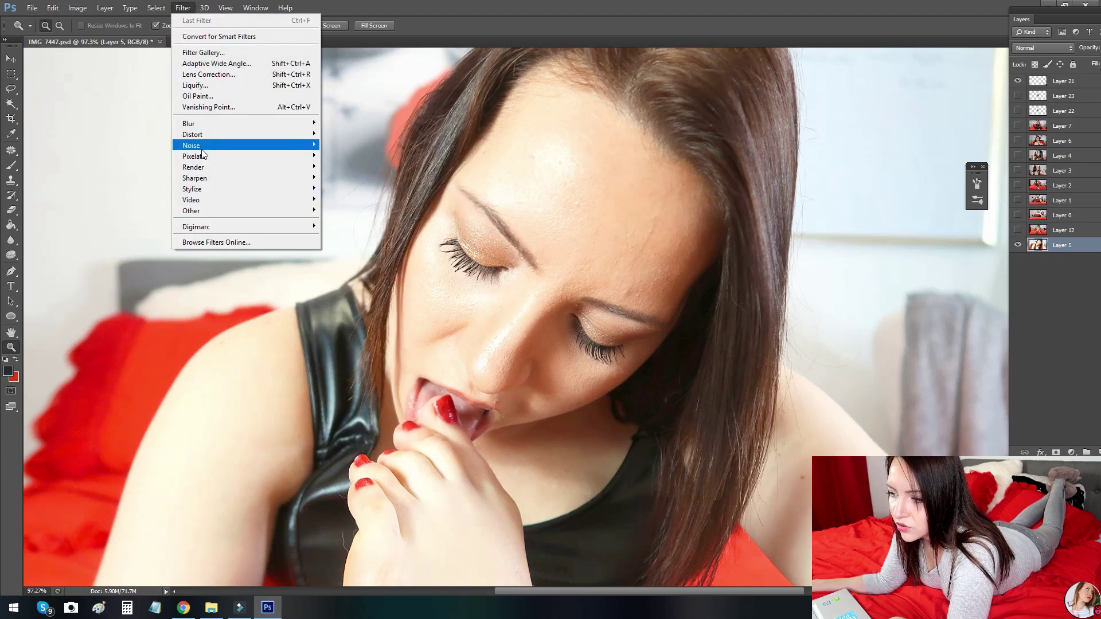
mouse_move(252, 145)
click(363, 188)
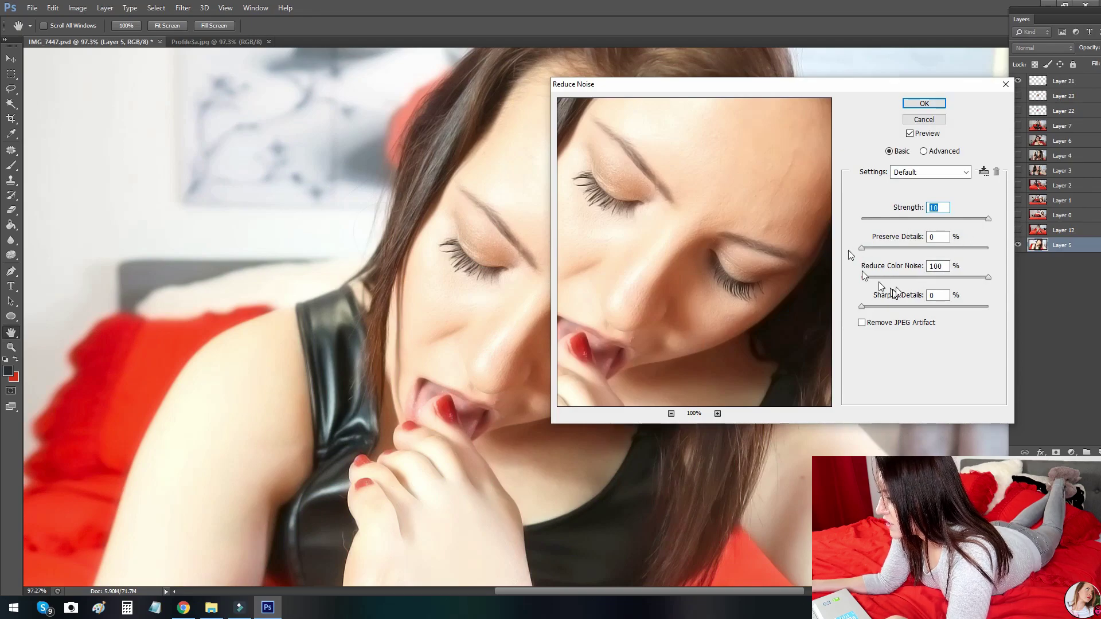
key(Tab)
key(Tab)
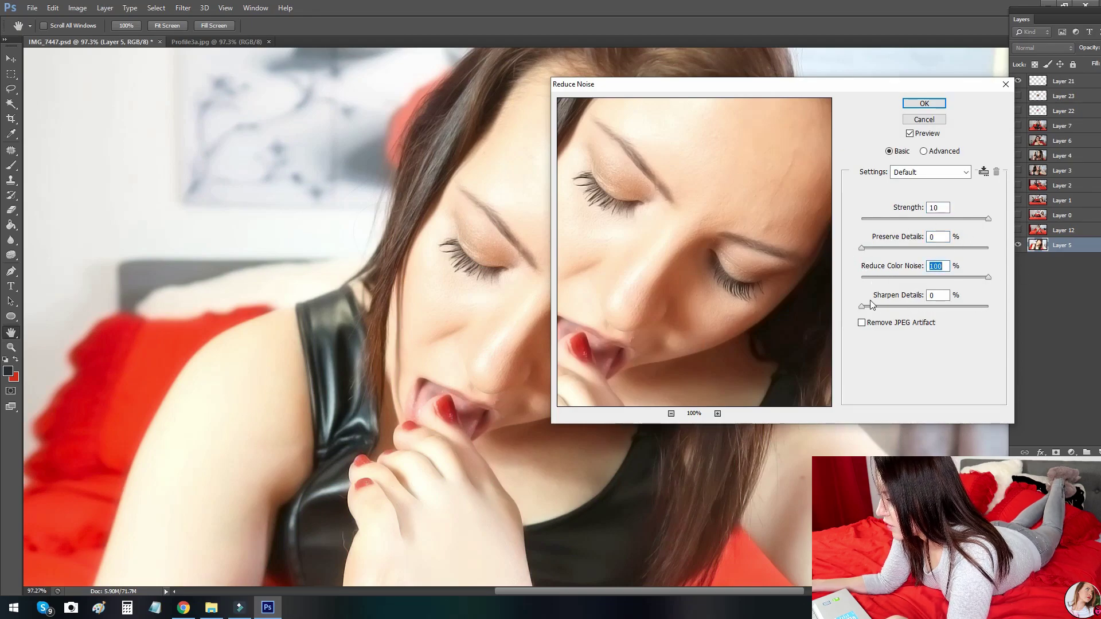
drag(731, 92, 679, 65)
click(879, 79)
key(z)
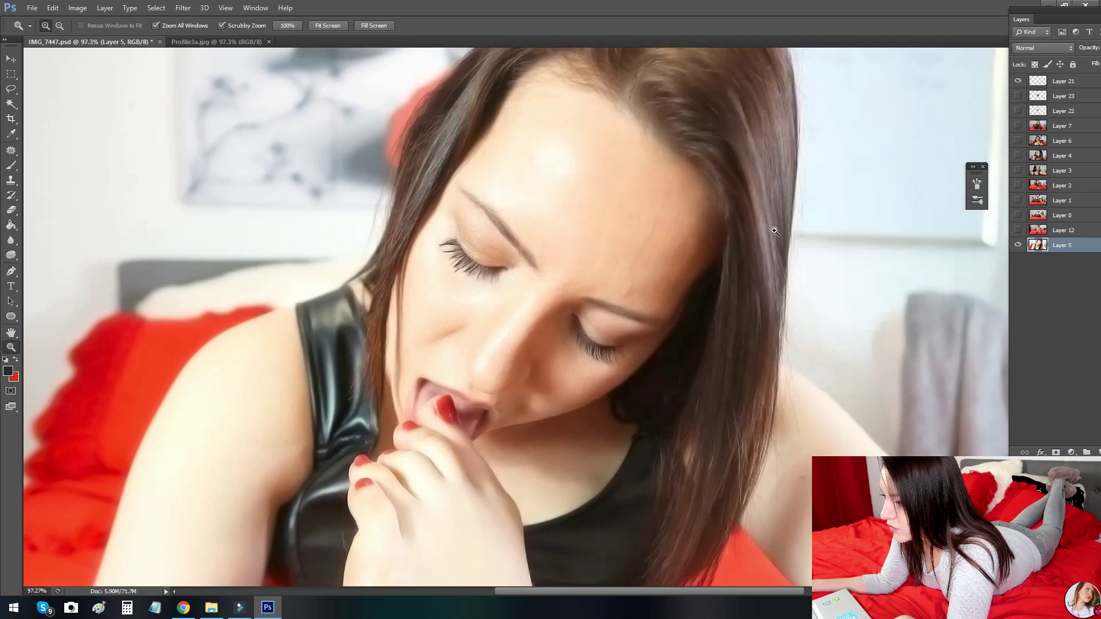
Step: Toggle the Reduce Noise result to compare the portrait before and after smoothing
mouse_move(767, 246)
mouse_down()
mouse_move(716, 245)
mouse_move(749, 246)
mouse_up()
mouse_move(614, 296)
mouse_down()
mouse_move(676, 283)
mouse_move(611, 290)
mouse_move(629, 290)
mouse_up()
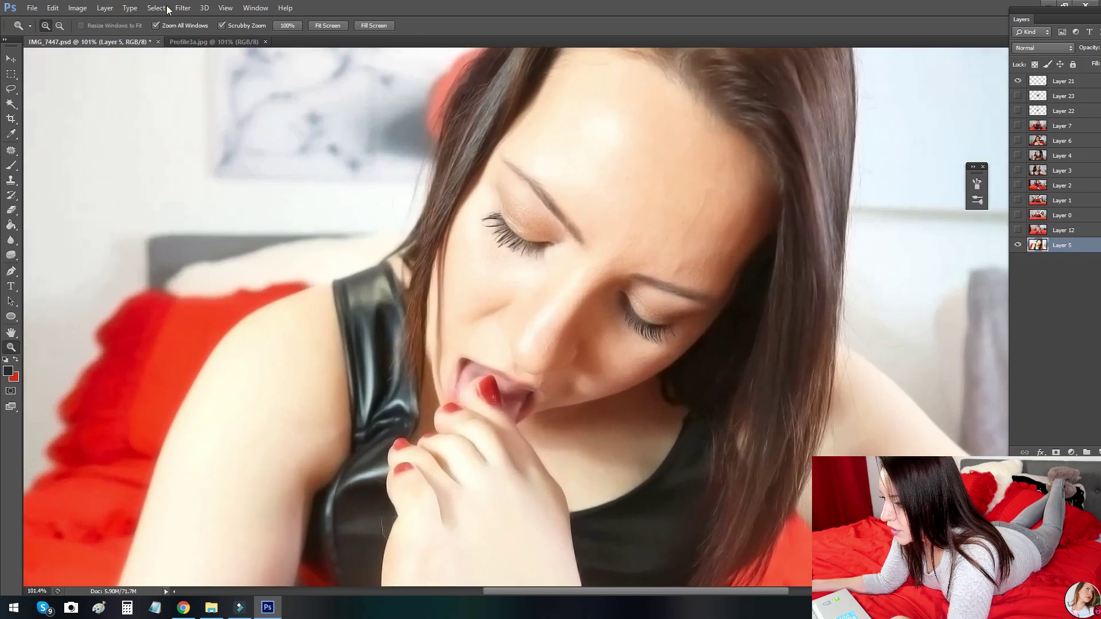
click(52, 8)
click(63, 20)
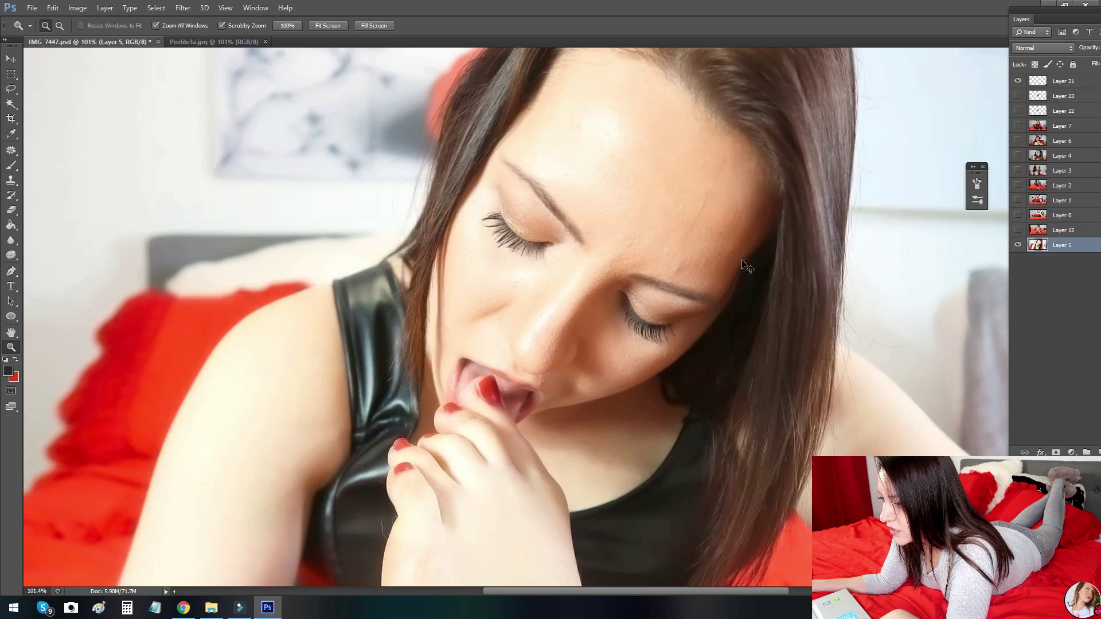
Step: Patch the raised bump just above the right-hand eyebrow with clean forehead skin using the Patch tool
drag(610, 241, 745, 293)
drag(578, 298, 561, 339)
drag(553, 247, 483, 299)
mouse_move(519, 260)
mouse_down()
mouse_move(384, 262)
mouse_move(498, 260)
mouse_up()
click(11, 150)
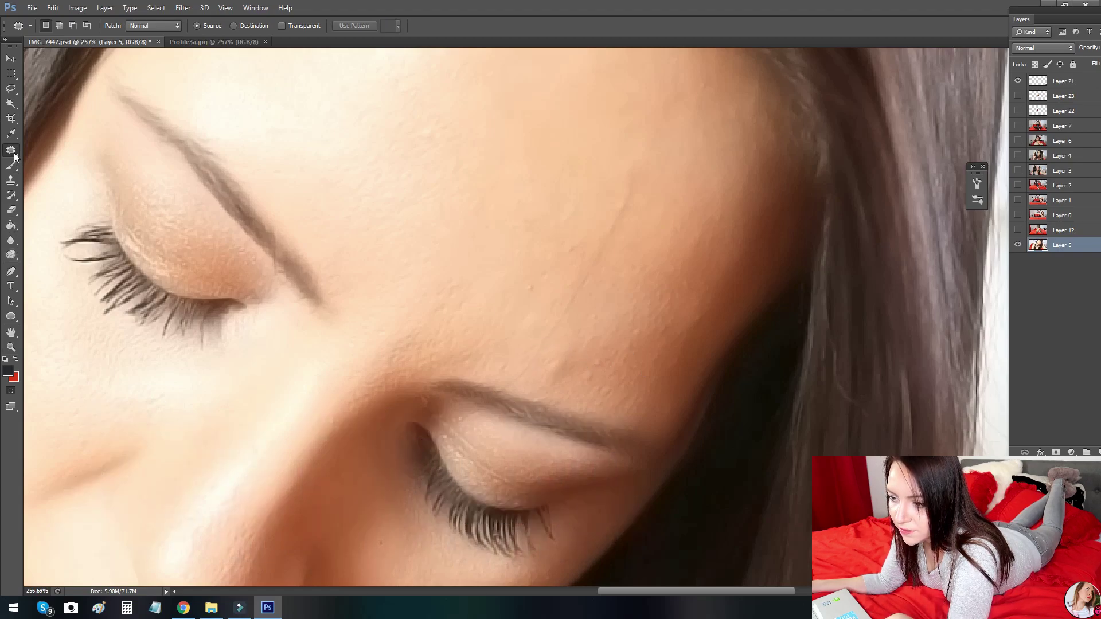
drag(585, 366, 539, 329)
mouse_move(559, 366)
mouse_down()
mouse_move(455, 270)
mouse_move(479, 227)
mouse_up()
key(ctrl+d)
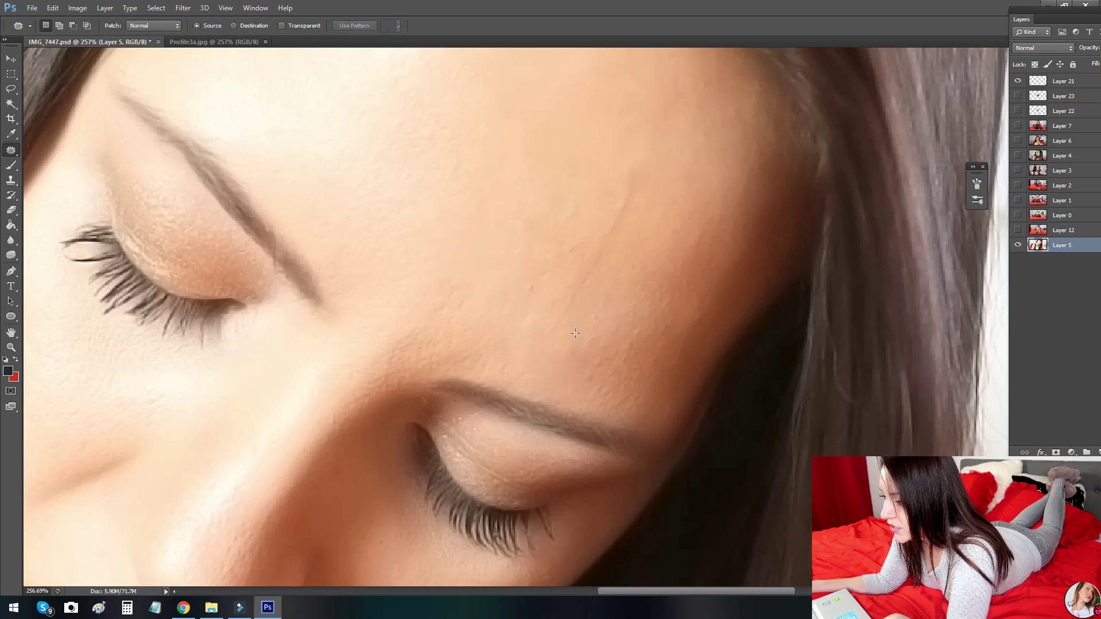
Step: Patch the remaining small bumps above the right-hand eyebrow and on the middle of the forehead
drag(623, 357, 573, 334)
drag(588, 362, 535, 230)
key(ctrl+d)
mouse_move(566, 184)
mouse_down()
mouse_move(540, 199)
mouse_move(568, 235)
mouse_move(589, 215)
mouse_move(552, 124)
mouse_up()
key(ctrl+d)
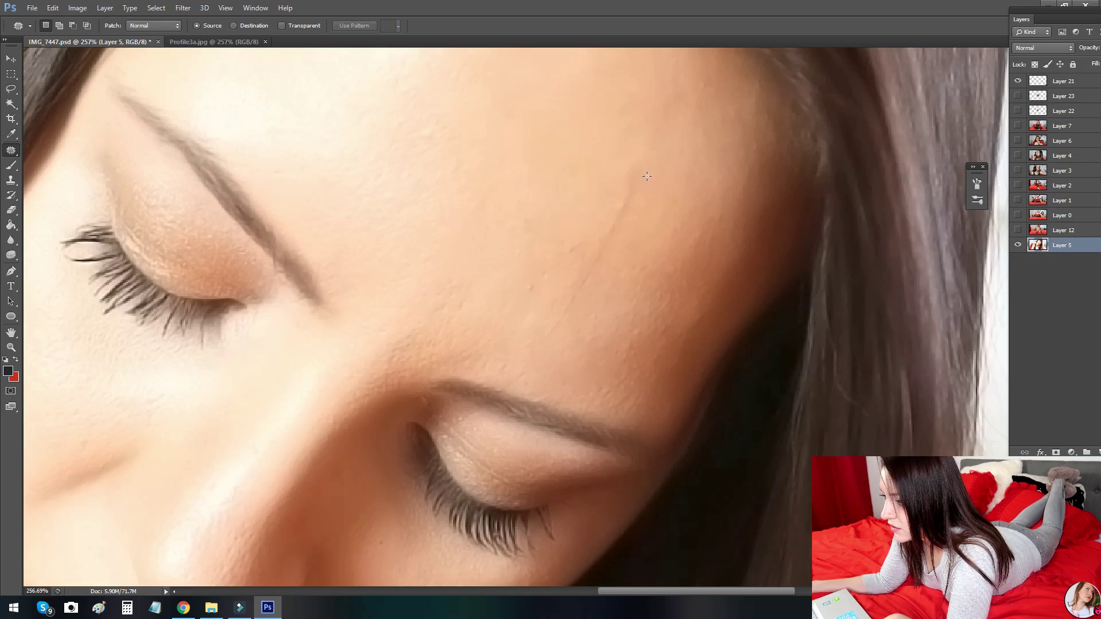
Step: Patch out the thin vein-like line running down the forehead, working from its upper end downward
mouse_move(608, 169)
mouse_down()
mouse_move(644, 191)
mouse_move(609, 171)
mouse_up()
drag(620, 184, 540, 116)
key(ctrl+d)
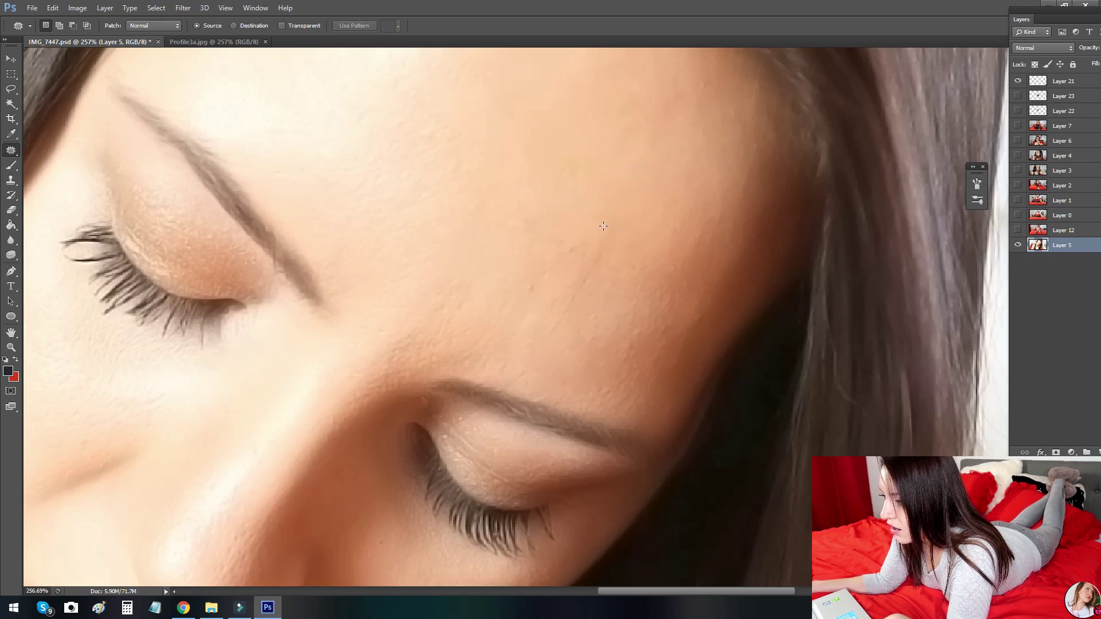
mouse_move(589, 214)
mouse_down()
mouse_move(548, 332)
mouse_move(596, 193)
mouse_up()
drag(621, 283, 533, 165)
key(ctrl+d)
mouse_move(538, 227)
mouse_down()
mouse_move(540, 310)
mouse_move(538, 228)
mouse_up()
drag(568, 249, 545, 178)
key(ctrl+d)
Step: Patch the leftover specks on the lower forehead where the vein line ended, using smoother skin nearby
drag(478, 187, 502, 321)
mouse_move(665, 333)
mouse_down()
mouse_move(698, 398)
mouse_move(664, 330)
mouse_up()
key(ctrl+d)
scroll(665, 310, down, 3)
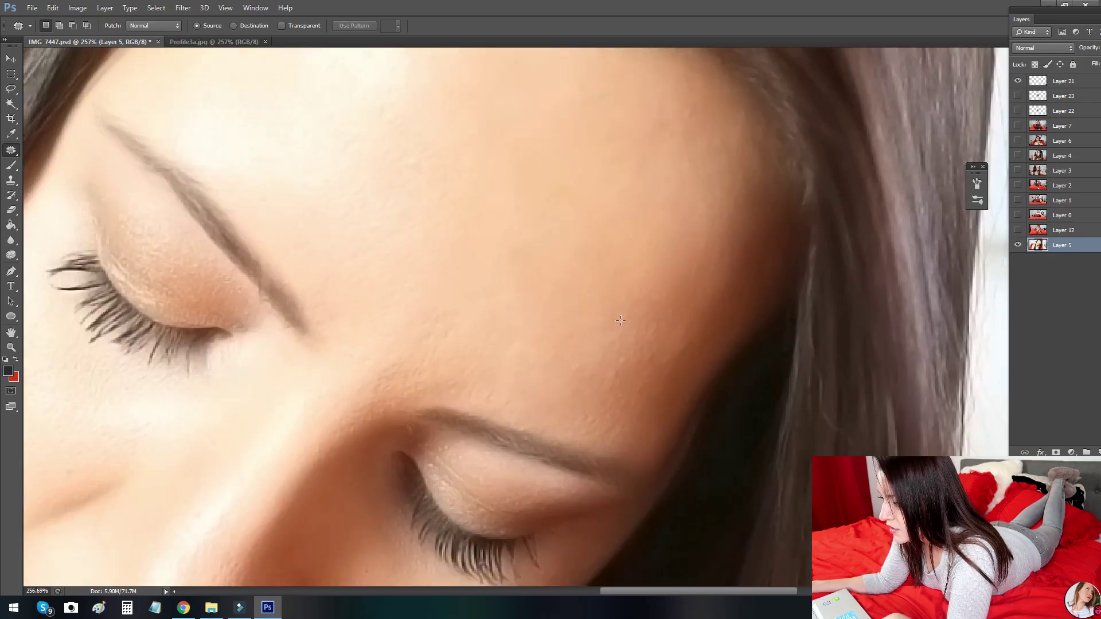
mouse_move(628, 275)
mouse_down()
mouse_move(615, 367)
mouse_move(629, 278)
mouse_up()
key(ctrl+d)
mouse_move(596, 318)
mouse_down()
mouse_move(606, 395)
mouse_move(596, 318)
mouse_up()
drag(599, 359, 544, 262)
key(ctrl+d)
Step: Patch the uneven spots across the central forehead with smoother neighbouring skin, one small area at a time
scroll(617, 238, down, 5)
mouse_move(522, 212)
mouse_down()
mouse_move(616, 248)
mouse_move(524, 213)
mouse_up()
drag(559, 244, 562, 155)
key(ctrl+d)
mouse_move(591, 288)
mouse_down()
mouse_move(568, 344)
mouse_move(584, 288)
mouse_move(646, 235)
mouse_up()
key(ctrl+d)
drag(625, 318, 671, 262)
drag(647, 272, 573, 198)
key(ctrl+d)
mouse_move(662, 224)
mouse_down()
mouse_move(683, 248)
mouse_move(687, 233)
mouse_up()
drag(669, 251, 585, 168)
key(ctrl+d)
mouse_move(638, 209)
mouse_down()
mouse_move(621, 266)
mouse_move(653, 330)
mouse_move(694, 298)
mouse_up()
drag(668, 300, 631, 291)
key(ctrl+d)
Step: Patch the remaining blemishes on the upper forehead toward the hairline with clean skin samples
drag(653, 198, 706, 206)
mouse_move(679, 240)
mouse_down()
mouse_move(639, 223)
mouse_move(626, 254)
mouse_up()
key(ctrl+d)
mouse_move(643, 214)
mouse_down()
mouse_move(702, 280)
mouse_move(555, 270)
mouse_up()
key(ctrl+d)
mouse_move(641, 156)
mouse_down()
mouse_move(676, 255)
mouse_move(713, 178)
mouse_up()
drag(688, 212, 635, 240)
key(ctrl+d)
mouse_move(598, 110)
mouse_down()
mouse_move(637, 114)
mouse_move(622, 112)
mouse_up()
mouse_move(647, 146)
mouse_down()
mouse_move(560, 255)
mouse_move(727, 444)
mouse_move(556, 258)
mouse_up()
key(ctrl+d)
mouse_move(519, 190)
mouse_down()
mouse_move(550, 266)
mouse_move(603, 228)
mouse_move(592, 167)
mouse_up()
key(ctrl+d)
mouse_move(609, 228)
mouse_down()
mouse_move(554, 226)
mouse_move(693, 282)
mouse_up()
key(ctrl+d)
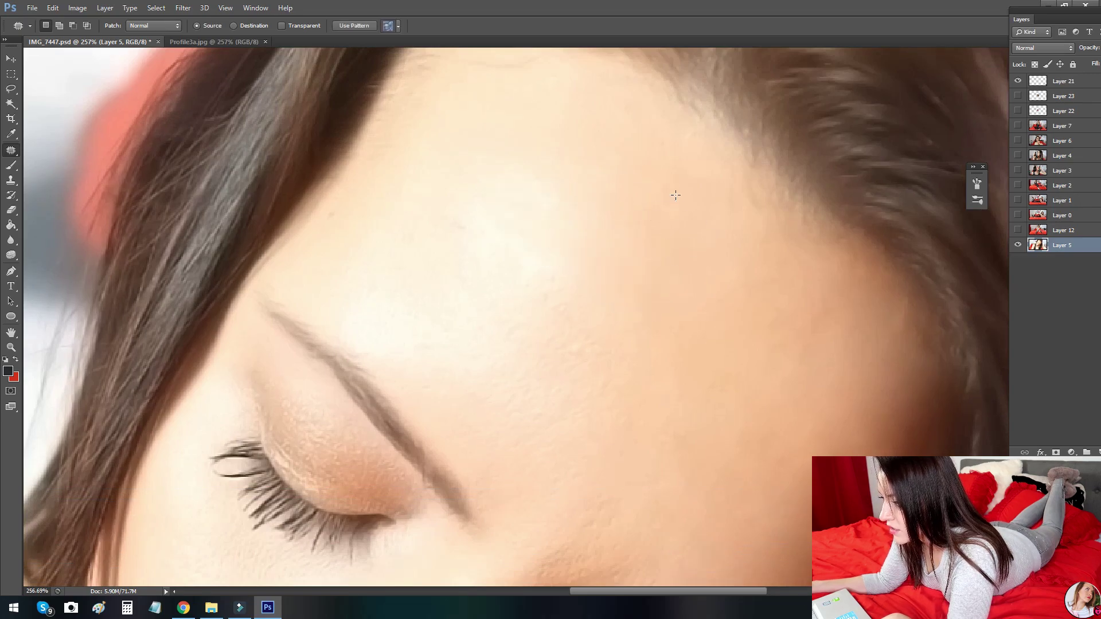
Step: Patch two rough areas between the bright forehead highlight and the darker side of the forehead
drag(699, 384, 705, 281)
mouse_move(541, 166)
mouse_down()
mouse_move(616, 247)
mouse_move(541, 160)
mouse_up()
drag(619, 167, 713, 113)
key(ctrl+d)
mouse_move(585, 208)
mouse_down()
mouse_move(659, 299)
mouse_move(684, 209)
mouse_up()
drag(649, 225, 692, 192)
key(ctrl+d)
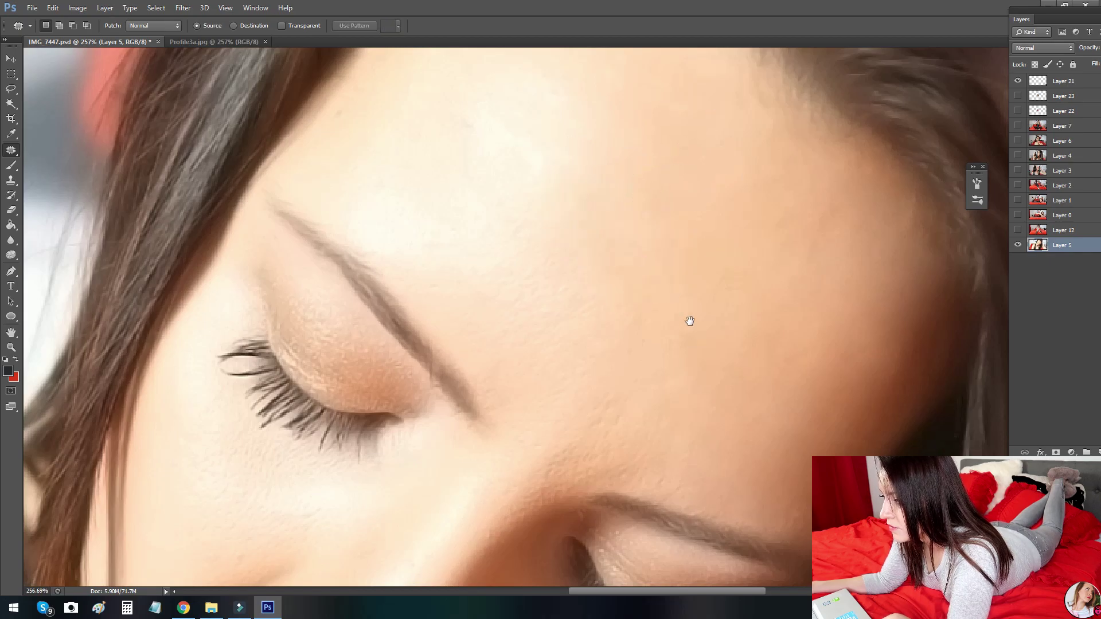
Step: Patch the textured skin in the middle of the forehead, inward from the left-hand eyebrow
drag(688, 321, 676, 271)
drag(603, 205, 676, 219)
drag(646, 239, 739, 207)
key(ctrl+d)
drag(707, 278, 700, 224)
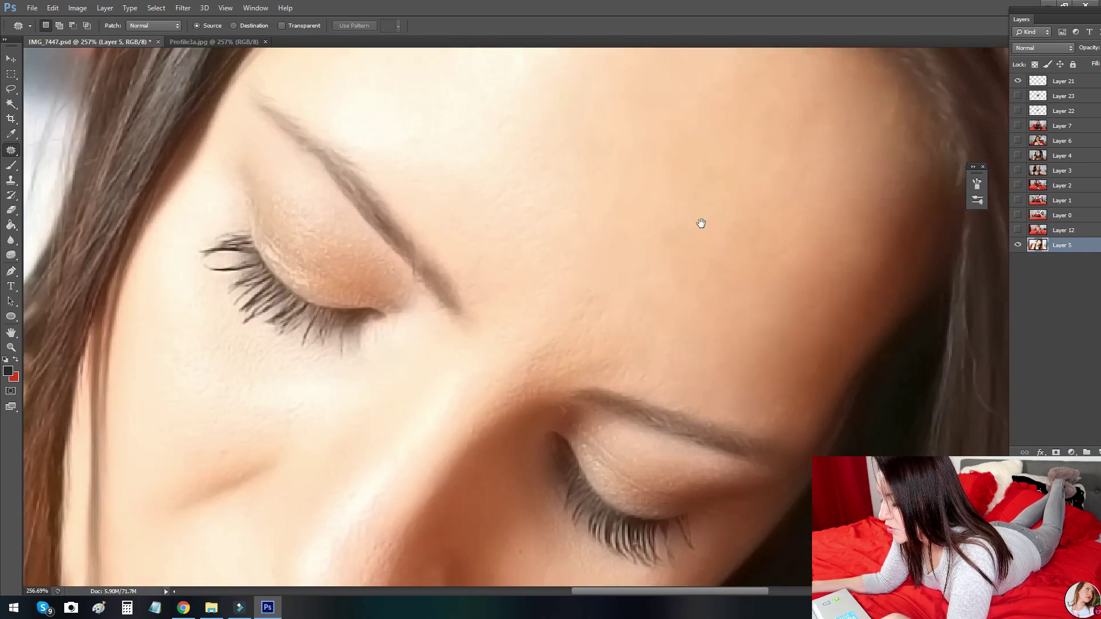
drag(607, 182, 686, 203)
key(ctrl+d)
mouse_move(617, 231)
mouse_down()
mouse_move(697, 241)
mouse_move(623, 206)
mouse_move(668, 245)
mouse_move(638, 217)
mouse_up()
key(ctrl+d)
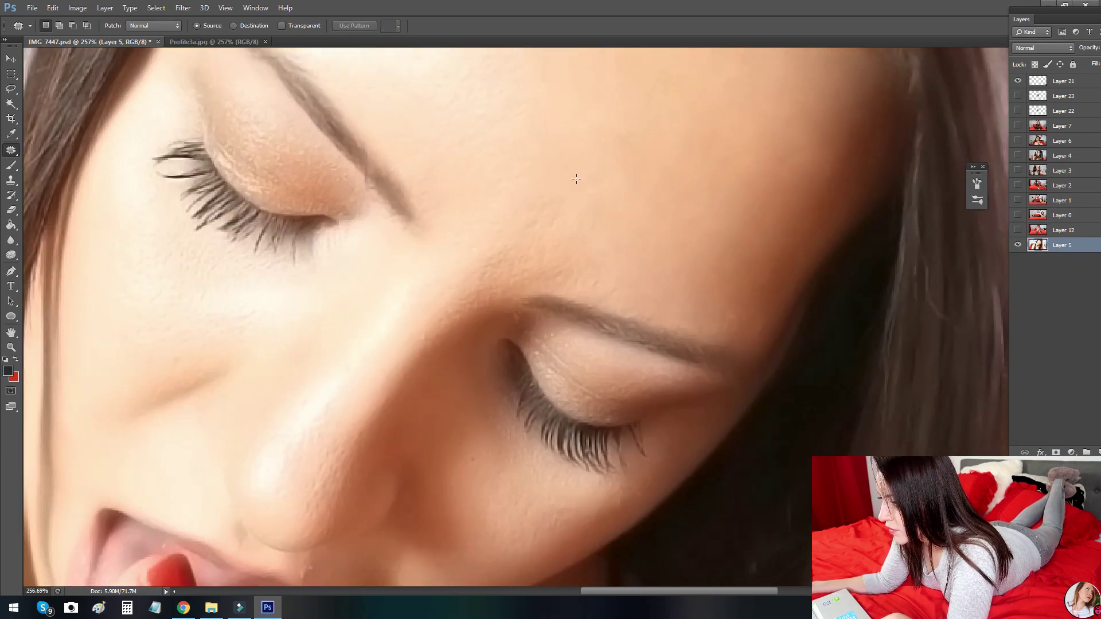
Step: Patch the rough skin on the lower forehead between the two eyebrows
drag(512, 166, 516, 163)
key(ctrl+d)
drag(564, 198, 633, 191)
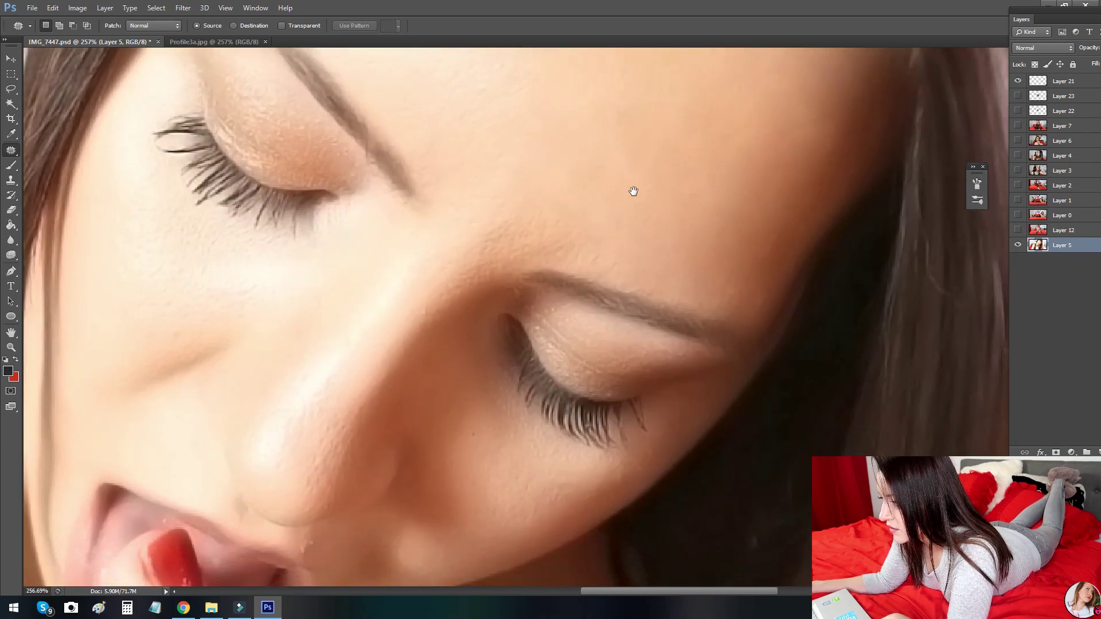
mouse_move(540, 192)
mouse_down()
mouse_move(641, 213)
mouse_move(602, 168)
mouse_up()
key(ctrl+d)
drag(615, 222, 613, 146)
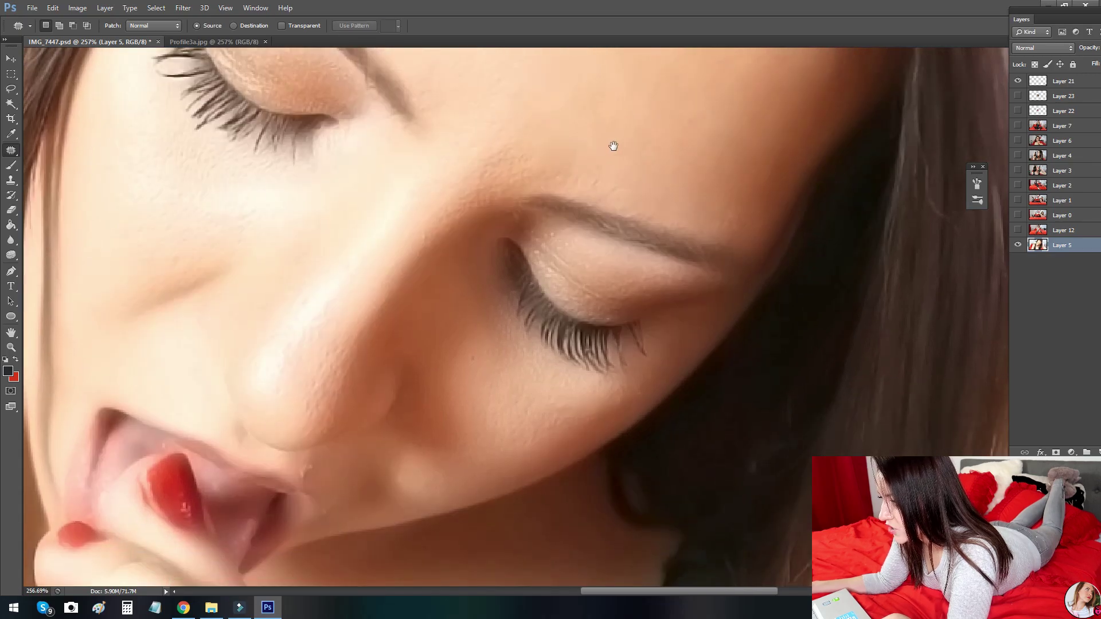
Step: Patch the bumps along the upper edge of the right-hand eyebrow, from its inner end toward its tail
mouse_move(546, 167)
mouse_down()
mouse_move(655, 168)
mouse_move(637, 156)
mouse_up()
drag(610, 172, 622, 150)
key(ctrl+d)
mouse_move(660, 186)
mouse_down()
mouse_move(692, 218)
mouse_move(660, 188)
mouse_up()
drag(642, 201, 641, 122)
key(ctrl+d)
drag(729, 231, 720, 194)
mouse_move(711, 212)
mouse_down()
mouse_move(655, 123)
mouse_move(862, 275)
mouse_up()
key(ctrl+d)
Step: Patch the bumpy forehead skin just above the inner half of the left-hand eyebrow
drag(728, 243, 715, 351)
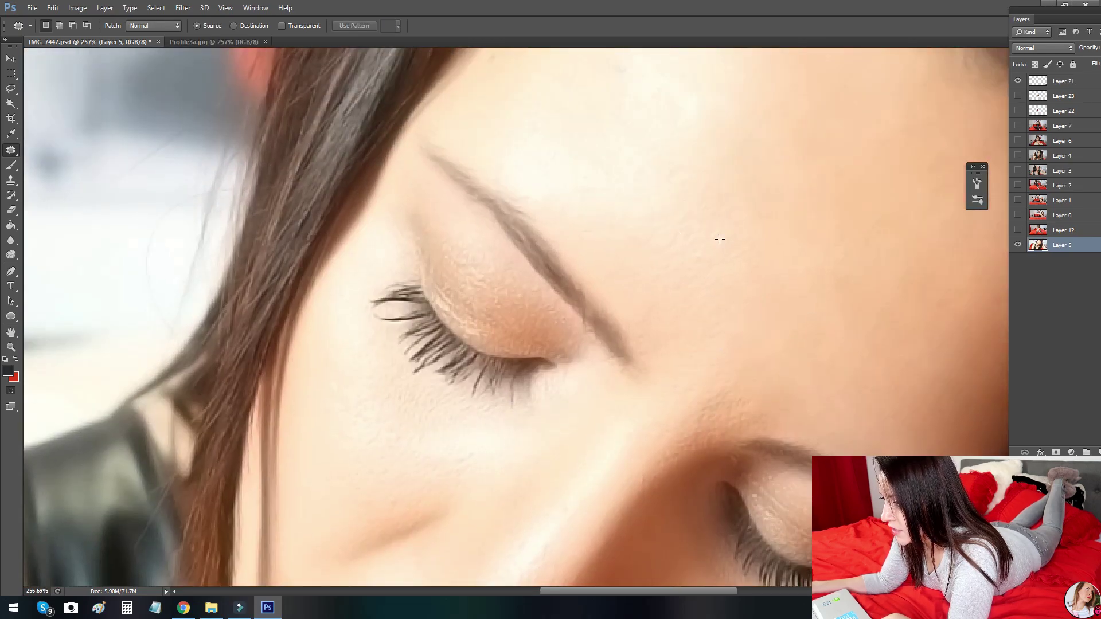
mouse_move(717, 171)
mouse_down()
mouse_move(782, 216)
mouse_move(835, 177)
mouse_up()
key(ctrl+d)
drag(677, 196, 771, 256)
key(ctrl+d)
drag(734, 317, 550, 267)
mouse_move(518, 220)
mouse_down()
mouse_move(596, 305)
mouse_move(584, 303)
mouse_move(604, 219)
mouse_move(553, 278)
mouse_move(644, 266)
mouse_move(659, 198)
mouse_move(574, 217)
mouse_up()
key(ctrl+d)
key(ctrl+d)
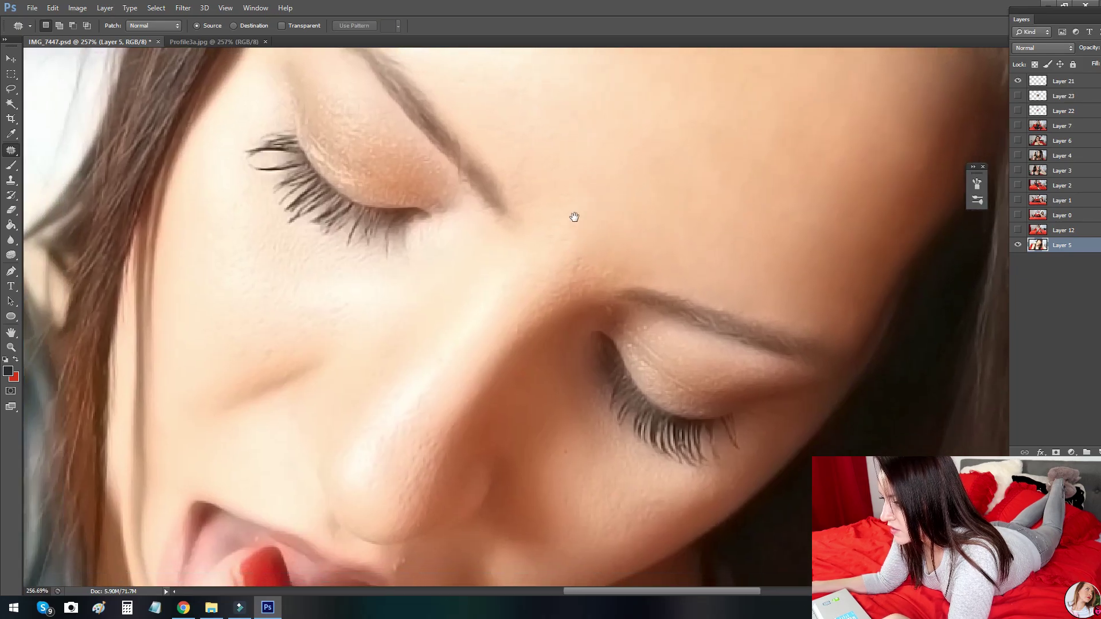
Step: Patch the rough skin on the nose bridge and beside the inner end of the right-hand eyebrow
mouse_move(568, 256)
mouse_down()
mouse_move(564, 290)
mouse_move(621, 243)
mouse_move(569, 340)
mouse_up()
key(ctrl+d)
drag(531, 409, 617, 371)
key(ctrl+d)
mouse_move(599, 383)
mouse_down()
mouse_move(661, 327)
mouse_move(641, 204)
mouse_up()
mouse_move(584, 244)
mouse_down()
mouse_move(630, 213)
mouse_move(590, 236)
mouse_move(595, 175)
mouse_move(635, 158)
mouse_up()
key(ctrl+d)
key(ctrl+d)
drag(619, 175, 659, 130)
key(ctrl+d)
mouse_move(623, 224)
mouse_down()
mouse_move(656, 115)
mouse_move(741, 86)
mouse_up()
key(ctrl+d)
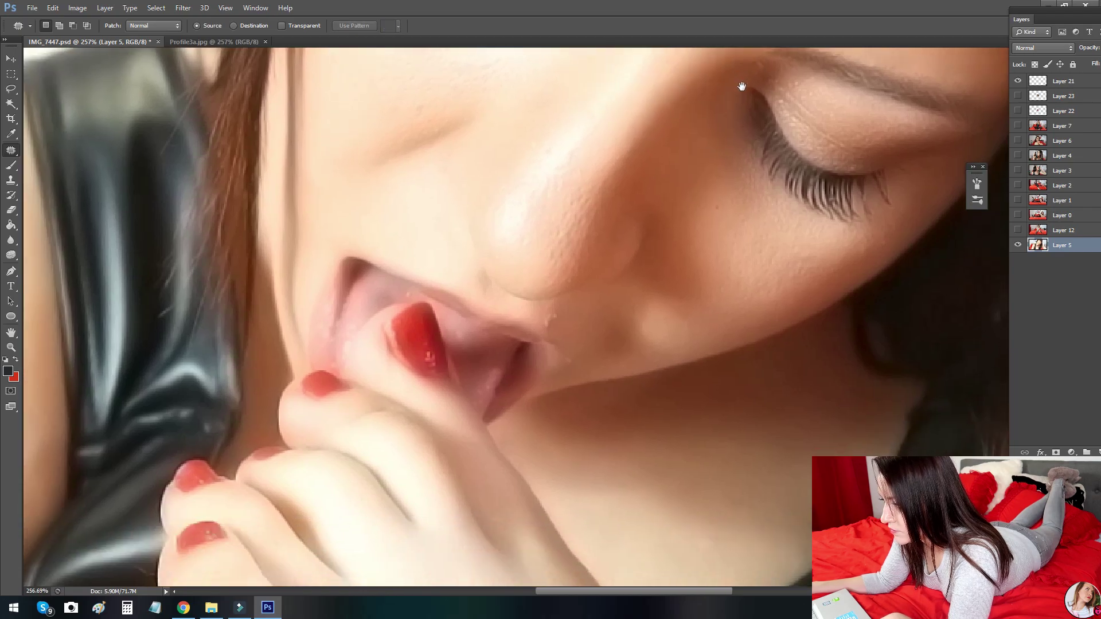
Step: Patch the uneven skin from the inner end of the left-hand eyebrow up toward the forehead highlight
drag(657, 115, 596, 273)
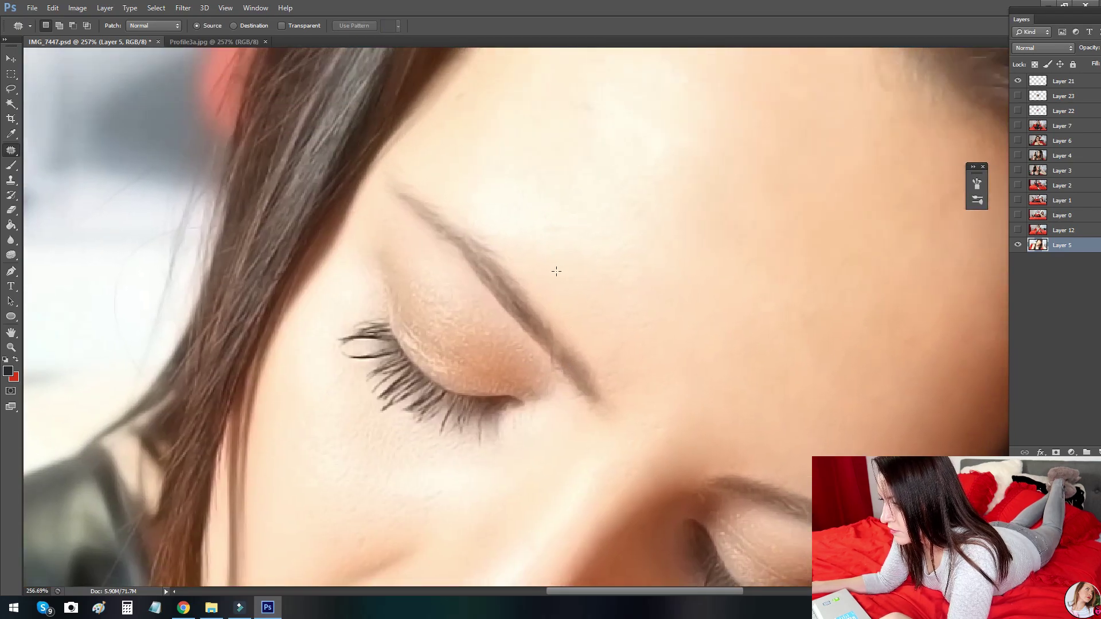
mouse_move(595, 330)
mouse_down()
mouse_move(688, 315)
mouse_move(674, 261)
mouse_up()
key(ctrl+d)
drag(665, 281, 795, 294)
key(ctrl+d)
drag(615, 192, 691, 188)
drag(674, 215, 819, 240)
key(ctrl+d)
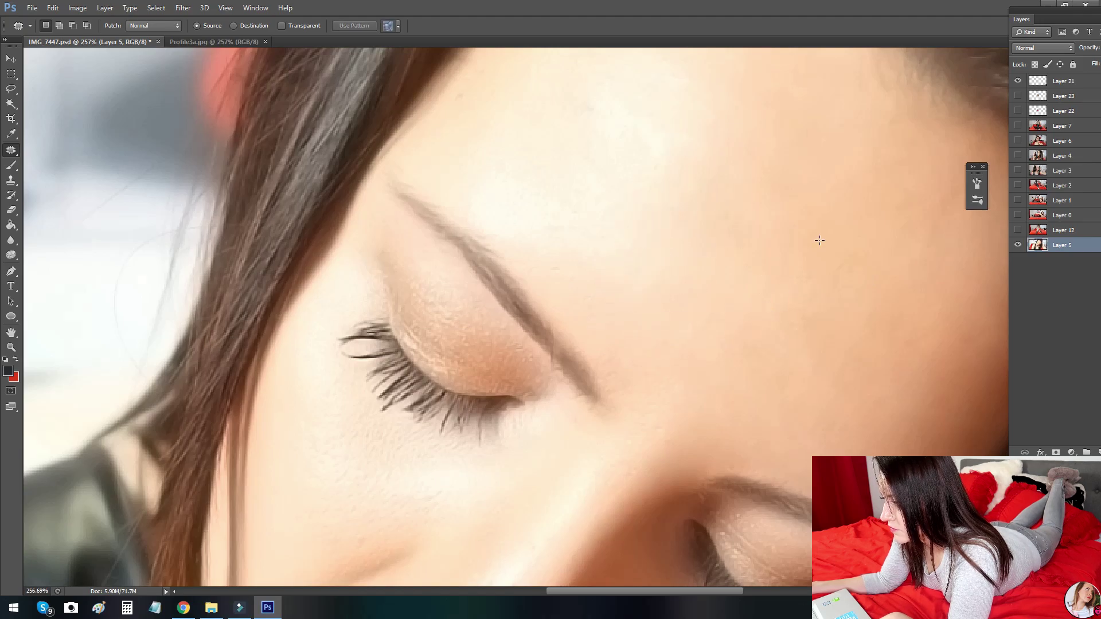
Step: Patch the tiny bumps in the bright skin directly above the left-hand eyebrow
mouse_move(548, 160)
mouse_down()
mouse_move(397, 321)
mouse_move(460, 258)
mouse_up()
drag(432, 282, 427, 189)
key(ctrl+d)
mouse_move(437, 270)
mouse_down()
mouse_move(464, 223)
mouse_move(471, 233)
mouse_up()
drag(450, 244, 435, 129)
key(ctrl+d)
Step: Patch the dark specks on the cheek below the left-hand eye's lashes
drag(545, 265, 659, 81)
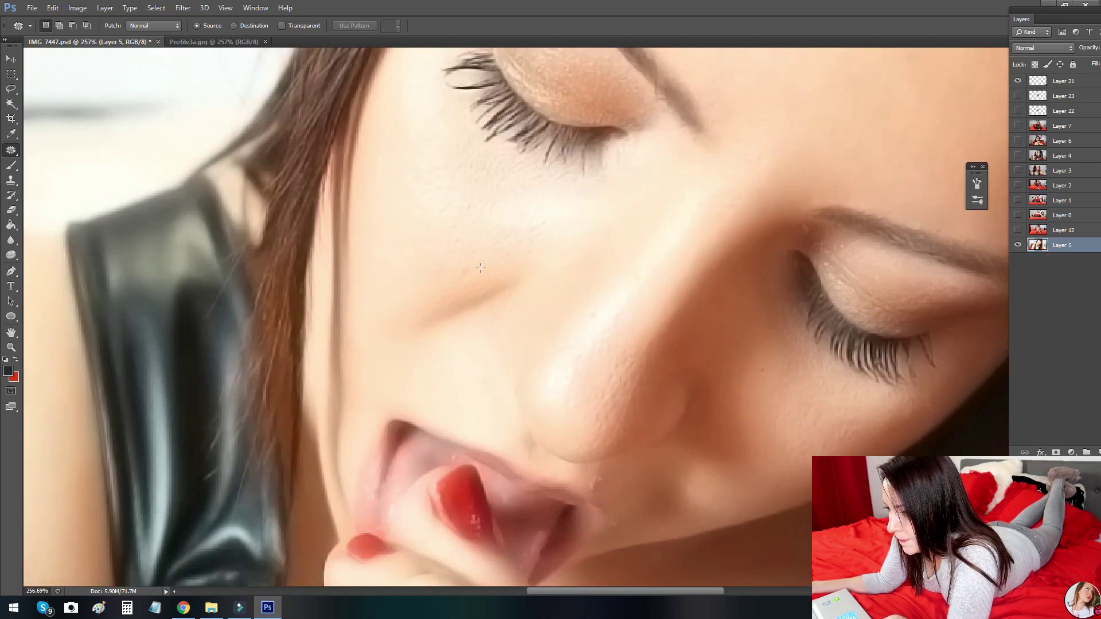
drag(492, 263, 459, 250)
drag(462, 260, 406, 272)
key(ctrl+d)
mouse_move(418, 210)
mouse_down()
mouse_move(452, 226)
mouse_move(421, 202)
mouse_move(453, 197)
mouse_up()
key(ctrl+d)
key(ctrl+d)
Step: Patch the remaining marks on the cheek just above the smile crease with nearby smooth skin
drag(474, 242, 475, 241)
mouse_move(450, 244)
mouse_down()
mouse_move(418, 253)
mouse_move(413, 292)
mouse_move(494, 270)
mouse_up()
key(ctrl+d)
mouse_move(434, 274)
mouse_down()
mouse_move(410, 236)
mouse_move(468, 301)
mouse_move(502, 283)
mouse_move(471, 238)
mouse_up()
key(ctrl+d)
key(ctrl+d)
drag(481, 286, 560, 251)
drag(486, 277, 442, 274)
key(ctrl+d)
Step: Patch the rough spots on the bright cheek area below the inner corner of the left-hand eye
drag(458, 208, 521, 223)
mouse_move(459, 232)
mouse_down()
mouse_move(502, 331)
mouse_move(514, 298)
mouse_up()
drag(536, 321, 491, 324)
key(ctrl+d)
drag(564, 350, 564, 291)
drag(561, 322, 479, 323)
key(ctrl+d)
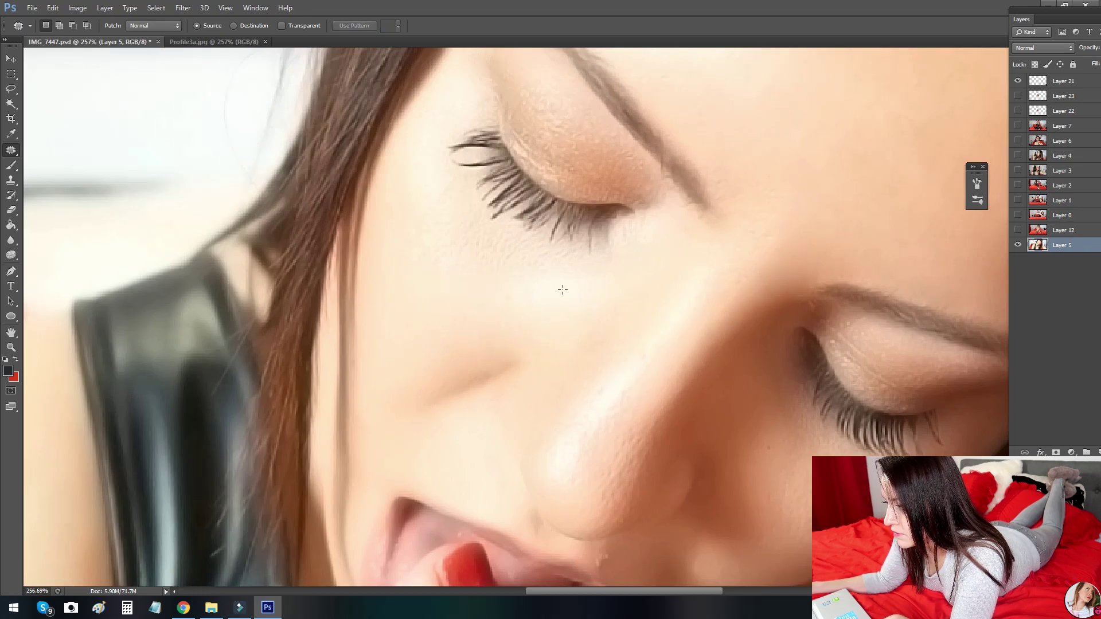
Step: Patch the cheek beside the nose and the outer cheek below the left-hand eye's outer lashes
drag(572, 330, 543, 308)
key(ctrl+d)
drag(433, 234, 471, 270)
drag(442, 263, 414, 318)
key(ctrl+d)
Step: Patch the remaining texture on the outer cheek near the hair with smoother skin from lower on the cheek
drag(454, 224, 457, 228)
drag(433, 241, 440, 327)
key(ctrl+d)
drag(461, 208, 450, 186)
drag(441, 220, 437, 290)
click(438, 290)
mouse_move(443, 219)
mouse_down()
mouse_move(497, 231)
mouse_move(436, 310)
mouse_up()
click(430, 311)
Step: Patch the uneven skin directly under the left-hand eye's lashes, working toward the inner corner beside the nose
mouse_move(446, 207)
mouse_down()
mouse_move(491, 223)
mouse_move(471, 211)
mouse_up()
drag(482, 227, 542, 274)
key(ctrl+d)
mouse_move(473, 252)
mouse_down()
mouse_move(517, 238)
mouse_move(496, 285)
mouse_move(608, 265)
mouse_up()
key(ctrl+d)
drag(545, 275, 491, 315)
key(ctrl+d)
mouse_move(612, 241)
mouse_down()
mouse_move(657, 267)
mouse_move(607, 239)
mouse_move(664, 229)
mouse_move(675, 257)
mouse_move(644, 207)
mouse_up()
key(ctrl+d)
key(ctrl+d)
key(ctrl+d)
key(ctrl+d)
Step: Even out the under-eye skin from the left-hand eye's inner corner to the outer cheek with further patches
mouse_move(647, 225)
mouse_down()
mouse_move(655, 219)
mouse_move(577, 215)
mouse_up()
key(ctrl+d)
drag(524, 256, 532, 234)
mouse_move(535, 249)
mouse_down()
mouse_move(472, 288)
mouse_move(445, 283)
mouse_move(440, 328)
mouse_up()
key(ctrl+d)
drag(402, 241, 438, 240)
drag(425, 236, 400, 299)
key(ctrl+d)
Step: Patch the rough texture on the shaded side of the nose tip with smooth skin nearby
drag(538, 142, 496, 258)
drag(554, 324, 367, 69)
drag(607, 367, 650, 405)
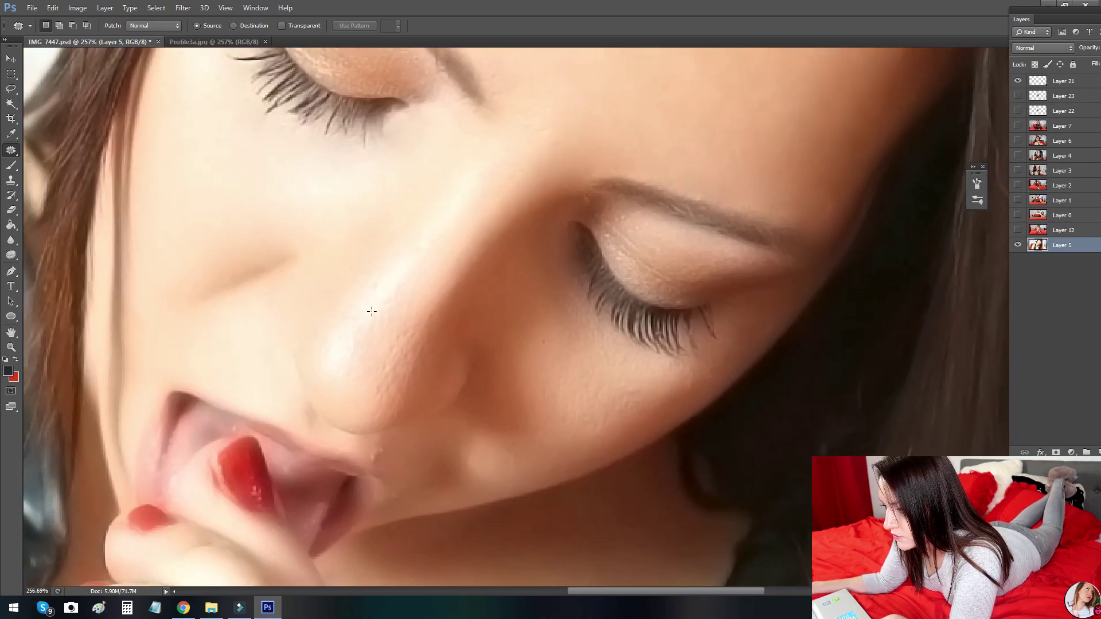
drag(399, 348, 432, 275)
key(ctrl+d)
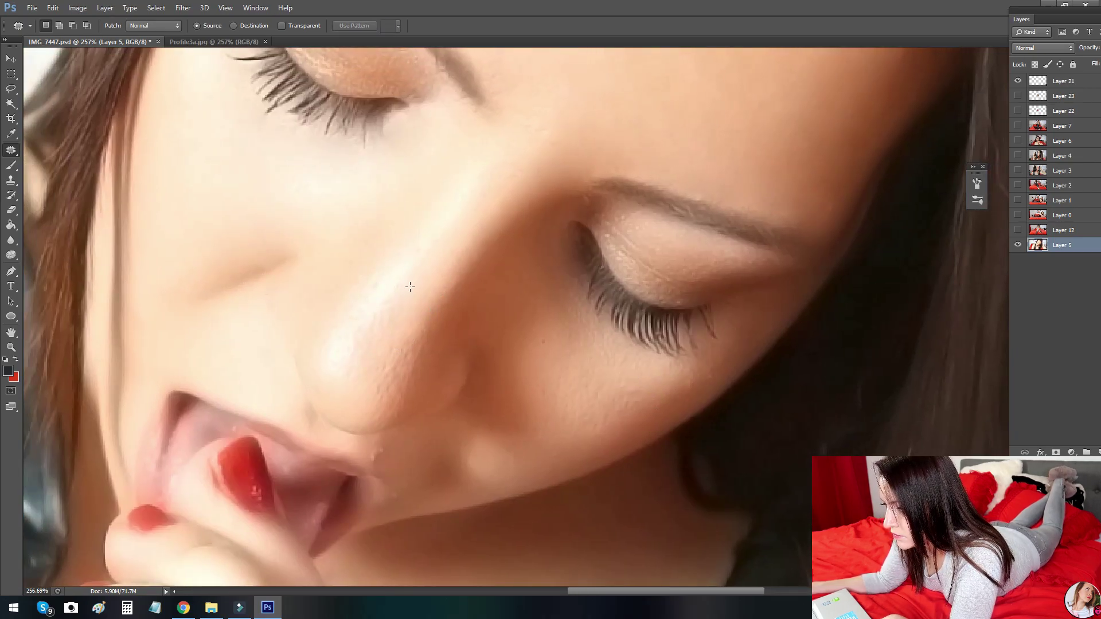
mouse_move(421, 329)
mouse_down()
mouse_move(376, 377)
mouse_move(408, 349)
mouse_move(382, 391)
mouse_up()
key(ctrl+d)
key(ctrl+d)
drag(421, 328, 410, 270)
key(ctrl+d)
Step: Patch the small bumps along the nose bridge and its bright highlight
scroll(401, 287, down, 2)
key(ctrl+d)
key(ctrl+d)
drag(410, 317, 389, 277)
key(ctrl+d)
drag(416, 226, 420, 248)
key(ctrl+d)
mouse_move(385, 280)
mouse_down()
mouse_move(378, 331)
mouse_move(441, 232)
mouse_up()
key(ctrl+d)
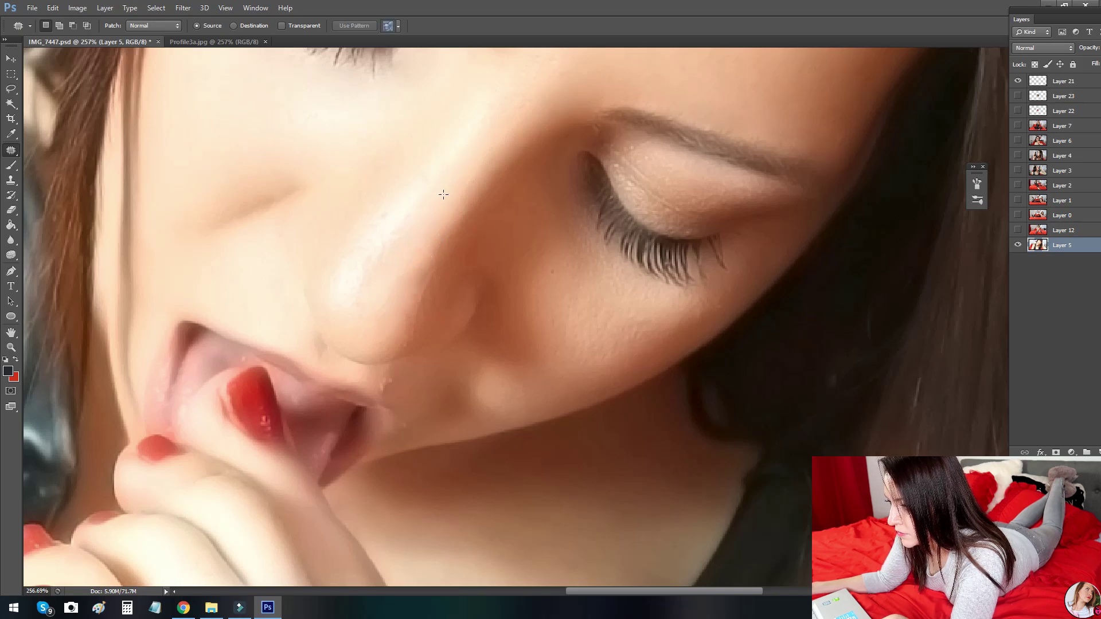
Step: Patch the nose tip and the light mark just above the corner of the upper lip
drag(384, 329, 409, 253)
key(ctrl+d)
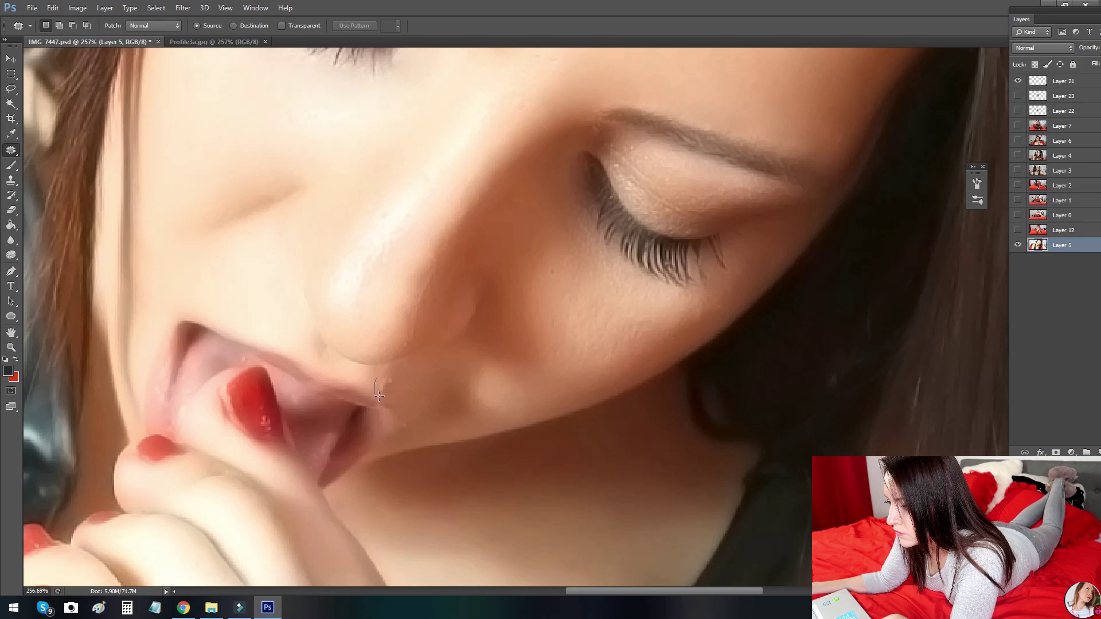
mouse_move(397, 388)
mouse_down()
mouse_move(395, 378)
mouse_move(441, 390)
mouse_up()
key(ctrl+d)
Step: Patch the textured cheek skin below the right-hand eye's lashes, near the edge of the face
mouse_move(449, 292)
mouse_down()
mouse_move(494, 338)
mouse_move(412, 422)
mouse_move(295, 345)
mouse_up()
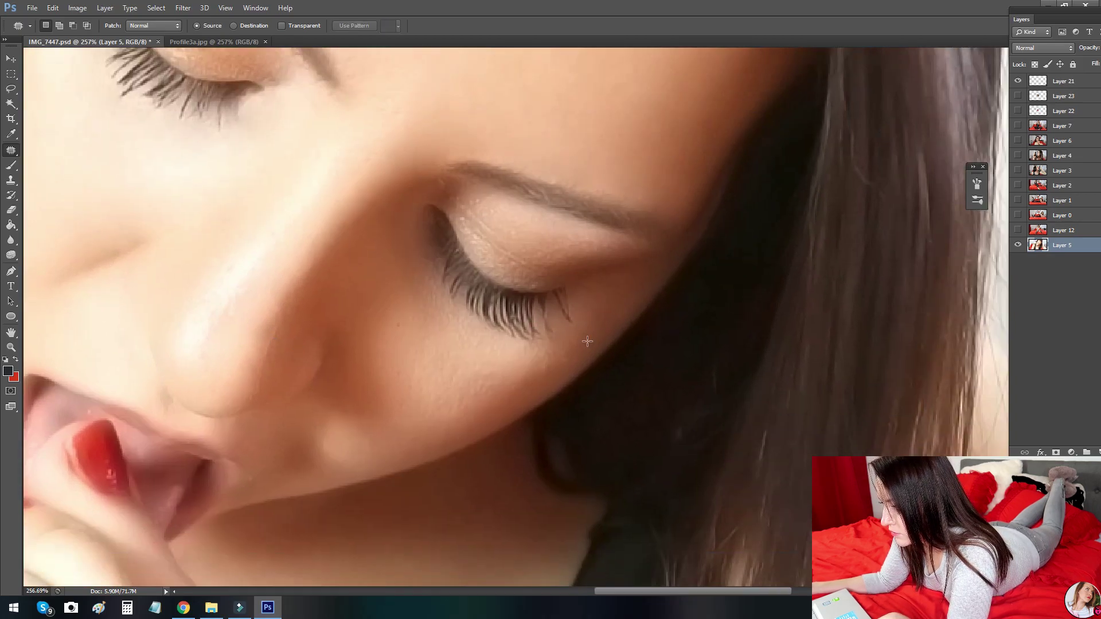
drag(587, 341, 471, 404)
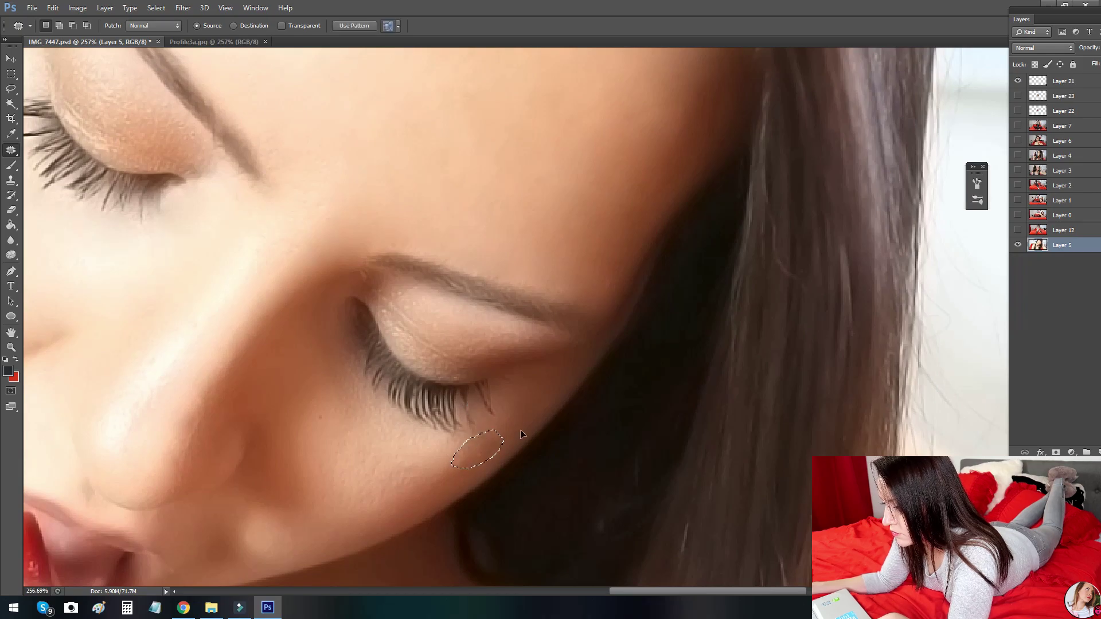
mouse_move(425, 443)
mouse_down()
mouse_move(465, 377)
mouse_move(469, 391)
mouse_up()
drag(453, 397, 505, 394)
key(ctrl+d)
drag(438, 421, 467, 379)
drag(543, 343, 513, 346)
drag(486, 375, 505, 350)
key(ctrl+d)
Step: Patch the rough spots around the outer side of the right-hand eye with smoother neighbouring skin
drag(472, 383, 521, 355)
drag(508, 360, 573, 320)
key(ctrl+d)
mouse_move(476, 368)
mouse_down()
mouse_move(504, 329)
mouse_move(538, 320)
mouse_move(517, 324)
mouse_move(537, 307)
mouse_move(549, 320)
mouse_up()
key(ctrl+d)
key(ctrl+d)
drag(536, 319, 580, 313)
key(ctrl+d)
Step: Try another patch on the skin near the right-hand eye and step back to the state before it
mouse_move(487, 299)
mouse_down()
mouse_move(509, 345)
mouse_move(530, 323)
mouse_up()
drag(508, 319, 546, 339)
key(ctrl+d)
key(ctrl+z)
click(52, 9)
click(81, 42)
Step: Patch the last uneven areas near the right-hand eye with skin sampled from below them
mouse_move(491, 299)
mouse_down()
mouse_move(475, 318)
mouse_move(519, 325)
mouse_move(500, 356)
mouse_up()
key(ctrl+d)
drag(530, 315, 520, 339)
mouse_move(517, 332)
mouse_down()
mouse_move(501, 356)
mouse_move(543, 391)
mouse_move(545, 409)
mouse_up()
key(ctrl+d)
Step: Apply Smart Sharpen to the retouched portrait with amount 126%, radius 1.3 px and Gaussian Blur removal
drag(458, 315, 516, 413)
key(z)
drag(664, 281, 609, 280)
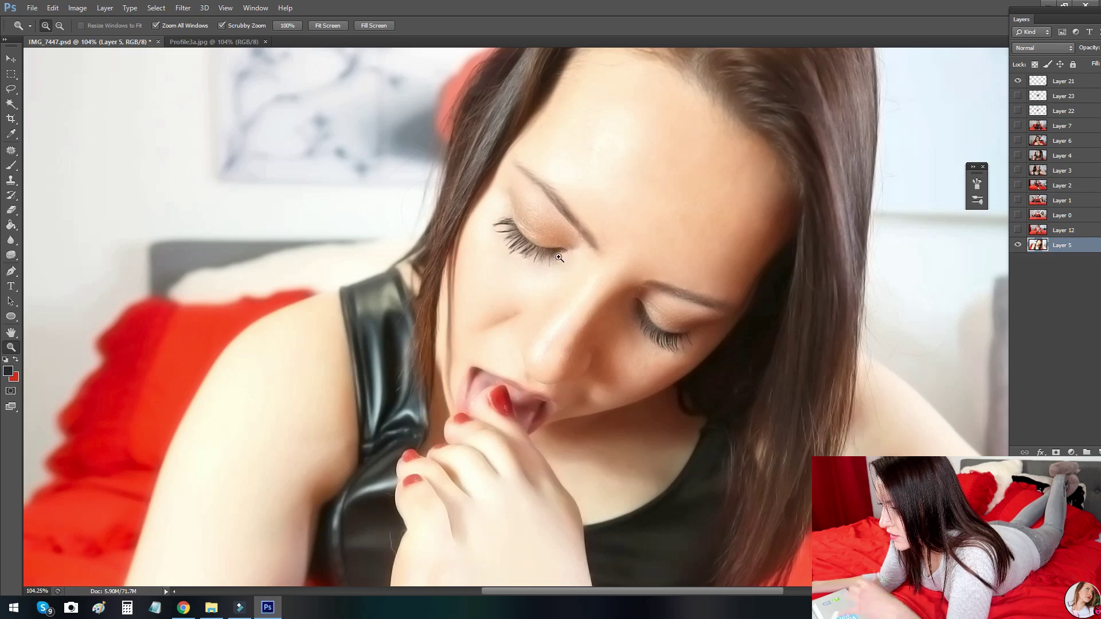
mouse_move(632, 223)
mouse_down()
mouse_move(605, 232)
mouse_move(643, 218)
mouse_up()
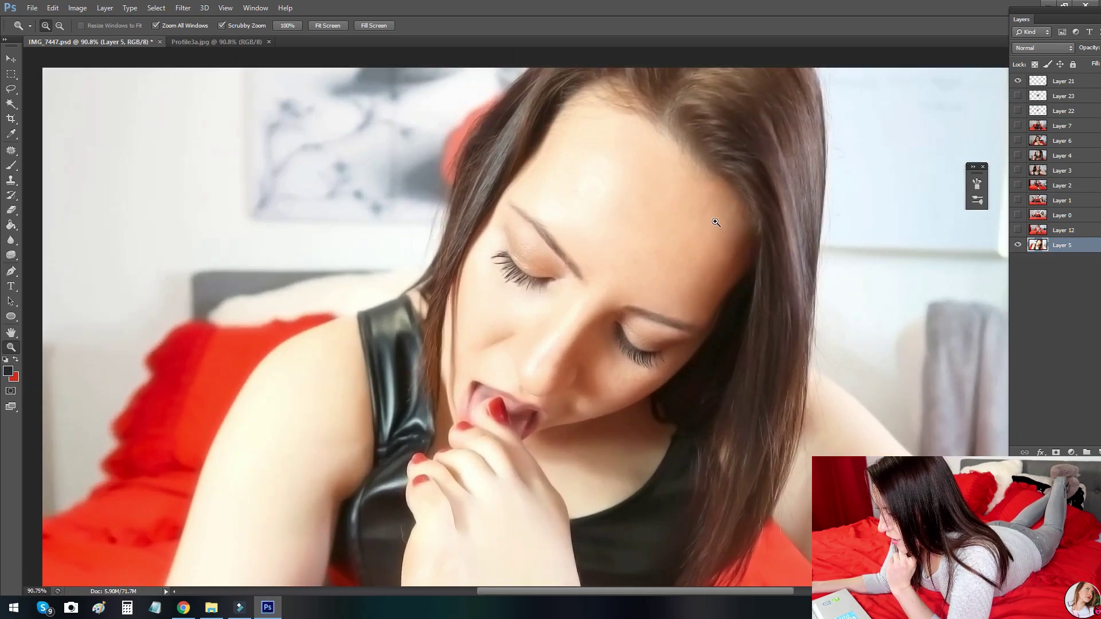
click(184, 8)
mouse_move(229, 179)
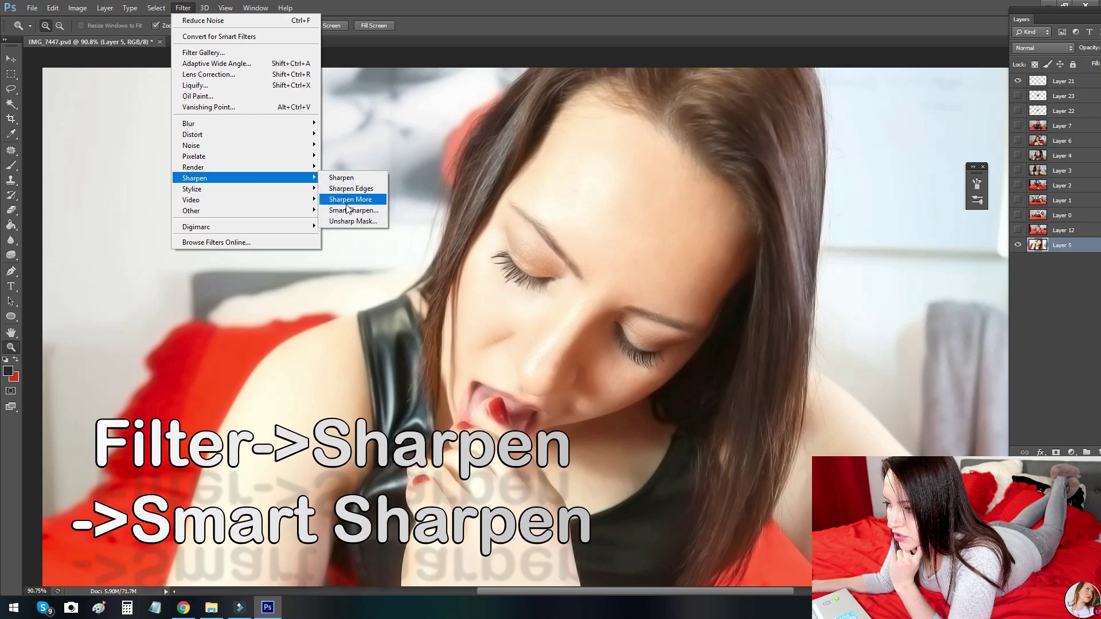
click(350, 211)
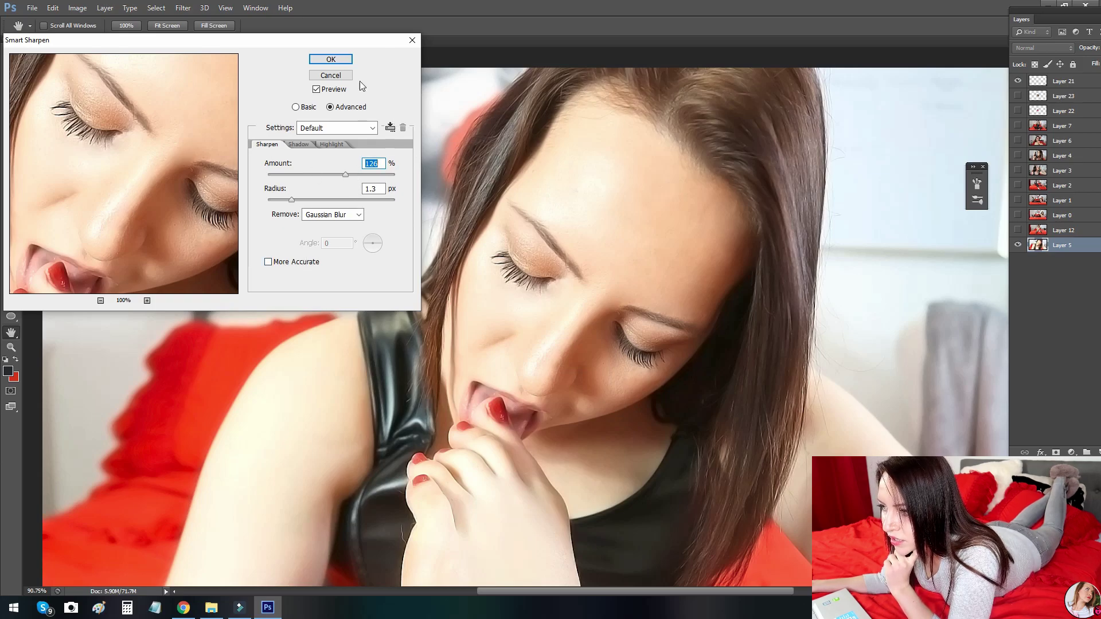
click(340, 59)
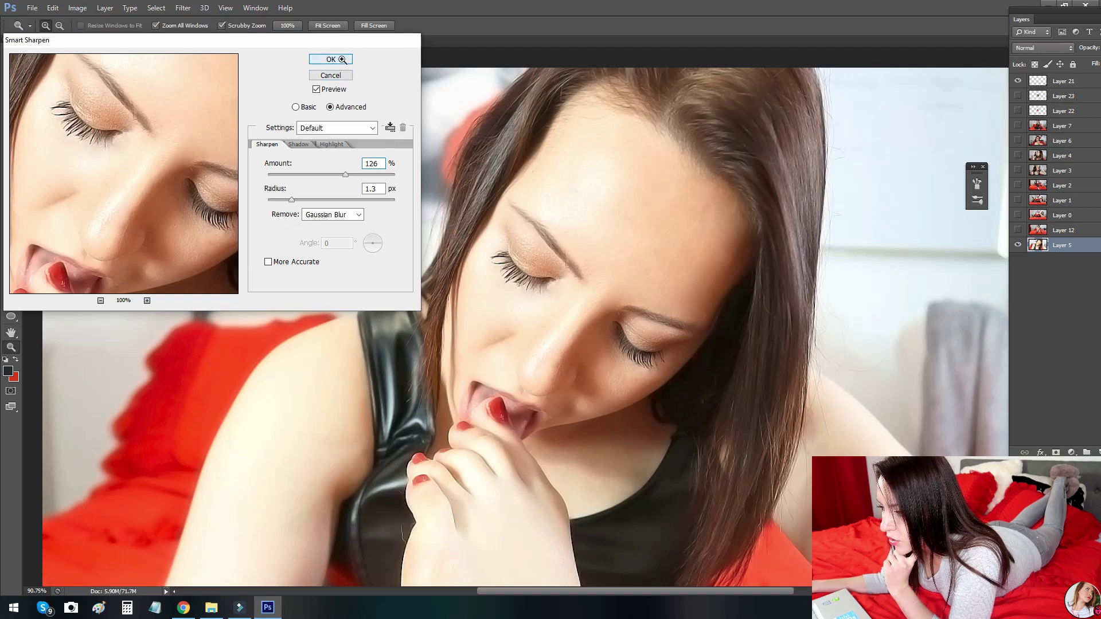
Step: Paste the unedited portrait as a new layer above the retouched Layer 5
scroll(694, 288, up, 2)
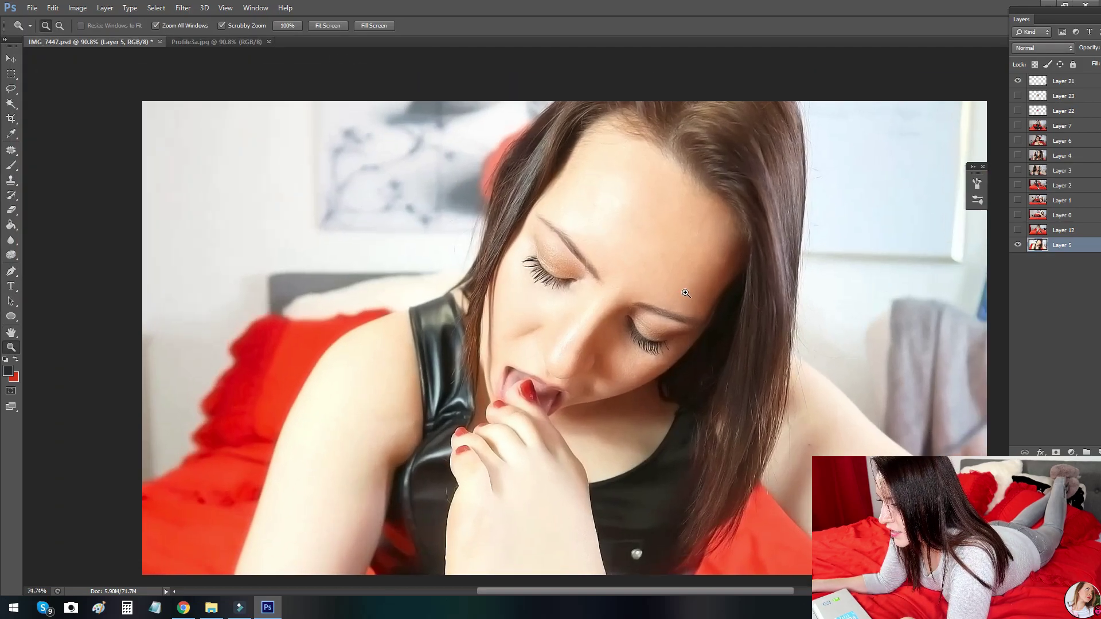
scroll(694, 288, down, 4)
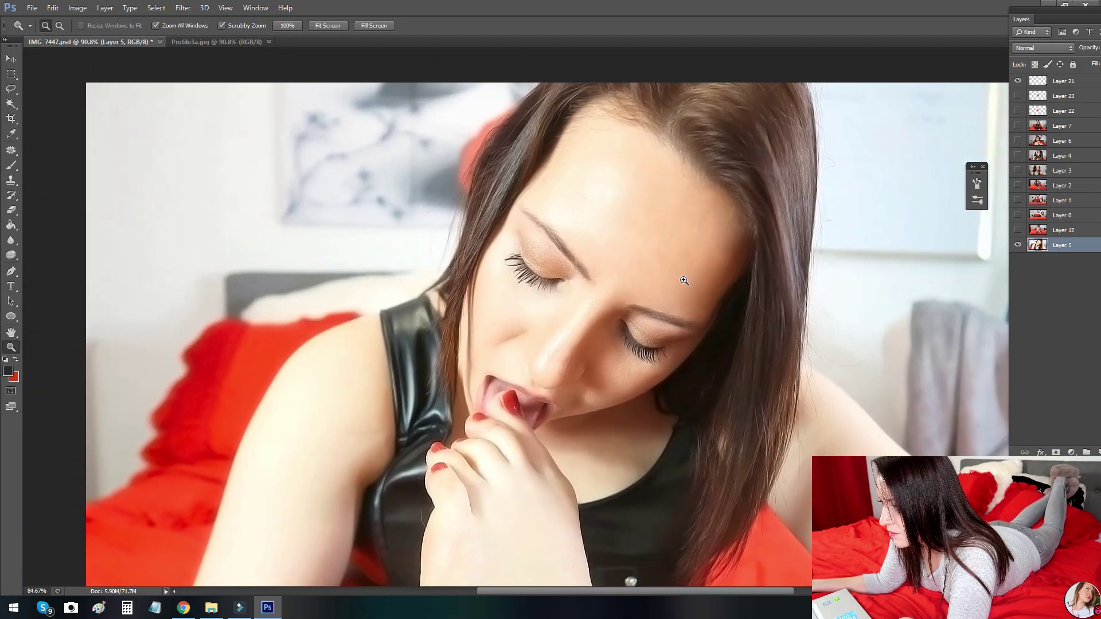
scroll(670, 290, up, 2)
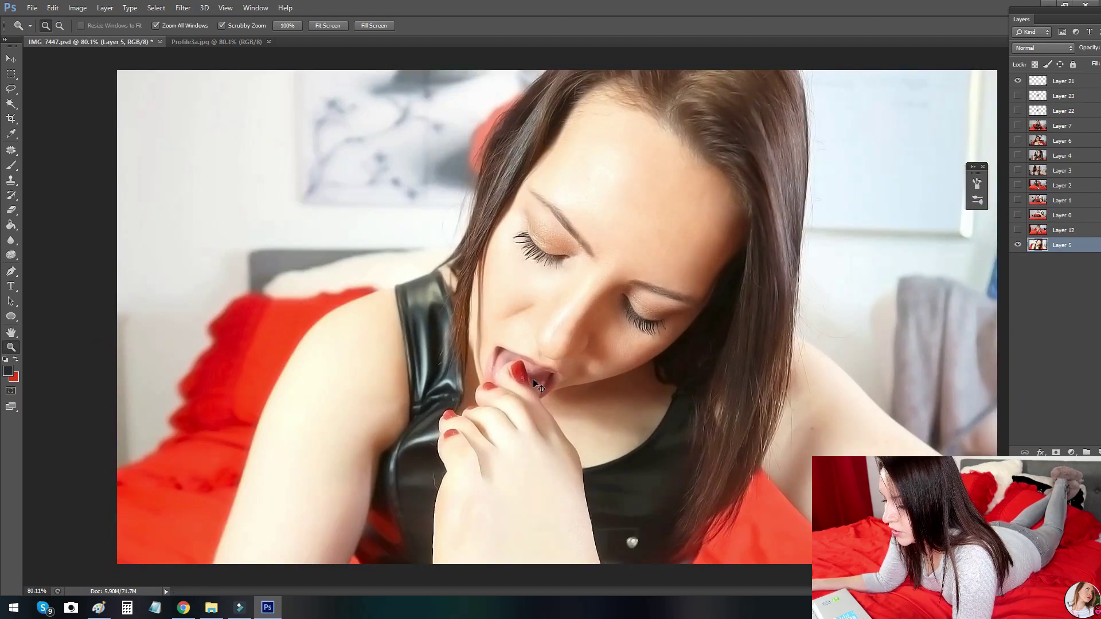
key(ctrl+v)
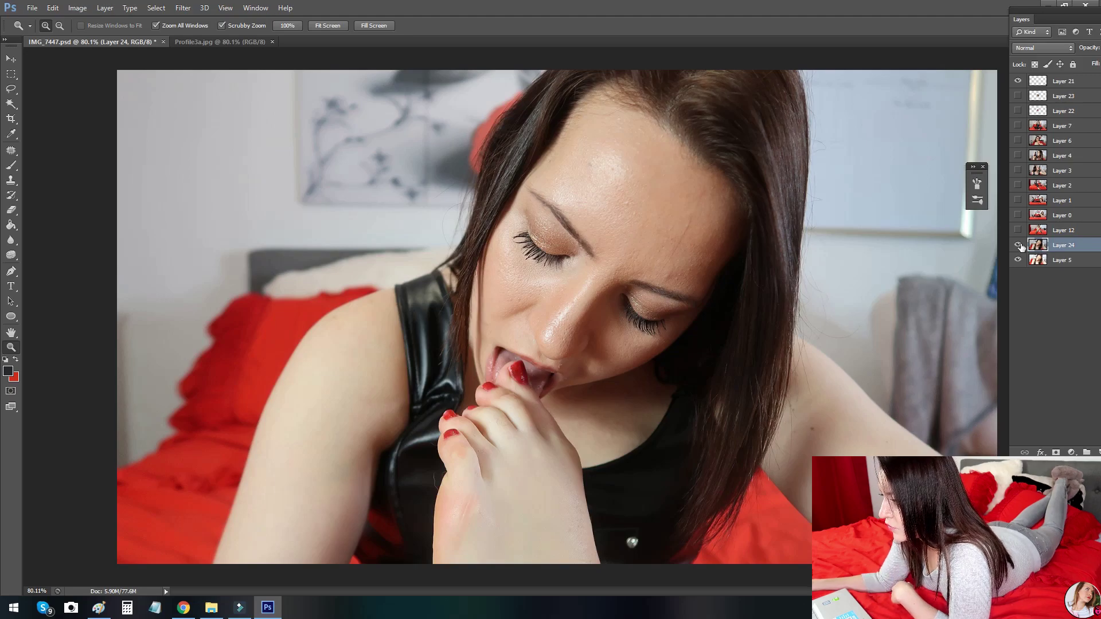
Step: Compare the original and retouched portraits by toggling the pasted layer's visibility, leaving it hidden
click(1018, 245)
click(1018, 245)
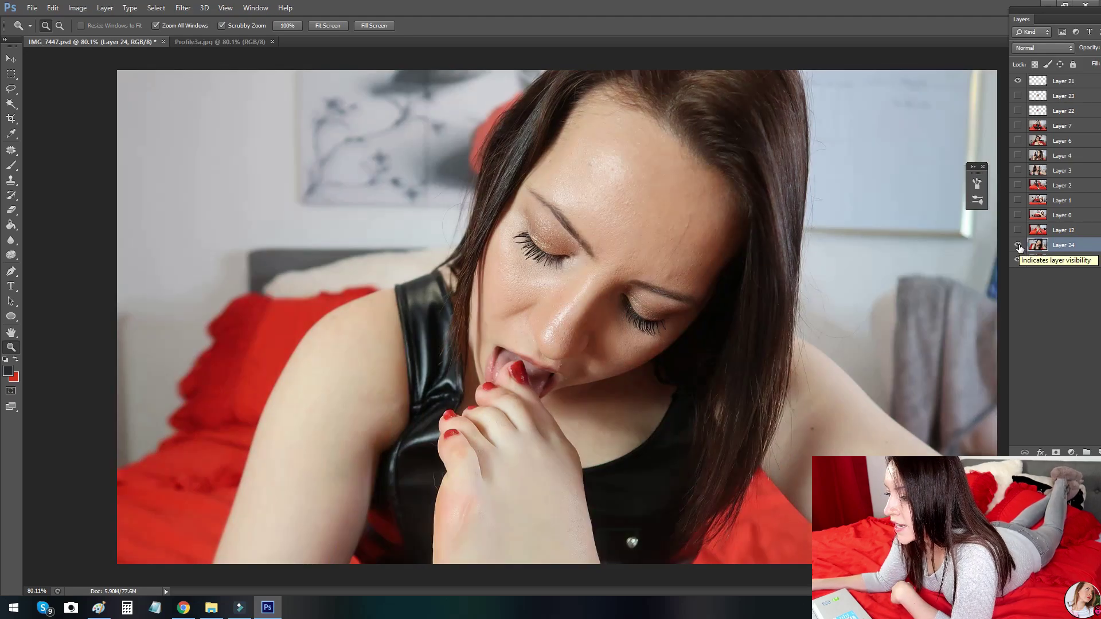
click(1018, 245)
click(1018, 245)
click(1018, 245)
click(1018, 246)
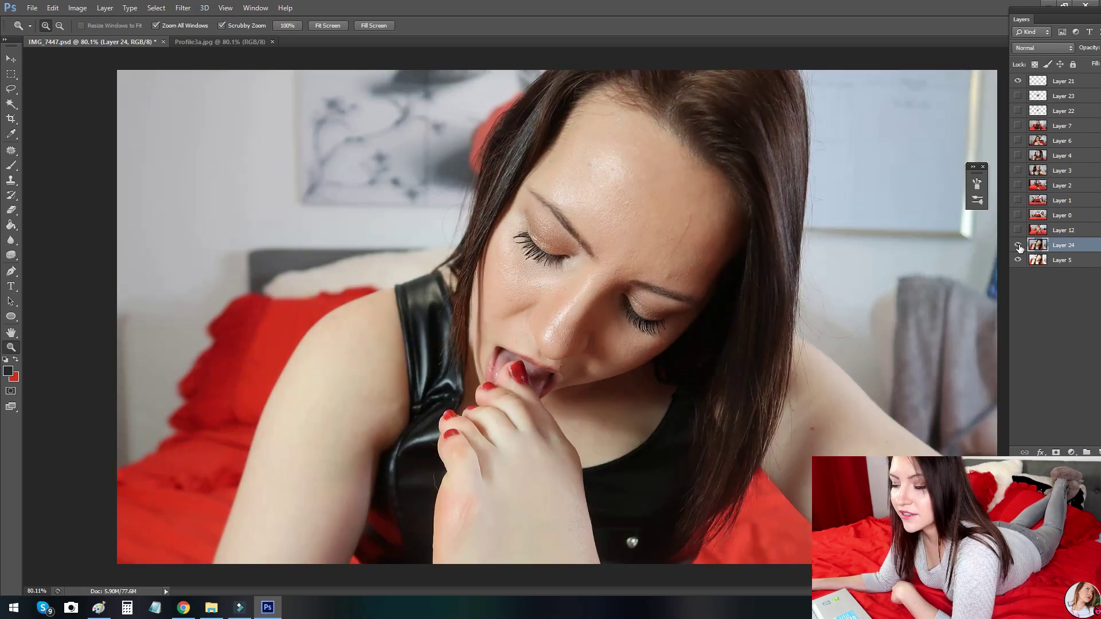
click(1018, 245)
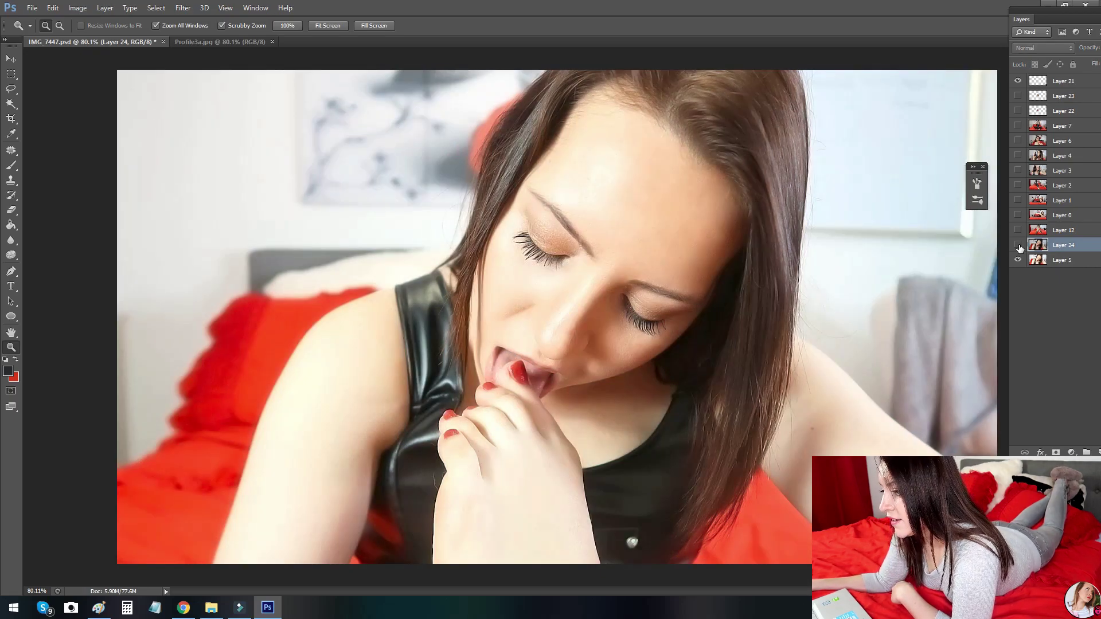
click(1018, 246)
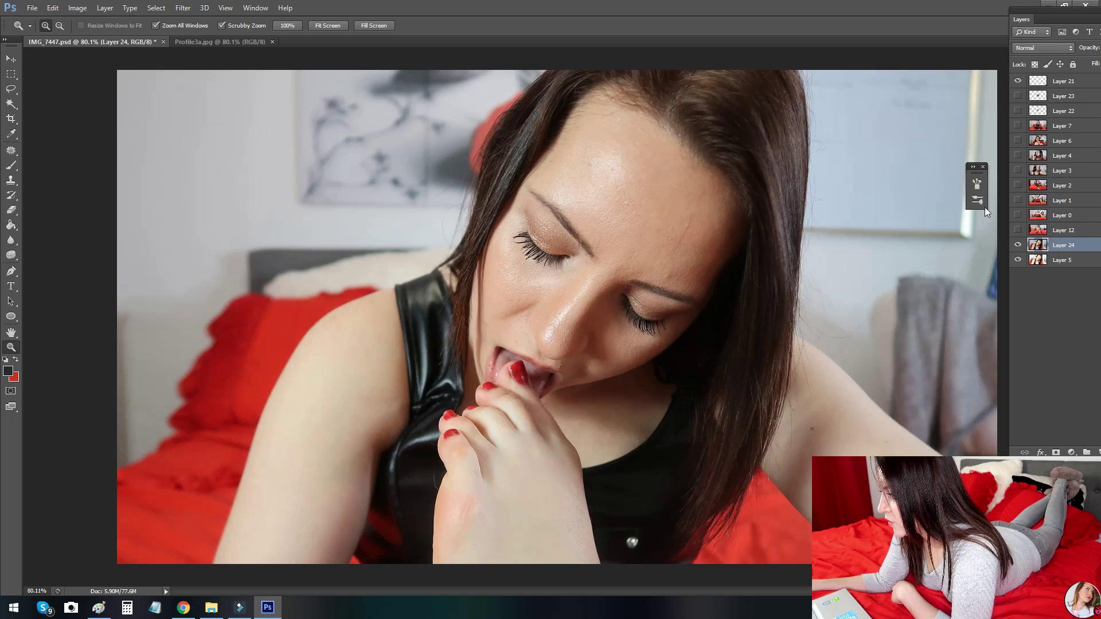
click(1018, 245)
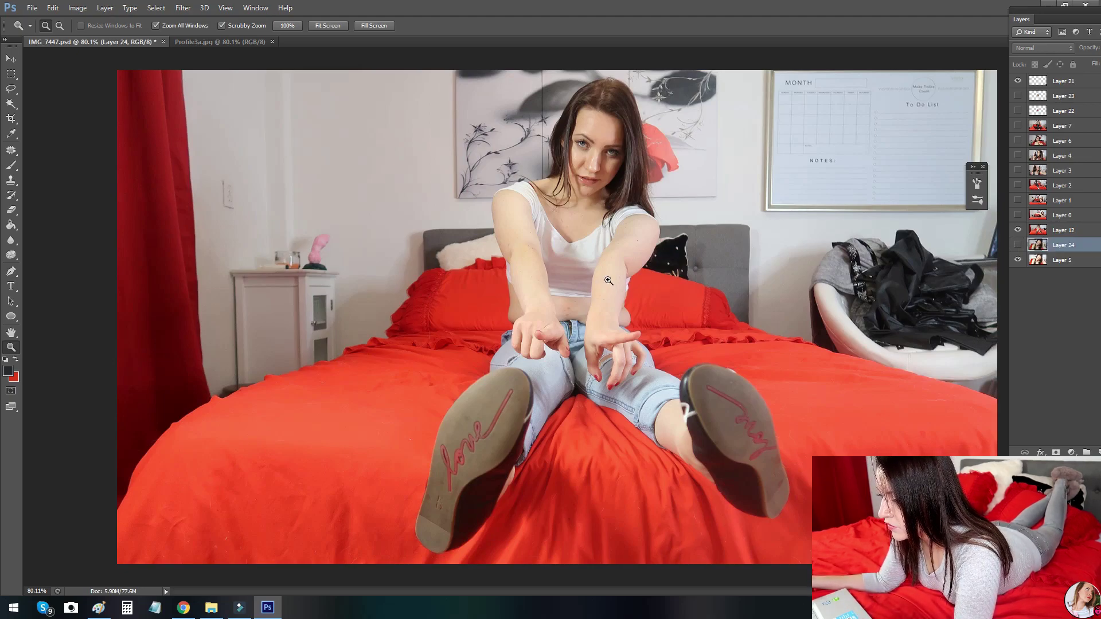
Step: Select Layer 12 with the full-body bed photo and open it in the Liquify filter
drag(613, 290, 613, 327)
drag(392, 291, 392, 291)
drag(638, 248, 580, 274)
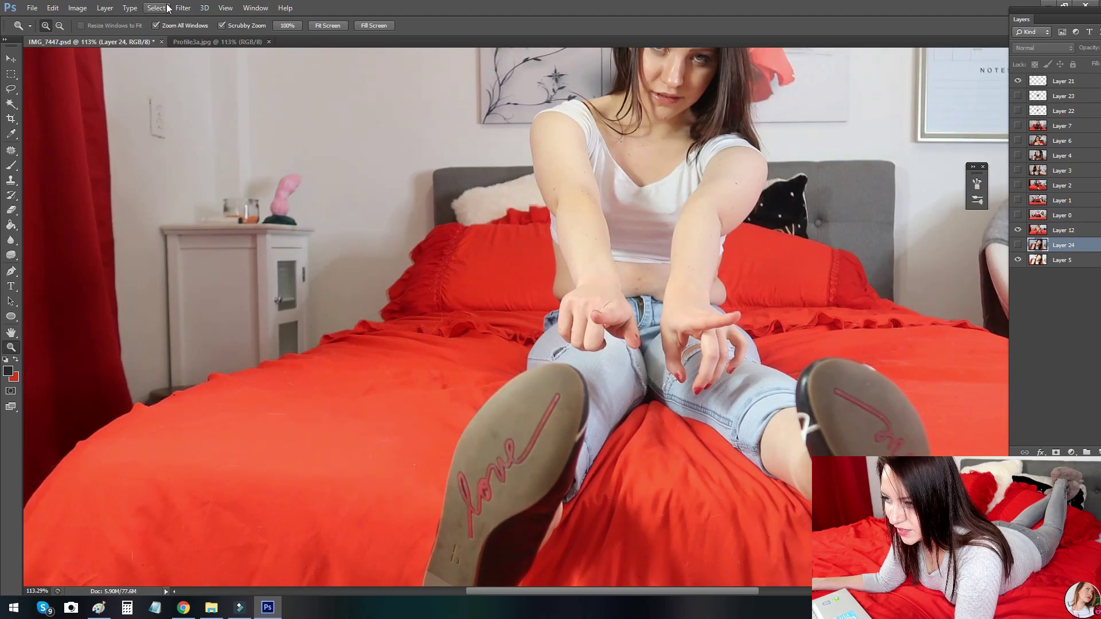
click(1070, 230)
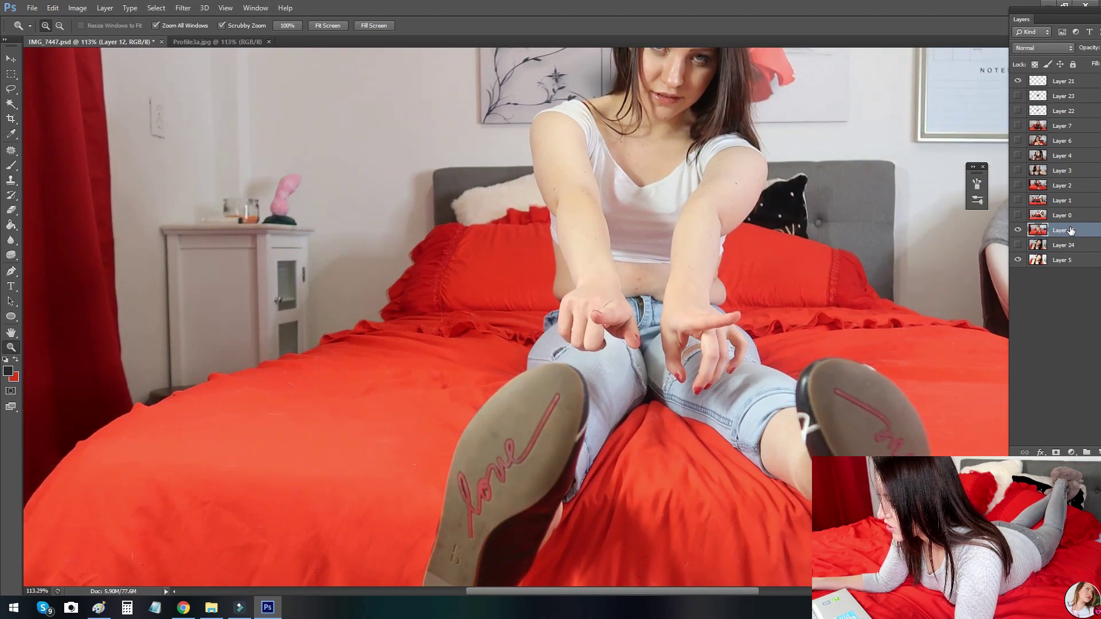
click(183, 8)
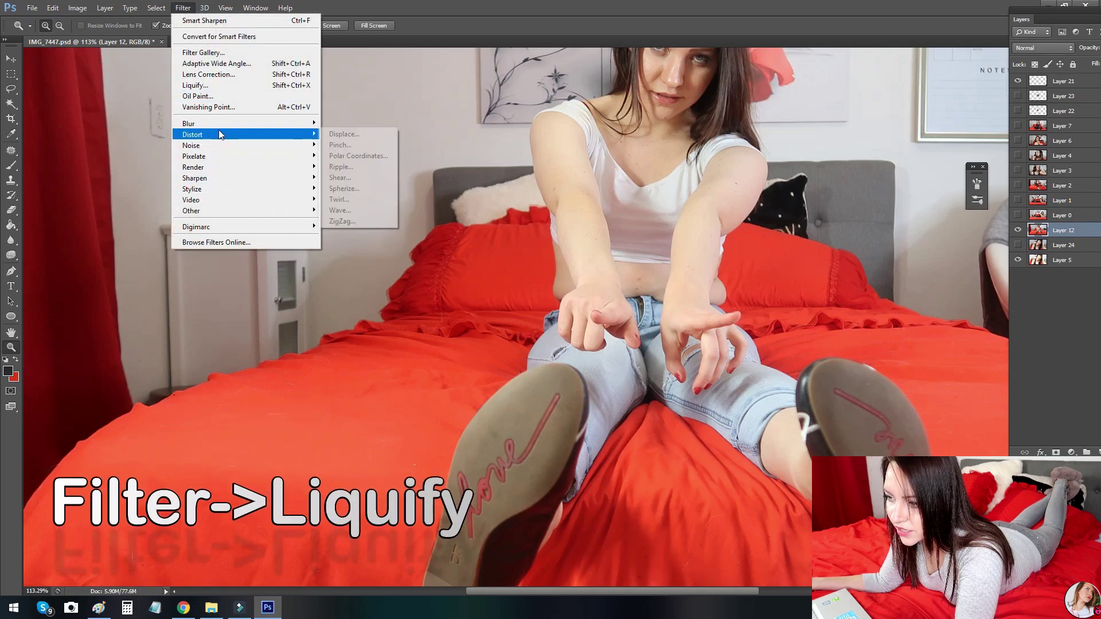
click(221, 85)
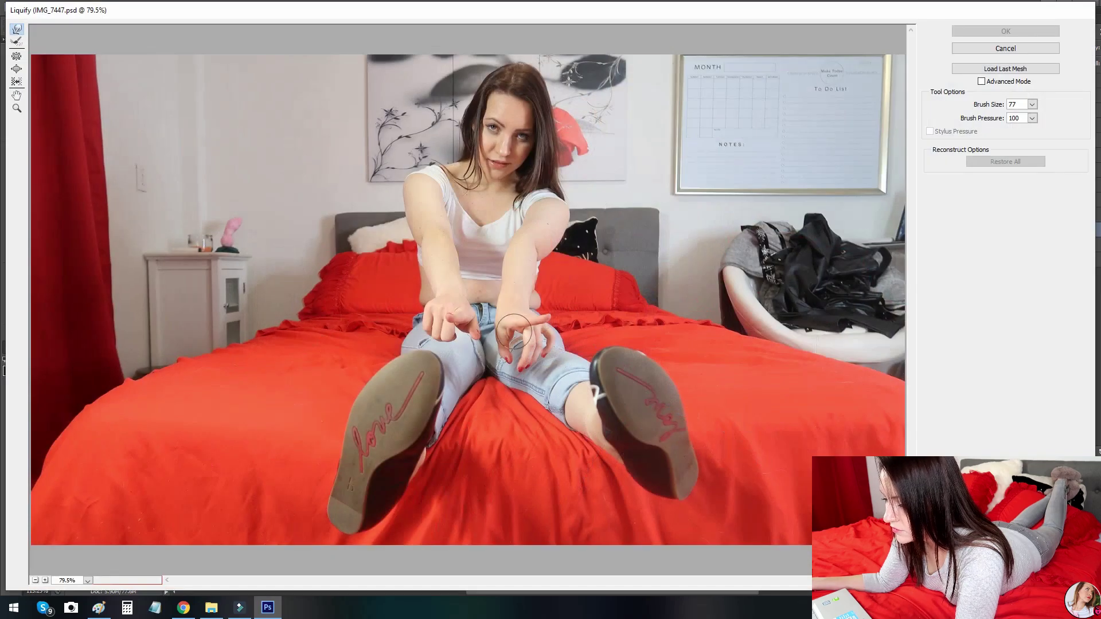
Step: Choose the Pucker tool for the waist area at 400% zoom and set its brush size to 66
key(z)
drag(394, 279, 468, 301)
mouse_move(640, 279)
mouse_down()
mouse_move(609, 459)
mouse_move(103, 570)
mouse_up()
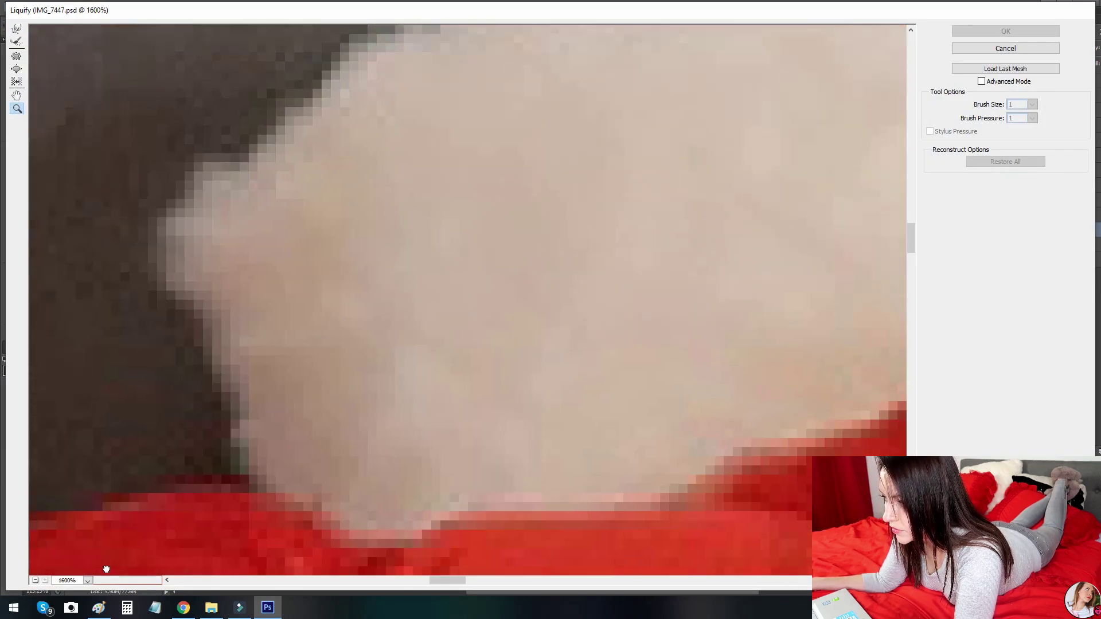
click(35, 580)
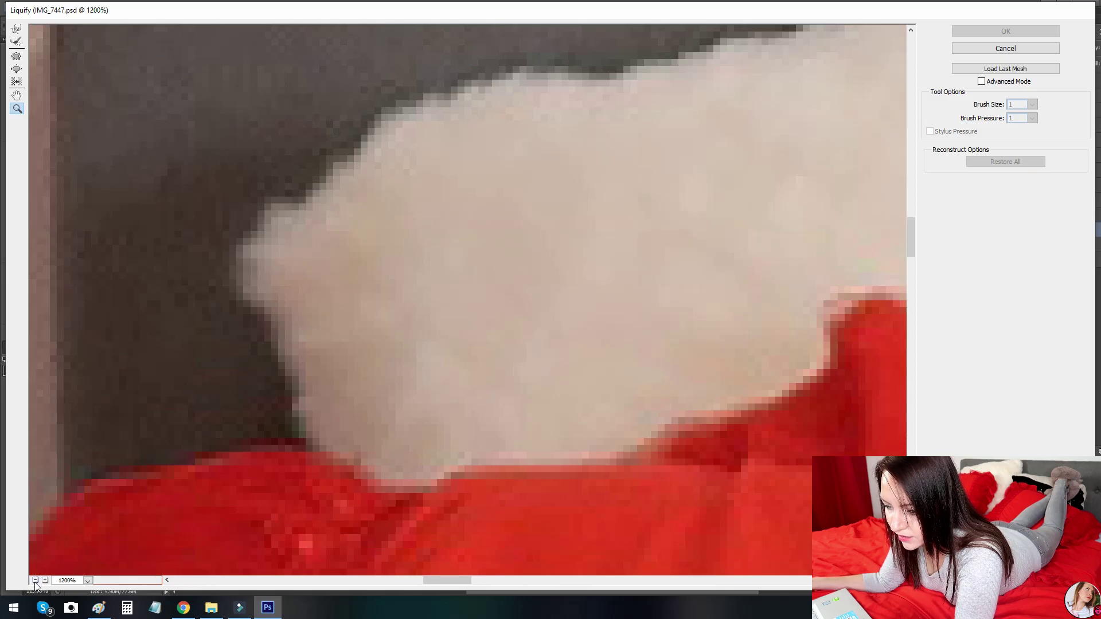
click(35, 580)
click(35, 580)
click(35, 580)
mouse_move(645, 422)
mouse_down()
mouse_move(466, 265)
mouse_move(289, 205)
mouse_up()
click(457, 286)
mouse_move(438, 272)
mouse_down()
mouse_move(324, 321)
mouse_move(390, 333)
mouse_up()
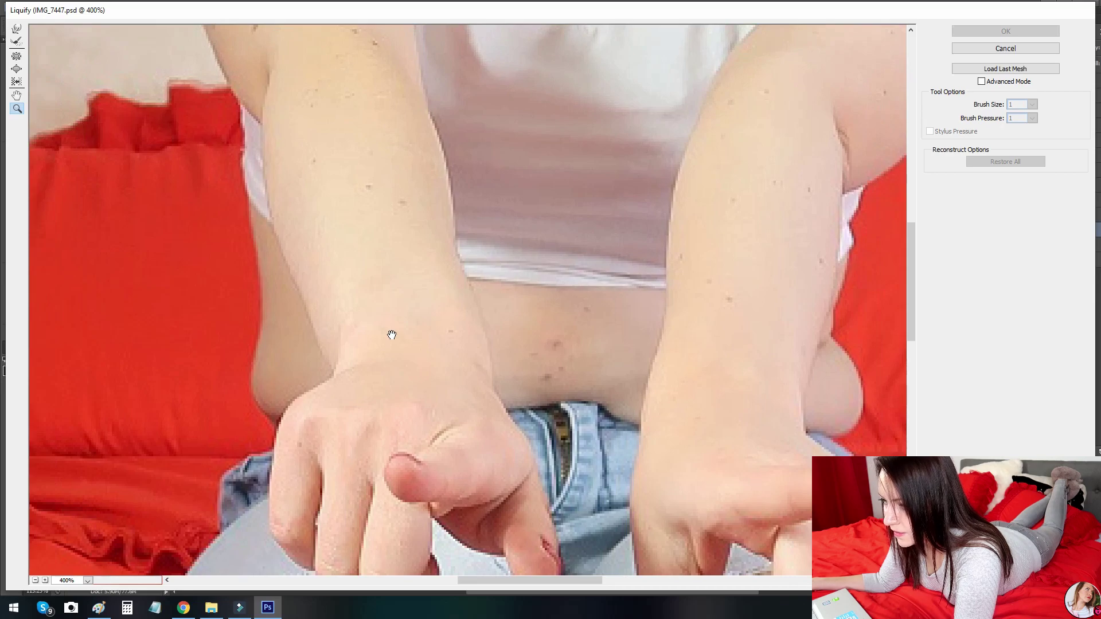
click(16, 56)
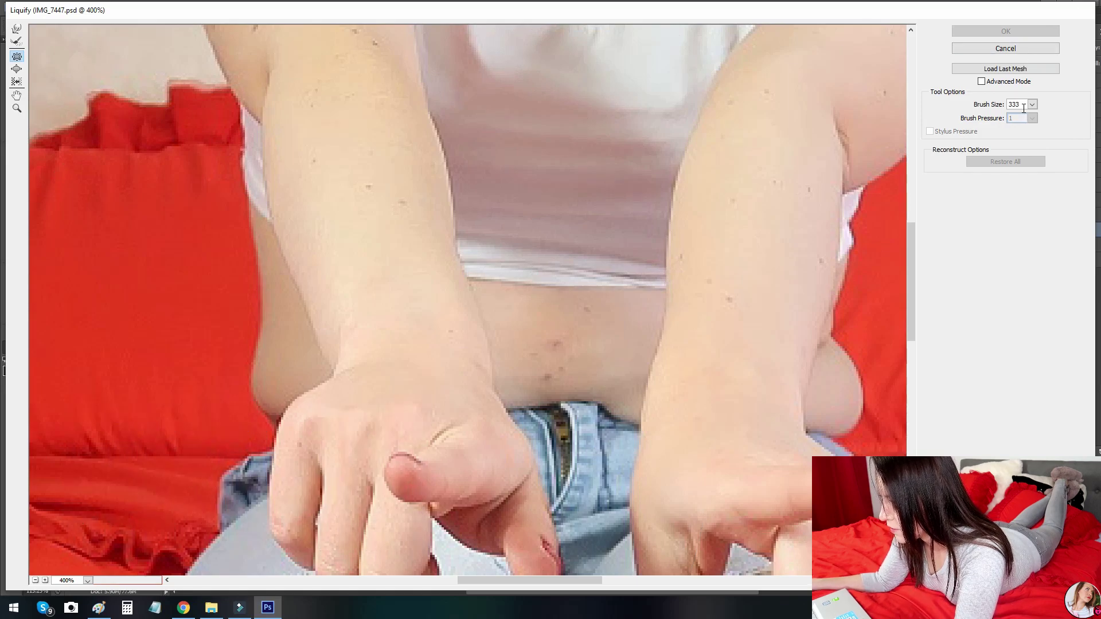
text(222)
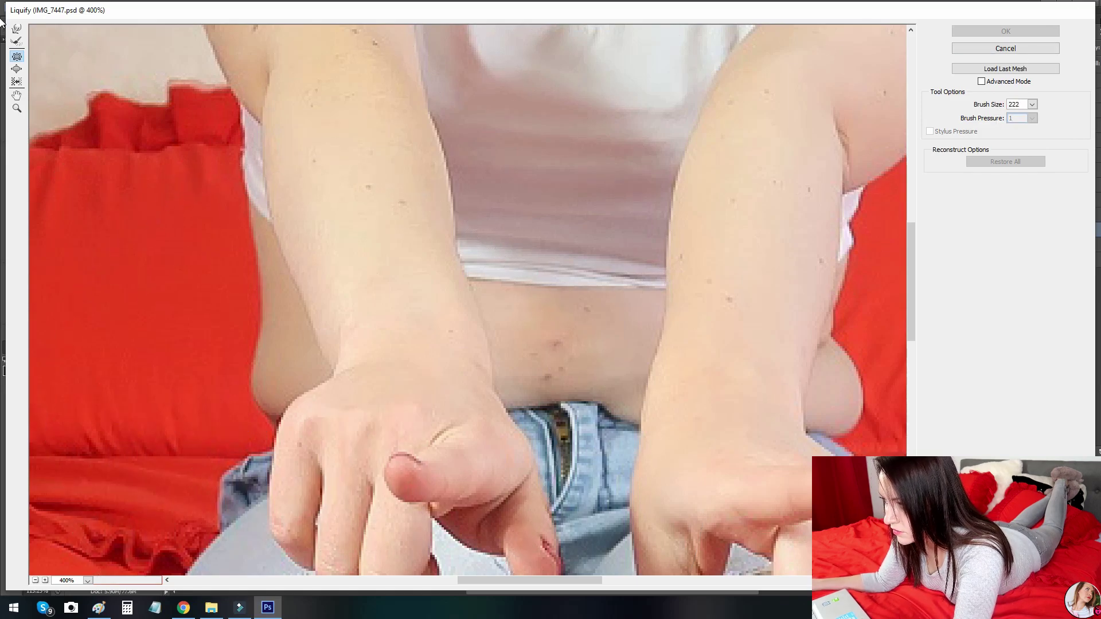
double_click(1020, 102)
text(111)
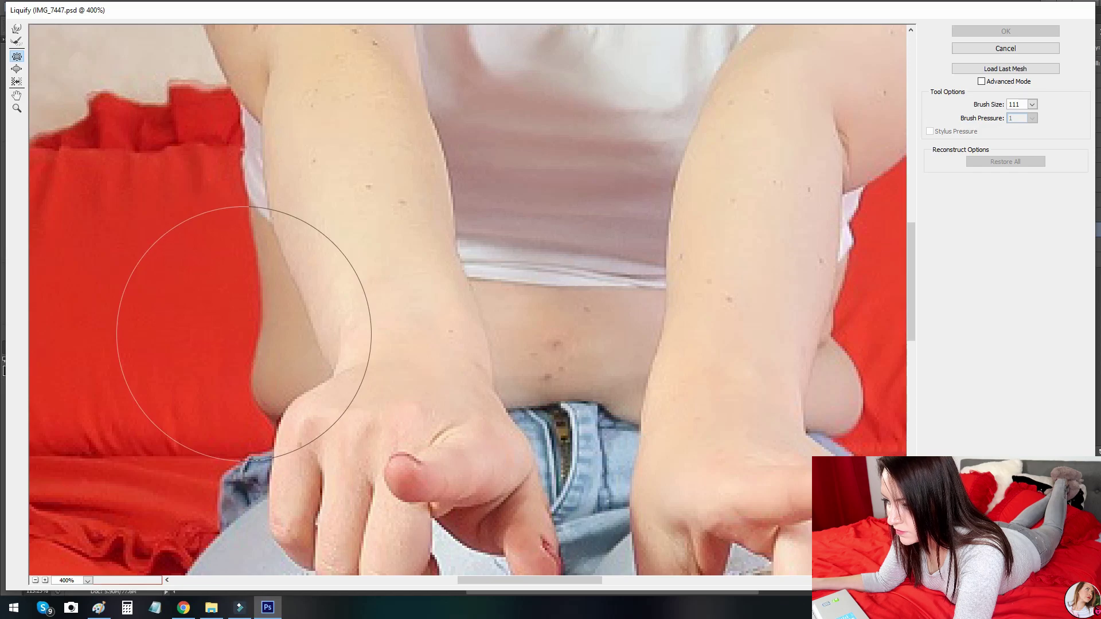
double_click(1022, 105)
text(888)
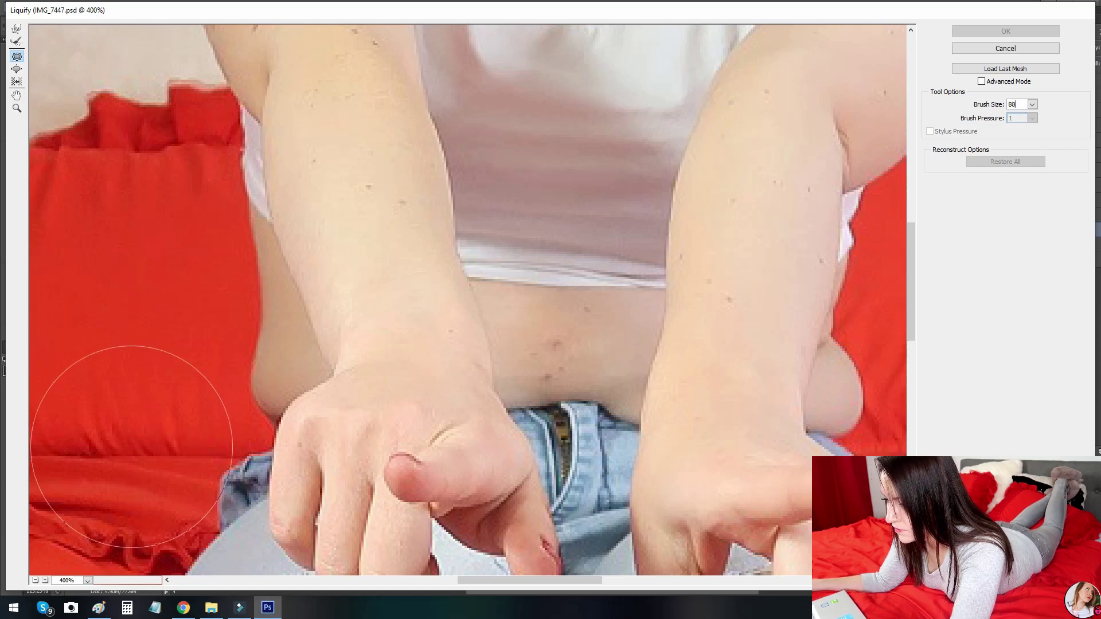
double_click(1024, 105)
text(66)
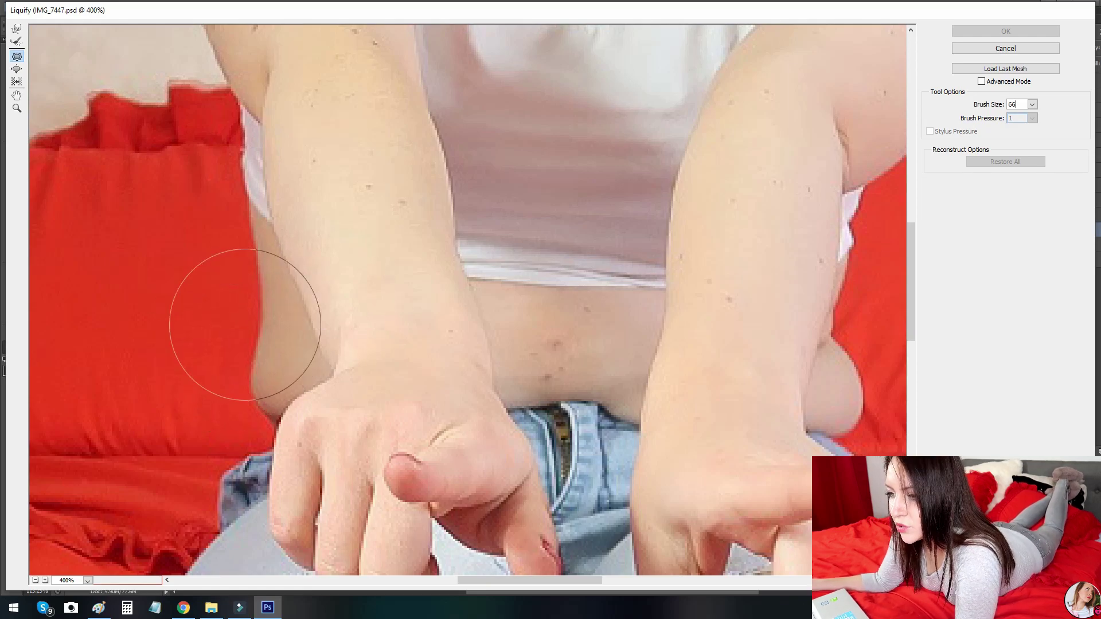
Step: Shrink the waist bulge beside the arm on the photo's left with the Pucker tool
drag(231, 296, 438, 331)
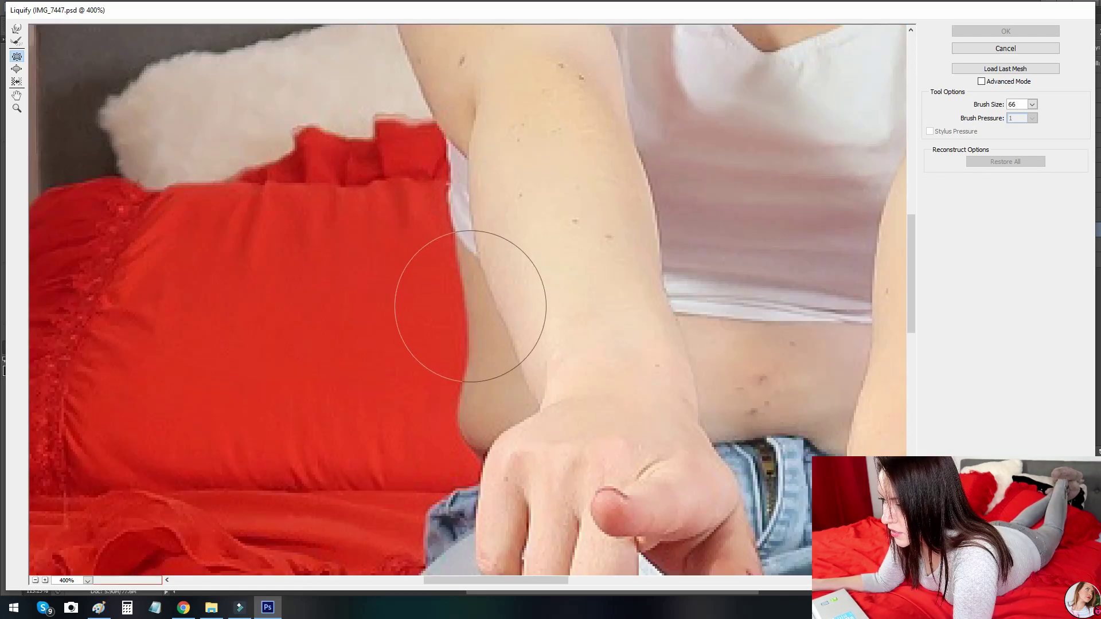
click(463, 293)
key(ctrl+z)
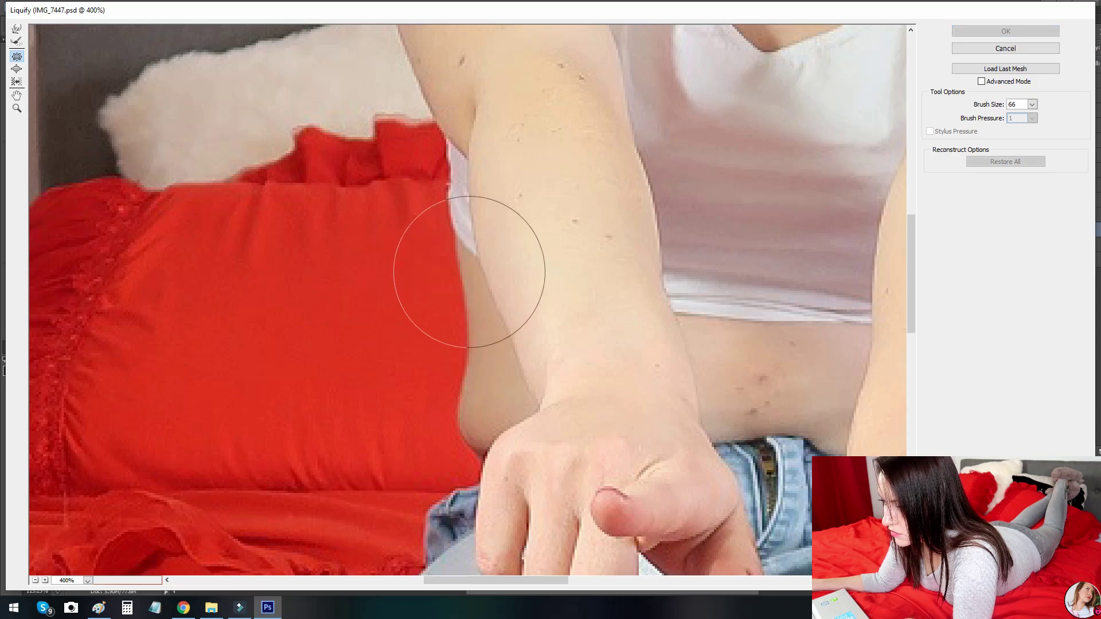
click(490, 362)
click(498, 397)
click(492, 416)
key(ctrl+z)
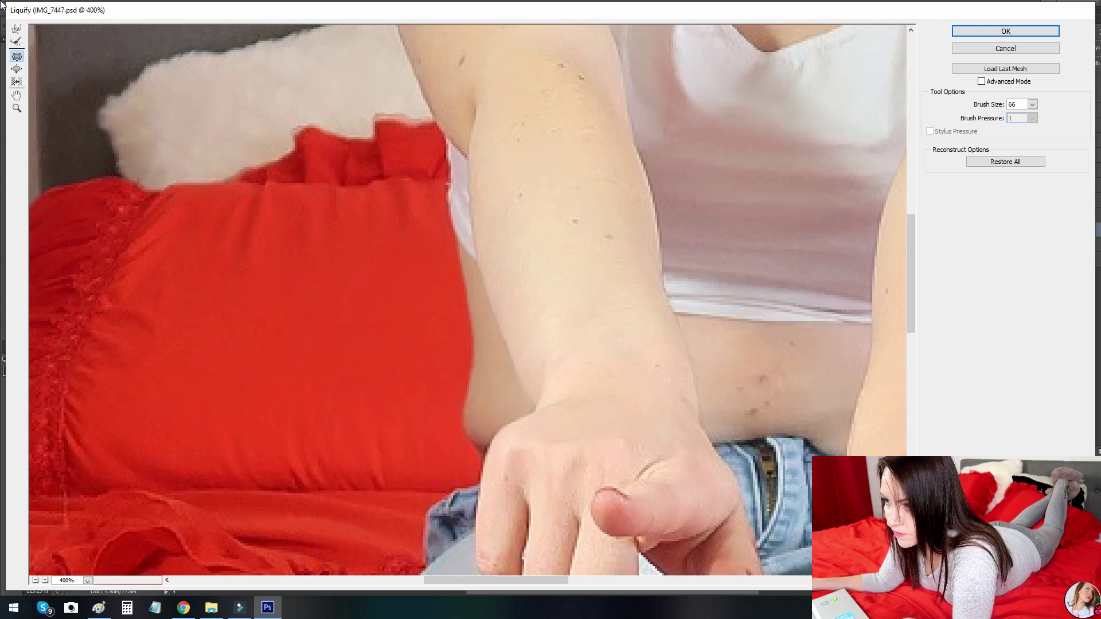
Step: Expand the red pillow against the left waist edge with the Bloat tool at brush size 66 to narrow the waist
click(17, 69)
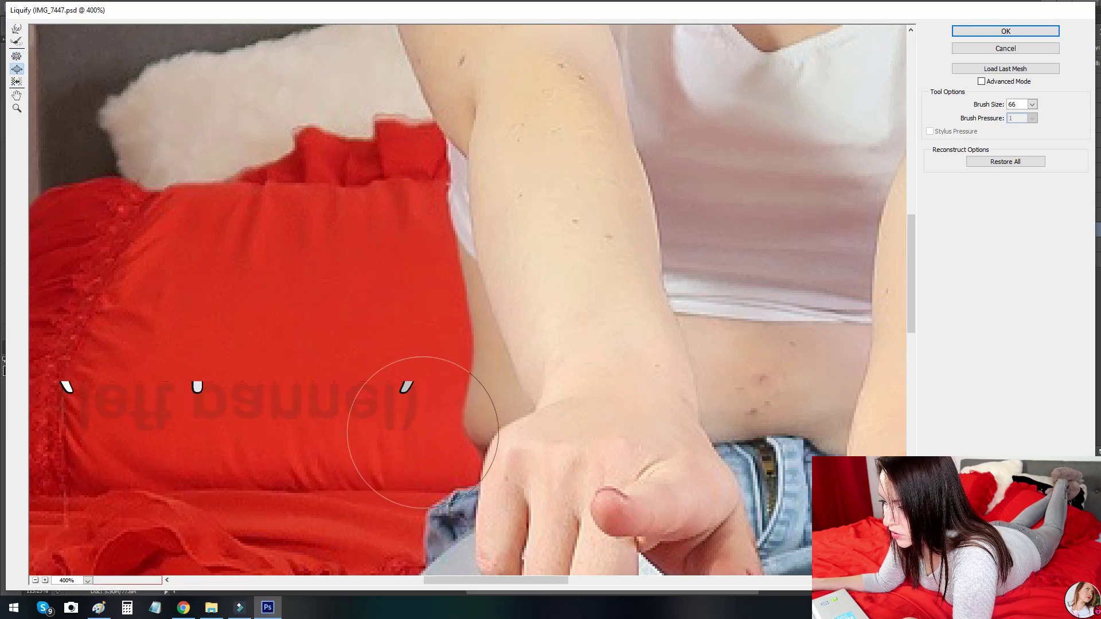
click(430, 432)
key(ctrl+z)
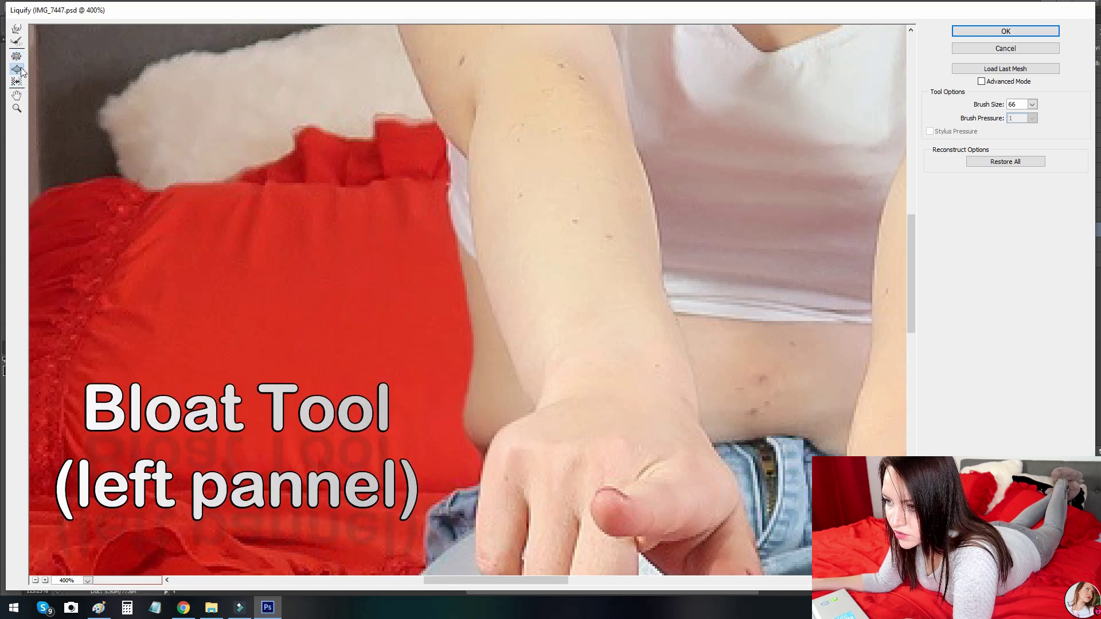
click(424, 416)
key(ctrl+z)
click(425, 417)
click(429, 431)
click(418, 376)
click(418, 405)
click(427, 447)
click(425, 408)
click(418, 365)
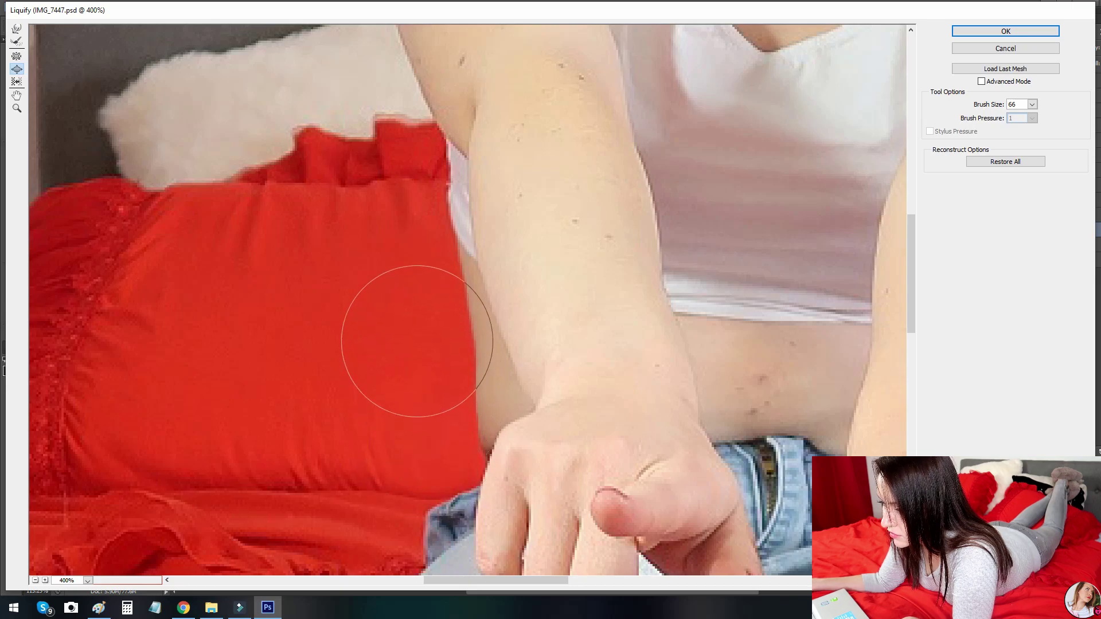
click(413, 292)
click(411, 276)
drag(425, 346, 430, 418)
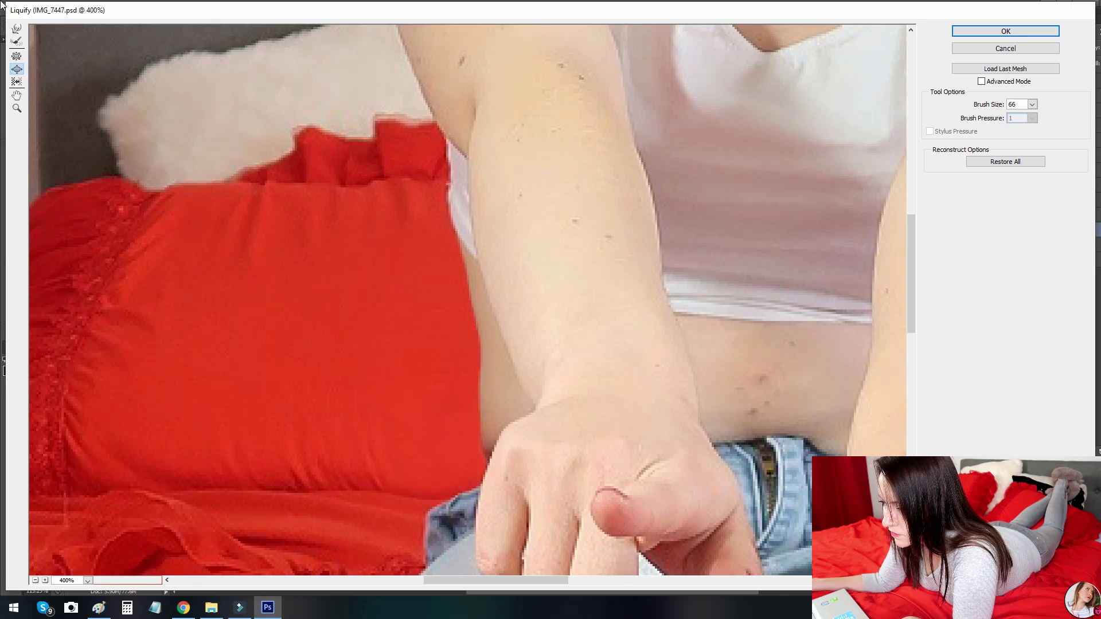
Step: Smooth the left waist edge inward with the Forward Warp tool at brush size 55, comparing the strokes by undoing and redoing
click(17, 29)
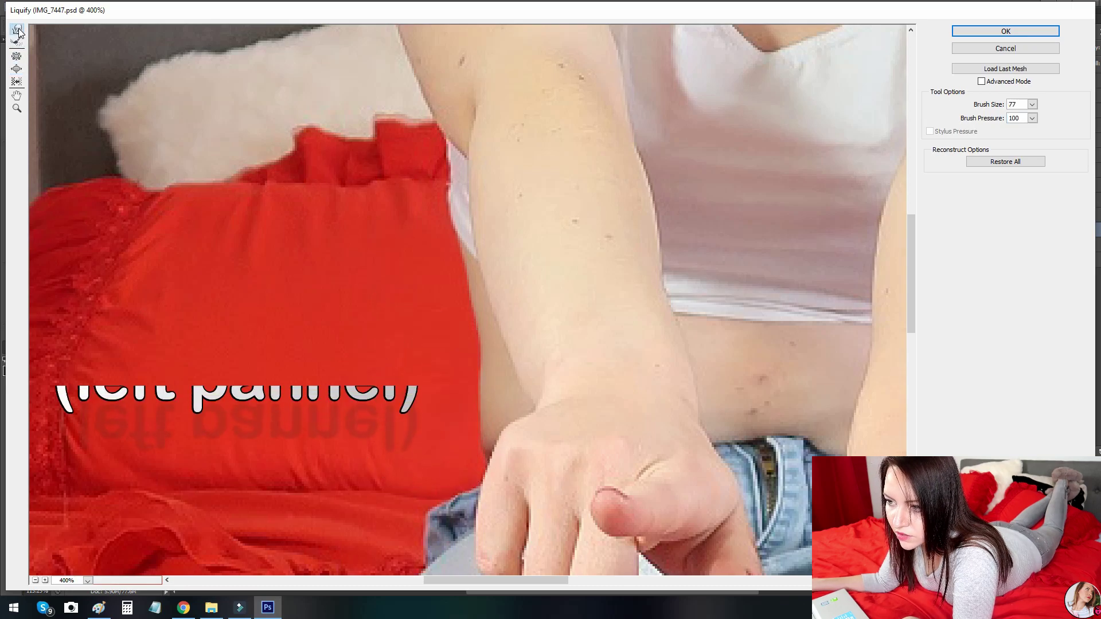
drag(1024, 103, 826, 95)
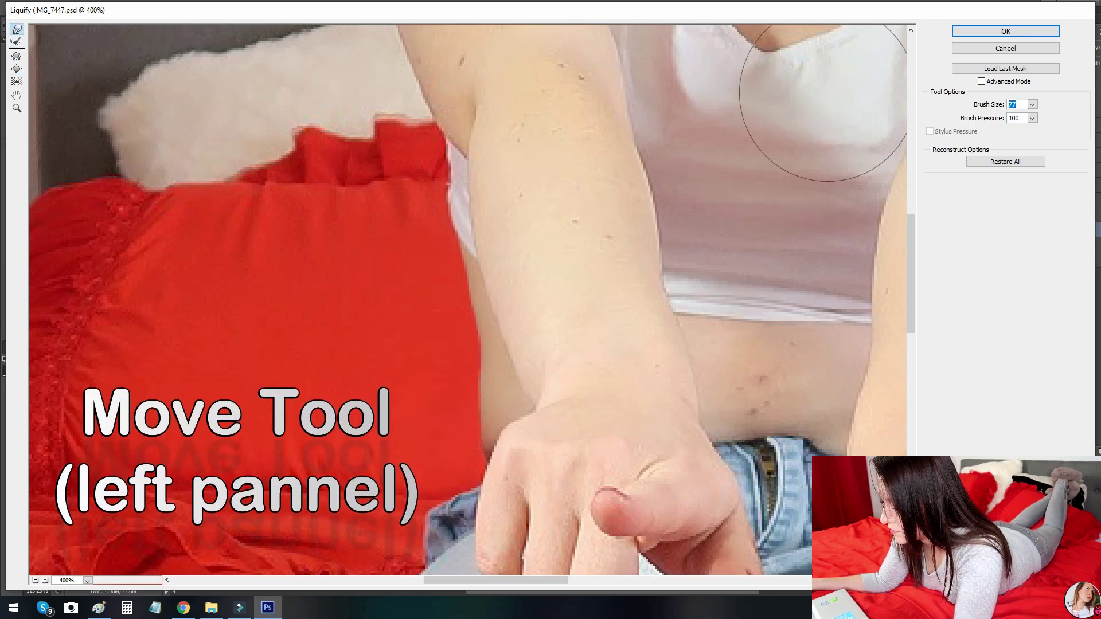
text(55)
key(ctrl+z)
mouse_move(475, 414)
mouse_down()
mouse_move(484, 449)
mouse_move(488, 437)
mouse_up()
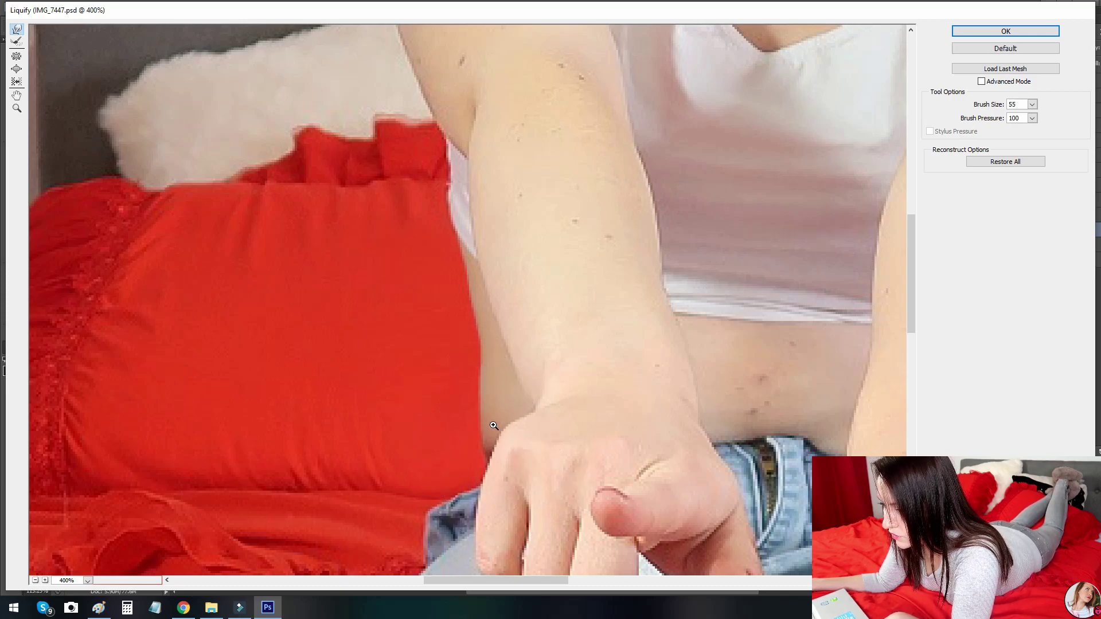
drag(460, 353, 472, 349)
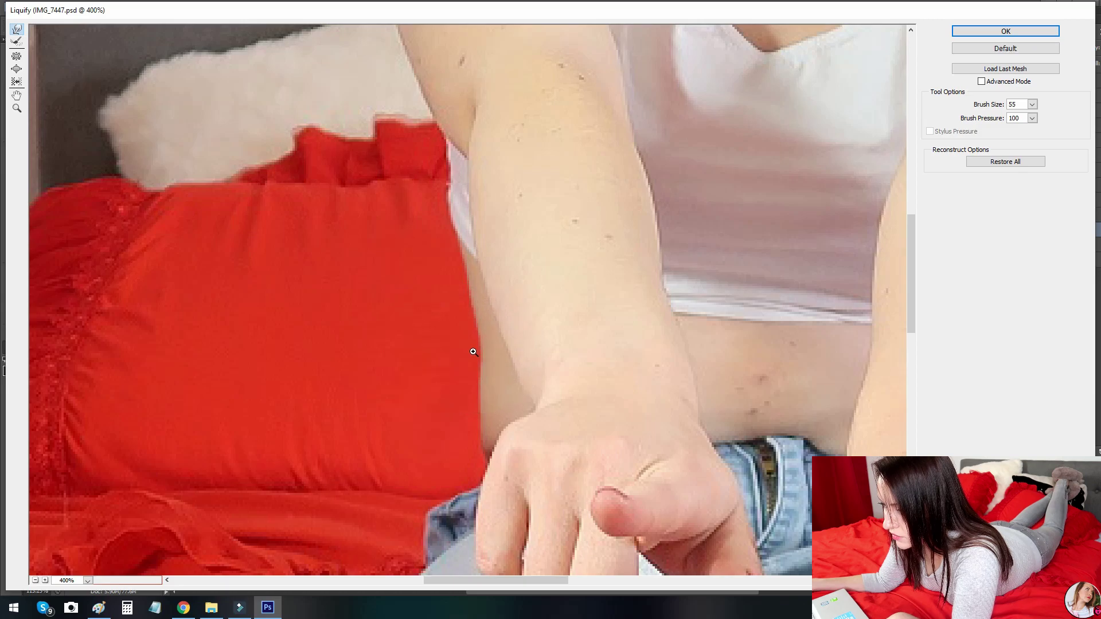
key(ctrl+z)
key(ctrl+z)
key(ctrl+z)
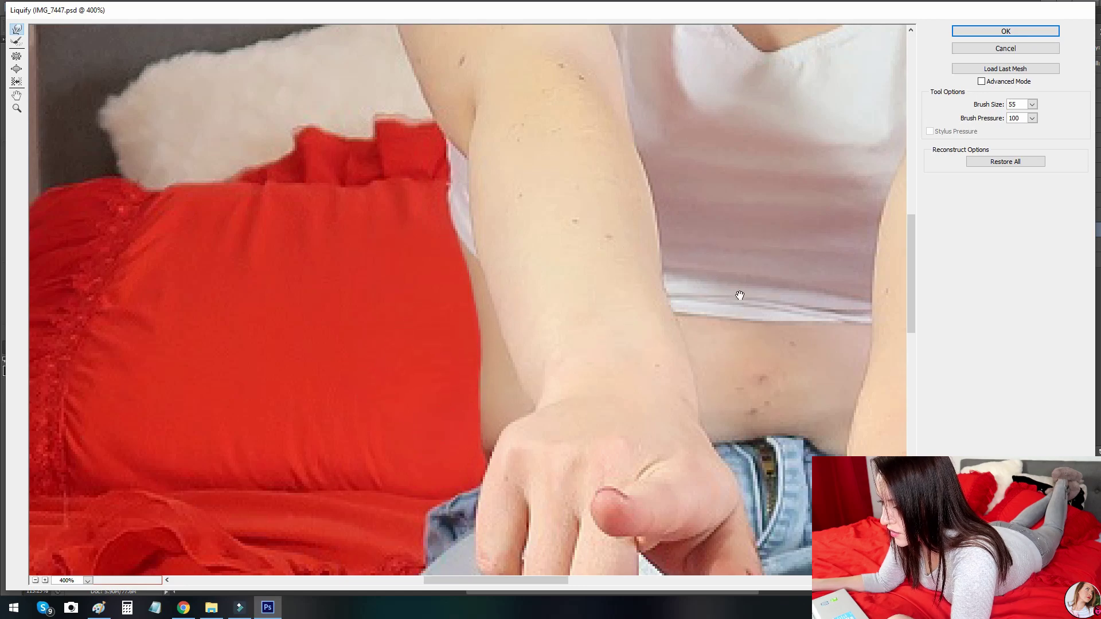
Step: Shrink the waist bulge beside the arm on the photo's right with the Pucker tool at brush size 66
drag(738, 295, 530, 277)
drag(644, 309, 540, 281)
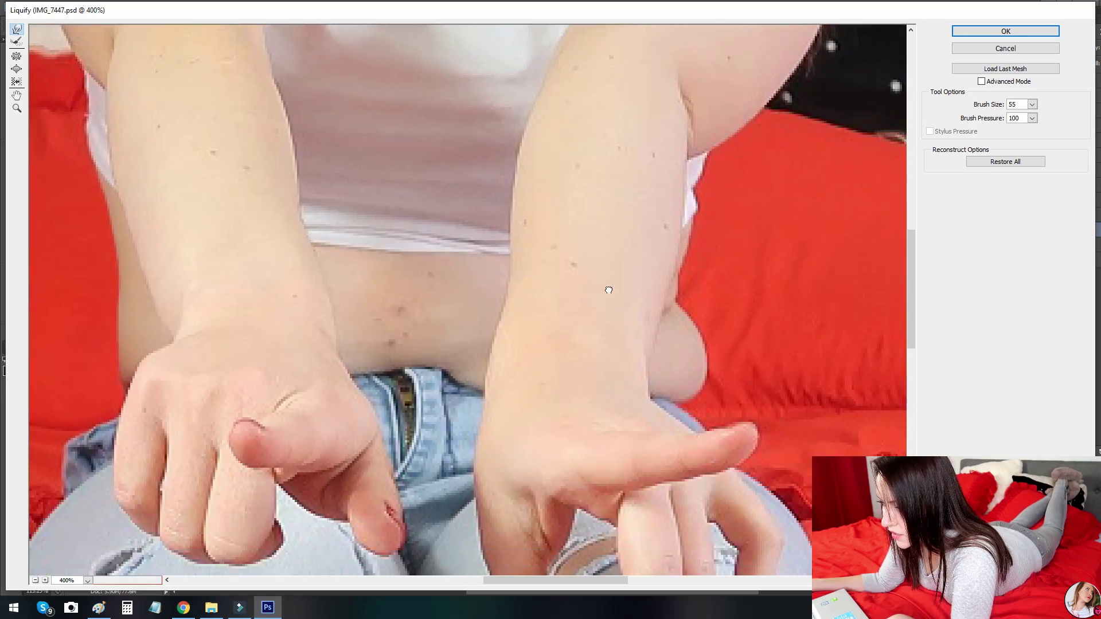
drag(609, 290, 516, 275)
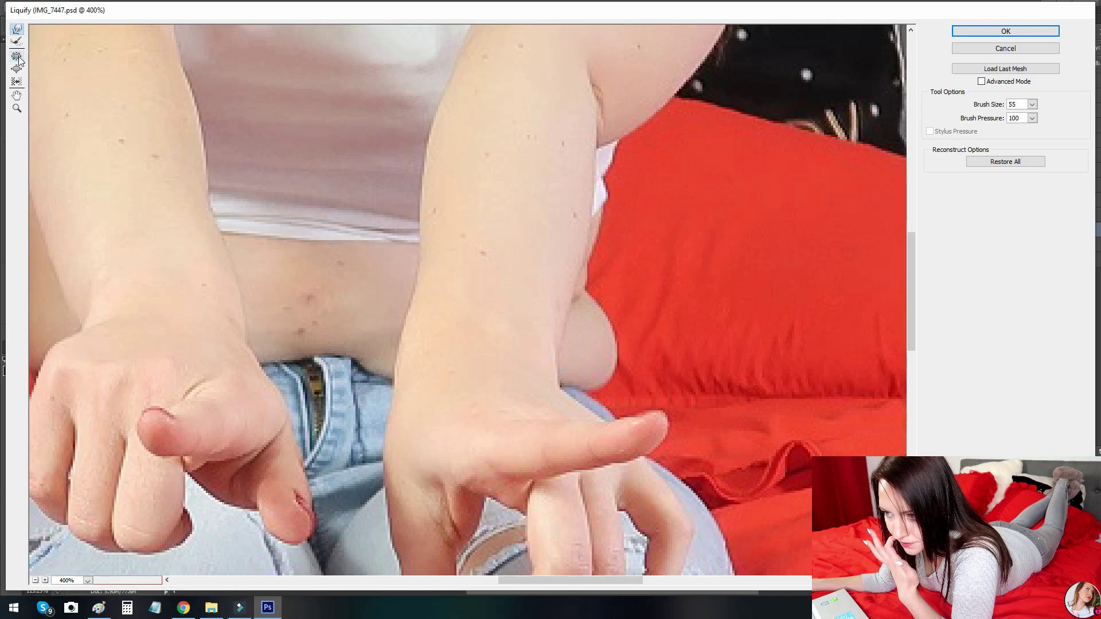
click(16, 57)
drag(583, 341, 601, 339)
key(ctrl+z)
key(ctrl+z)
click(592, 332)
key(ctrl+z)
key(ctrl+z)
key(ctrl+z)
click(579, 328)
key(ctrl+z)
click(580, 328)
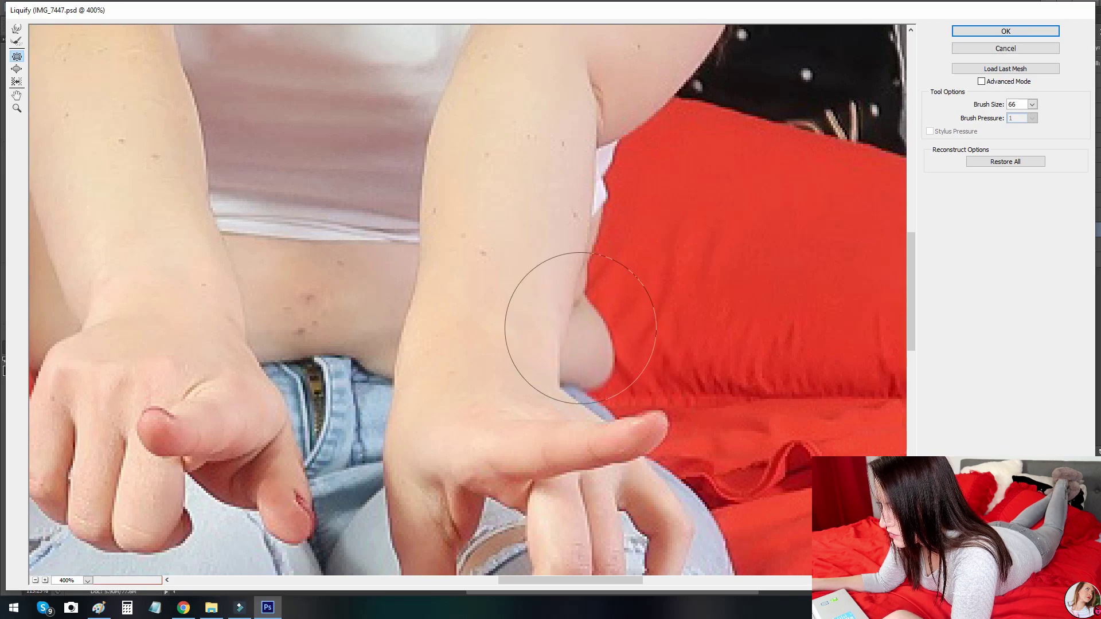
Step: Expand the red fabric against the right waist bulge with the Bloat tool at brush size 66
click(16, 70)
click(634, 349)
key(ctrl+z)
click(640, 371)
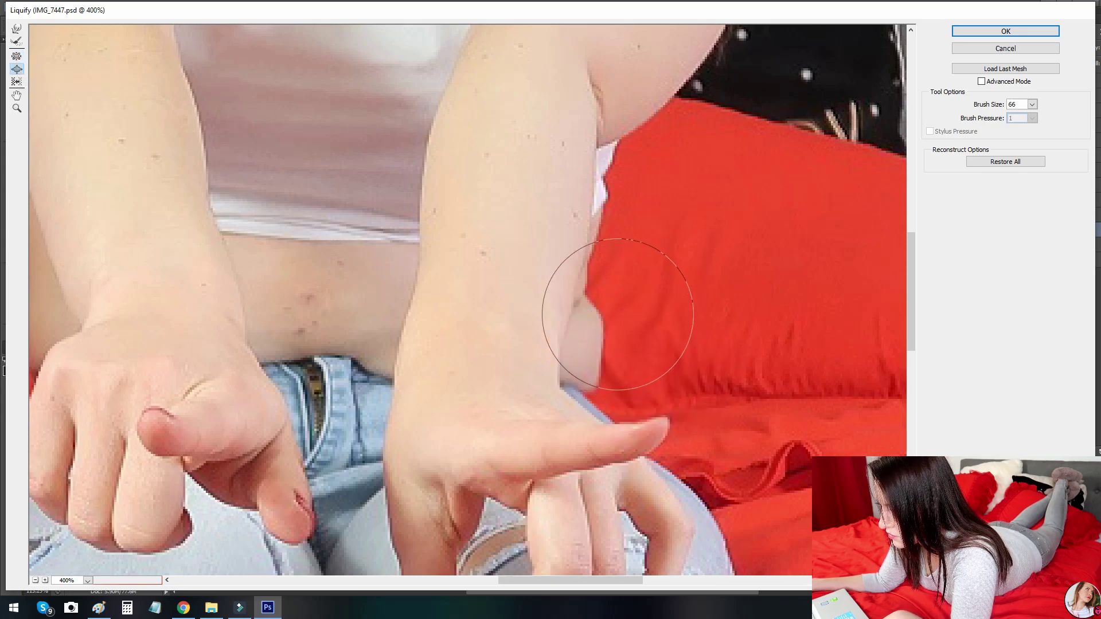
Step: Push the right waist bulge in toward the arm with the Forward Warp tool at brush size 33
click(15, 28)
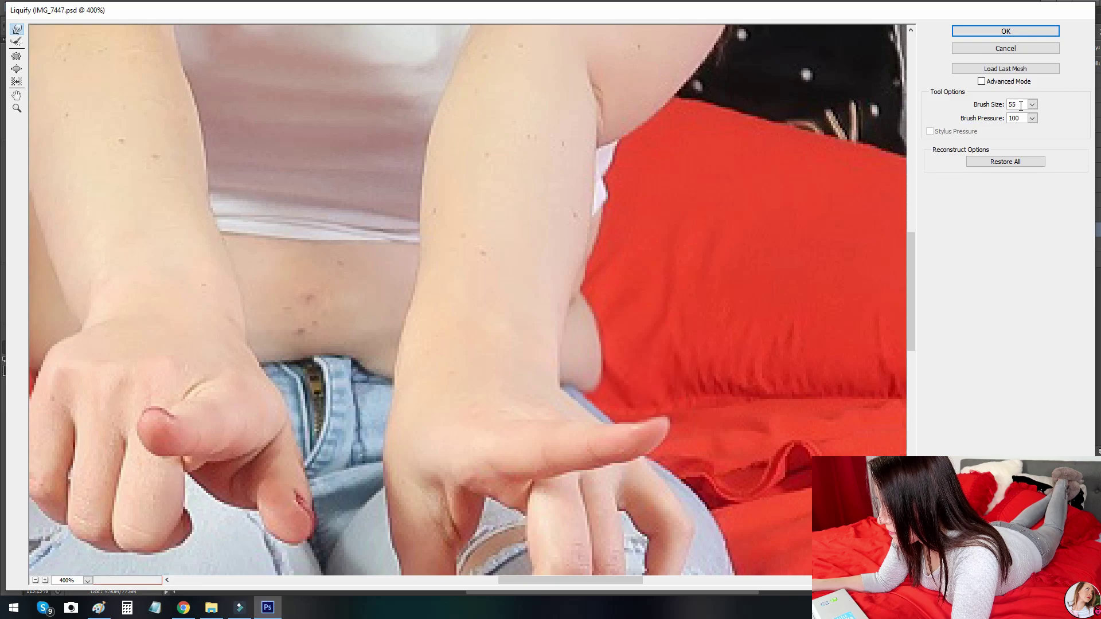
double_click(1013, 105)
text(33)
key(ctrl+z)
mouse_move(597, 366)
mouse_down()
mouse_move(589, 389)
mouse_move(571, 369)
mouse_move(607, 360)
mouse_move(575, 350)
mouse_move(594, 379)
mouse_move(582, 330)
mouse_move(592, 305)
mouse_move(577, 303)
mouse_move(587, 371)
mouse_move(568, 367)
mouse_move(602, 344)
mouse_up()
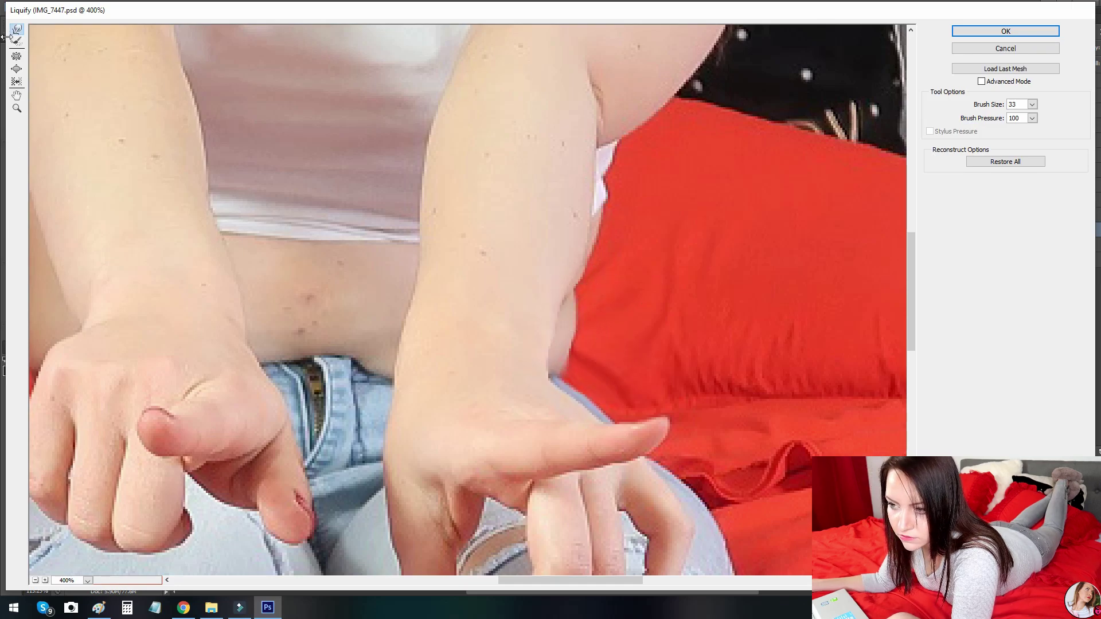
Step: Refine the narrowed skin at the right waist with the Pucker tool at brush size 44
click(16, 59)
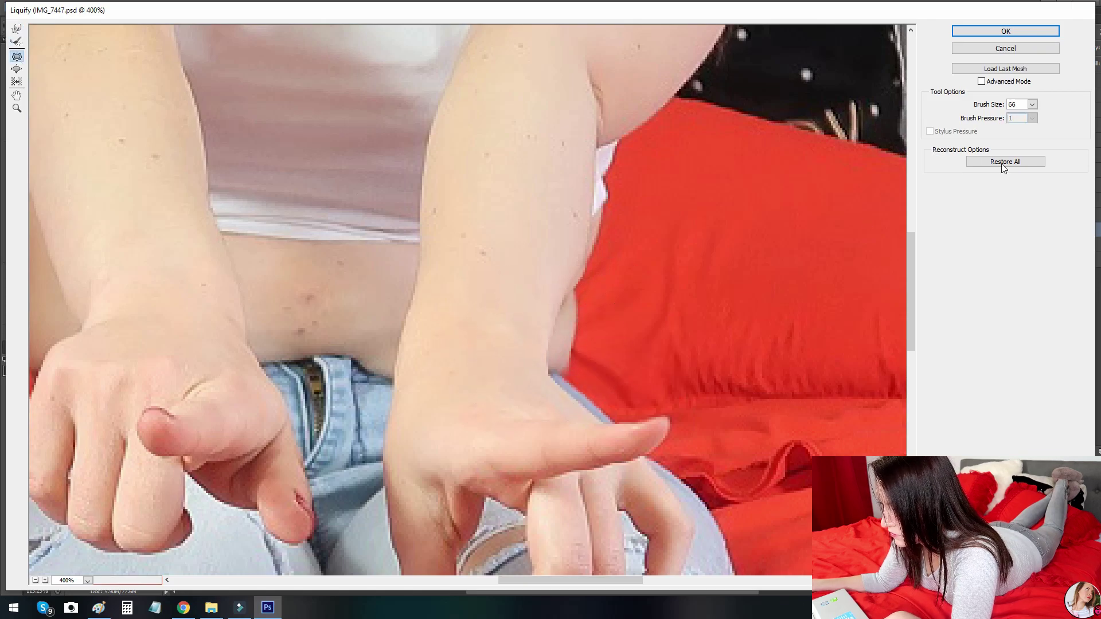
drag(1018, 103, 1003, 103)
text(44)
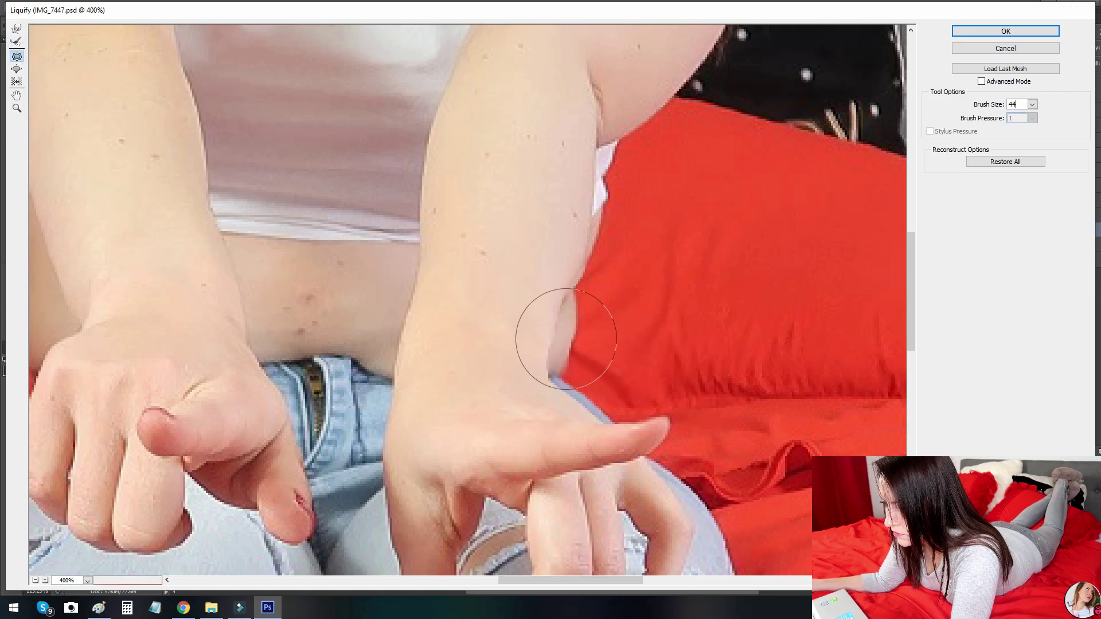
click(563, 358)
drag(566, 354, 573, 320)
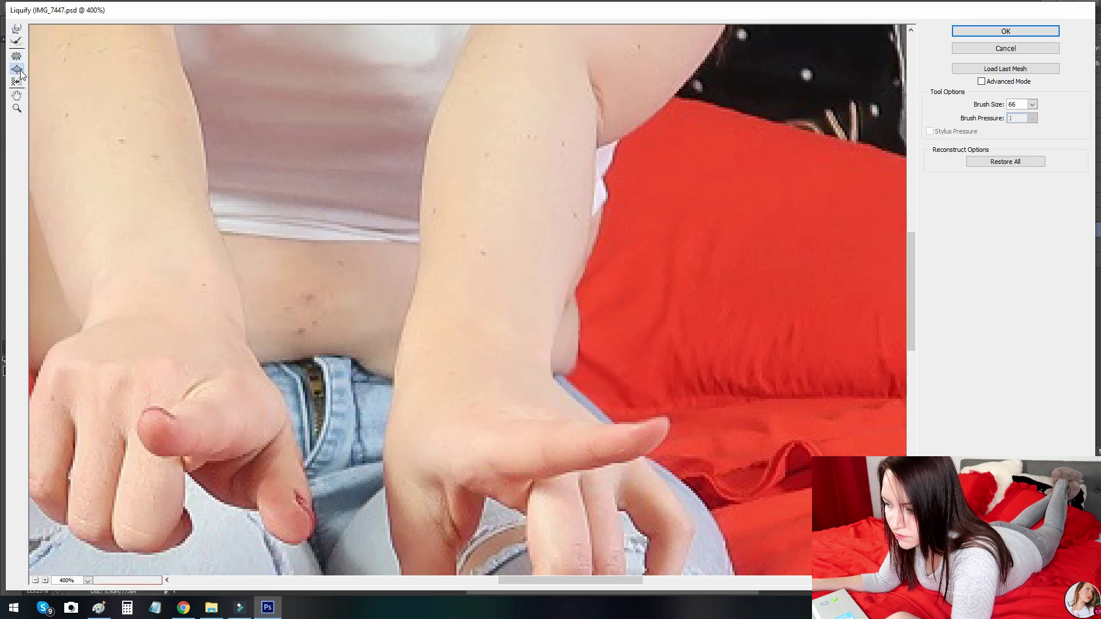
Step: Reshape the right waist edge with the Bloat tool at brush size 44 and even it out with the Pucker tool
drag(1018, 105, 1003, 104)
text(44)
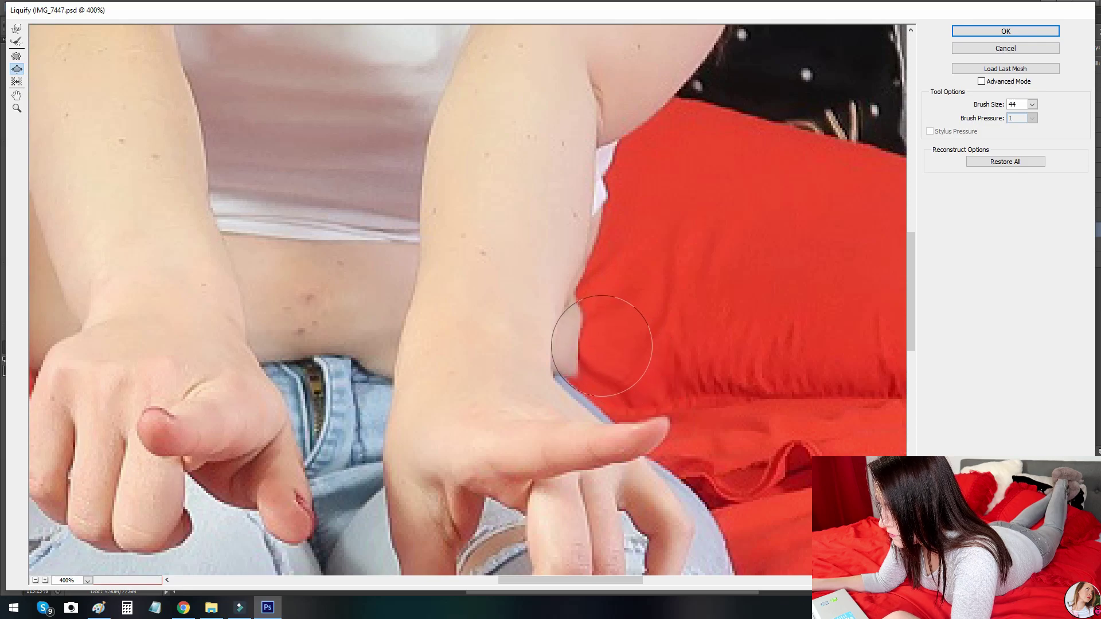
click(16, 56)
key(alt)
mouse_move(601, 348)
mouse_down()
mouse_move(530, 344)
mouse_move(550, 347)
mouse_up()
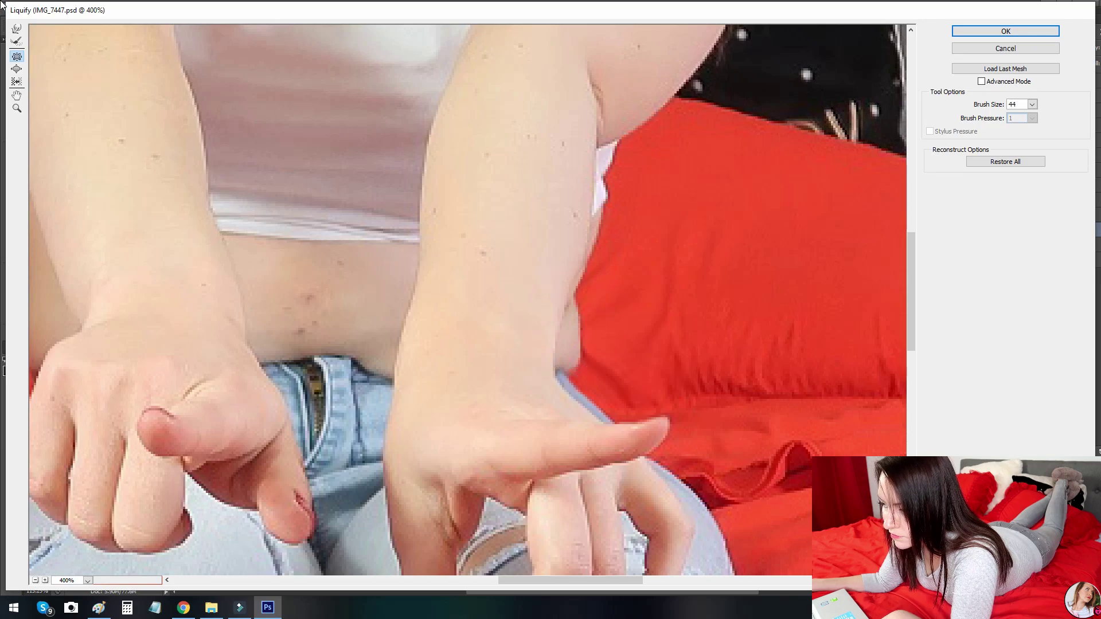
Step: Straighten the right waist edge down to the jeans with the Forward Warp tool at brush size 33
click(16, 29)
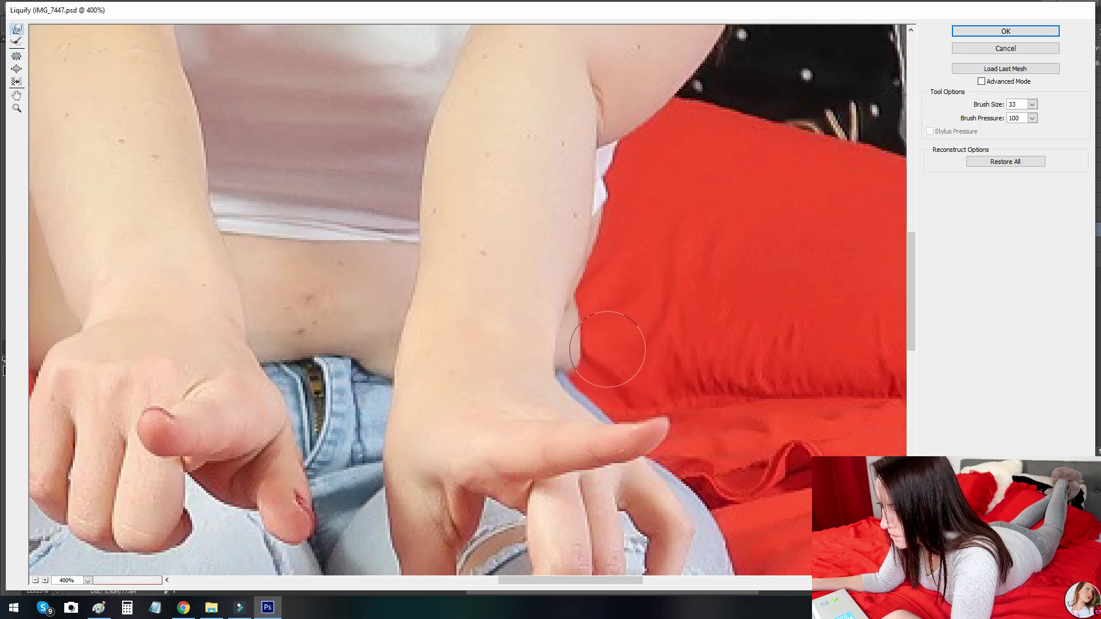
drag(586, 366, 579, 367)
mouse_move(585, 317)
mouse_down()
mouse_move(573, 307)
mouse_move(570, 368)
mouse_move(565, 327)
mouse_move(574, 311)
mouse_move(596, 339)
mouse_move(576, 381)
mouse_up()
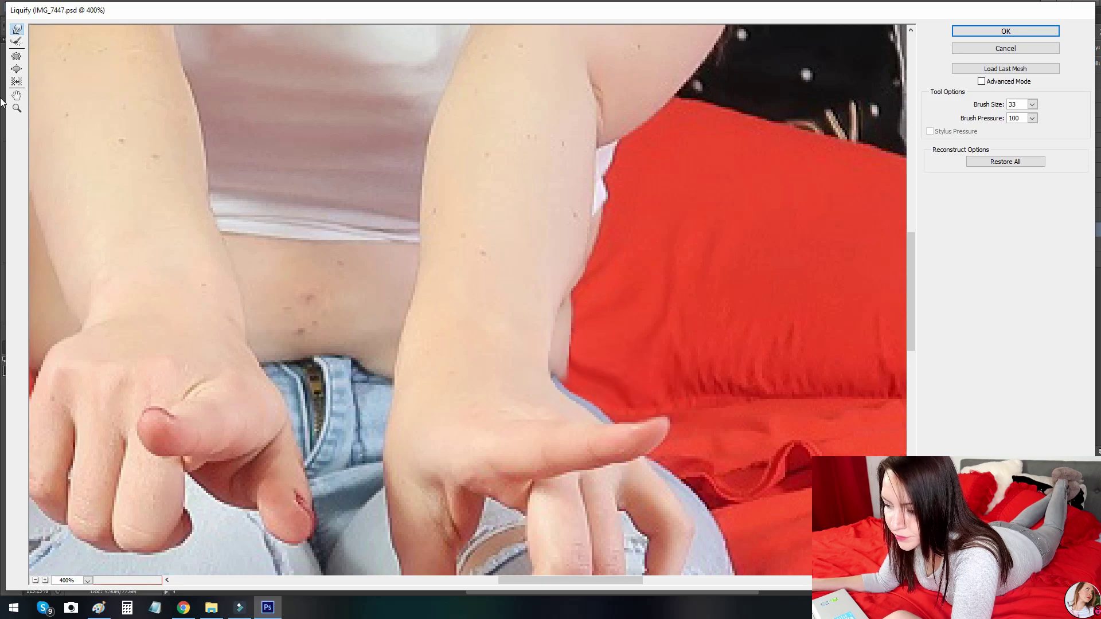
Step: Touch up the right waist edge with the Bloat tool at brush size 44 and apply the Liquify filter
click(17, 56)
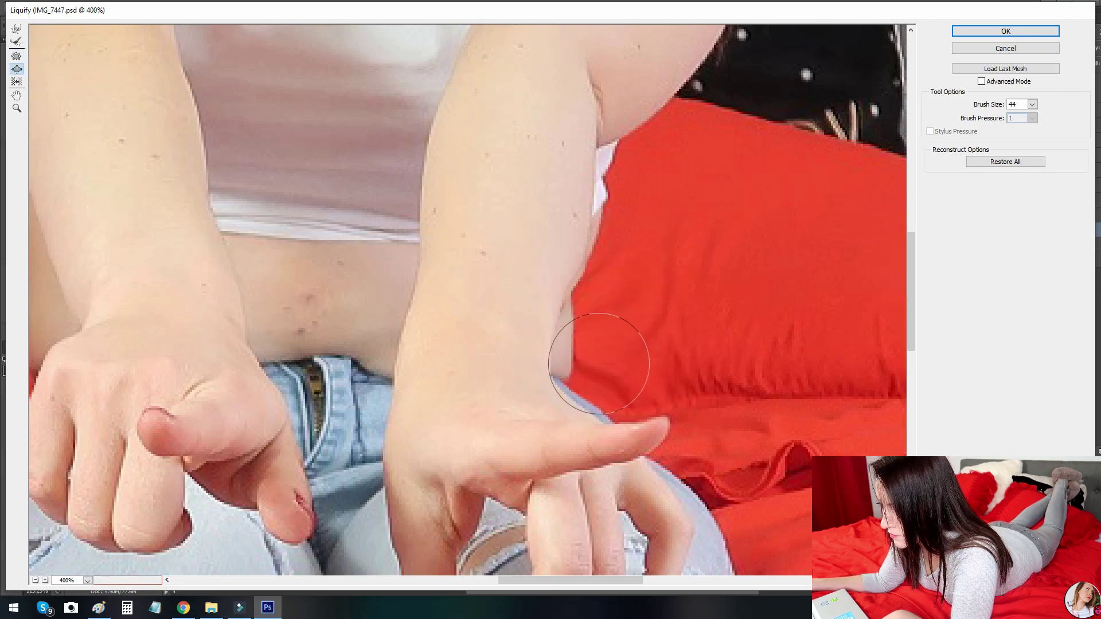
key(ctrl+z)
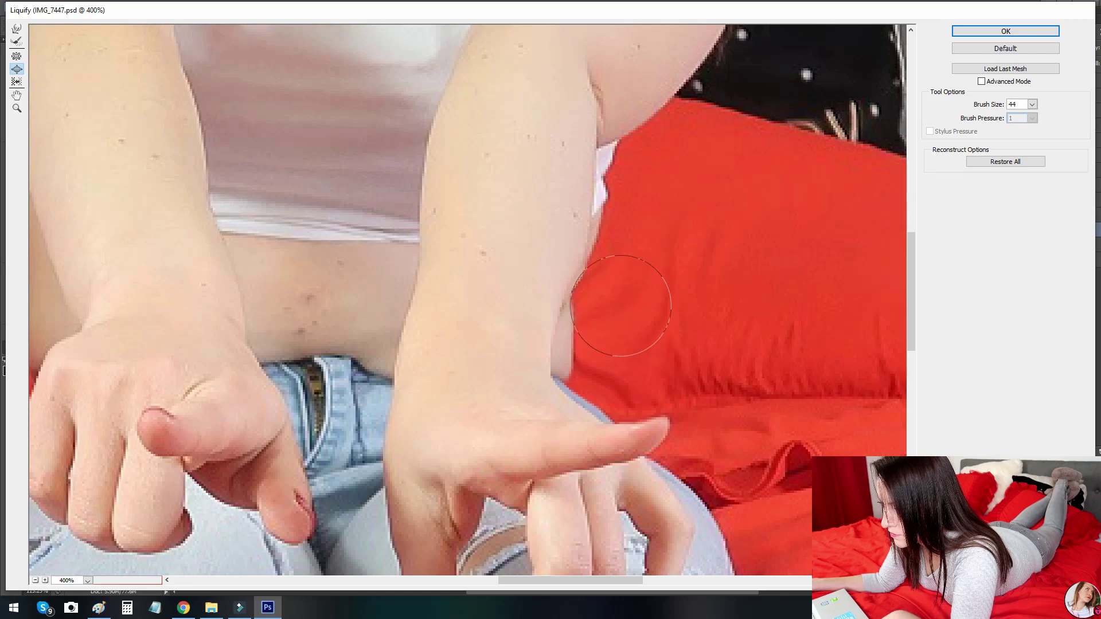
key(alt)
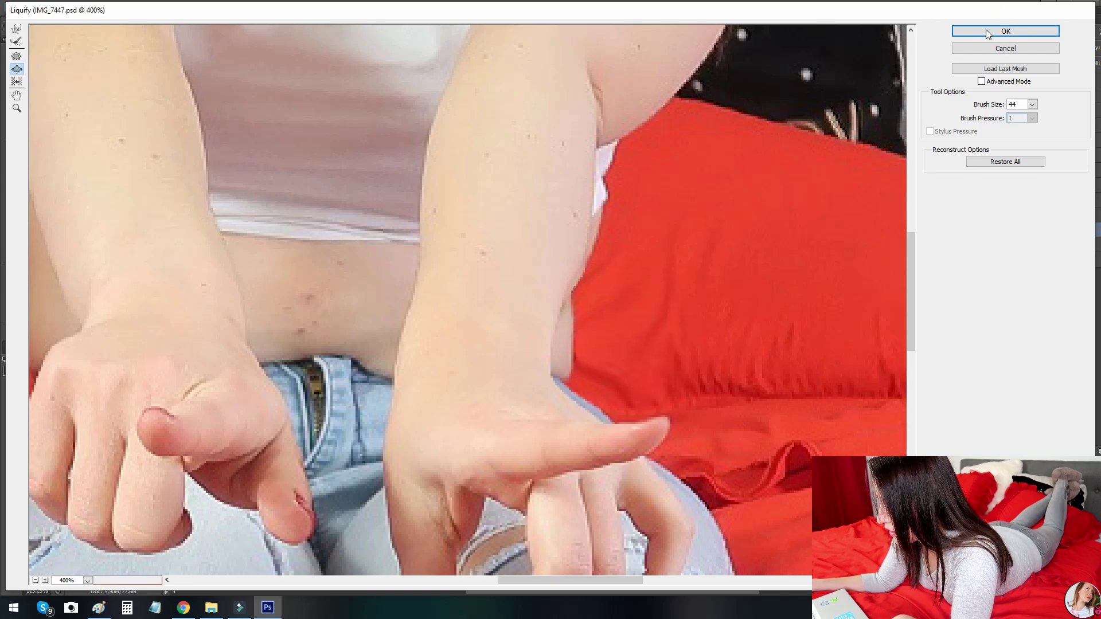
click(987, 34)
Step: Compare the waist before and after Liquify by repeatedly undoing and redoing the filter, leaving it applied
key(ctrl+z)
key(ctrl+z)
key(ctrl+z)
key(ctrl+z)
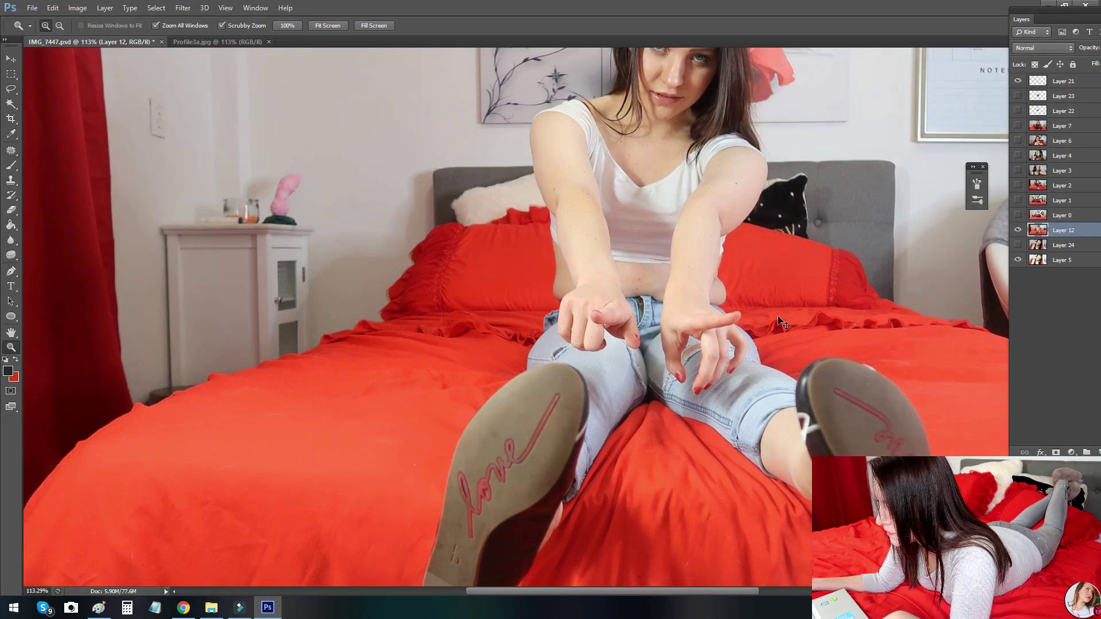
key(ctrl+z)
key(ctrl+z)
key(ctrl+z)
key(ctrl+z)
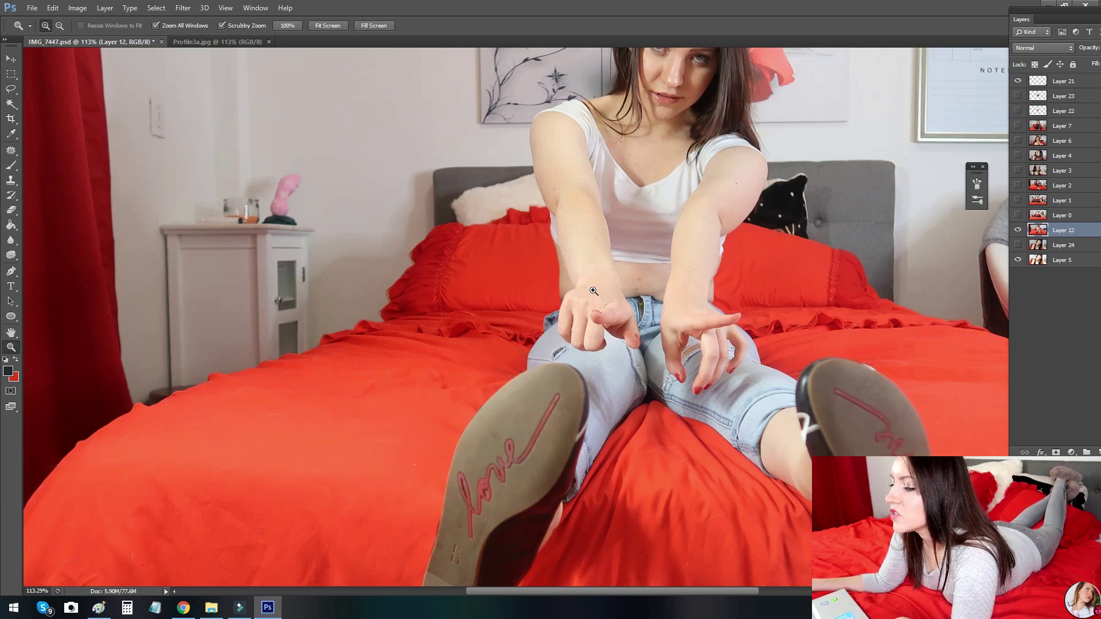
Step: Patch the reddish blemish in the middle of the bare belly with clean skin beside it
drag(593, 291, 627, 275)
drag(691, 315, 530, 331)
drag(418, 263, 464, 326)
drag(465, 272, 515, 271)
click(10, 150)
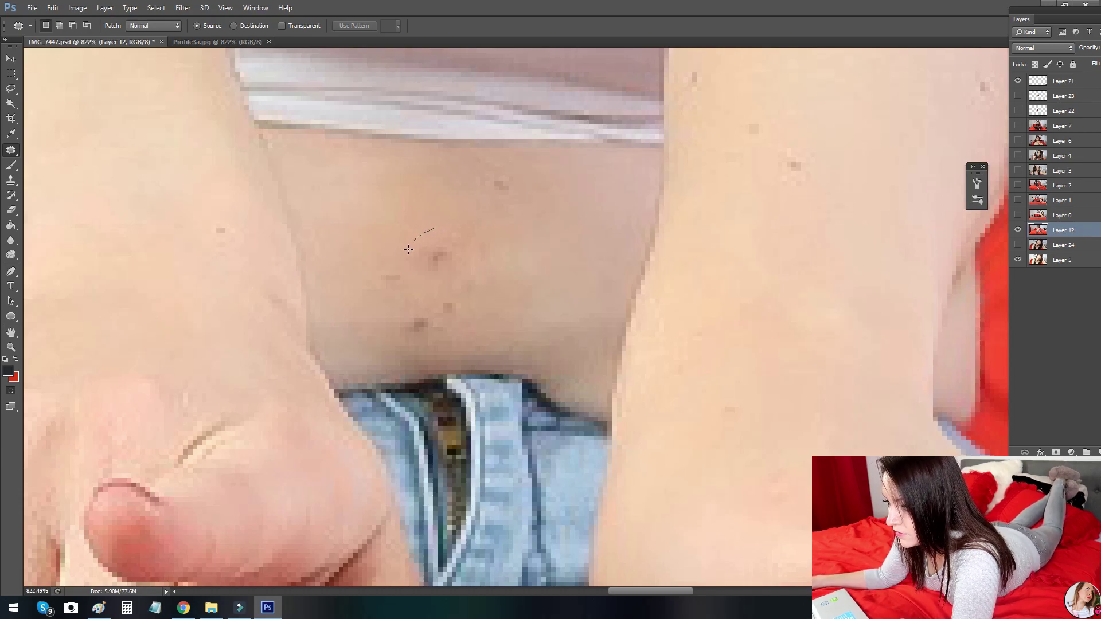
drag(489, 252, 435, 229)
drag(456, 268, 565, 234)
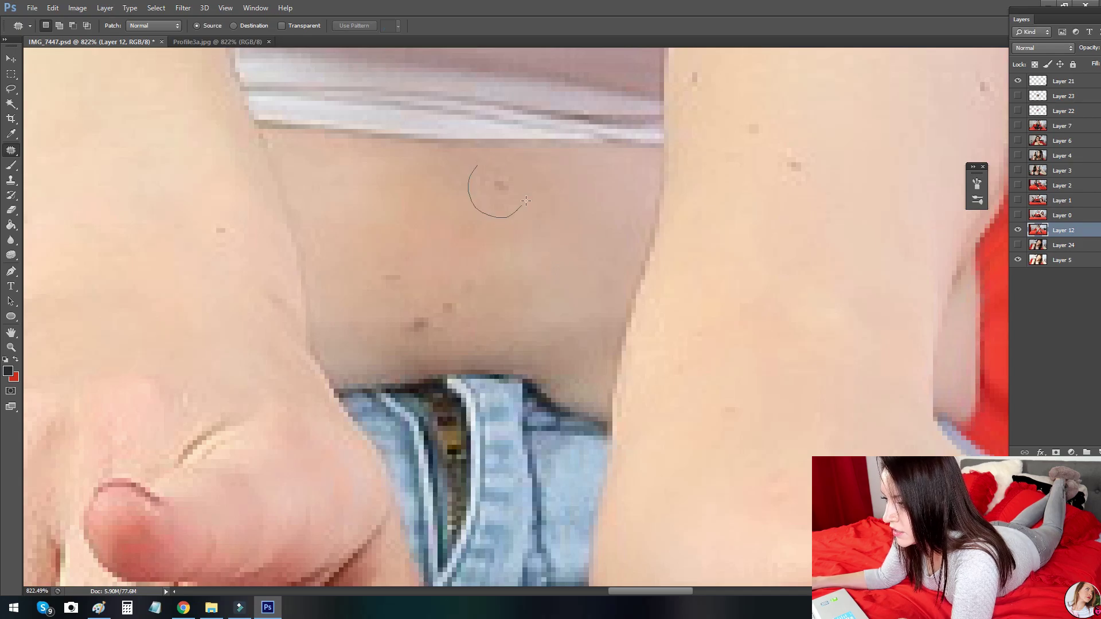
Step: Patch the remaining belly spots below the shirt hem and above the jeans, and review the whole photo
drag(509, 172, 504, 167)
drag(370, 281, 405, 285)
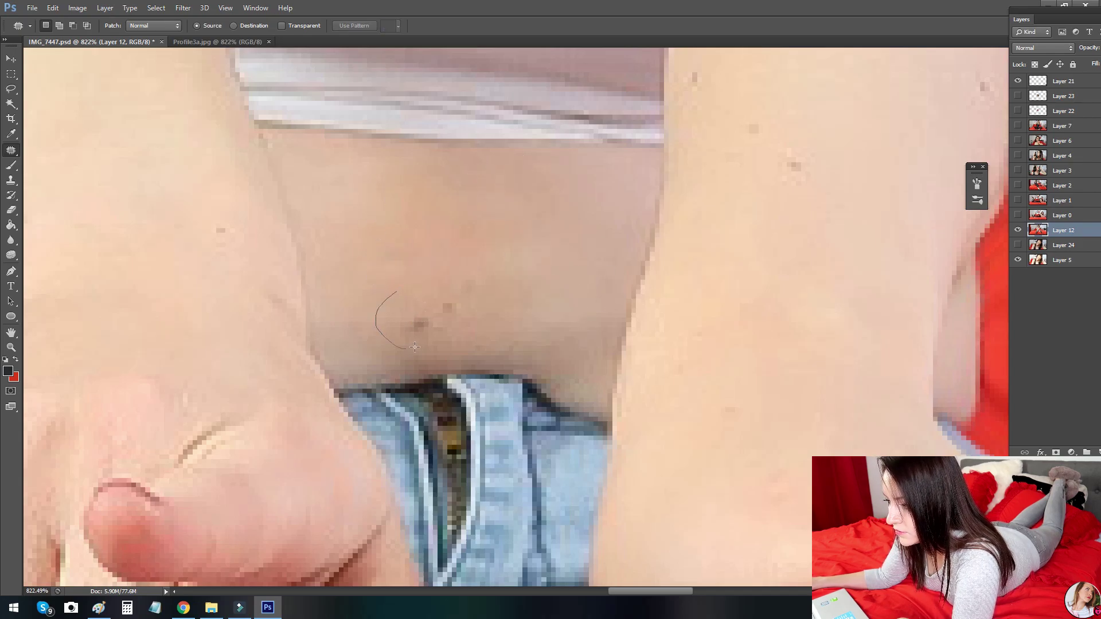
drag(497, 291, 396, 291)
mouse_move(430, 323)
mouse_down()
mouse_move(386, 248)
mouse_move(406, 259)
mouse_up()
key(z)
drag(551, 251, 476, 281)
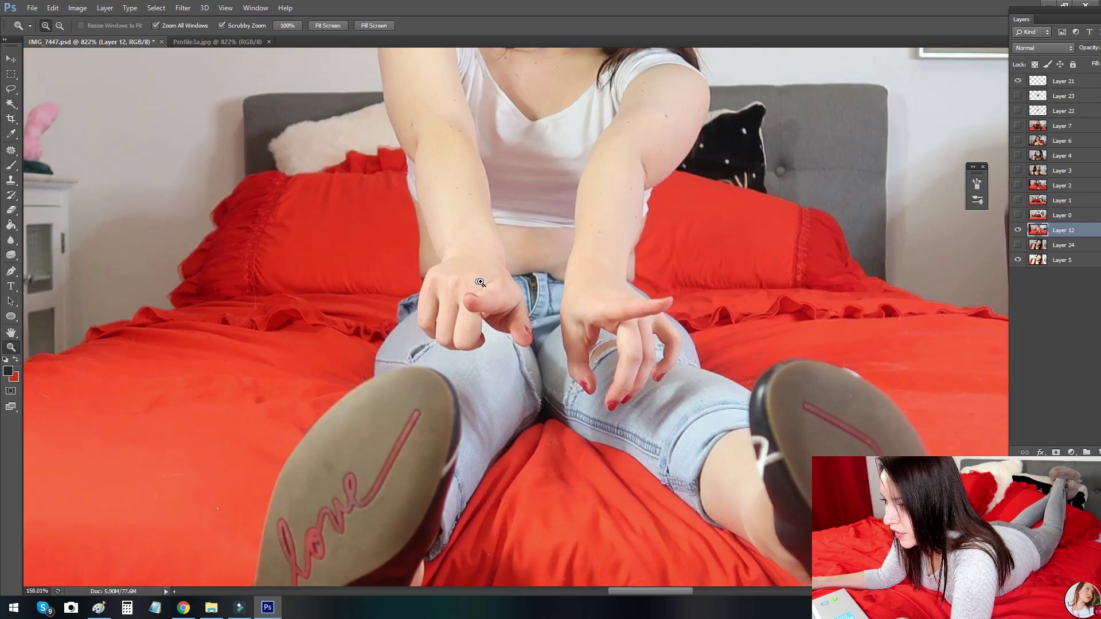
scroll(479, 282, down, 4)
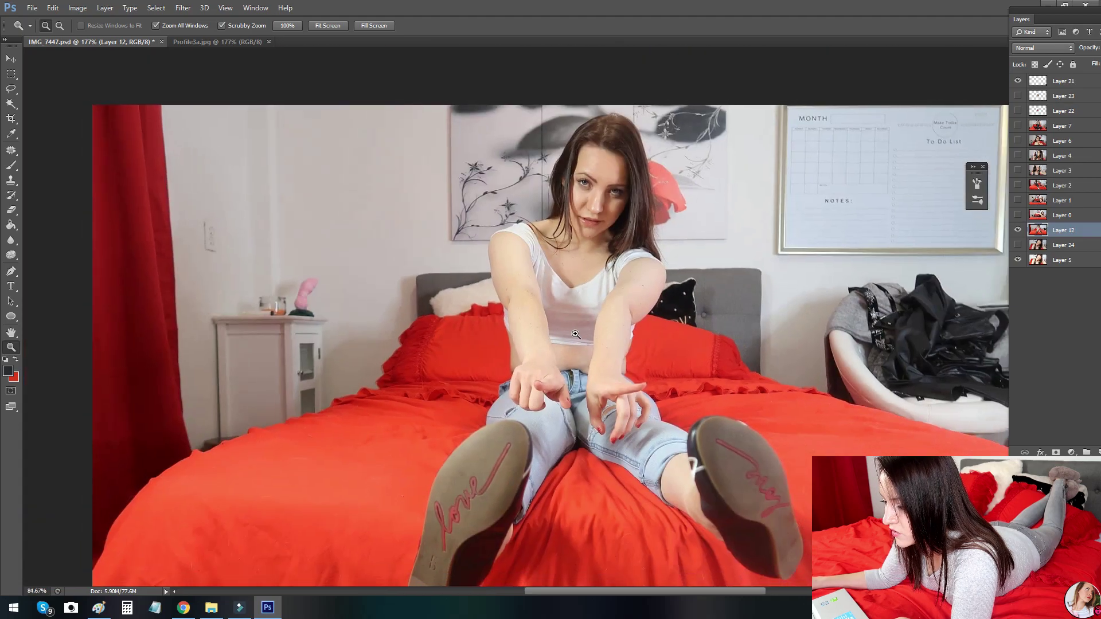
Step: Patch the dark mole on the chin with clean skin from just above it
scroll(575, 334, up, 4)
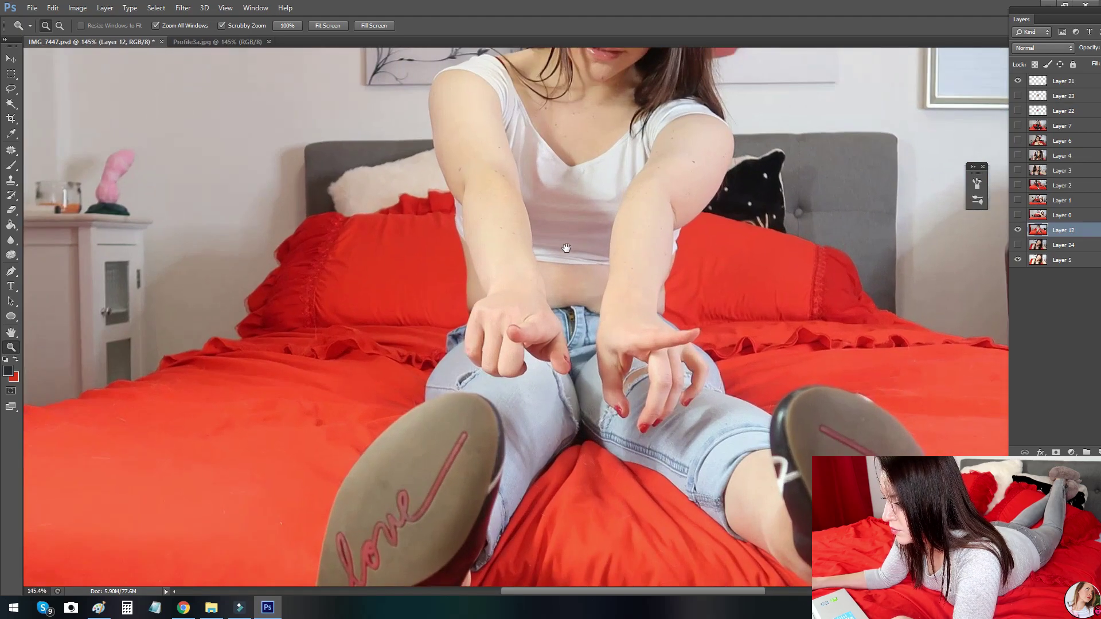
drag(566, 248, 506, 494)
scroll(525, 361, up, 6)
drag(572, 443, 551, 281)
scroll(543, 300, up, 4)
drag(555, 298, 487, 458)
mouse_move(485, 345)
mouse_down()
mouse_move(525, 324)
mouse_move(485, 363)
mouse_up()
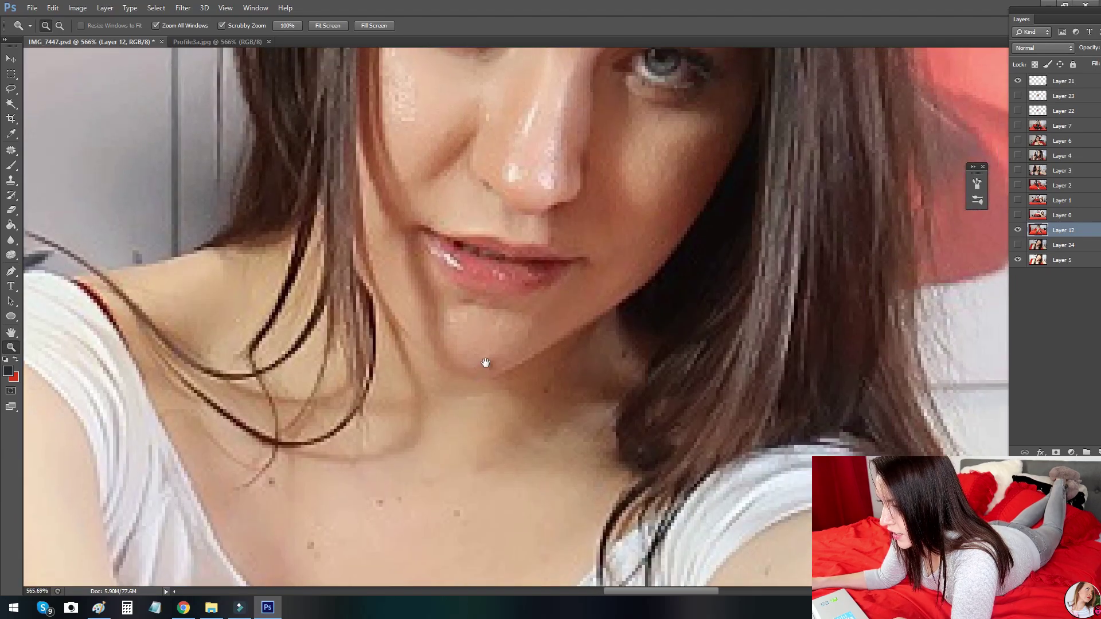
scroll(486, 362, up, 7)
key(j)
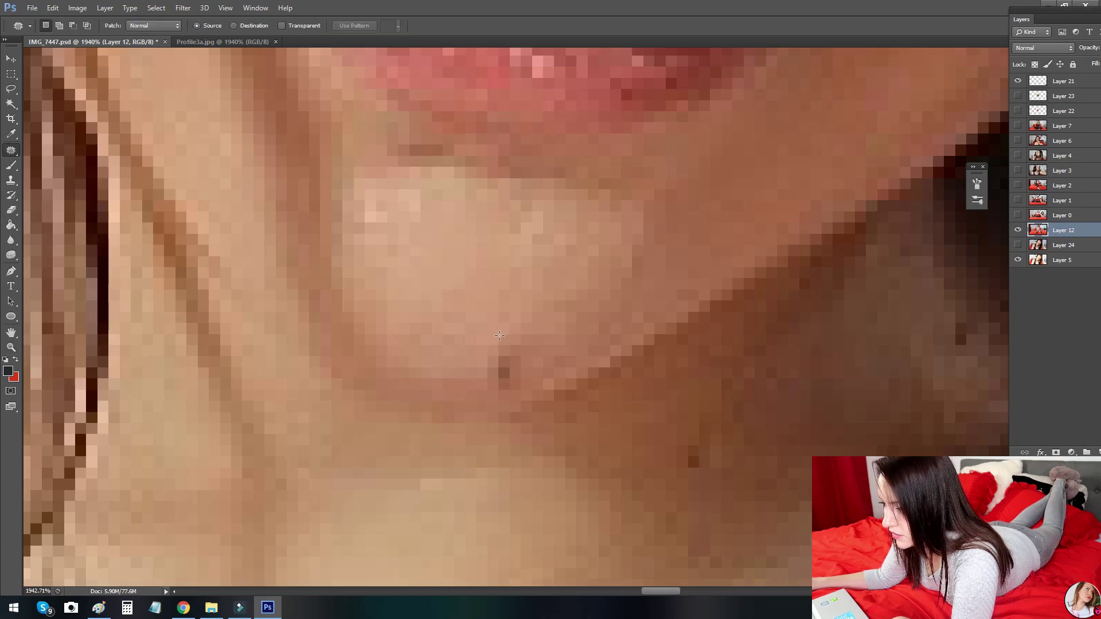
drag(537, 376, 500, 336)
drag(505, 367, 441, 288)
key(ctrl+d)
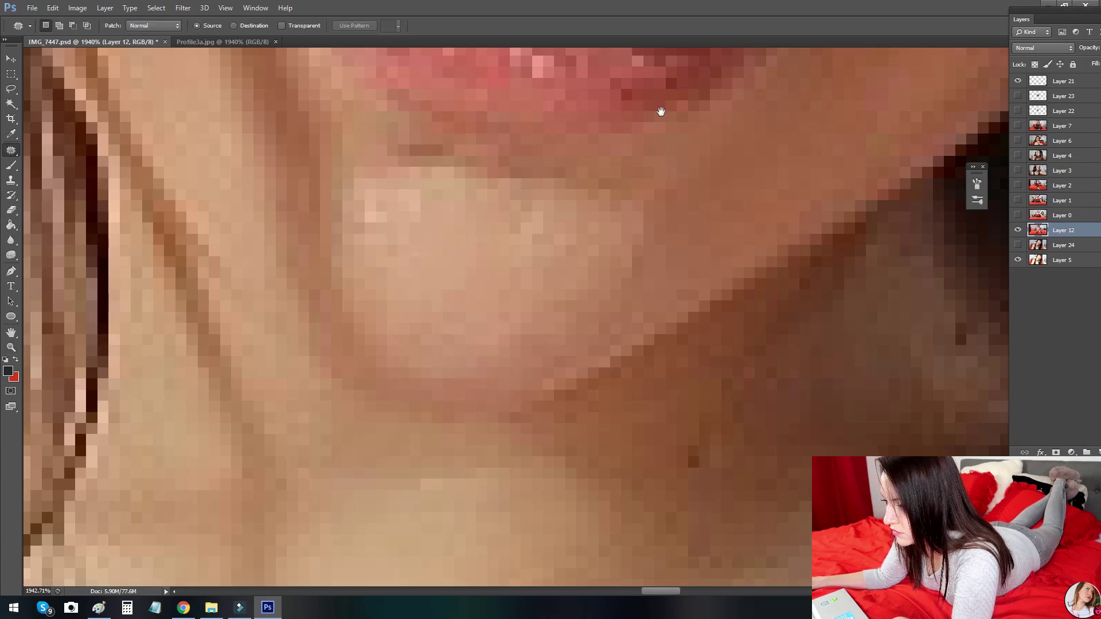
Step: Patch the small area of skin beneath the nose, just above the upper lip
drag(661, 110, 566, 435)
mouse_move(559, 258)
mouse_down()
mouse_move(548, 302)
mouse_move(557, 388)
mouse_up()
drag(619, 270, 560, 342)
key(z)
drag(677, 252, 601, 282)
scroll(601, 282, up, 4)
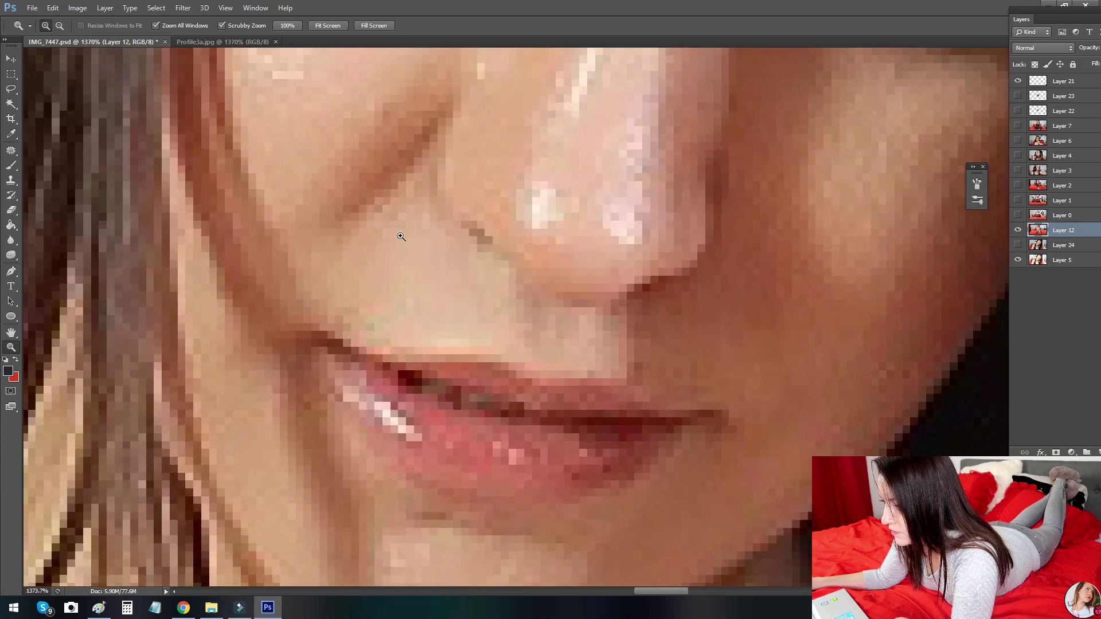
click(11, 150)
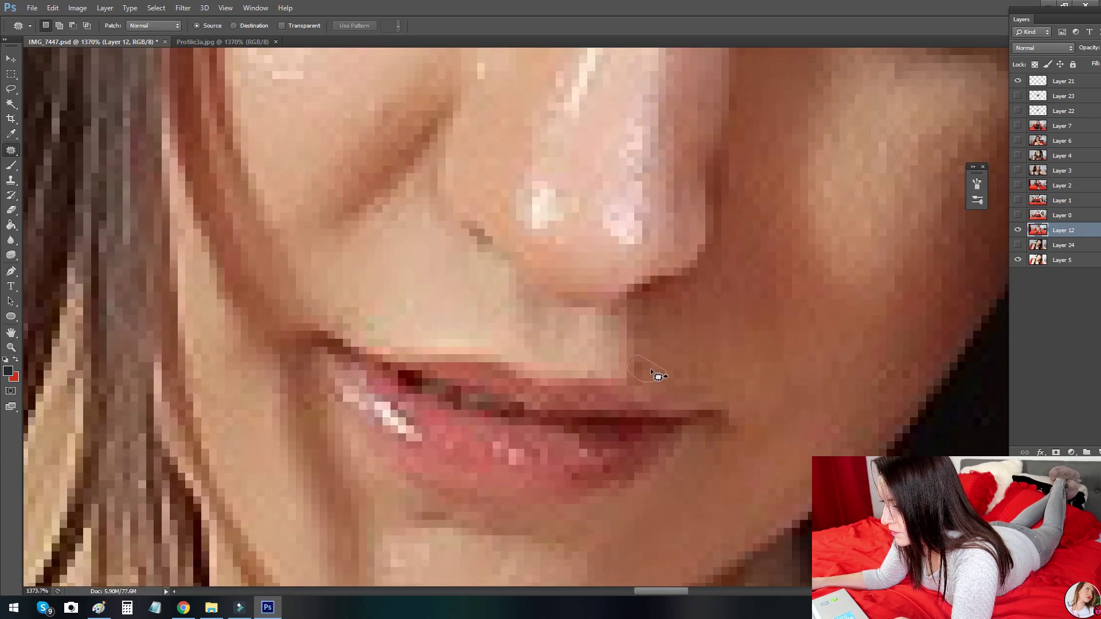
key(z)
Step: Patch the reddish skin and lines beneath the eye on the photo's left with smooth cheek skin
scroll(695, 323, down, 4)
scroll(591, 310, up, 3)
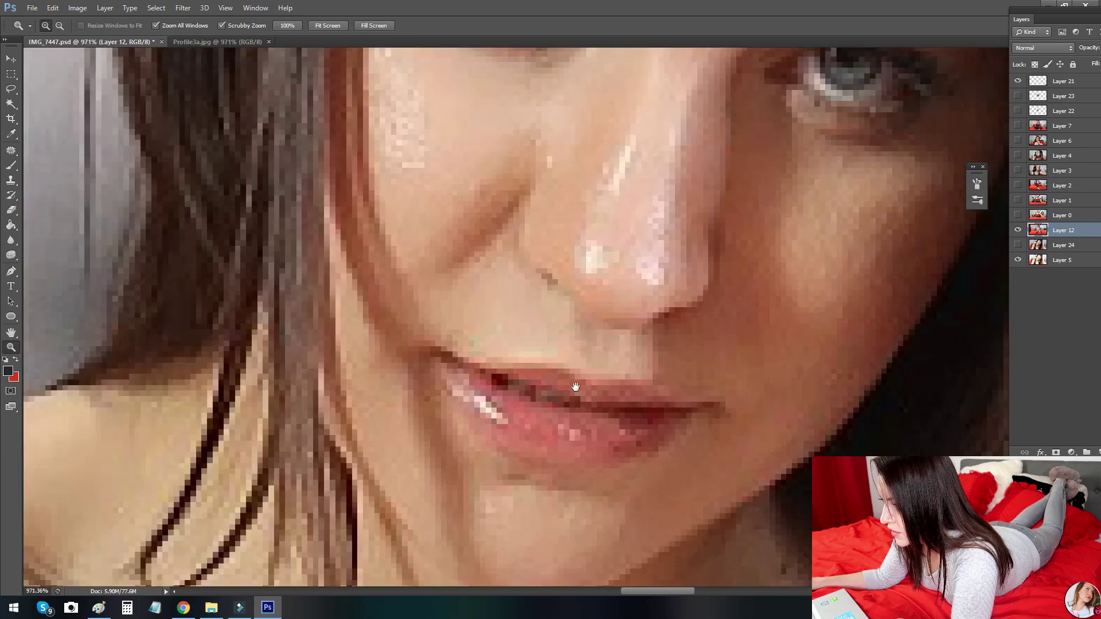
drag(573, 331, 576, 373)
click(11, 151)
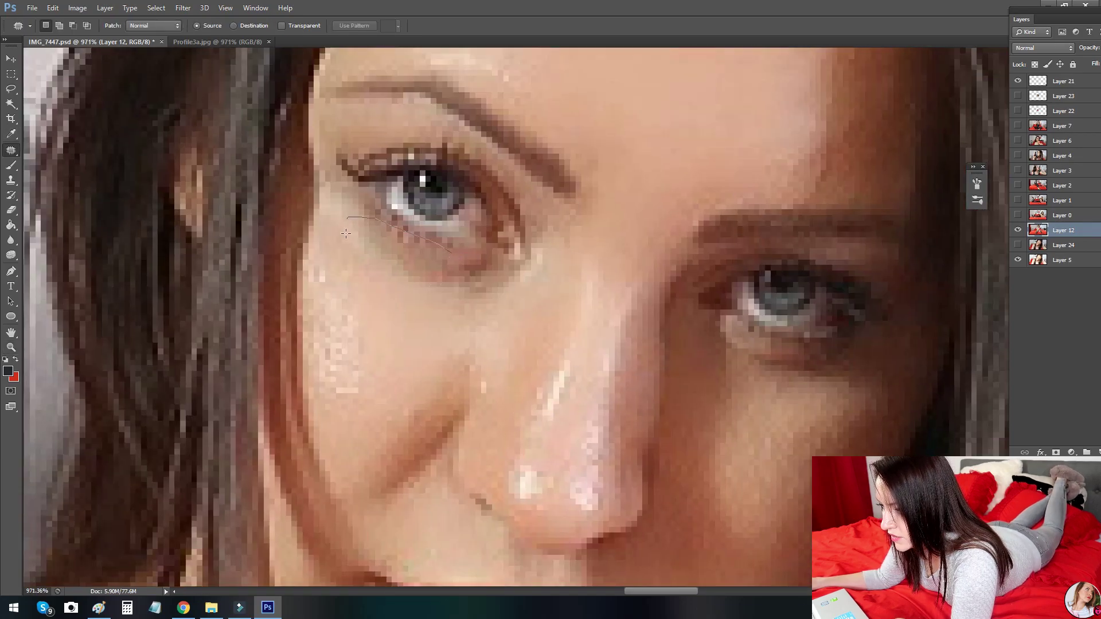
drag(485, 264, 454, 252)
drag(441, 276, 420, 323)
key(ctrl+d)
mouse_move(349, 266)
mouse_down()
mouse_move(403, 276)
mouse_move(393, 344)
mouse_up()
key(ctrl+d)
drag(498, 305, 513, 297)
drag(473, 312, 408, 337)
key(ctrl+d)
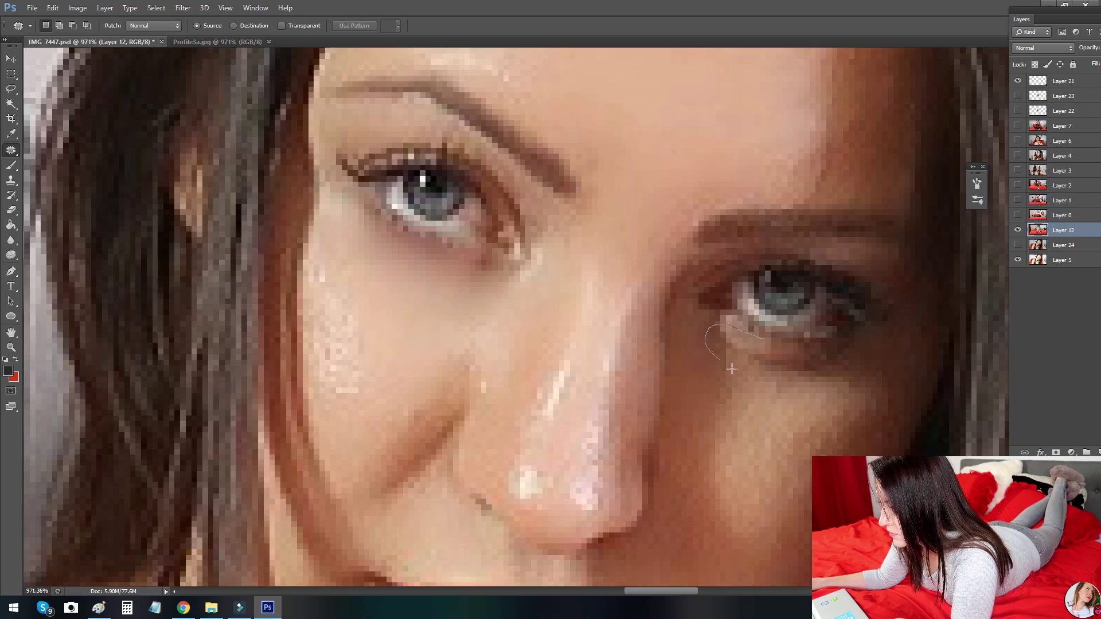
Step: Patch the dark bag beneath the shaded eye on the photo's right with lighter cheek skin
drag(835, 357, 848, 356)
mouse_move(814, 361)
mouse_down()
mouse_move(786, 389)
mouse_move(772, 427)
mouse_up()
key(ctrl+d)
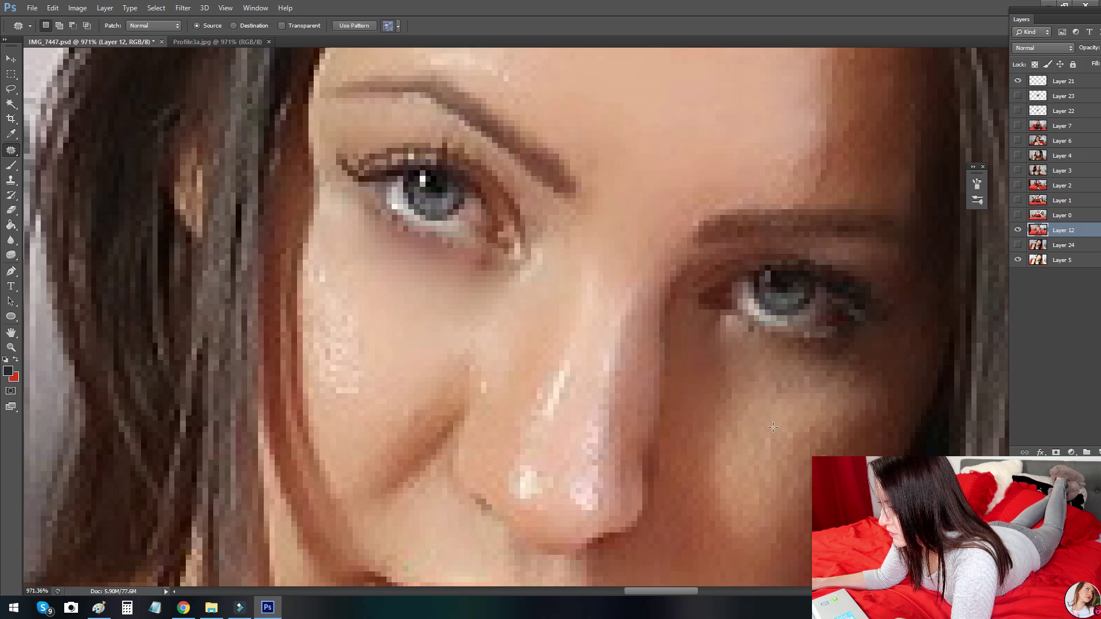
drag(753, 373, 779, 401)
drag(726, 347, 790, 389)
key(ctrl+d)
Step: Examine the patched under-eye areas and the rest of the face from near and far
key(z)
drag(738, 286, 543, 307)
drag(617, 317, 647, 206)
drag(576, 248, 568, 321)
drag(598, 285, 669, 248)
drag(583, 221, 480, 282)
drag(526, 215, 450, 319)
mouse_move(559, 241)
mouse_down()
mouse_move(519, 220)
mouse_move(498, 231)
mouse_move(565, 226)
mouse_move(504, 232)
mouse_move(553, 226)
mouse_up()
drag(476, 233, 427, 310)
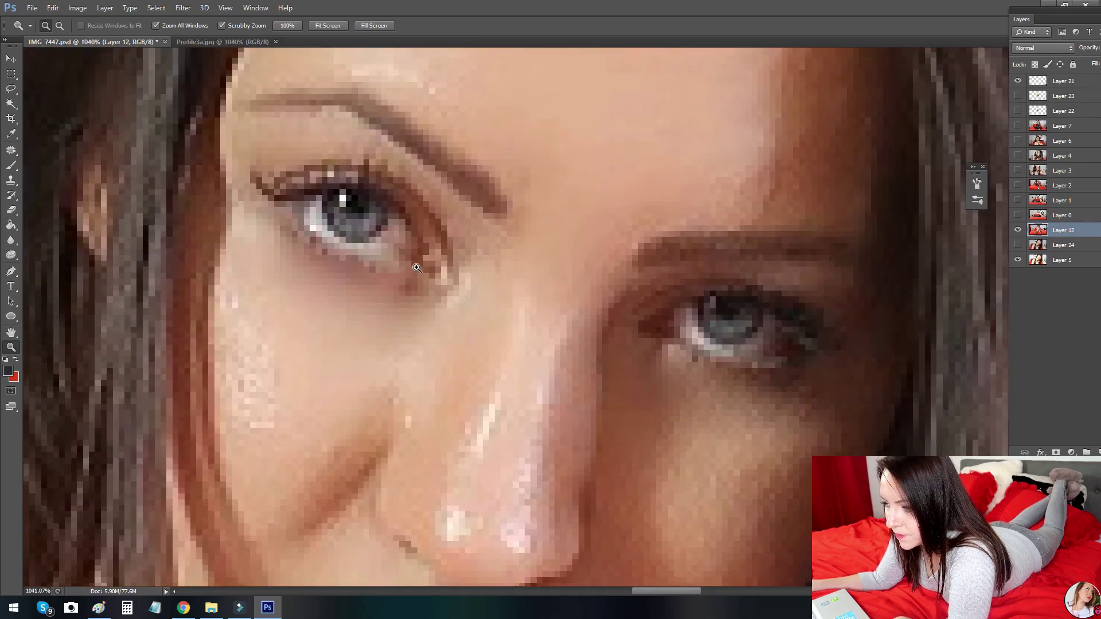
Step: Outline the iris of one eye with the Lasso tool and add the other eye's iris to the selection
drag(417, 267, 453, 269)
click(10, 89)
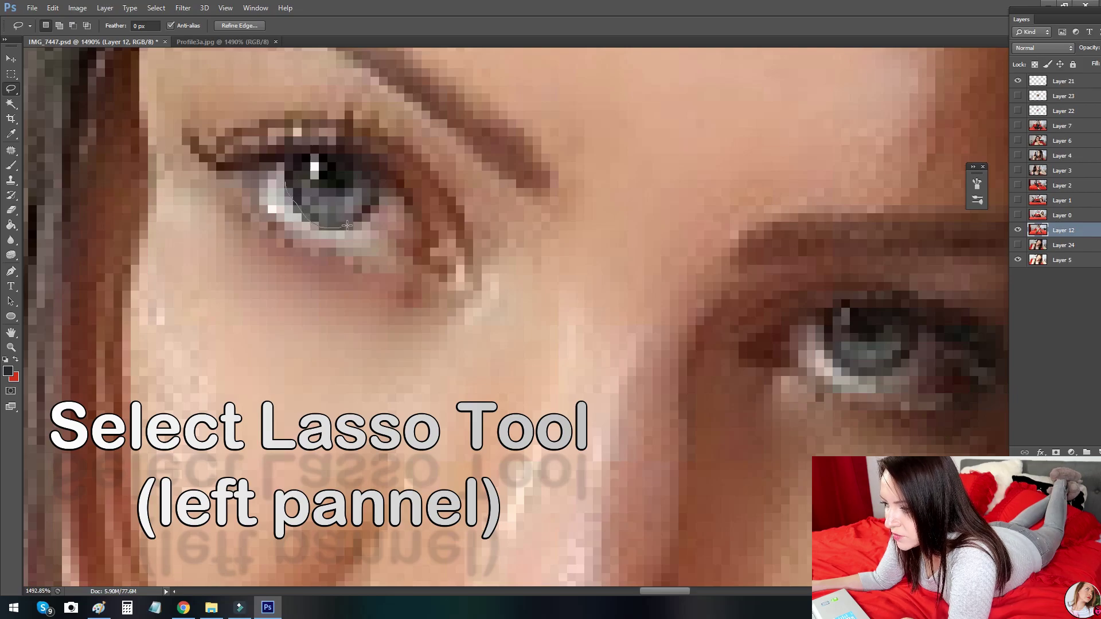
drag(346, 225, 375, 199)
drag(298, 157, 286, 177)
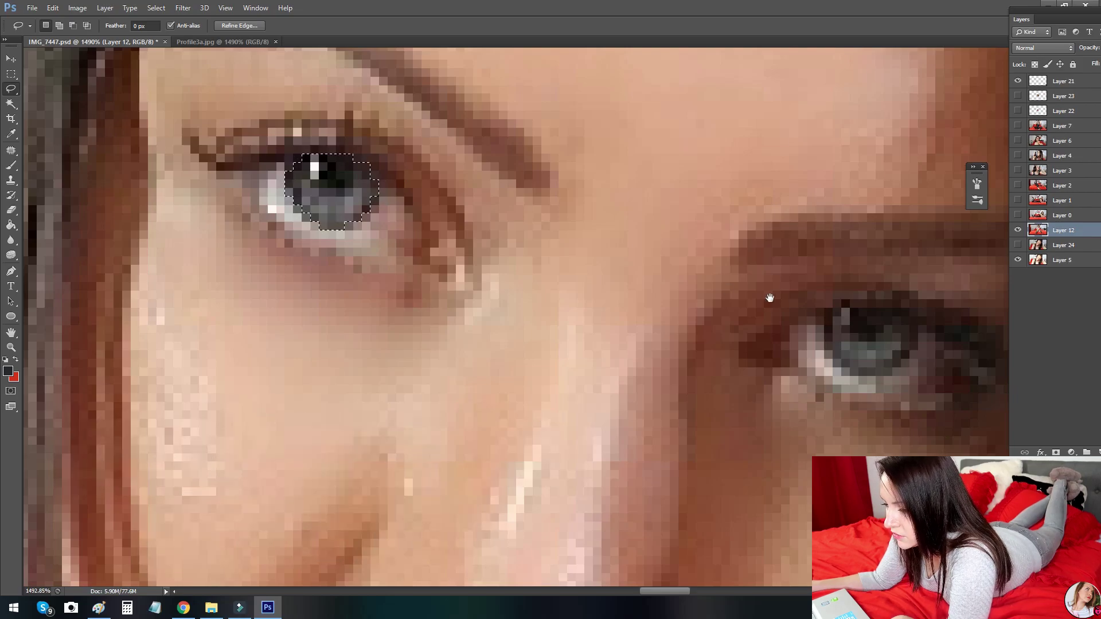
drag(845, 313, 545, 236)
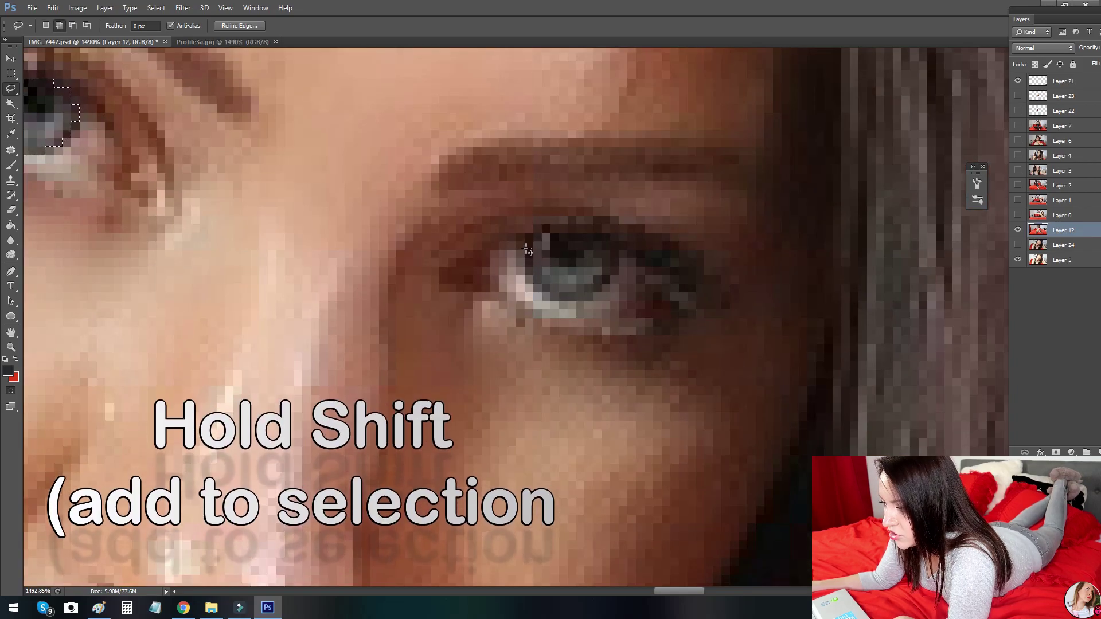
drag(595, 294, 617, 258)
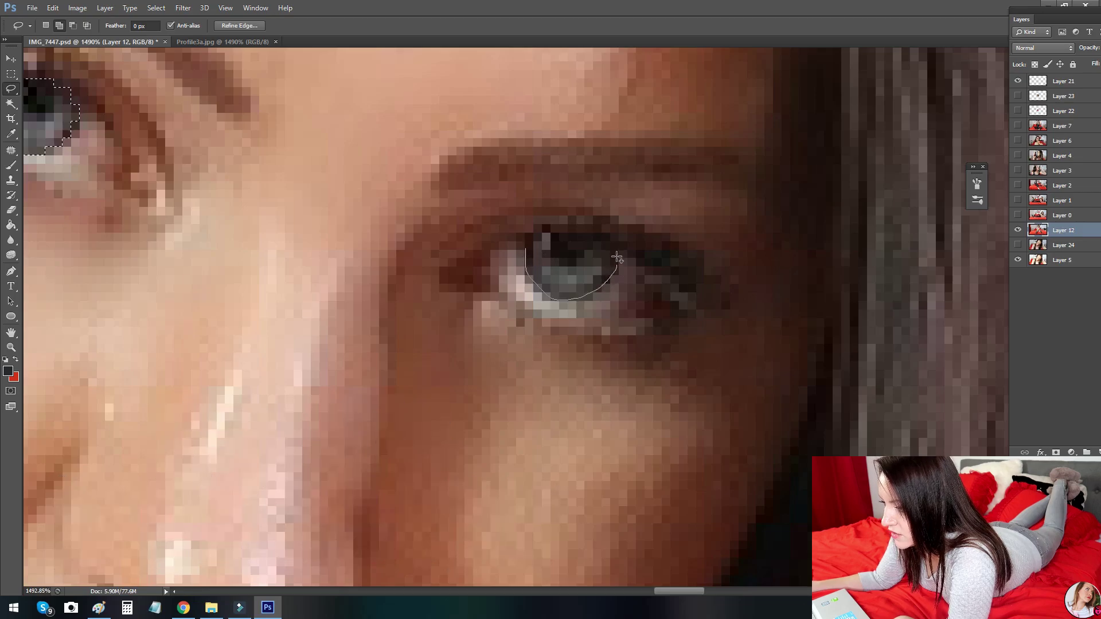
drag(534, 244, 525, 247)
Step: Copy the two selected irises to a new layer with Layer Via Copy
drag(431, 212, 629, 323)
click(11, 73)
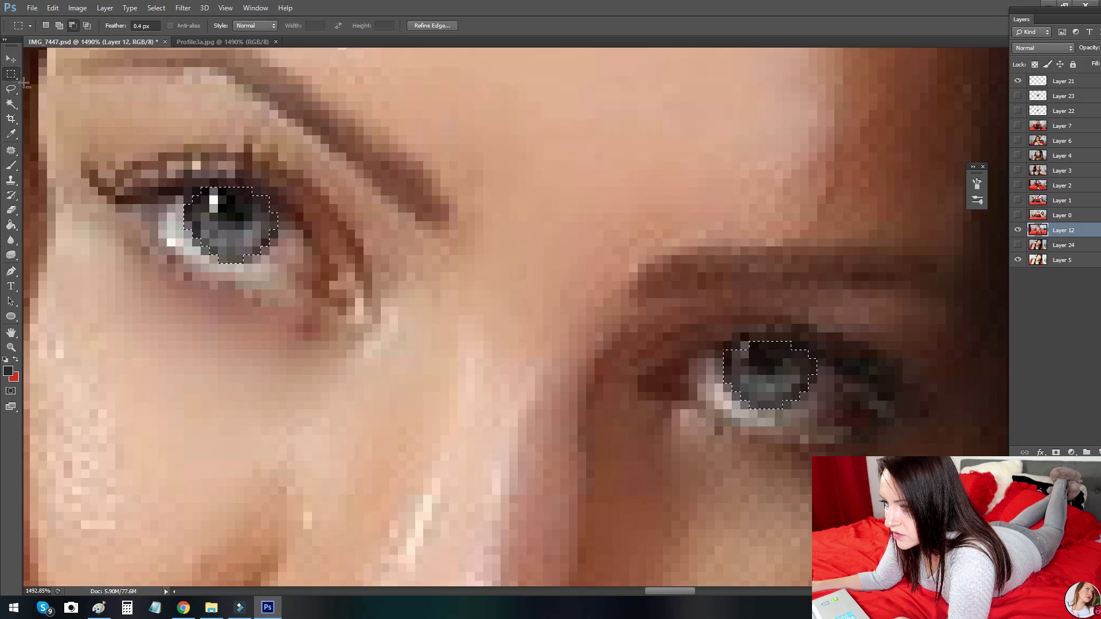
right_click(590, 247)
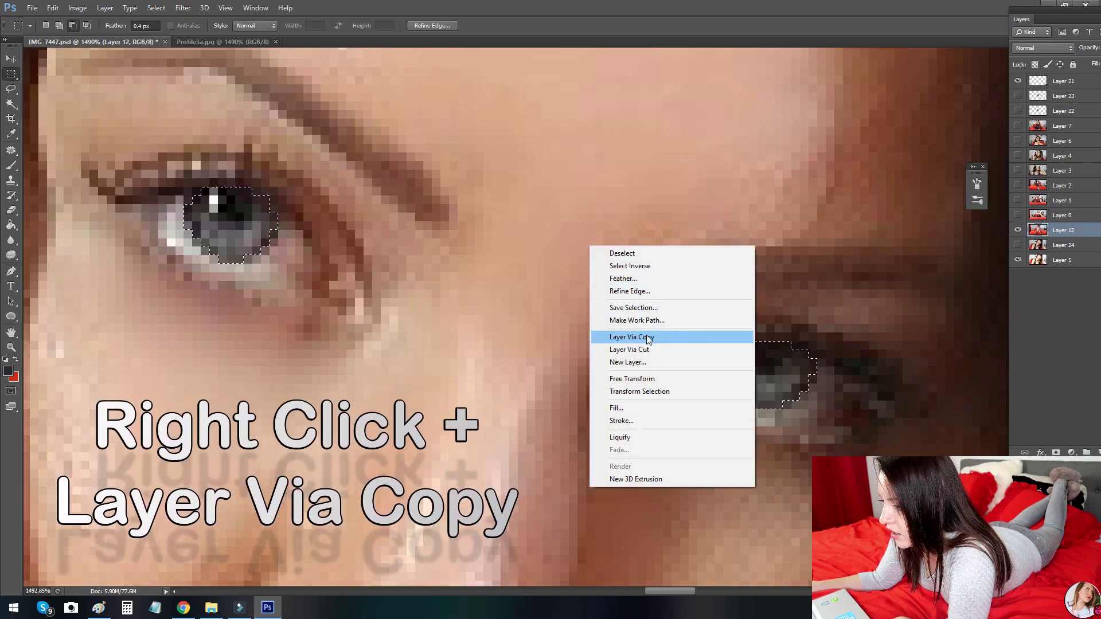
click(631, 337)
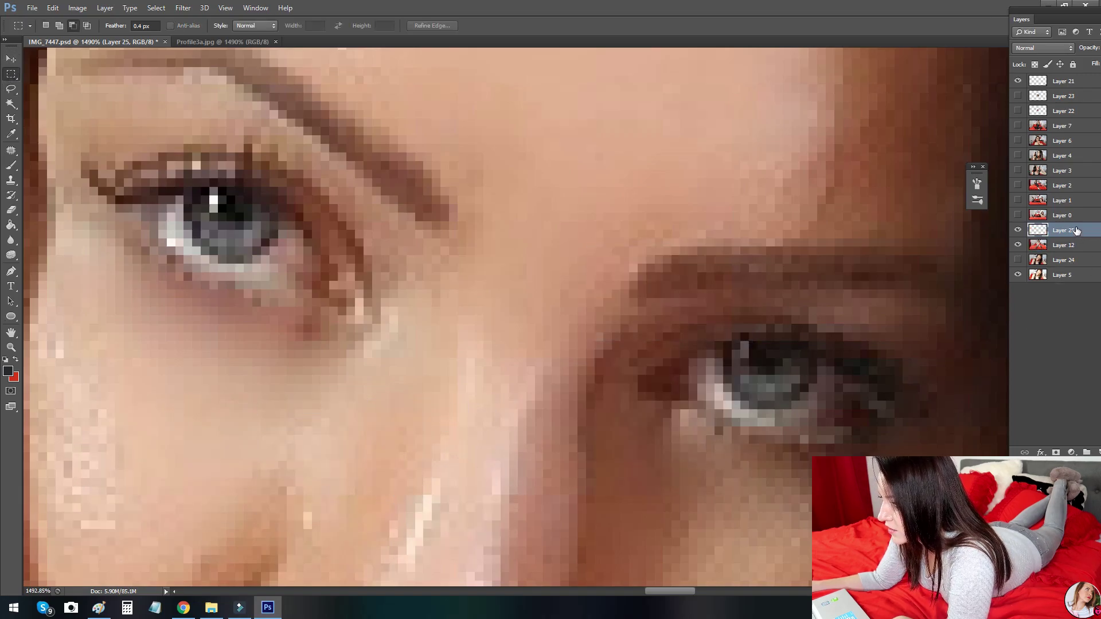
Step: Apply Color Balance to the iris layer with cyan-red at -30 and yellow-blue at 30
click(79, 8)
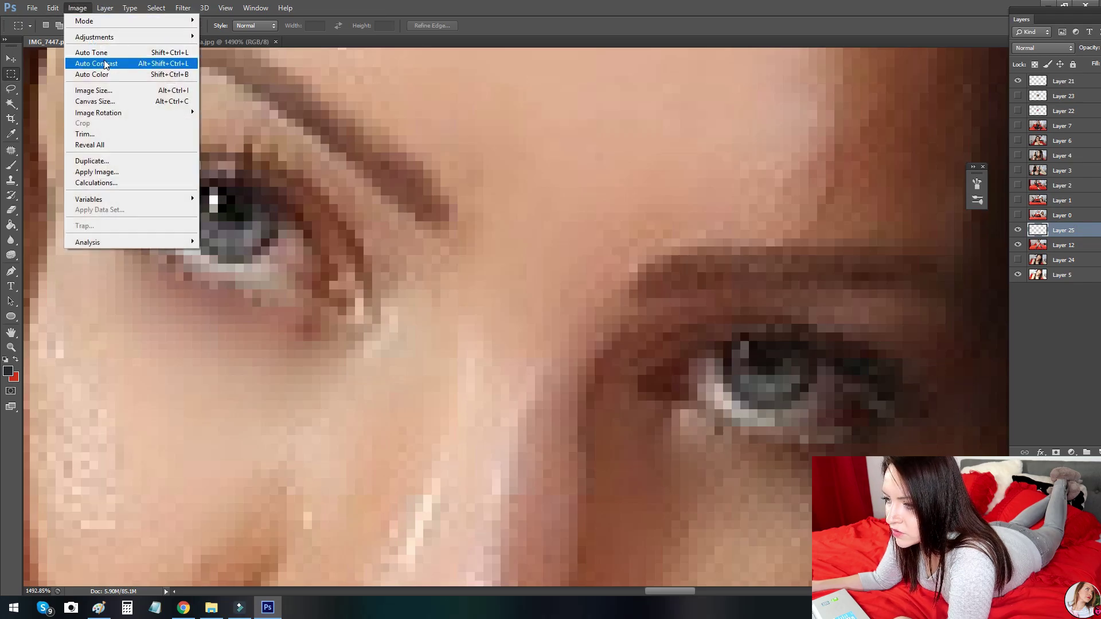
mouse_move(125, 39)
click(279, 107)
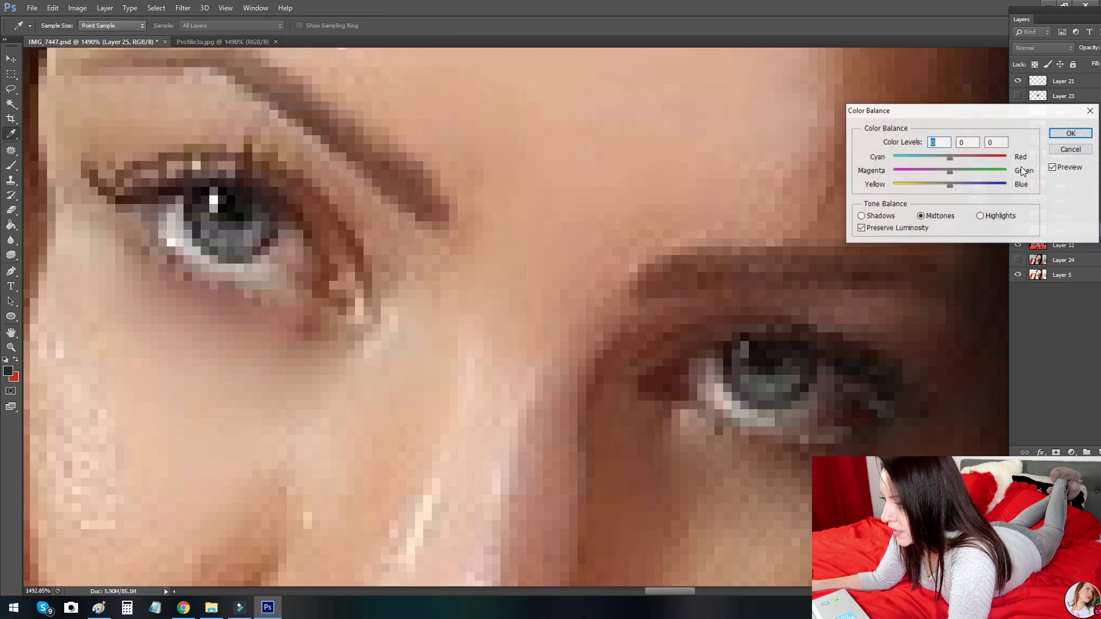
text(-30)
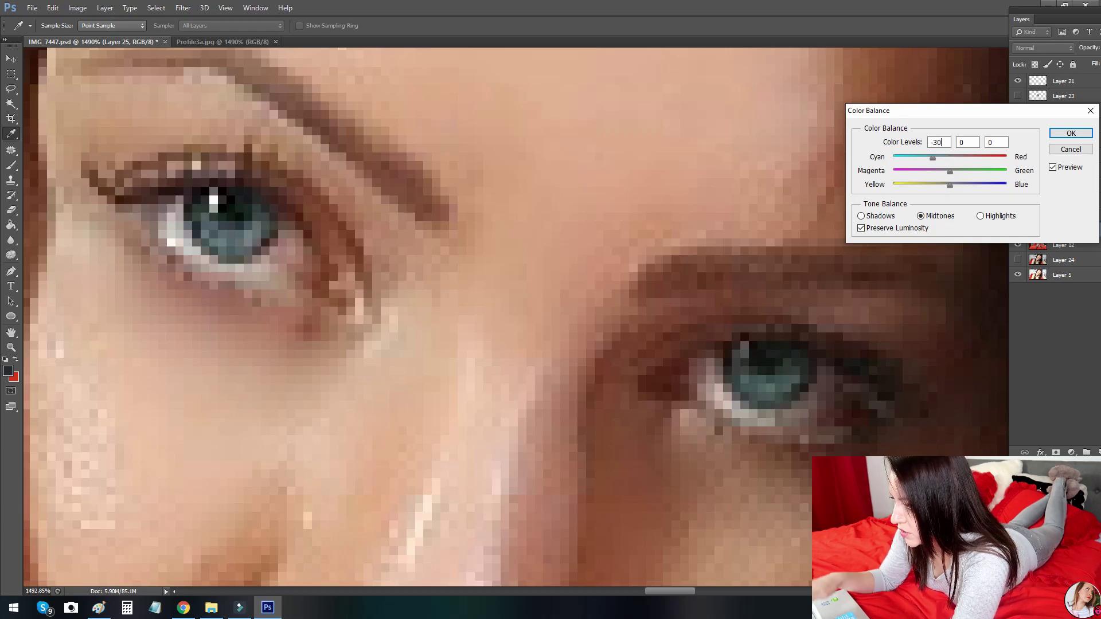
text(30)
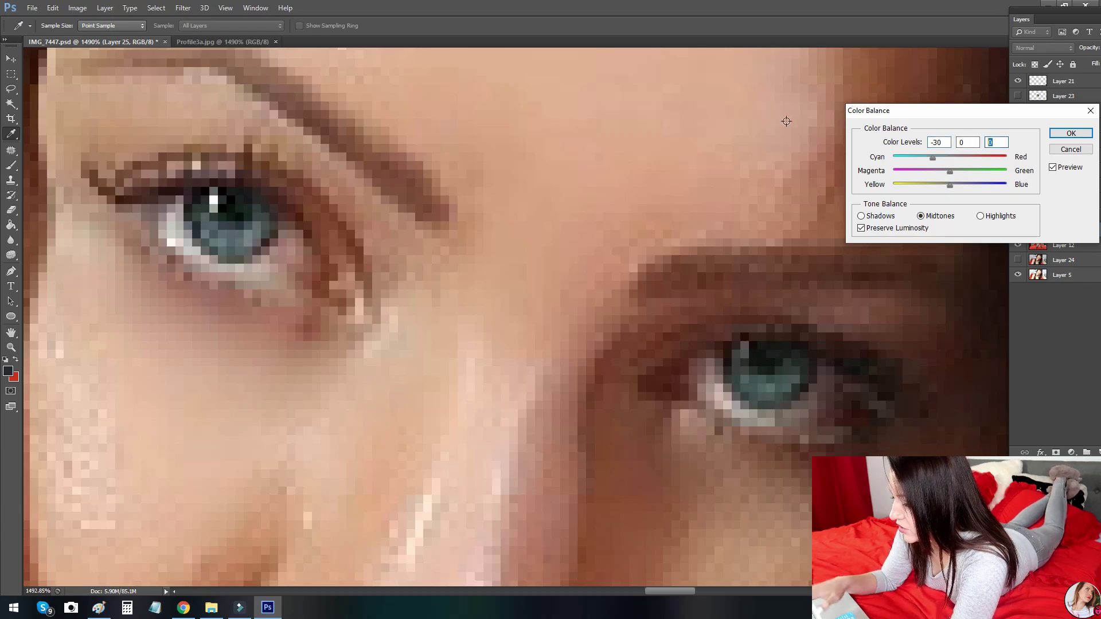
click(1069, 135)
key(m)
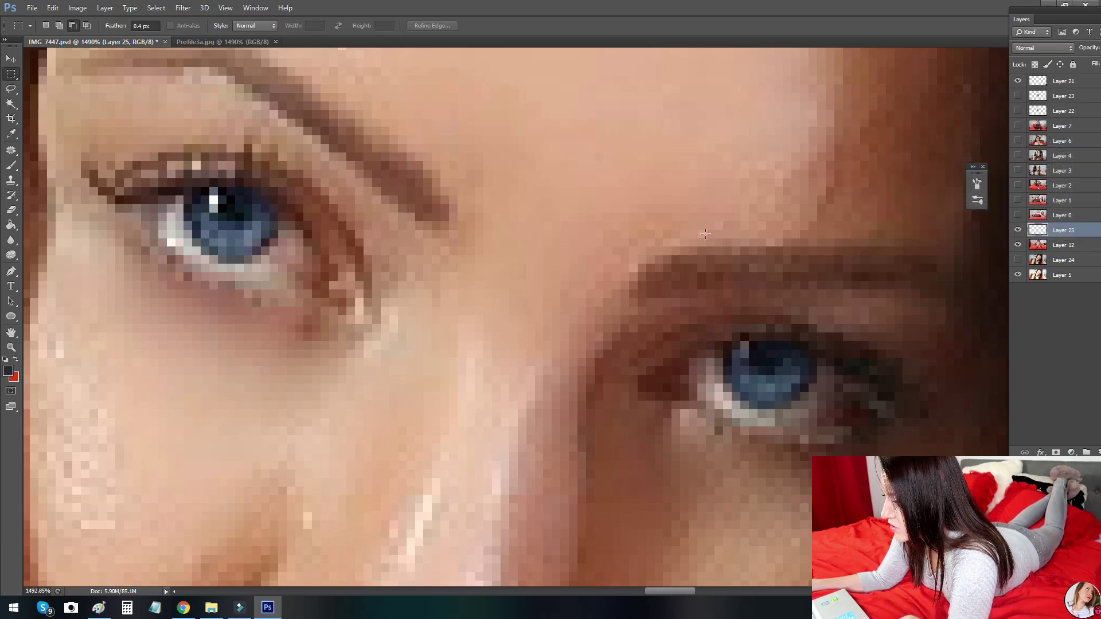
Step: Lower the opacity of the iris layer to 35%
key(z)
drag(689, 247, 556, 286)
drag(1065, 12, 961, 47)
click(1014, 83)
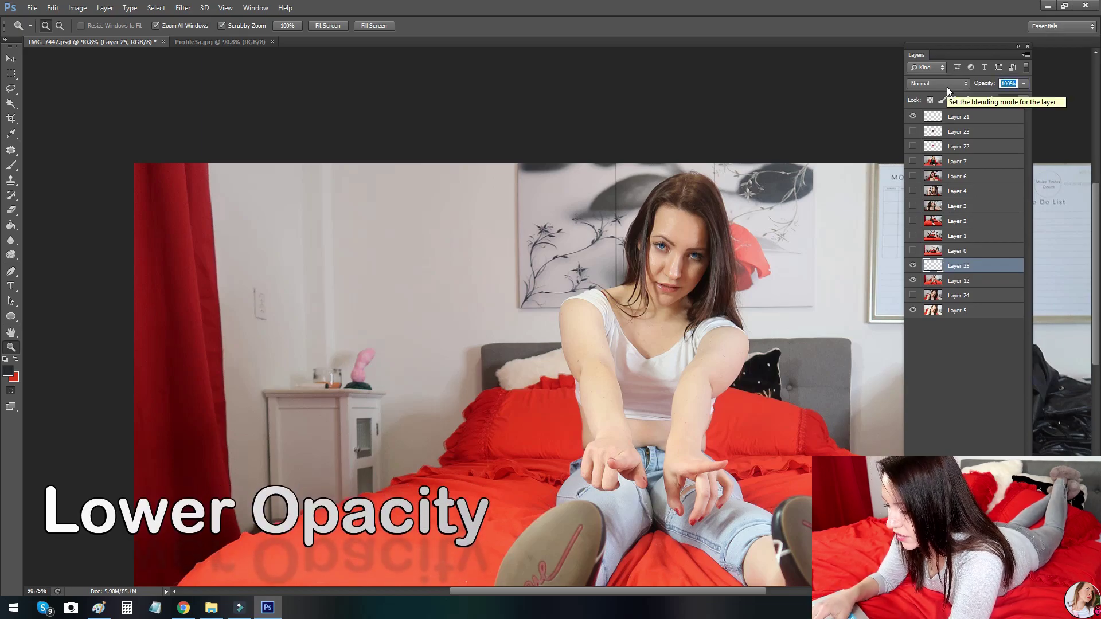
text(34)
key(Up)
Step: Compare the eyes with the iris layer hidden and shown, and merge it down into Layer 12
click(913, 265)
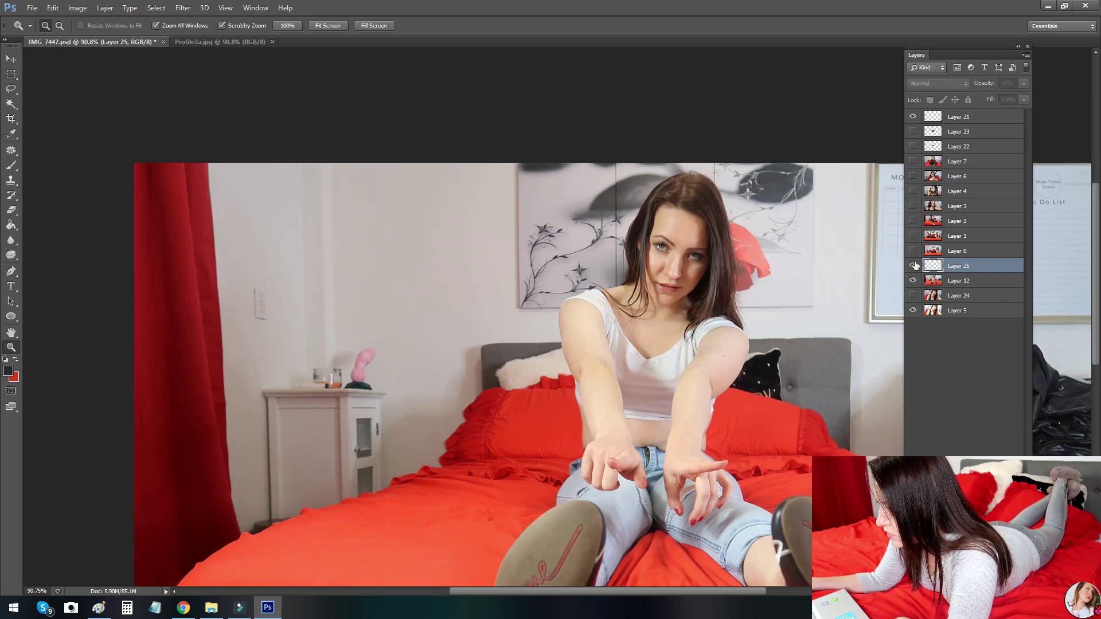
drag(662, 232, 741, 219)
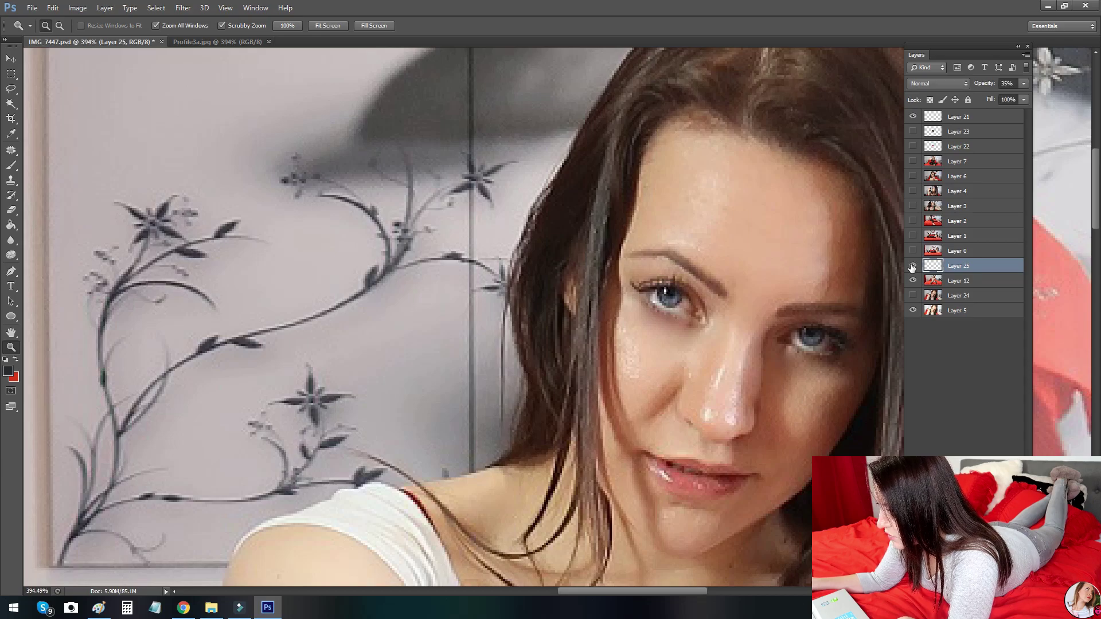
right_click(965, 266)
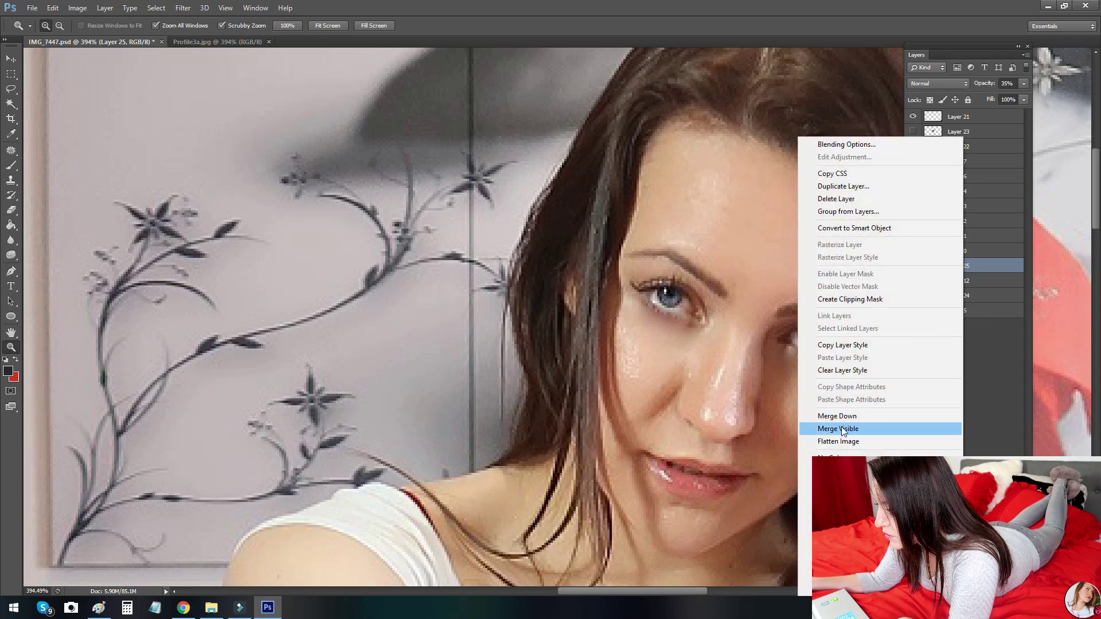
click(872, 429)
Step: Patch the reddish skin along the lower lid of the eye on the photo's left
drag(566, 324, 646, 320)
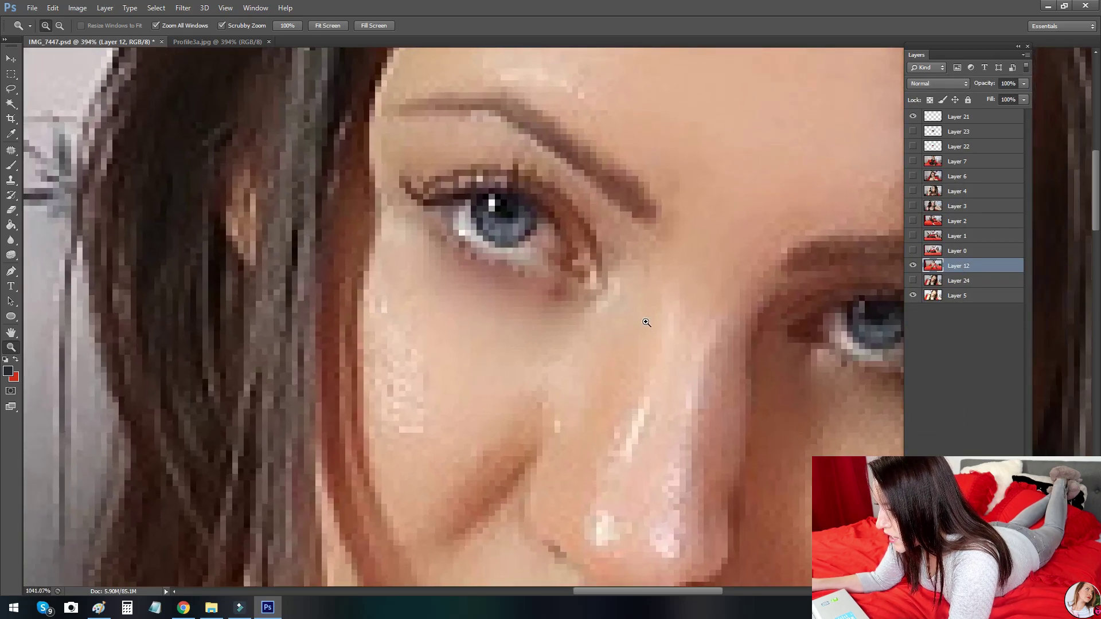
drag(727, 270, 597, 312)
scroll(601, 292, up, 3)
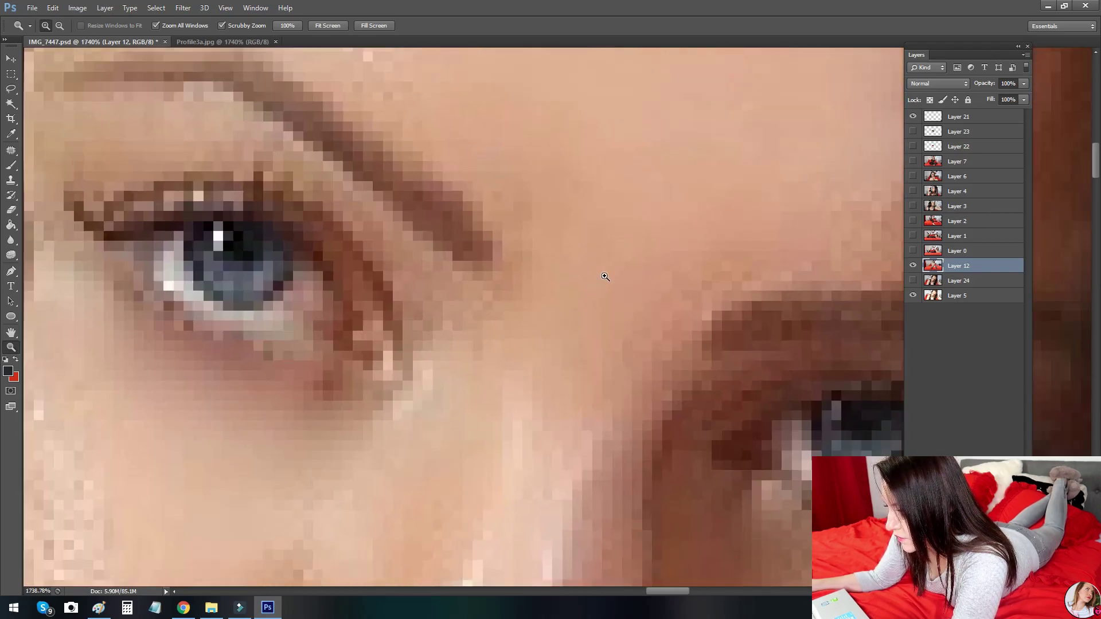
click(11, 150)
mouse_move(310, 309)
mouse_down()
mouse_move(293, 286)
mouse_move(265, 325)
mouse_move(292, 320)
mouse_up()
key(ctrl+d)
key(ctrl+d)
Step: Patch the uneven, shiny skin on the upper forehead with smoother skin nearby
key(z)
drag(468, 300, 479, 263)
drag(554, 272, 464, 439)
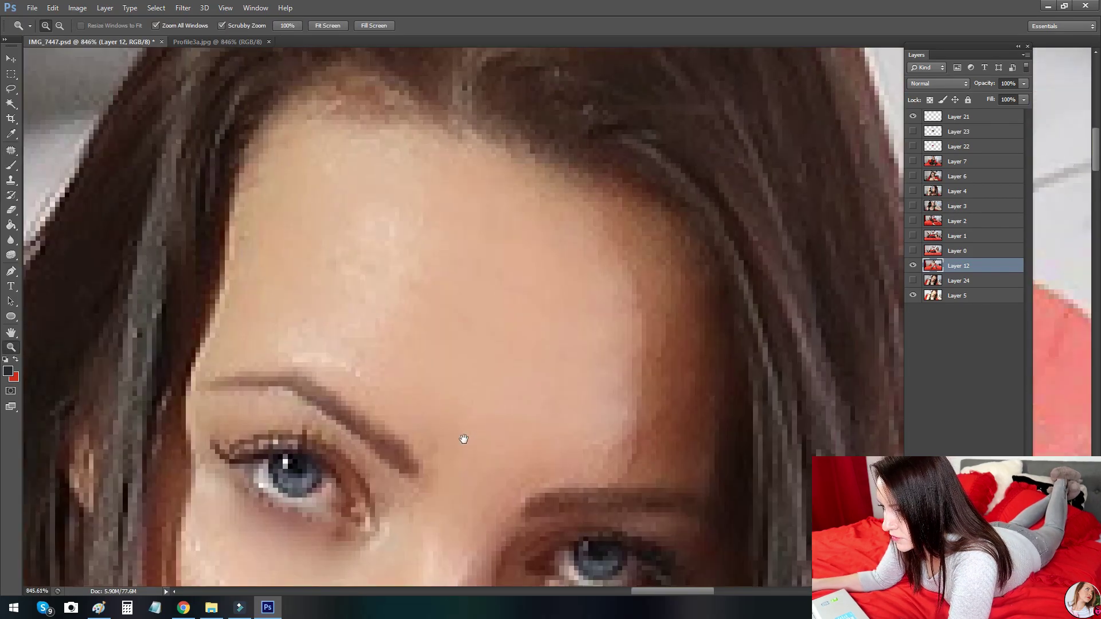
scroll(402, 300, up, 2)
key(j)
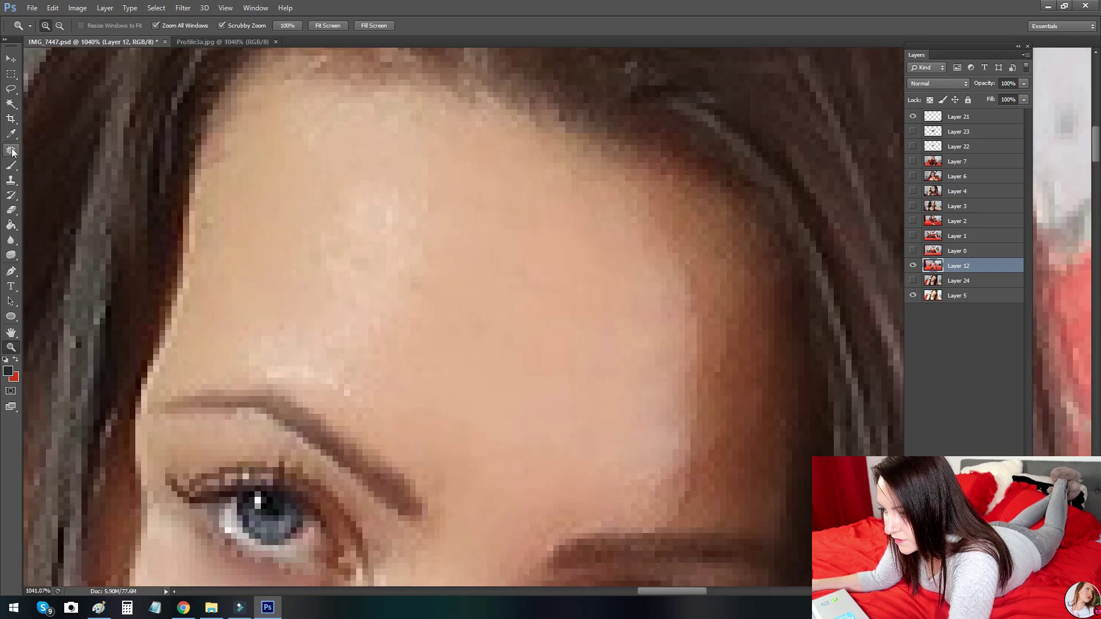
drag(383, 283, 409, 282)
drag(342, 245, 302, 172)
key(ctrl+d)
mouse_move(402, 298)
mouse_down()
mouse_move(472, 280)
mouse_move(414, 229)
mouse_up()
key(ctrl+d)
Step: Patch the remaining shiny areas across the middle forehead and above the eyebrow with smooth skin
mouse_move(443, 287)
mouse_down()
mouse_move(573, 344)
mouse_move(544, 324)
mouse_up()
mouse_move(490, 332)
mouse_down()
mouse_move(423, 230)
mouse_move(367, 228)
mouse_up()
key(ctrl+d)
drag(425, 253, 548, 327)
key(ctrl+d)
drag(374, 333, 315, 296)
drag(380, 297, 531, 312)
key(ctrl+d)
drag(425, 319, 489, 314)
mouse_move(427, 298)
mouse_down()
mouse_move(557, 295)
mouse_move(549, 330)
mouse_up()
key(ctrl+d)
Step: Apply a Levels adjustment to Layer 12 with the midtones at 1.10 and the white input level at 236
key(z)
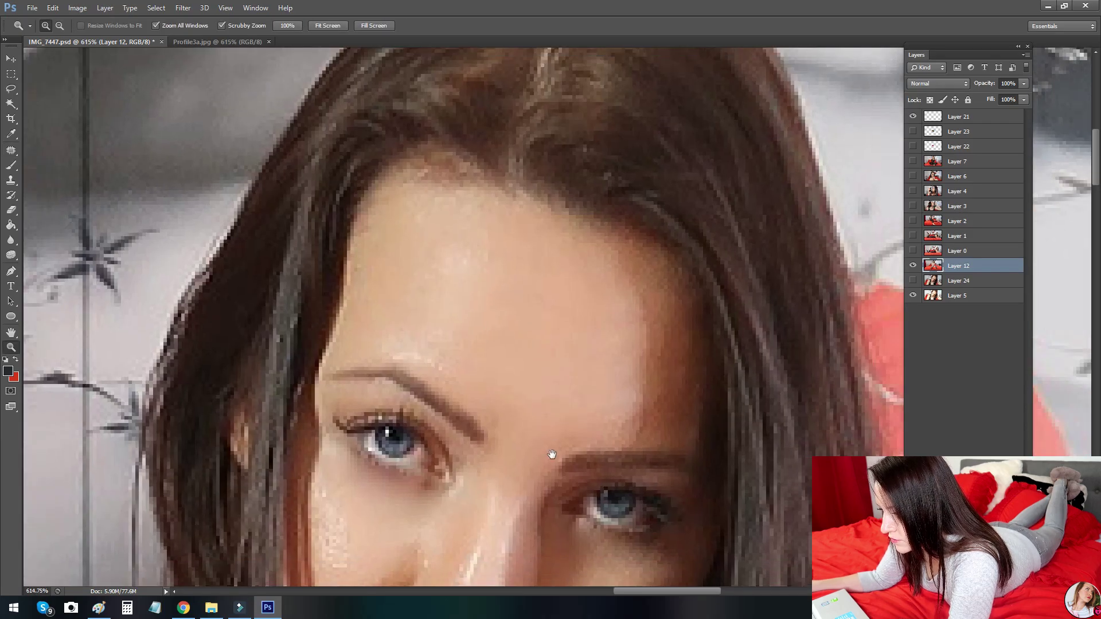
drag(552, 454, 501, 214)
drag(518, 331, 441, 347)
mouse_move(525, 385)
mouse_down()
mouse_move(504, 388)
mouse_move(535, 382)
mouse_up()
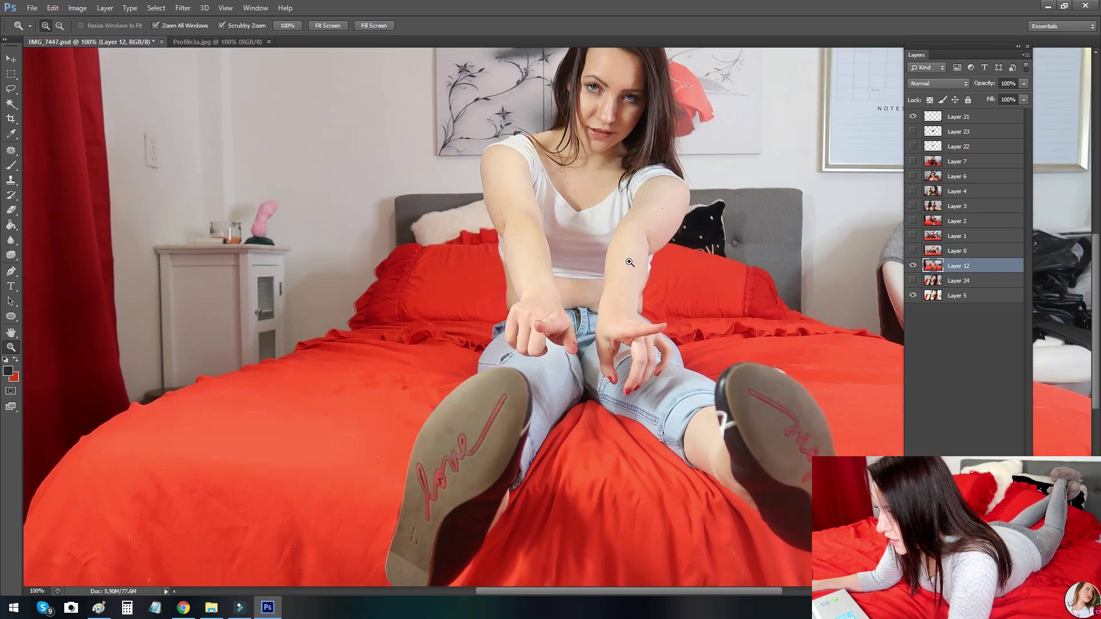
drag(628, 269, 641, 216)
key(ctrl+0)
click(84, 8)
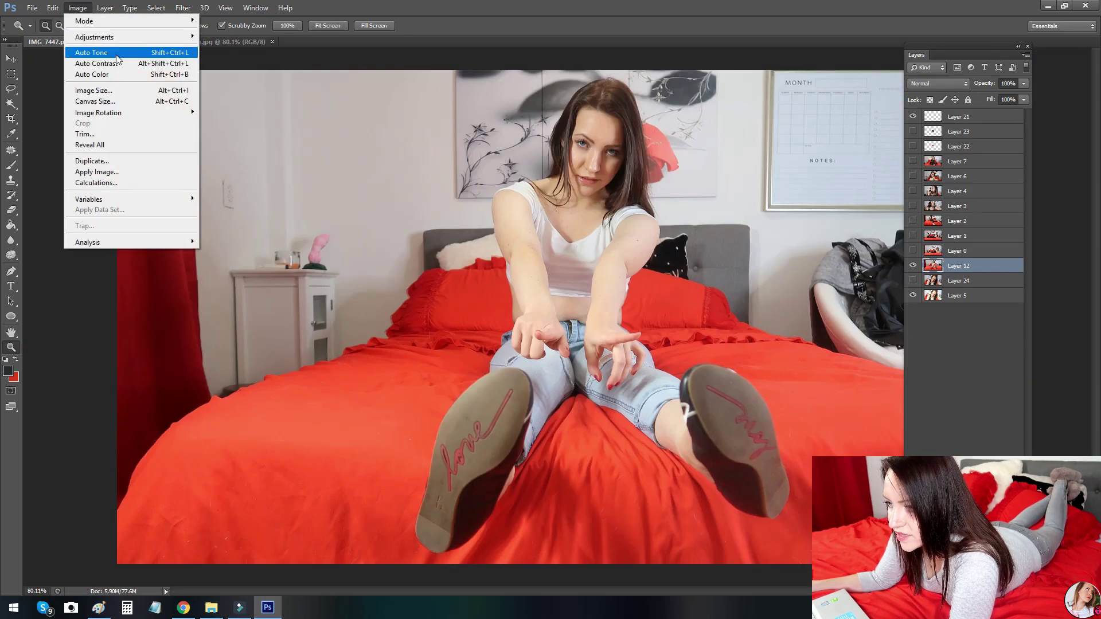
mouse_move(138, 37)
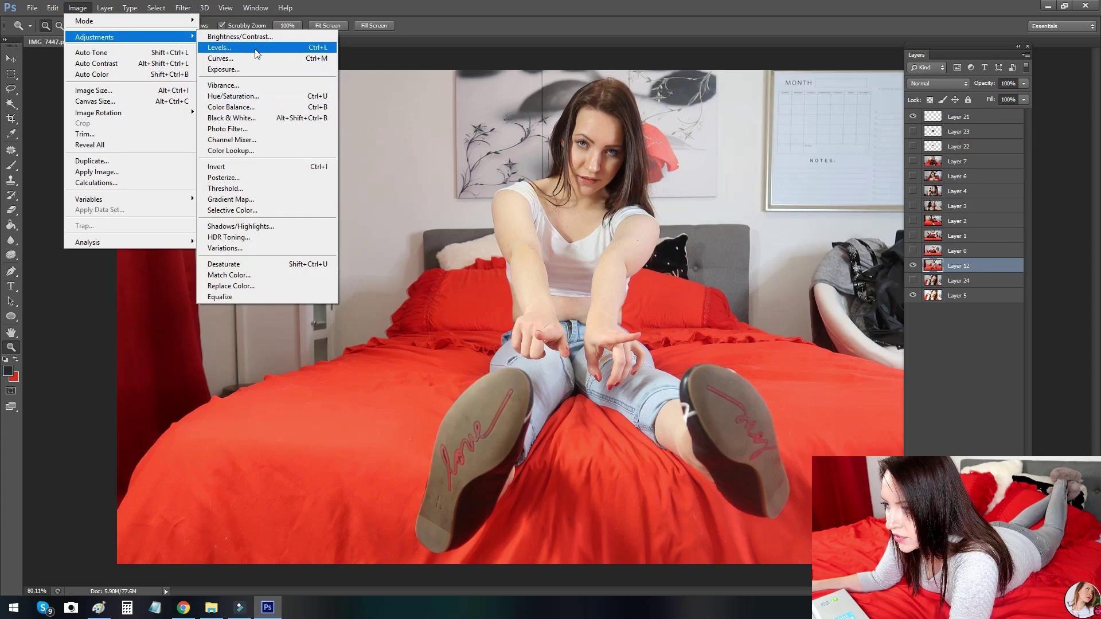
click(235, 49)
mouse_move(1003, 253)
mouse_down()
mouse_move(969, 248)
mouse_move(993, 247)
mouse_up()
mouse_move(920, 252)
mouse_down()
mouse_move(909, 258)
mouse_move(927, 261)
mouse_move(908, 258)
mouse_move(921, 258)
mouse_up()
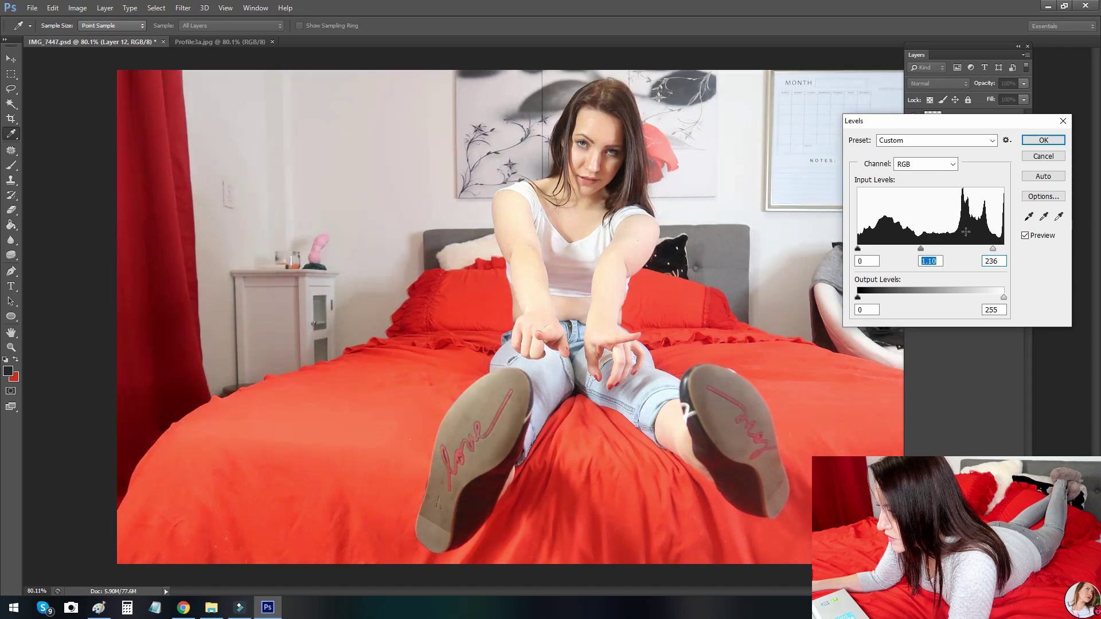
click(1043, 140)
Step: Apply a Brightness/Contrast adjustment to Layer 12 with brightness 15 and contrast -13
click(105, 8)
mouse_move(77, 7)
mouse_move(109, 36)
click(229, 37)
mouse_move(824, 155)
mouse_down()
mouse_move(865, 150)
mouse_move(827, 153)
mouse_up()
click(807, 181)
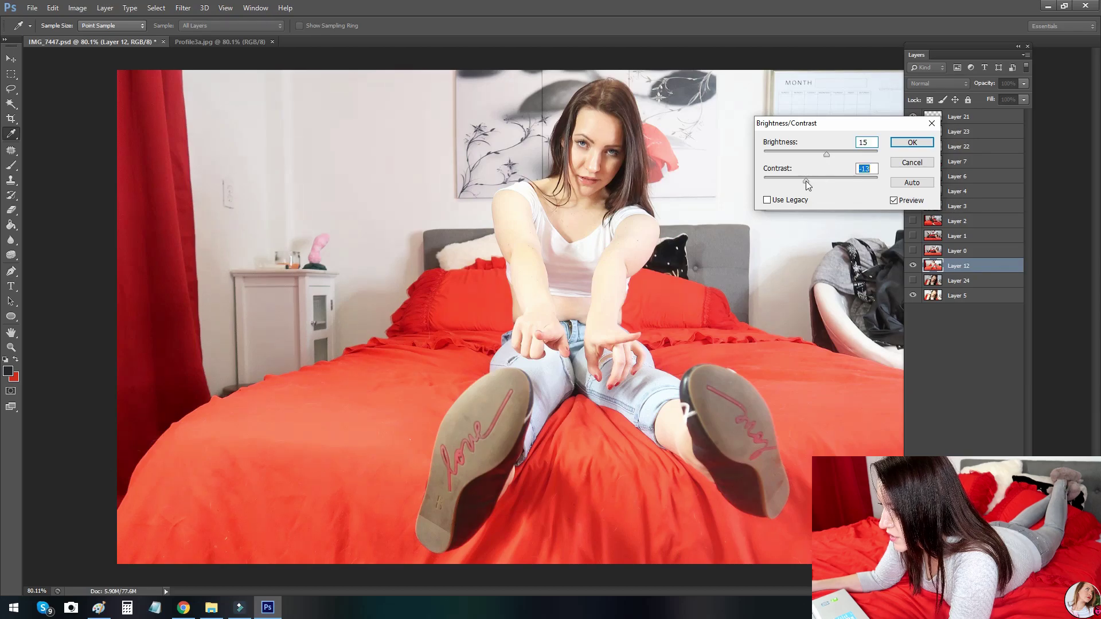
click(911, 142)
Step: Apply a Vibrance adjustment to Layer 12 with vibrance +38 and saturation +3
key(z)
click(77, 8)
mouse_move(132, 37)
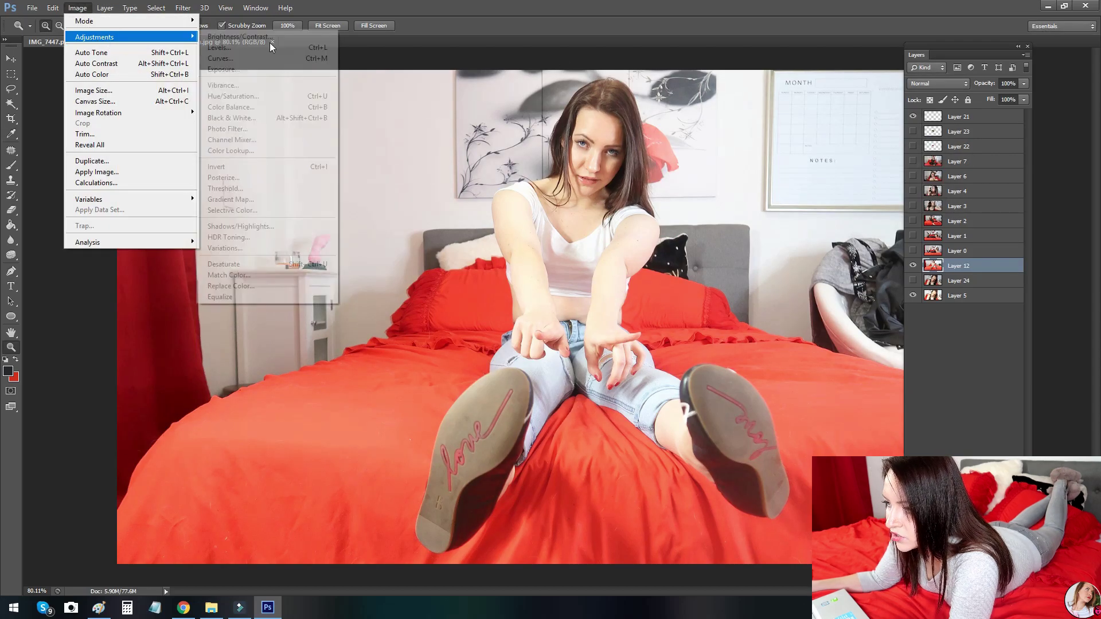
click(286, 85)
drag(934, 168, 881, 198)
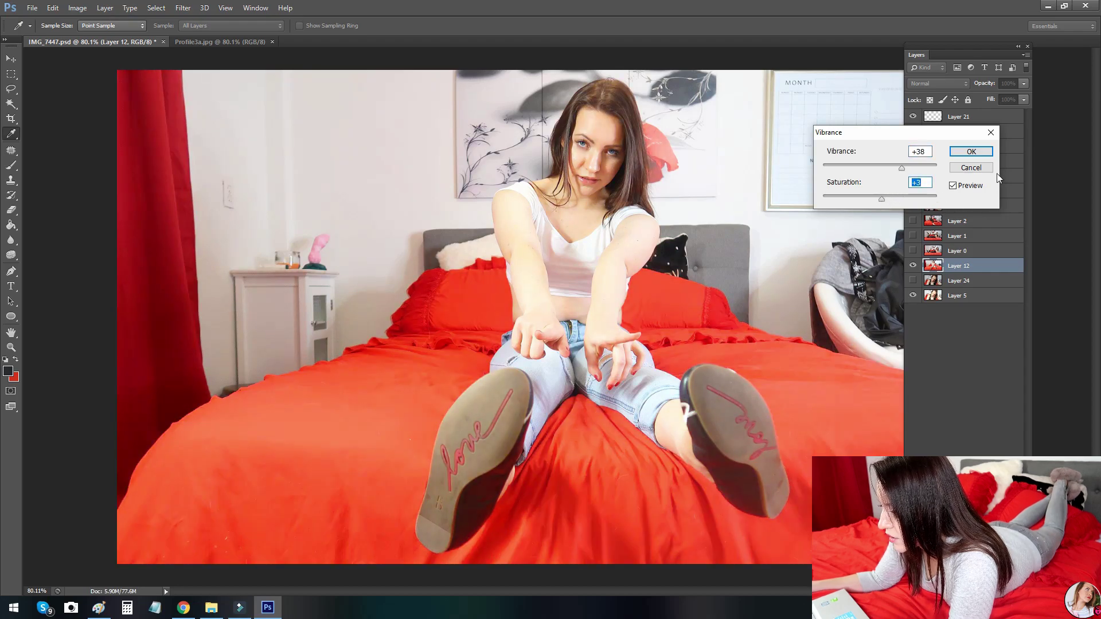
click(970, 151)
key(z)
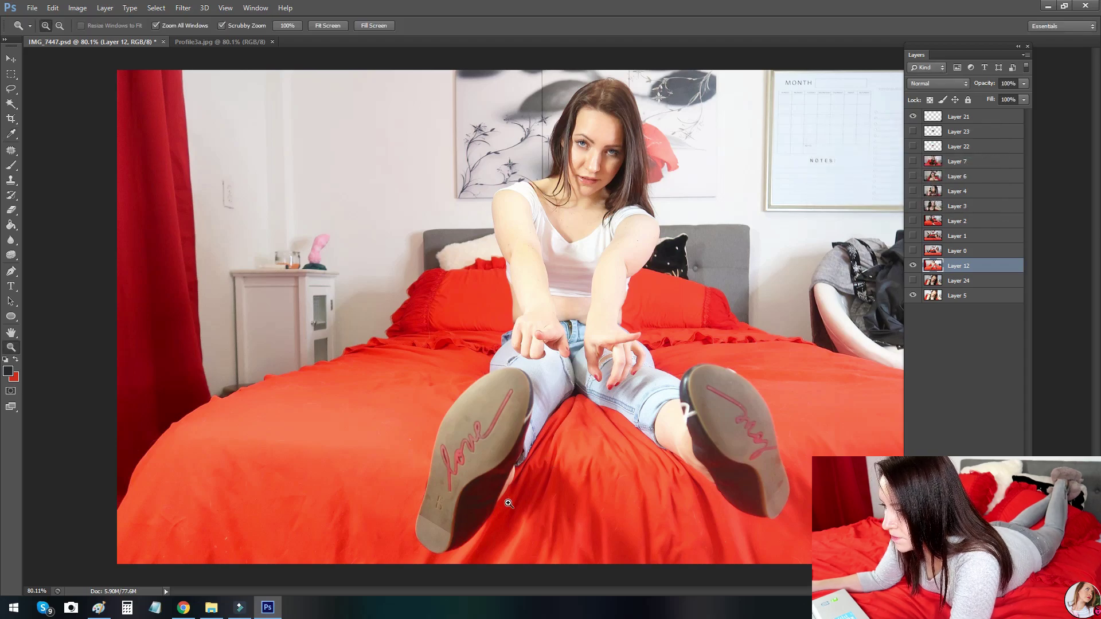
Step: Open the original IMG_7498 in Paint, copy it, and paste it as a new layer above Layer 12 in Photoshop
click(211, 607)
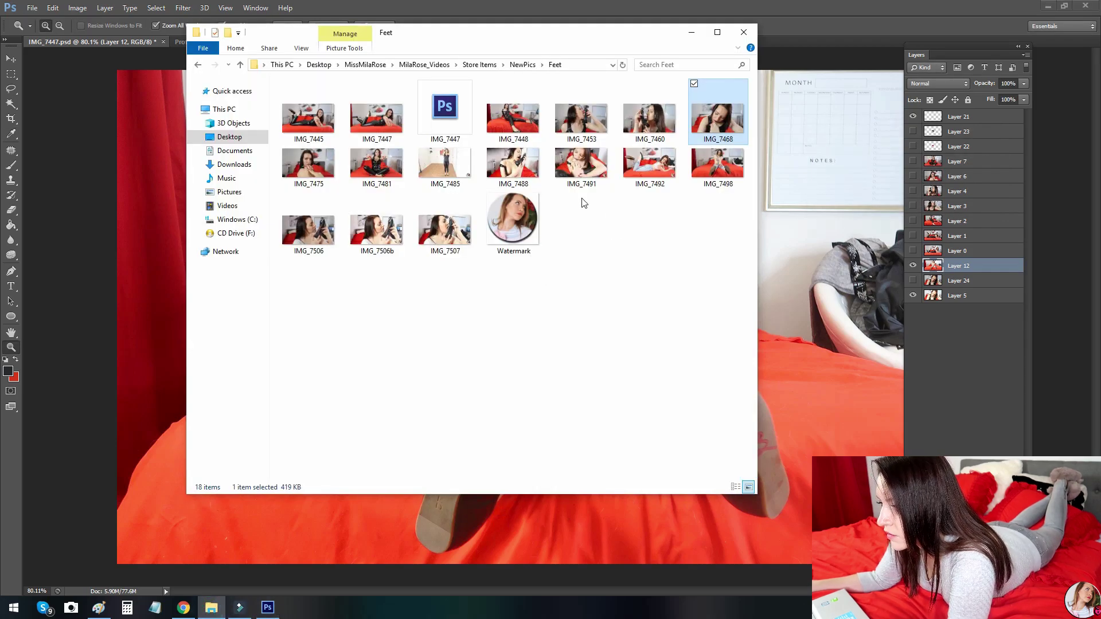
right_click(708, 167)
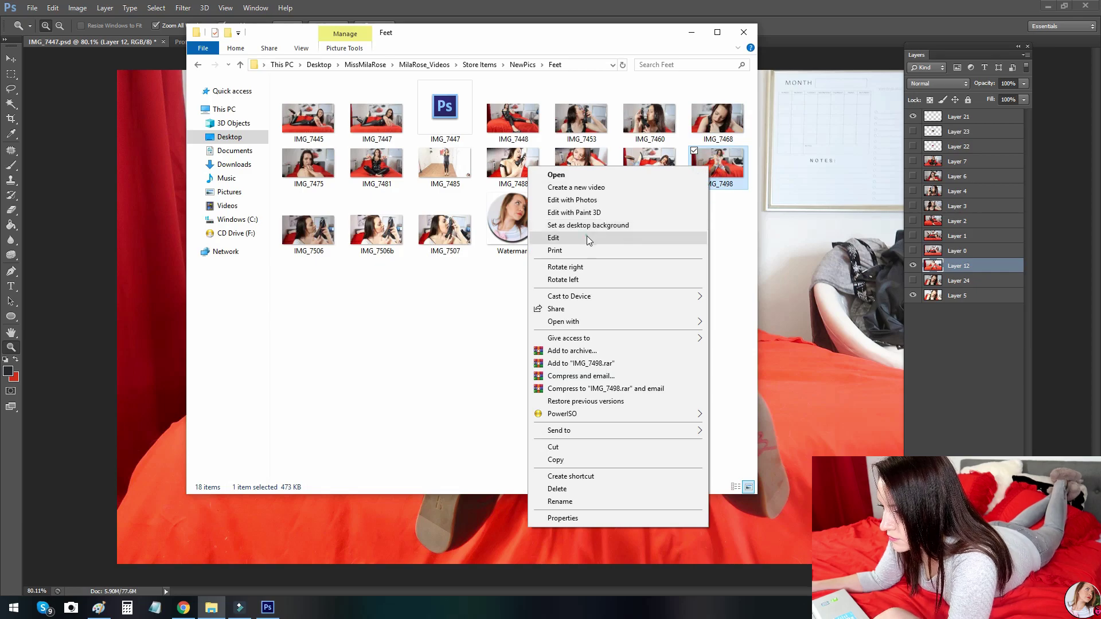
click(589, 240)
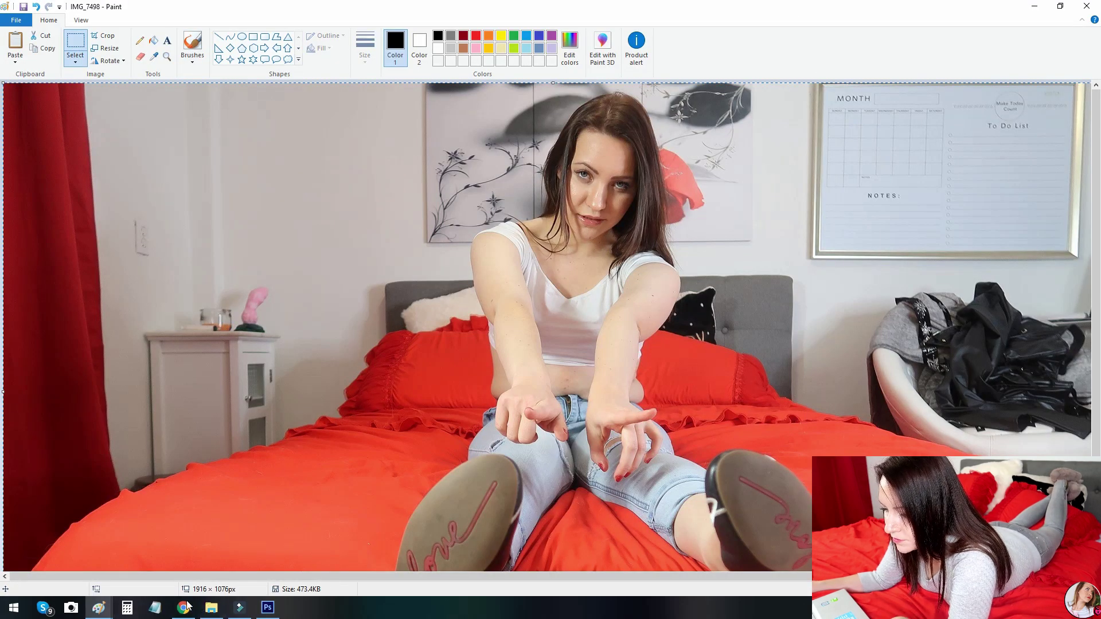
click(184, 606)
click(269, 607)
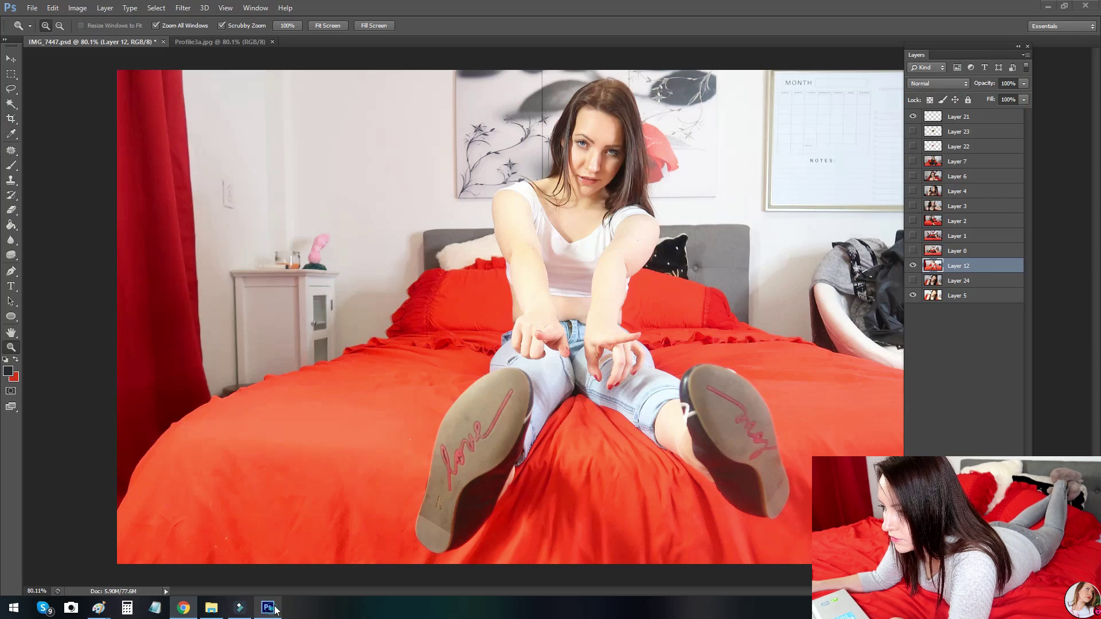
key(ctrl+v)
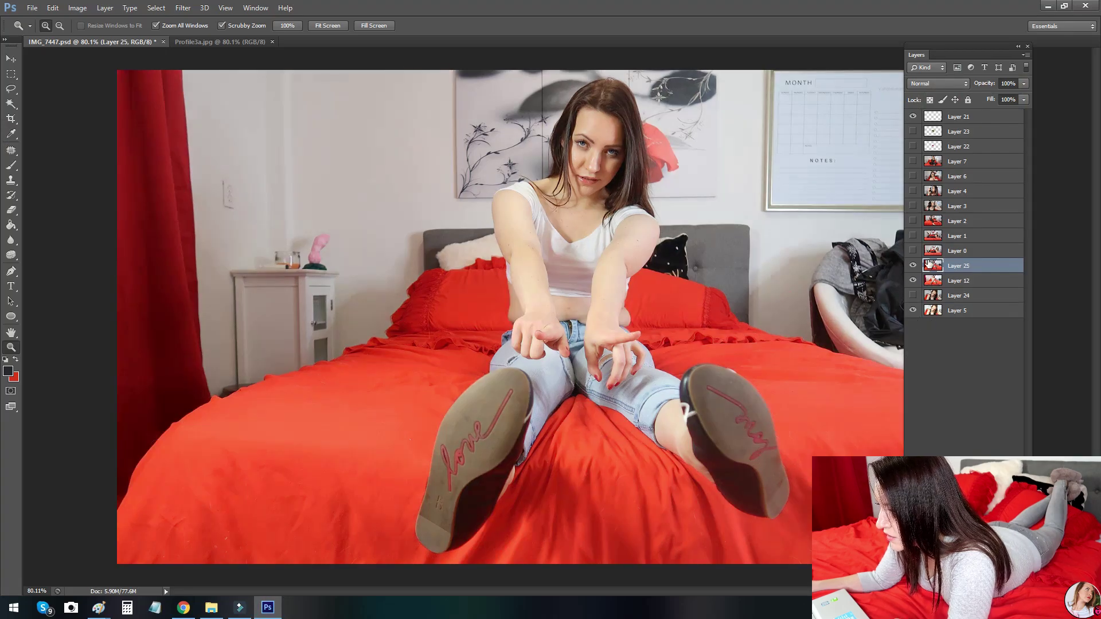
Step: Compare the original photo with the retouched version by toggling Layer 25's visibility, and leave Layer 25 hidden
click(913, 266)
click(913, 266)
click(913, 266)
click(913, 266)
click(913, 266)
click(913, 266)
click(913, 266)
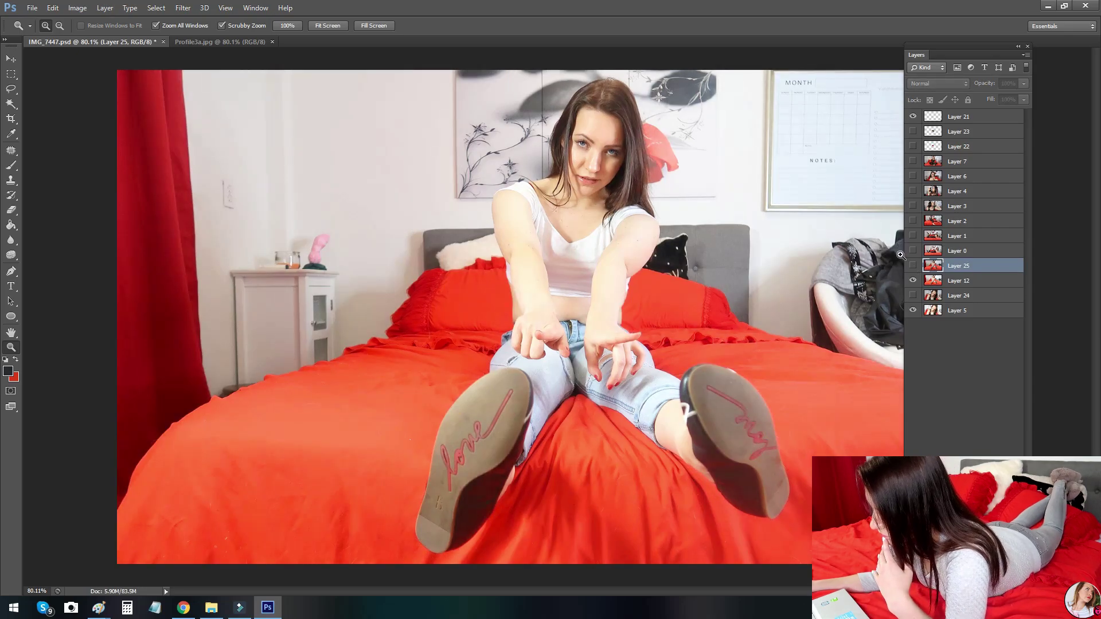
Step: View the finished ChristmasCalendar.jpg in Photos as a reference for the hat and ears, and return to Photoshop
click(213, 609)
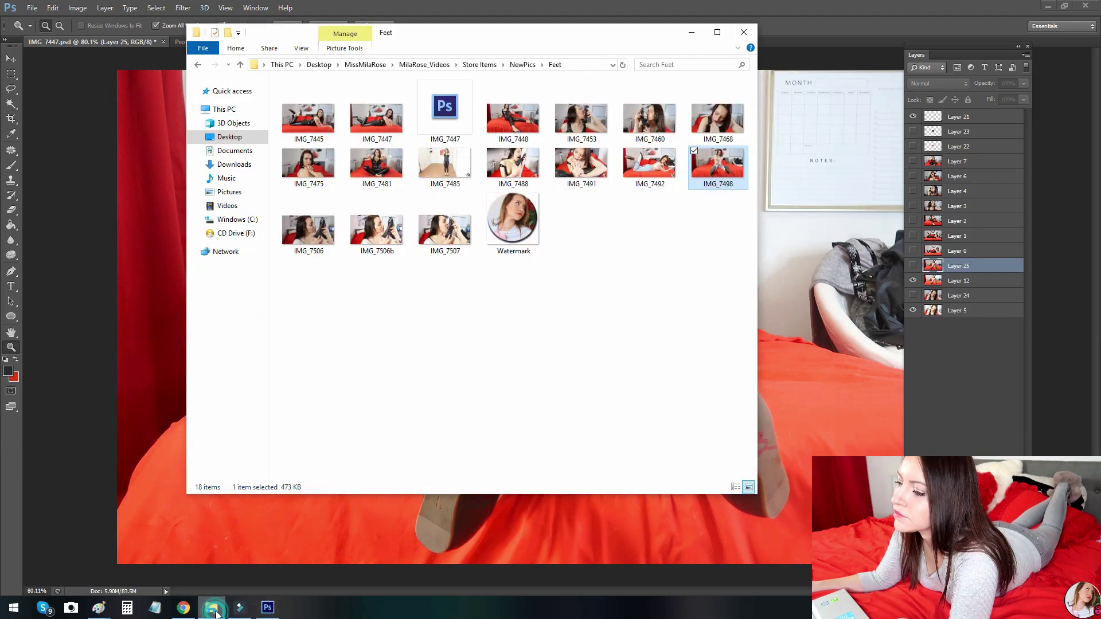
click(235, 137)
double_click(378, 189)
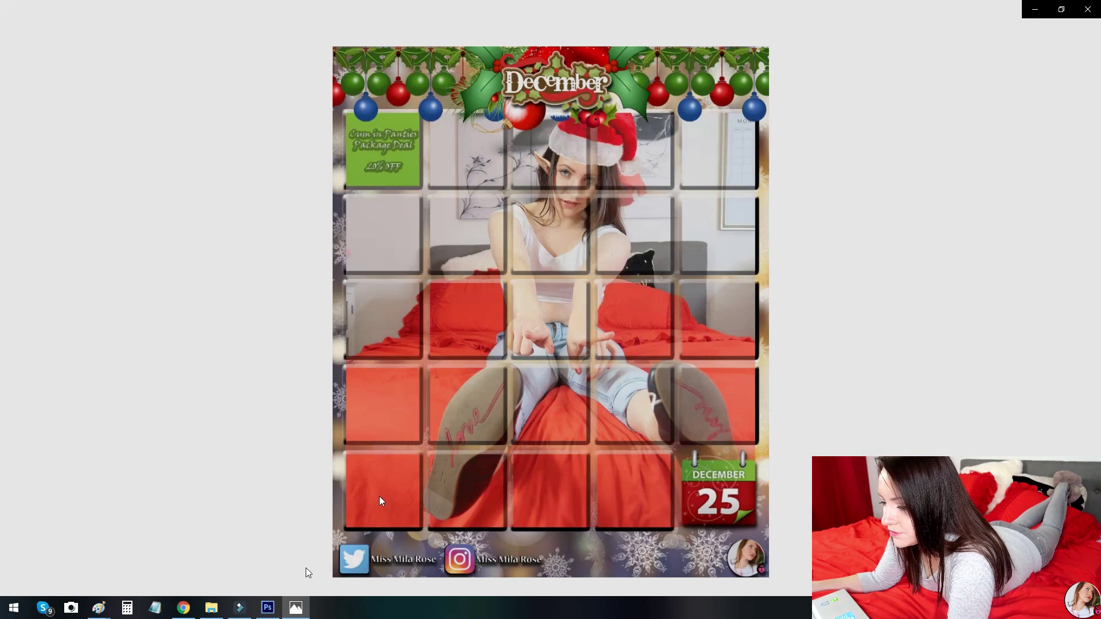
click(267, 608)
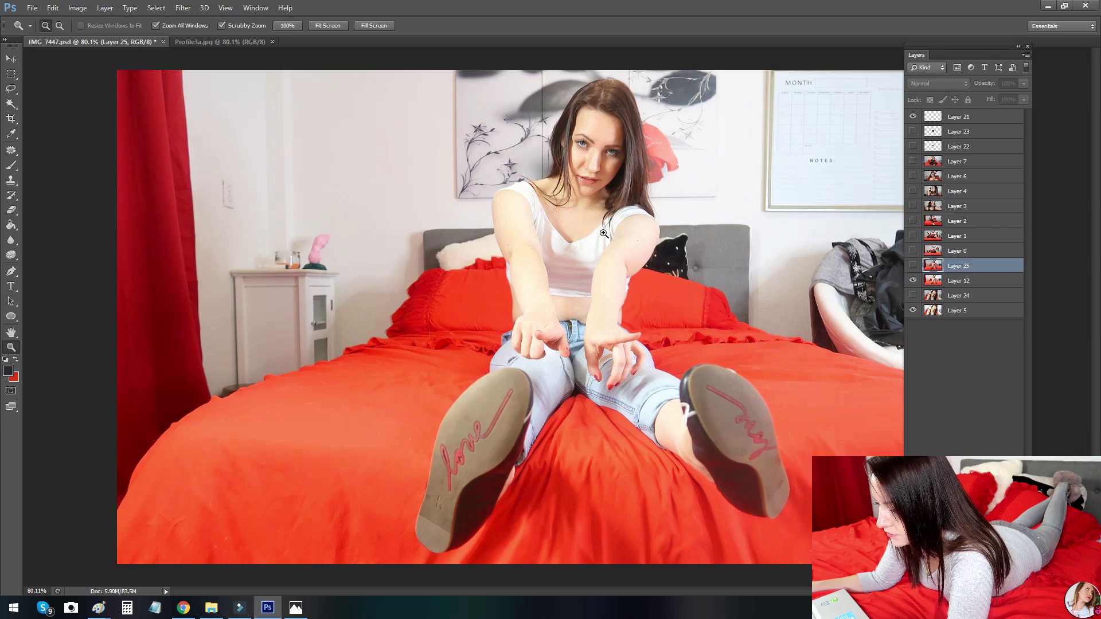
click(296, 608)
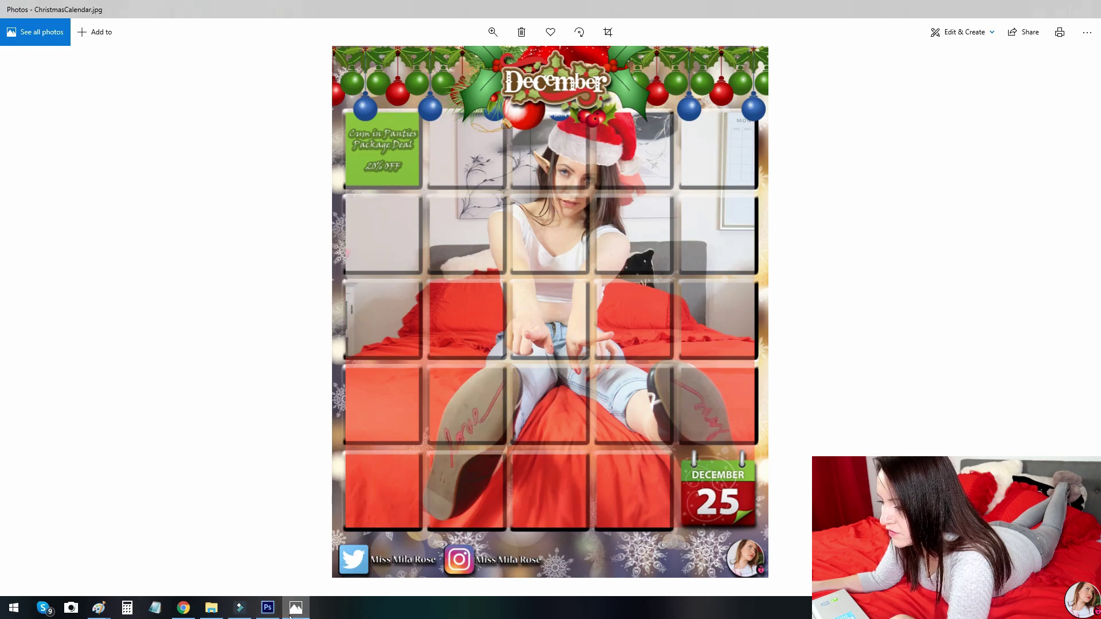
click(267, 607)
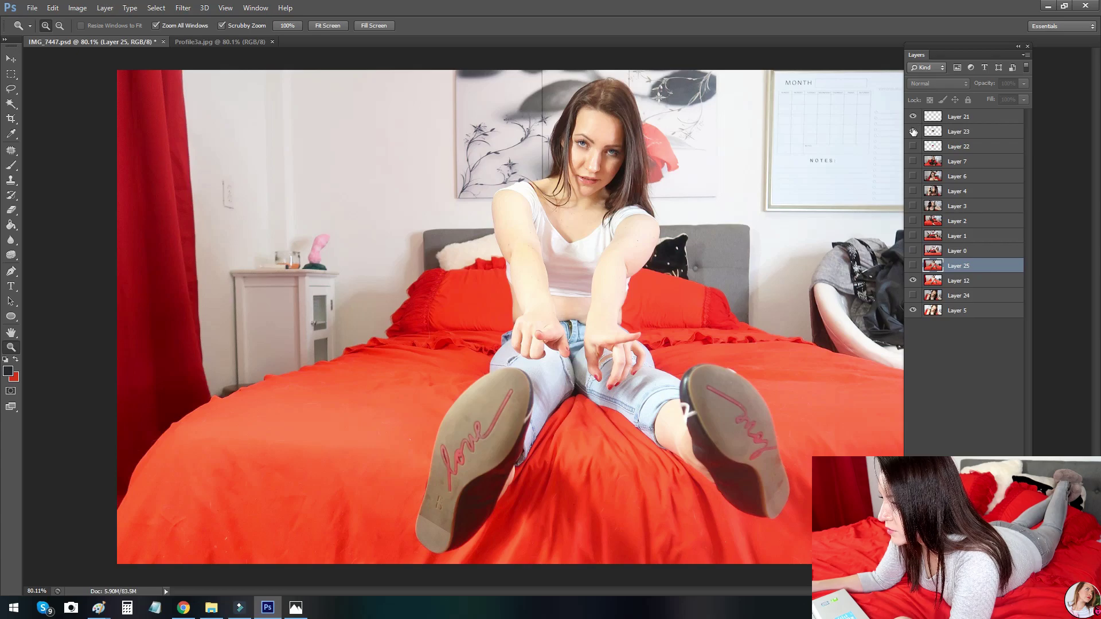
Step: Show the Santa hat on Layer 22, keep the elf ear on Layer 23 hidden, and make Layer 22 active
click(913, 132)
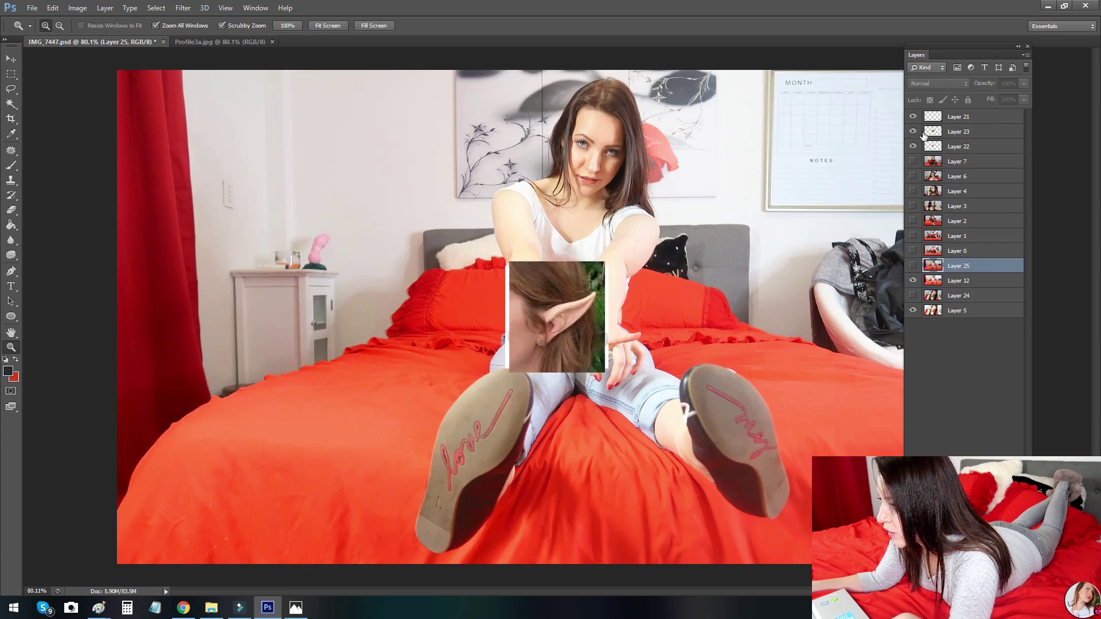
click(913, 132)
click(966, 150)
drag(571, 342, 647, 304)
drag(566, 287, 641, 253)
Step: Select the white background around the Santa hat with the Magic Wand, cut it to a new layer and delete that layer
key(w)
click(683, 154)
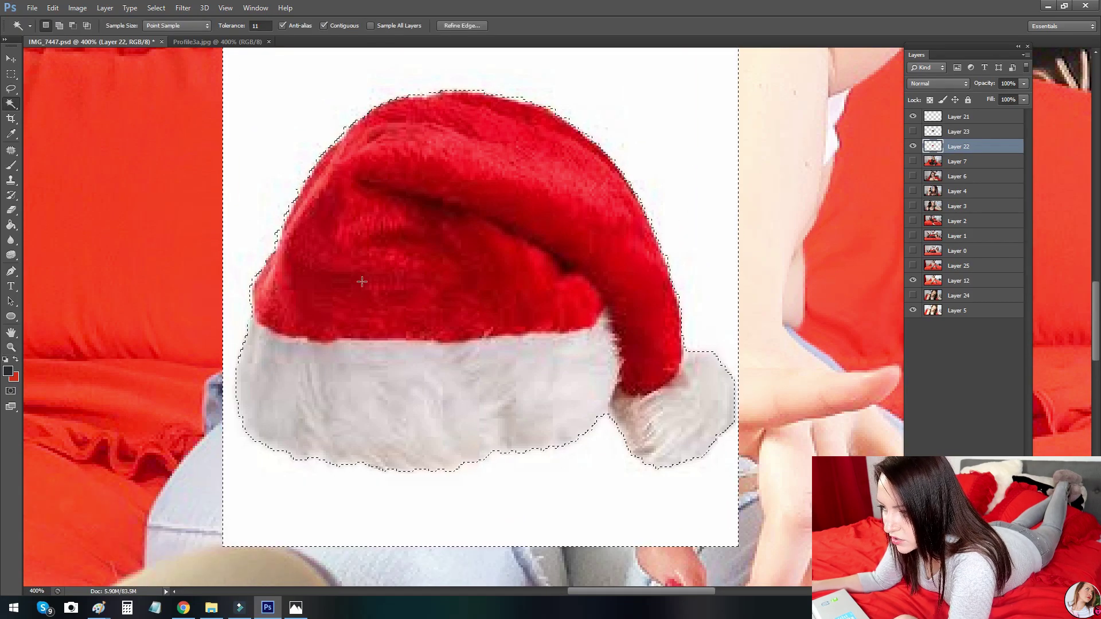
key(m)
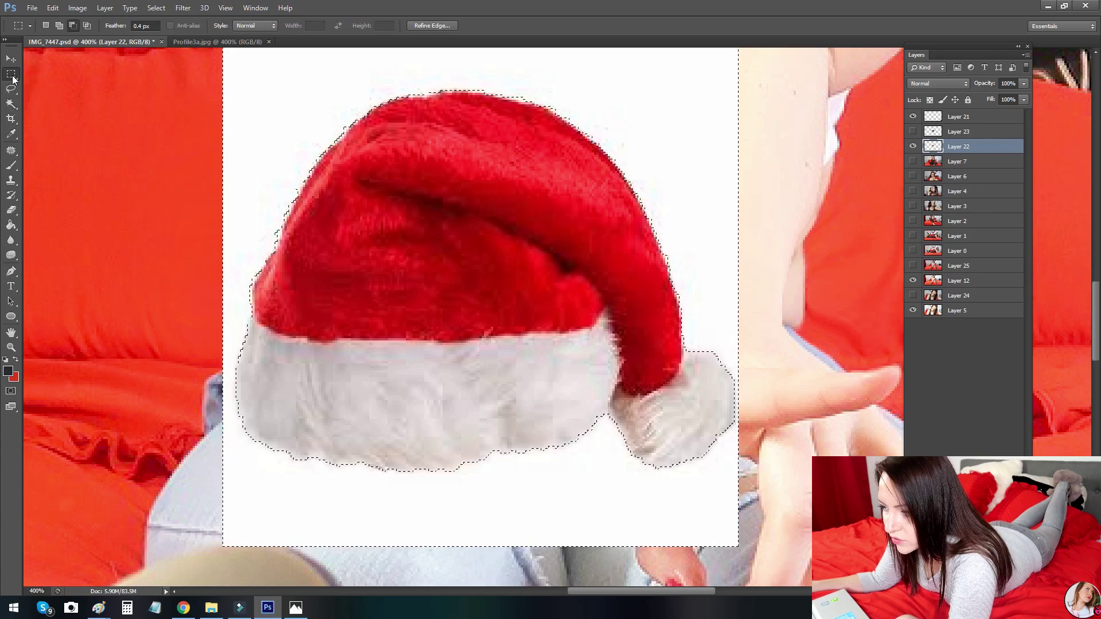
right_click(304, 136)
click(343, 239)
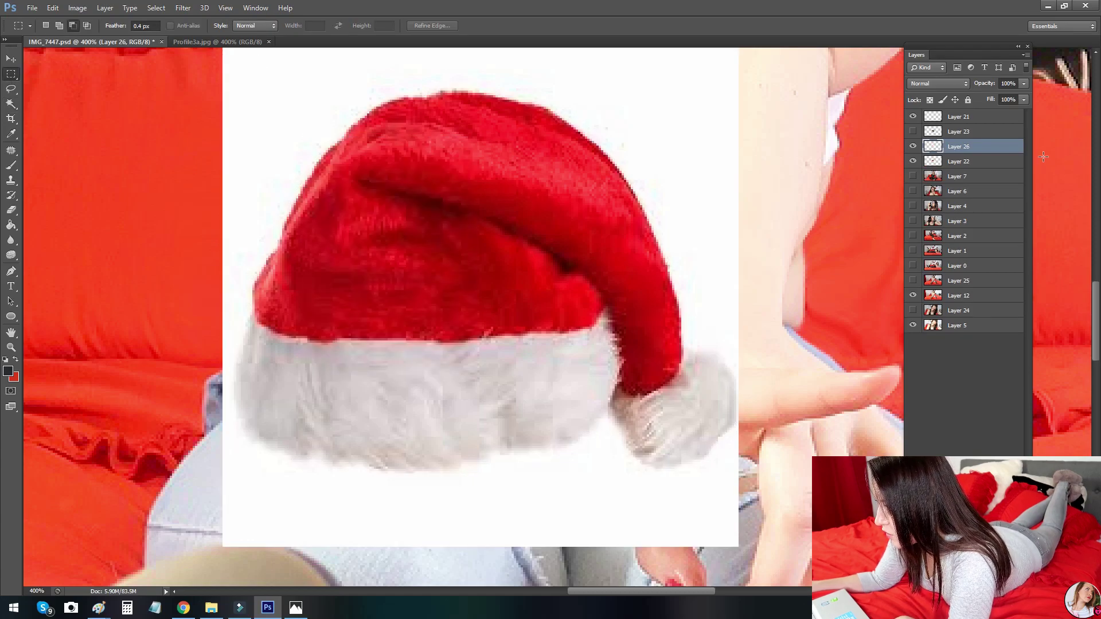
right_click(973, 147)
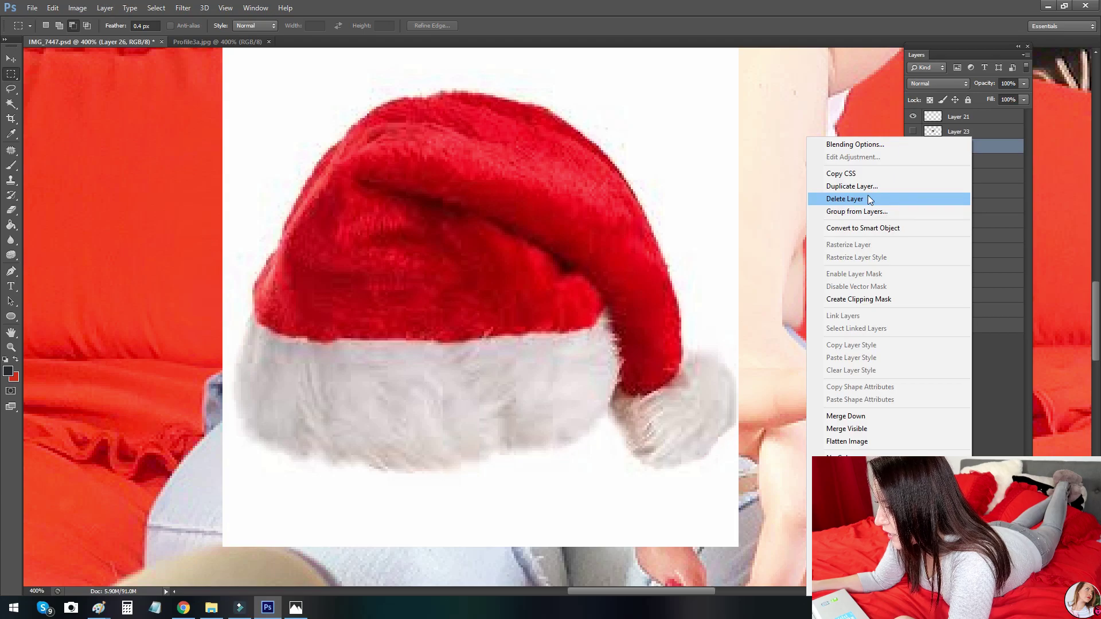
click(868, 198)
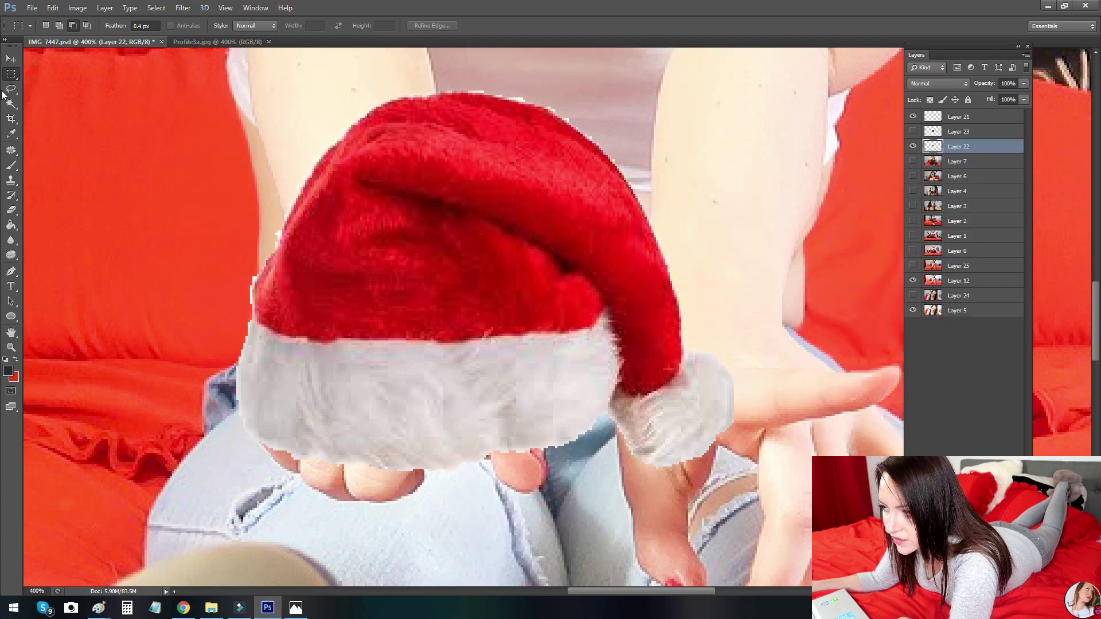
Step: Soften the jagged lower edges of the hat's white brim and pompom with the Blur tool at 100% strength
key(z)
drag(440, 320, 466, 305)
key(space)
drag(447, 355, 398, 233)
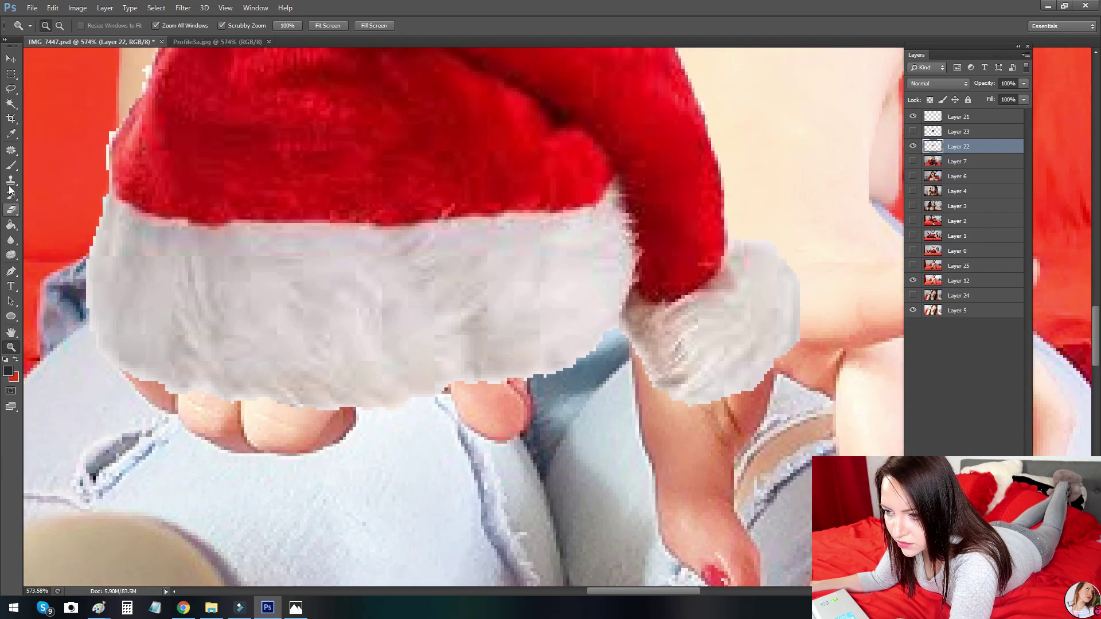
click(10, 240)
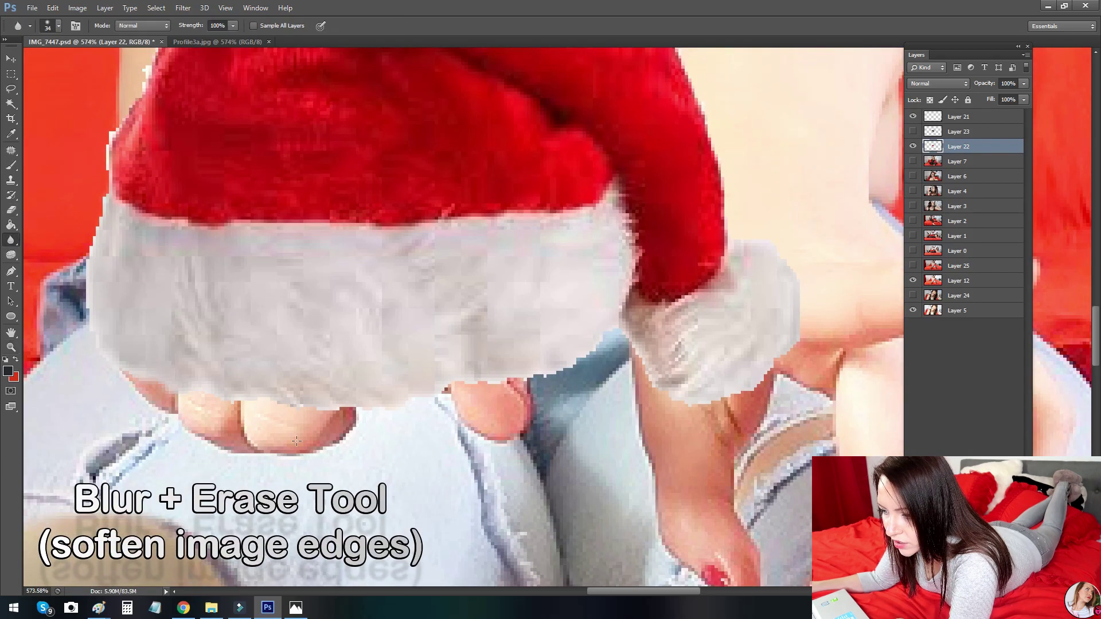
mouse_move(552, 393)
mouse_down()
mouse_move(591, 372)
mouse_move(609, 344)
mouse_move(652, 391)
mouse_up()
mouse_move(734, 407)
mouse_down()
mouse_move(766, 400)
mouse_move(803, 365)
mouse_up()
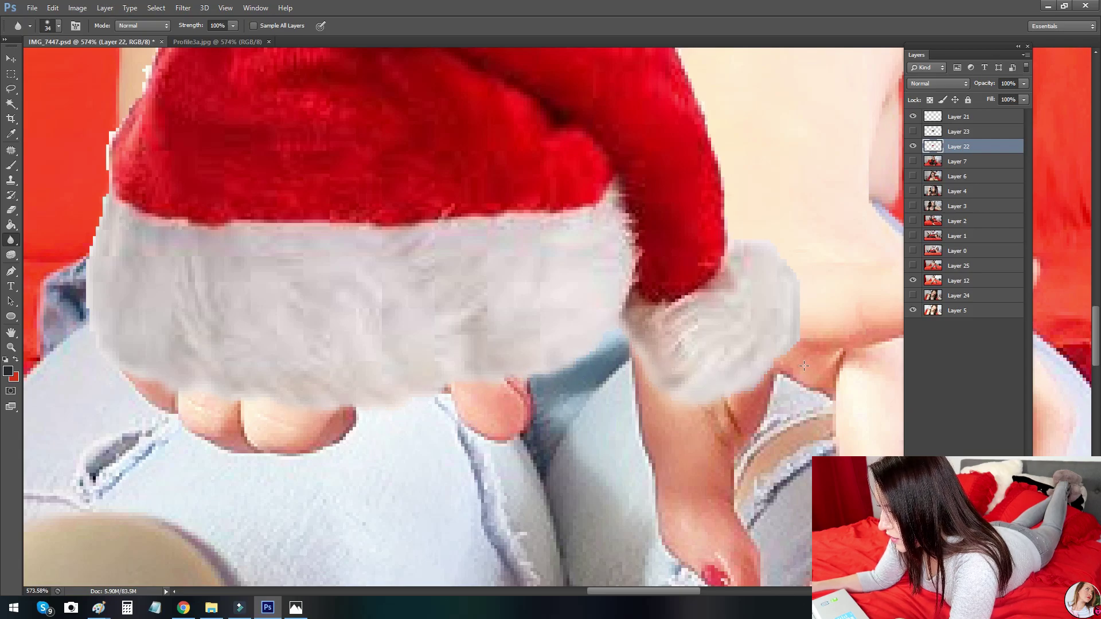
Step: Blur the red part of the hat along its outer right edge and its upper left curve
drag(429, 201, 542, 489)
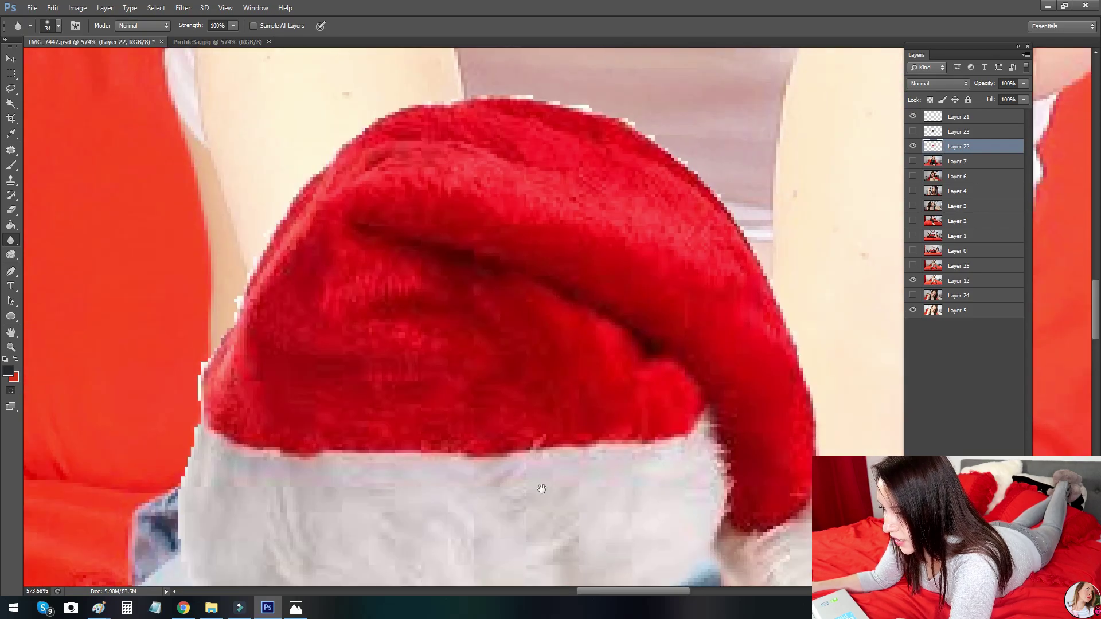
mouse_move(815, 436)
mouse_down()
mouse_move(803, 361)
mouse_move(716, 198)
mouse_up()
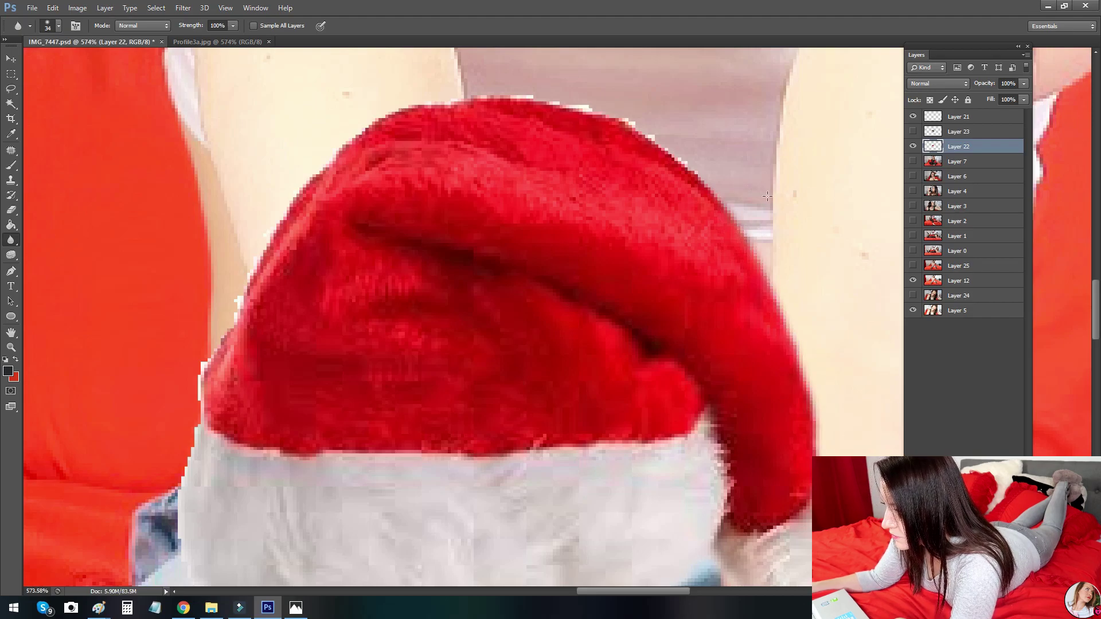
drag(279, 186, 408, 91)
Step: Try to erase the white fringe along the hat's left edge with a soft 65 px Eraser, and undo the strokes
click(11, 209)
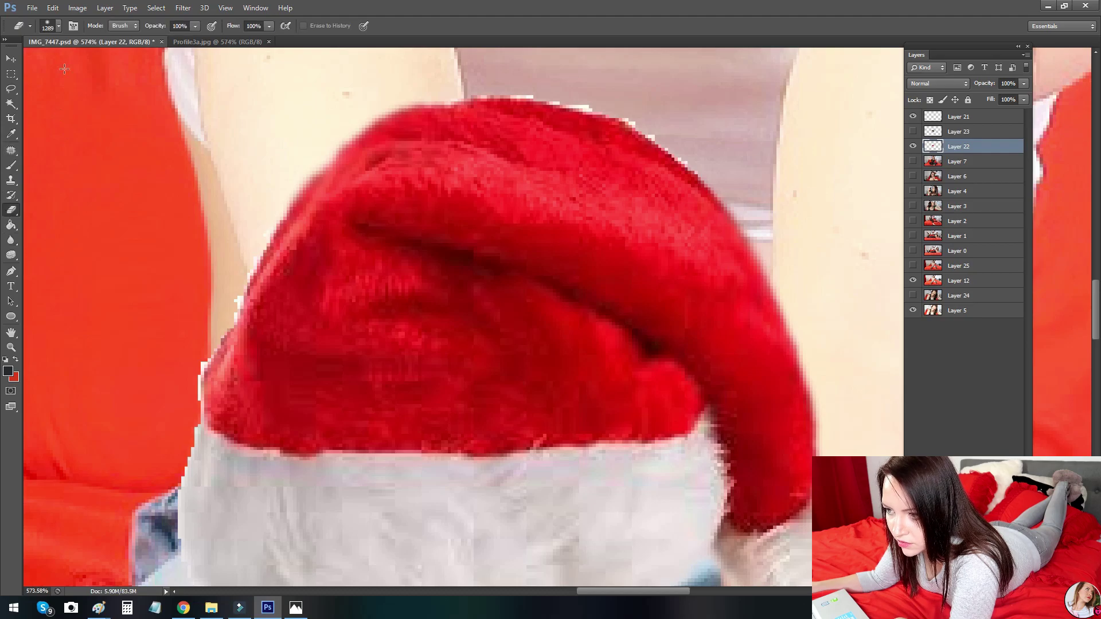
click(59, 28)
drag(44, 60, 30, 59)
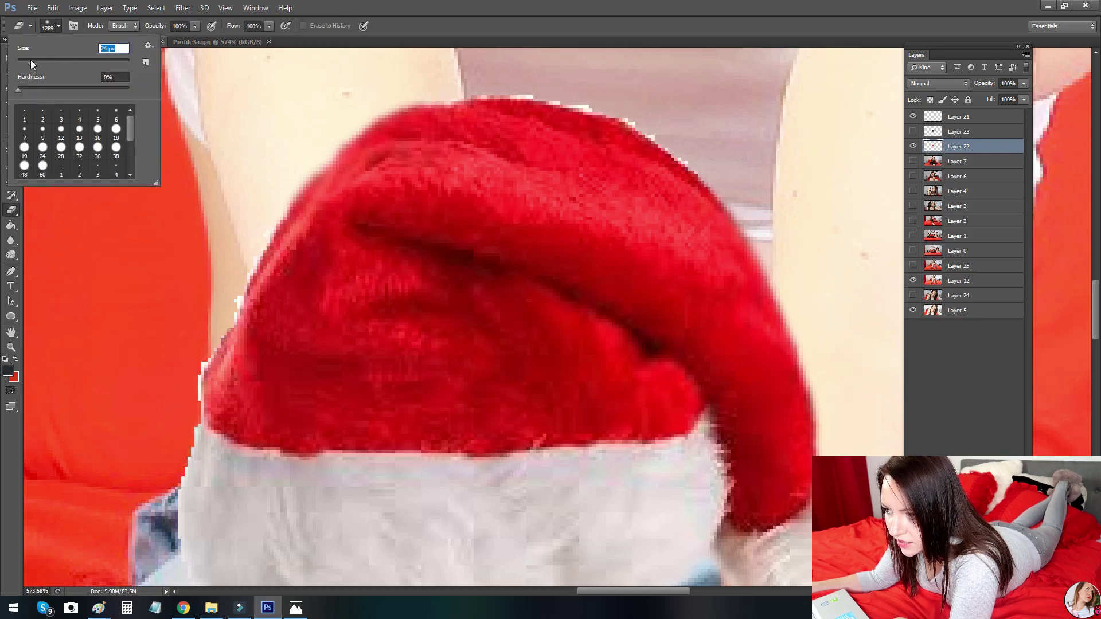
click(189, 312)
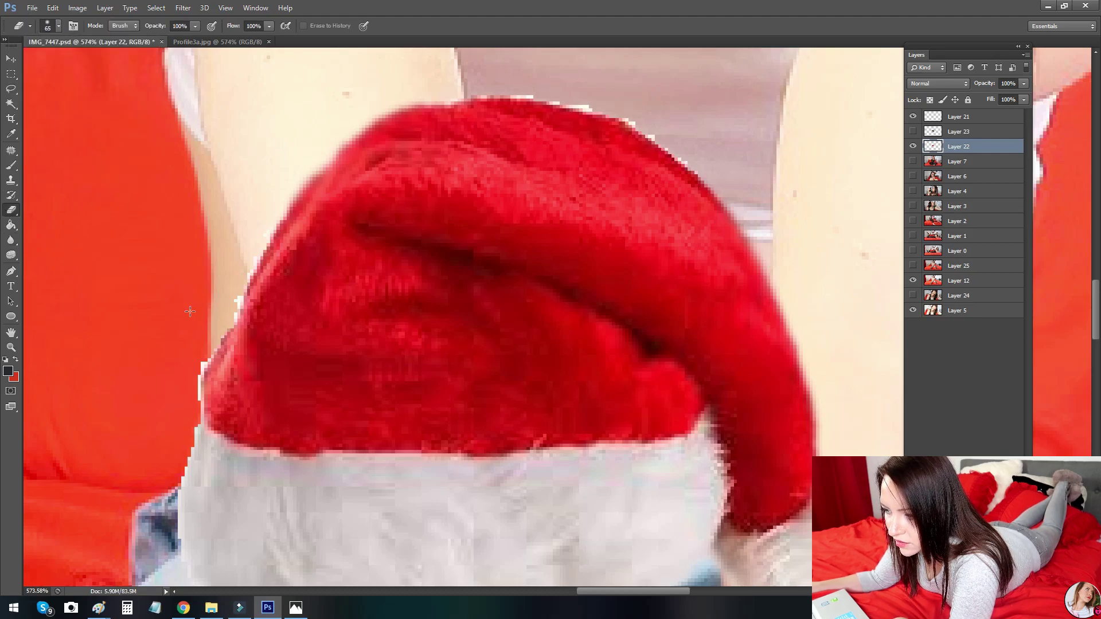
drag(190, 312, 220, 260)
key(ctrl+alt+z)
key(ctrl+alt+z)
key(ctrl+alt+z)
key(ctrl+alt+z)
key(ctrl+alt+z)
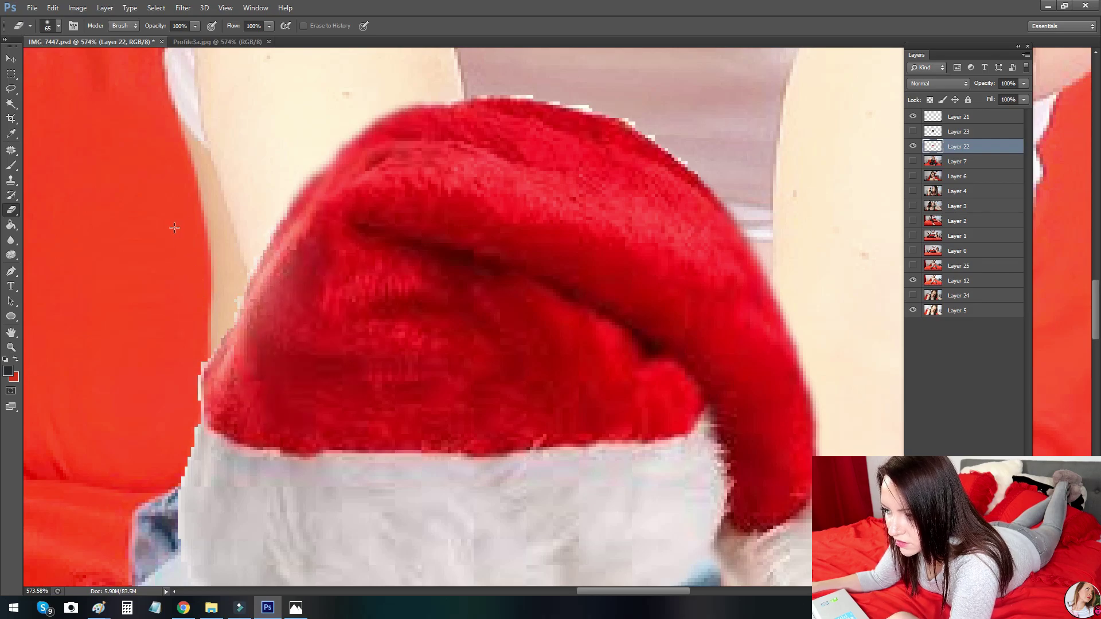
Step: Erase the leftover white pixels along the hat's left and top edges with a 17 px Eraser at 0% hardness
click(59, 27)
drag(32, 59, 27, 60)
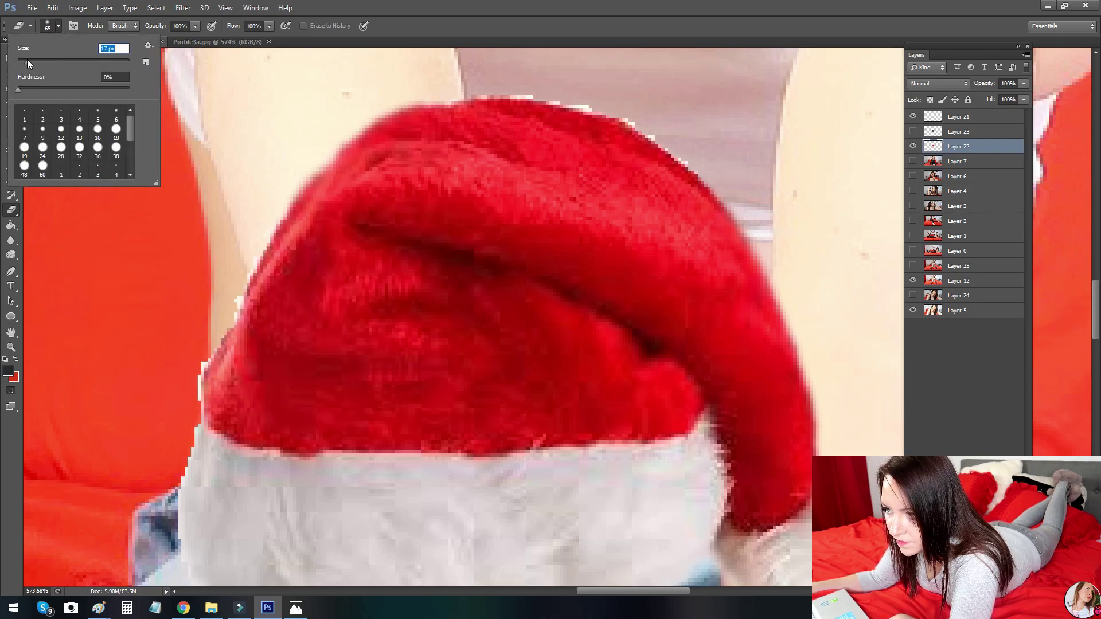
click(140, 273)
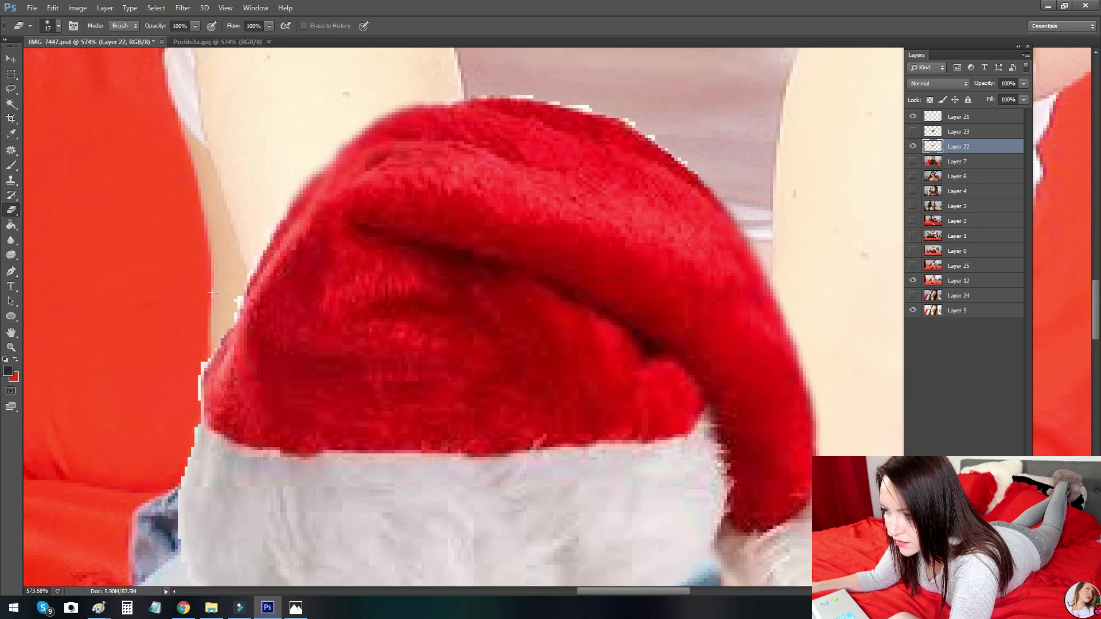
drag(179, 365, 180, 401)
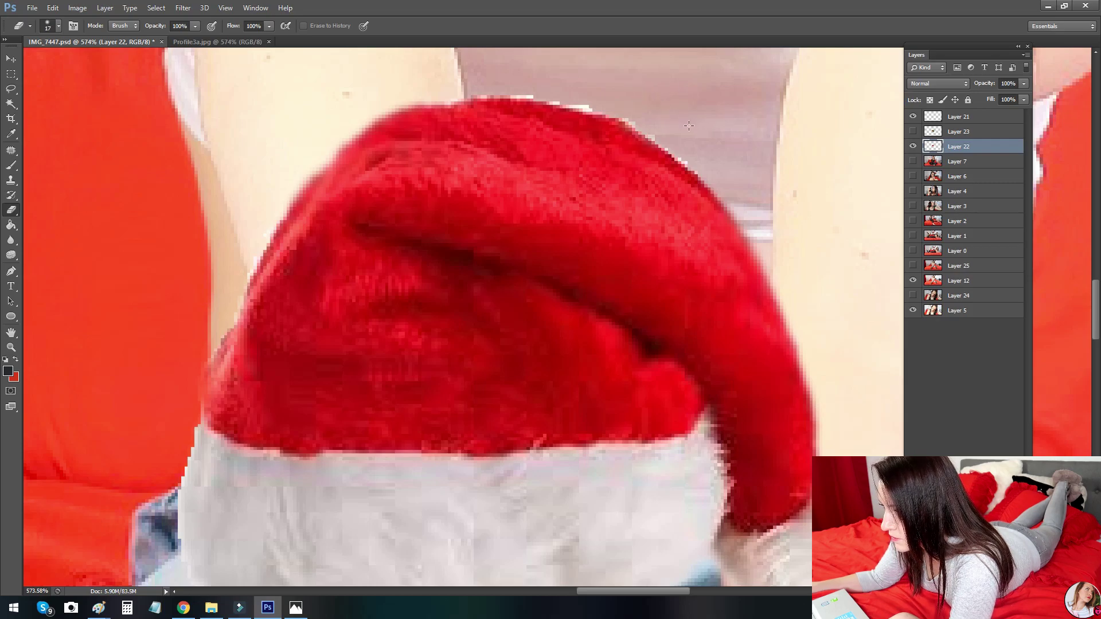
drag(631, 89, 498, 73)
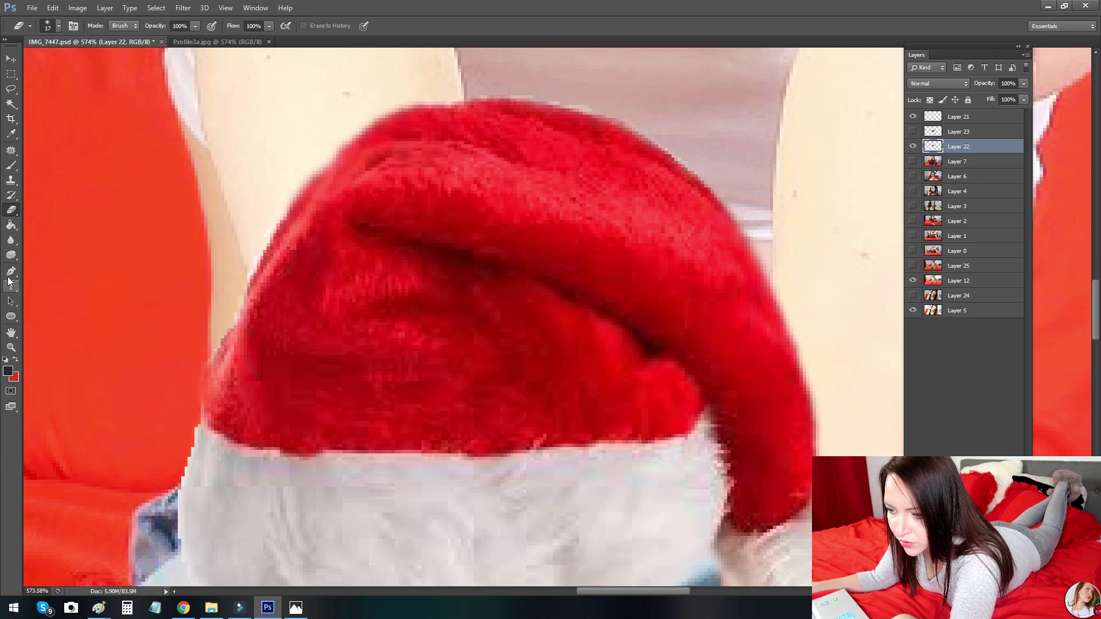
Step: Blur the left edge of the hat's white brim and the outer curve over the top of the hat
click(11, 239)
drag(181, 487, 193, 431)
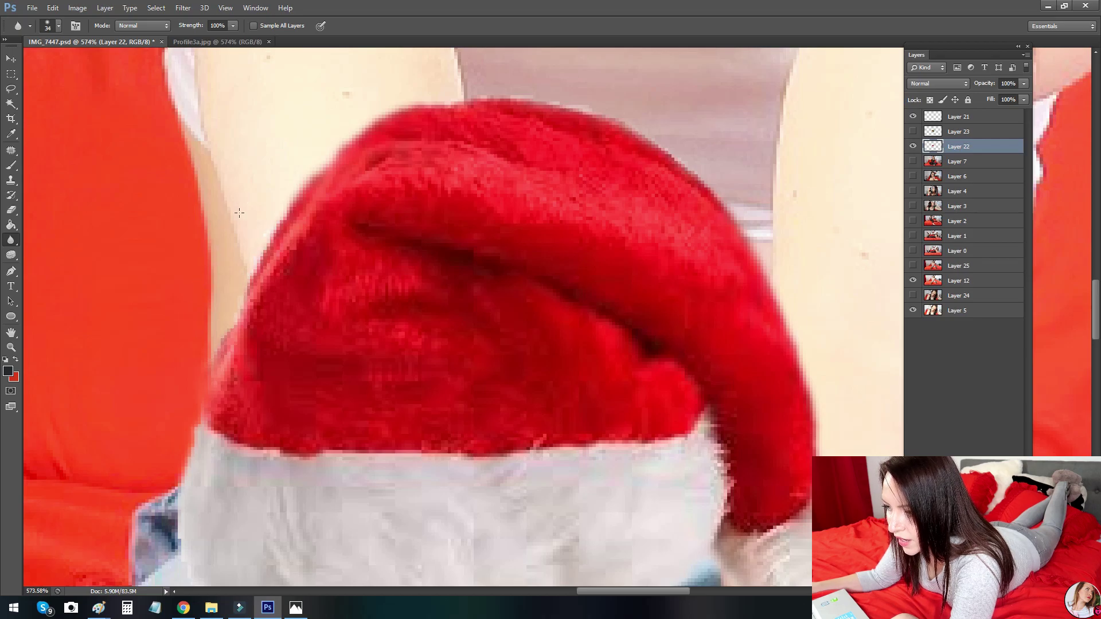
mouse_move(510, 77)
mouse_down()
mouse_move(642, 112)
mouse_move(790, 239)
mouse_up()
Step: Select the Santa hat on Layer 22 and move it from the woman's hands up over her face
key(z)
drag(739, 274, 576, 242)
drag(653, 260, 731, 261)
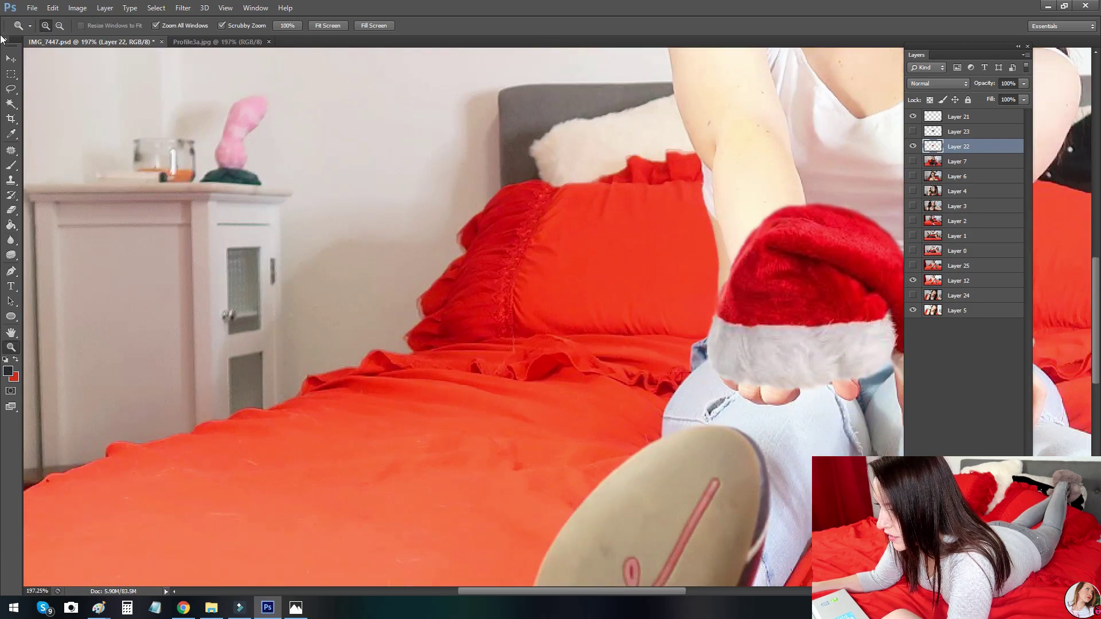
click(11, 74)
drag(661, 235, 333, 289)
key(ctrl+a)
ctrl+right_click(510, 285)
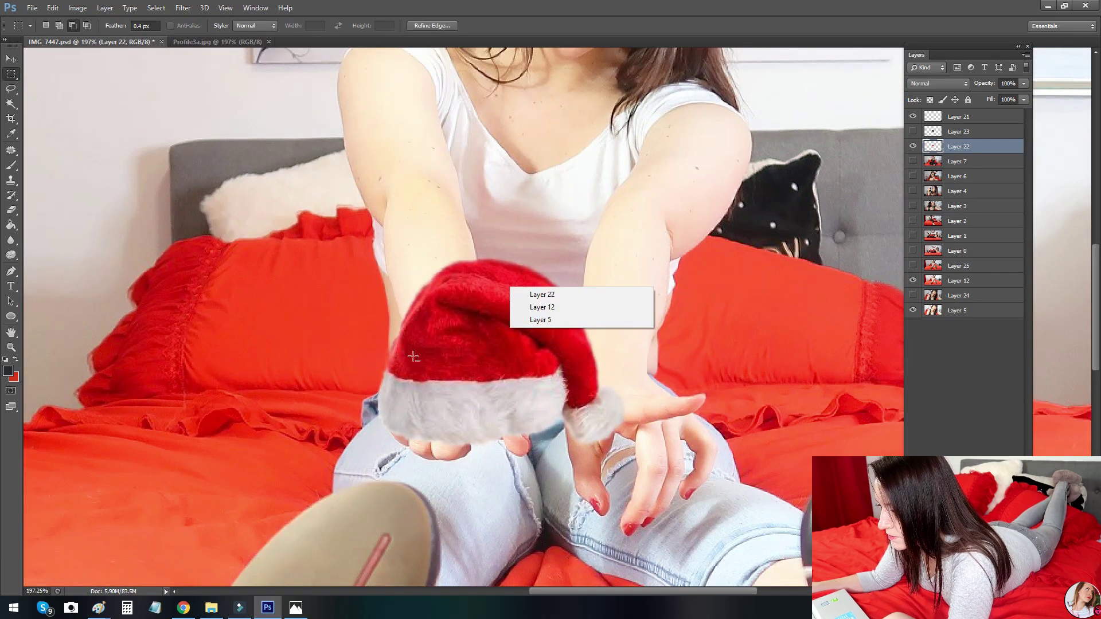
right_click(412, 355)
click(451, 248)
drag(516, 363, 564, 159)
drag(564, 160, 483, 500)
drag(498, 457, 588, 360)
drag(511, 313, 545, 175)
drag(552, 281, 520, 397)
Step: Free Transform the hat, rotating it clockwise about 8° and placing it on top of the woman's head
right_click(493, 402)
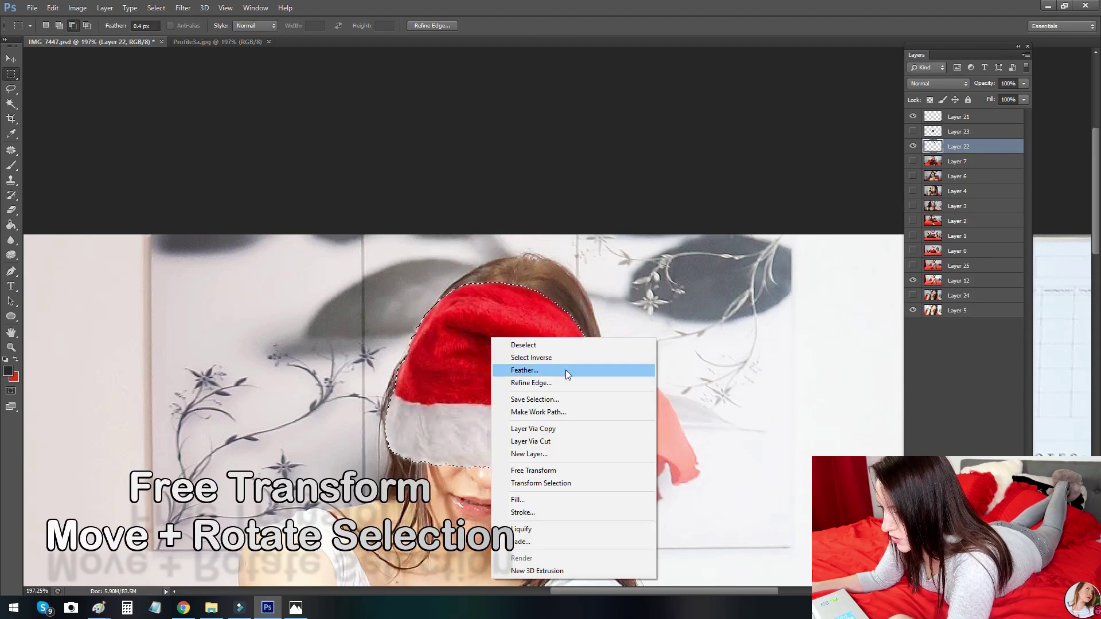
click(567, 469)
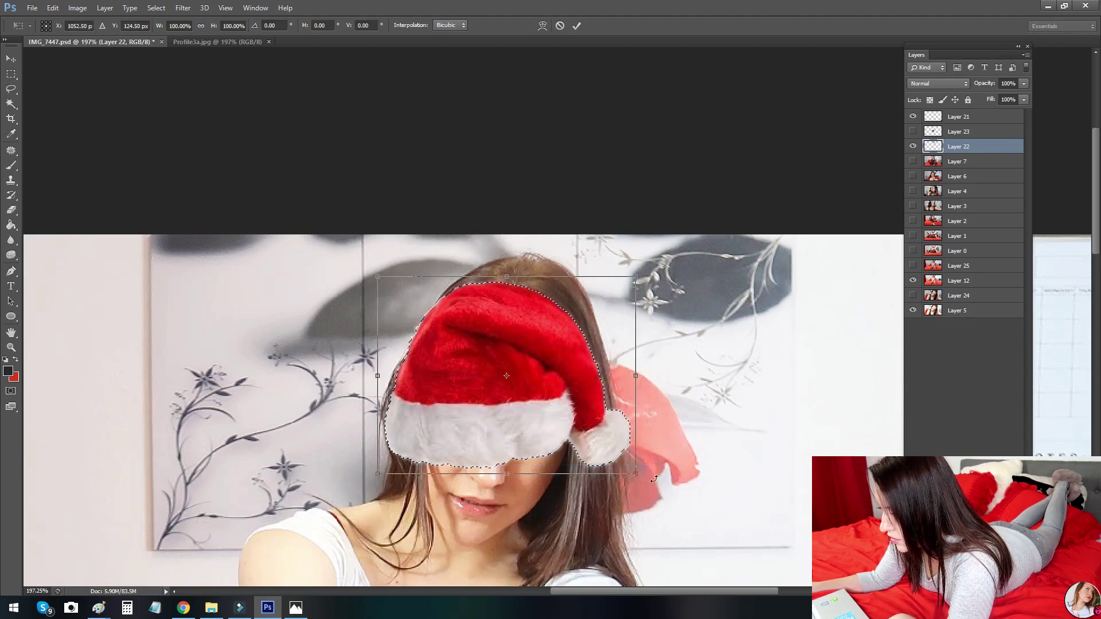
drag(670, 466, 633, 486)
drag(495, 401, 540, 293)
drag(716, 422, 712, 426)
mouse_move(586, 328)
mouse_down()
mouse_move(589, 342)
mouse_move(579, 337)
mouse_up()
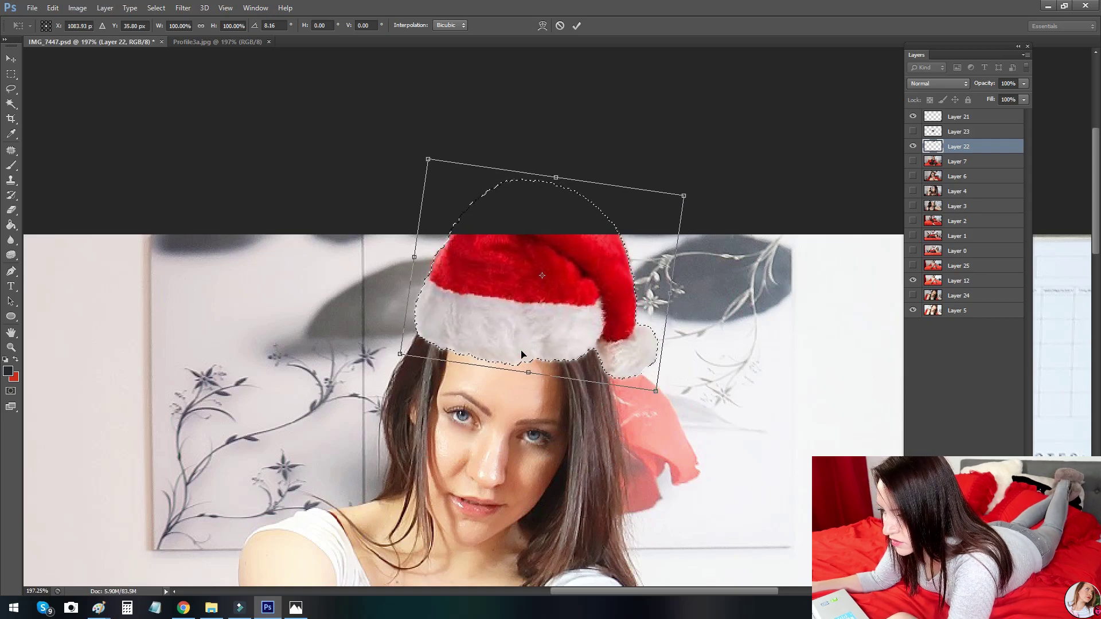
Step: Enlarge the hat to about 110%, tilt it to about 13.4°, lower it over the forehead, and deselect it
drag(654, 395, 677, 419)
drag(637, 338, 632, 312)
drag(692, 401, 717, 465)
drag(607, 339, 619, 351)
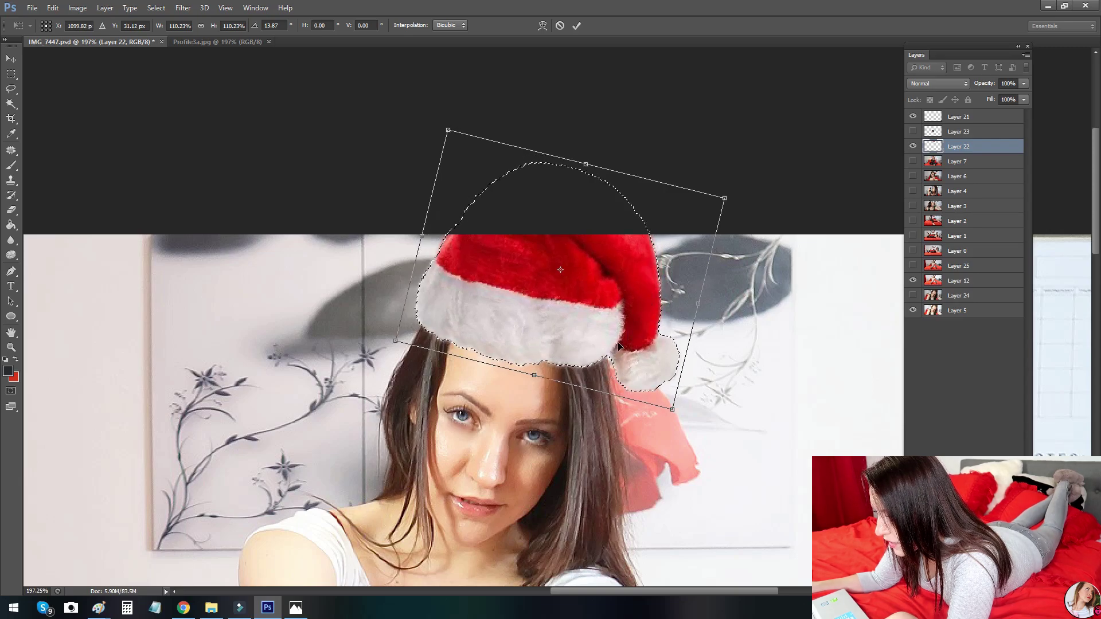
drag(722, 453, 720, 445)
drag(652, 390, 637, 383)
drag(757, 474, 694, 423)
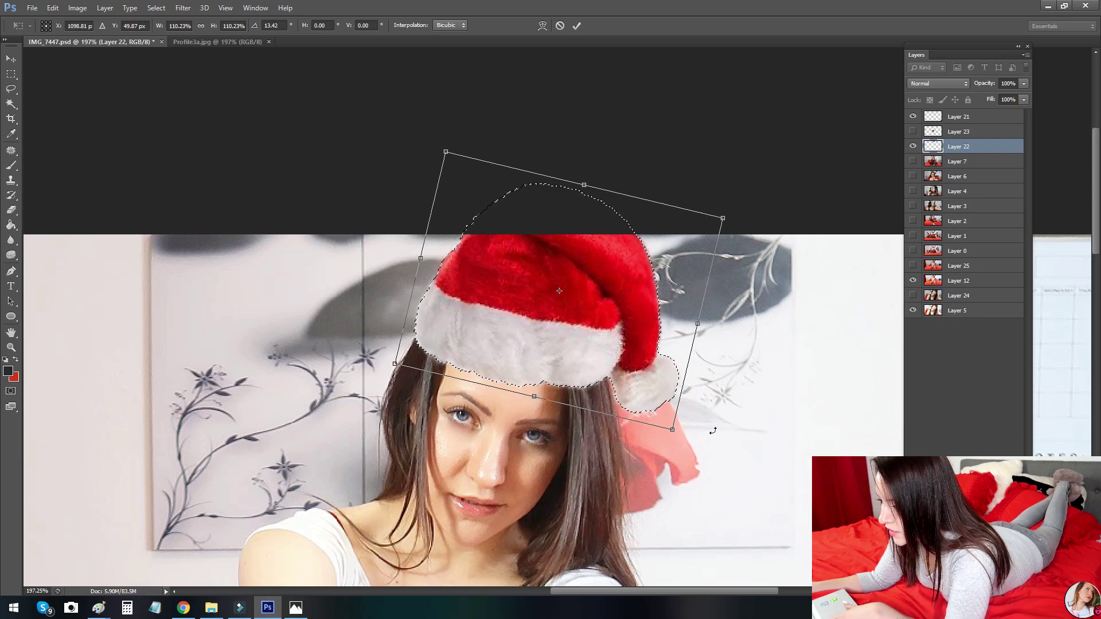
click(13, 76)
click(12, 89)
key(ctrl+d)
Step: Examine the Santa hat's fit, size and edges on the woman's head, both close up and in the whole photo
key(z)
mouse_move(627, 345)
mouse_down()
mouse_move(536, 343)
mouse_move(601, 340)
mouse_up()
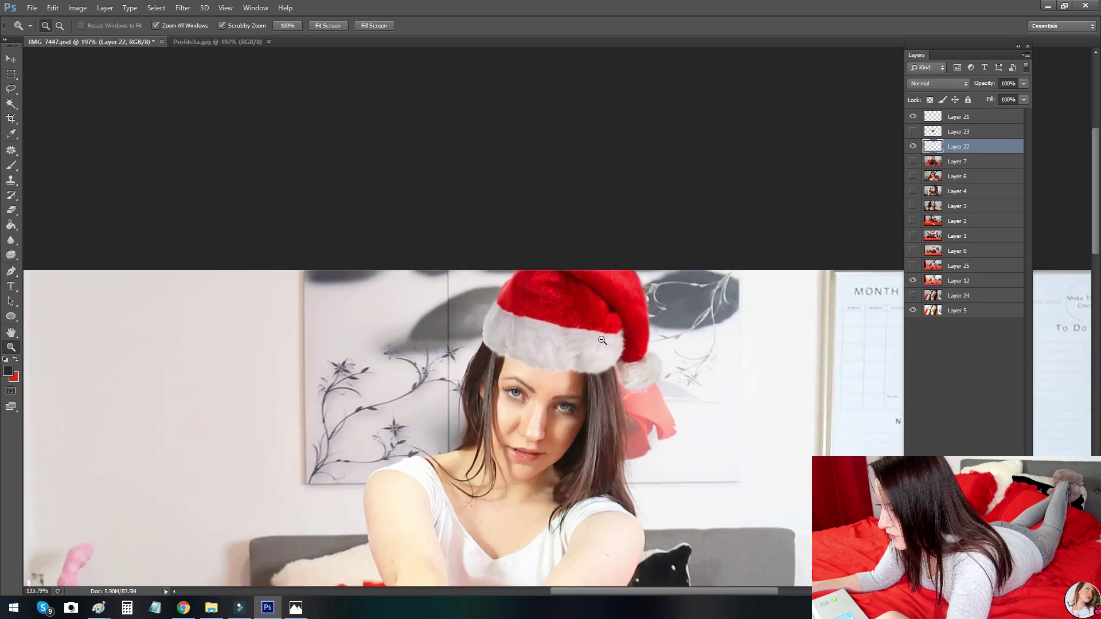
scroll(602, 340, up, 4)
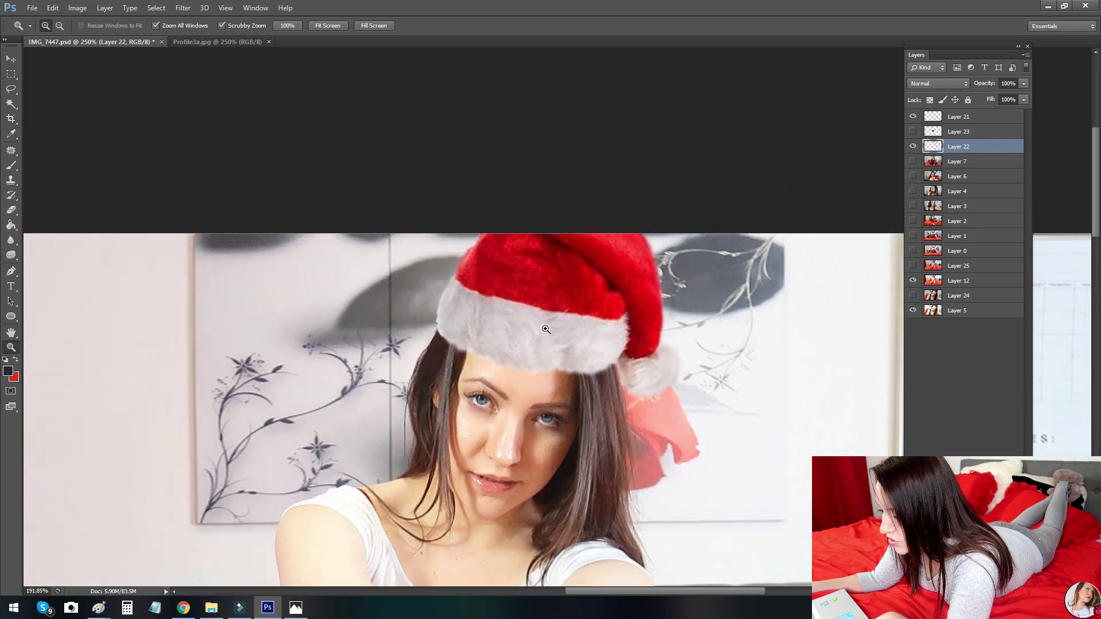
scroll(546, 329, down, 7)
scroll(497, 341, up, 4)
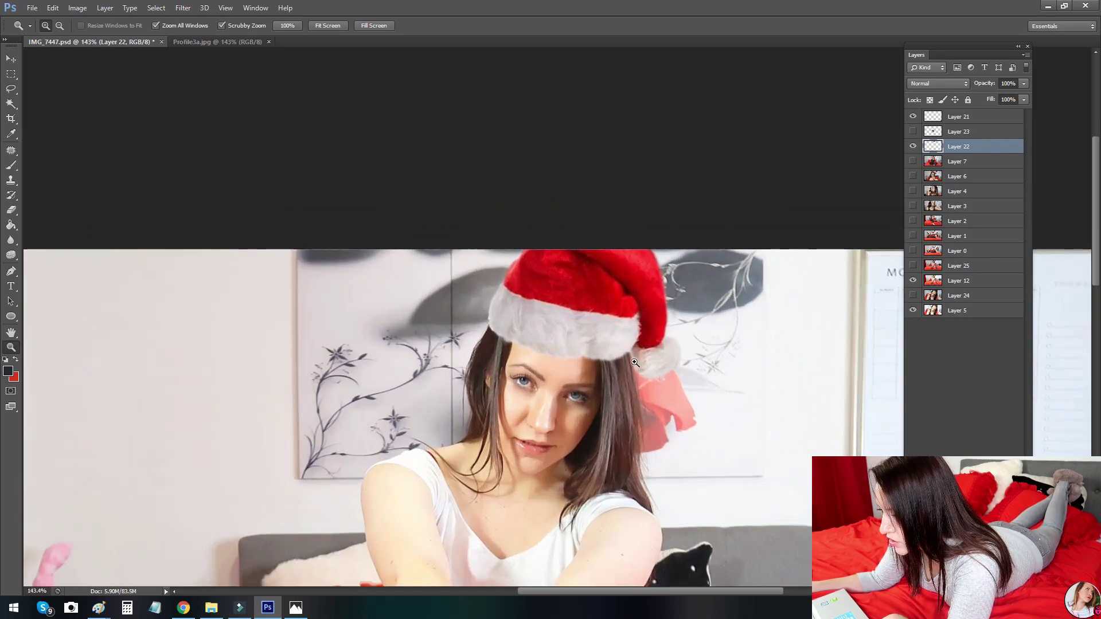
scroll(666, 373, up, 2)
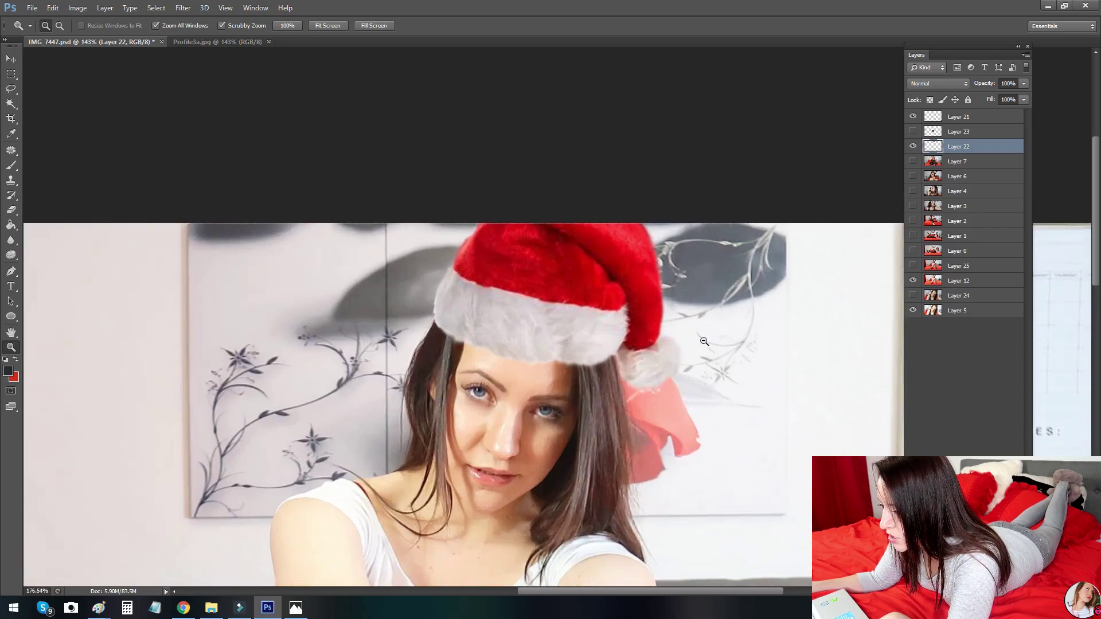
scroll(560, 383, down, 12)
scroll(561, 384, up, 4)
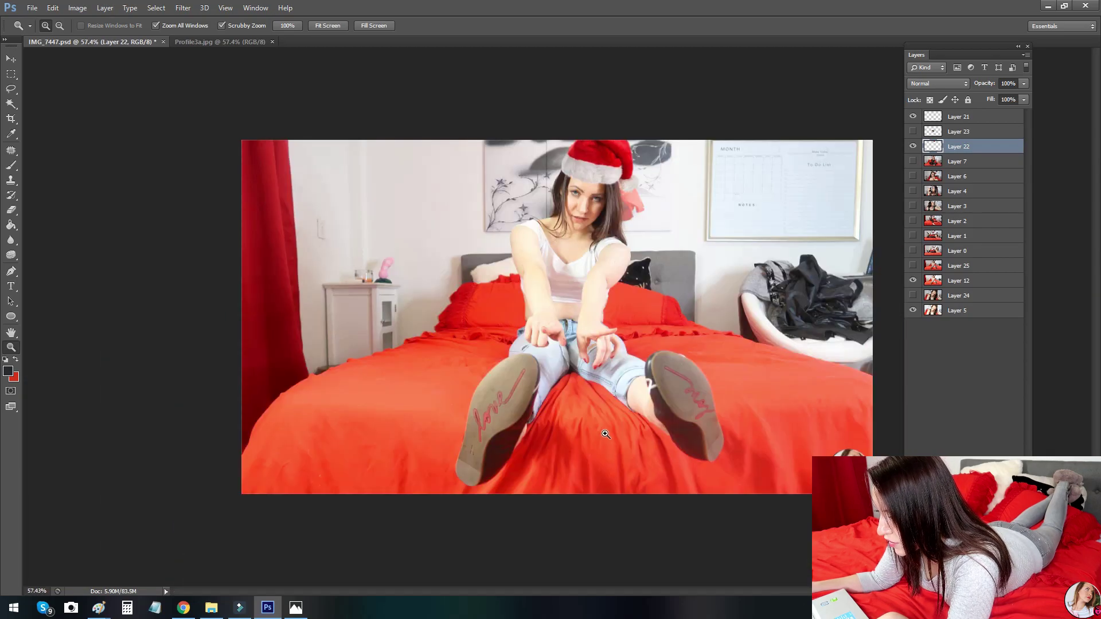
scroll(436, 207, up, 13)
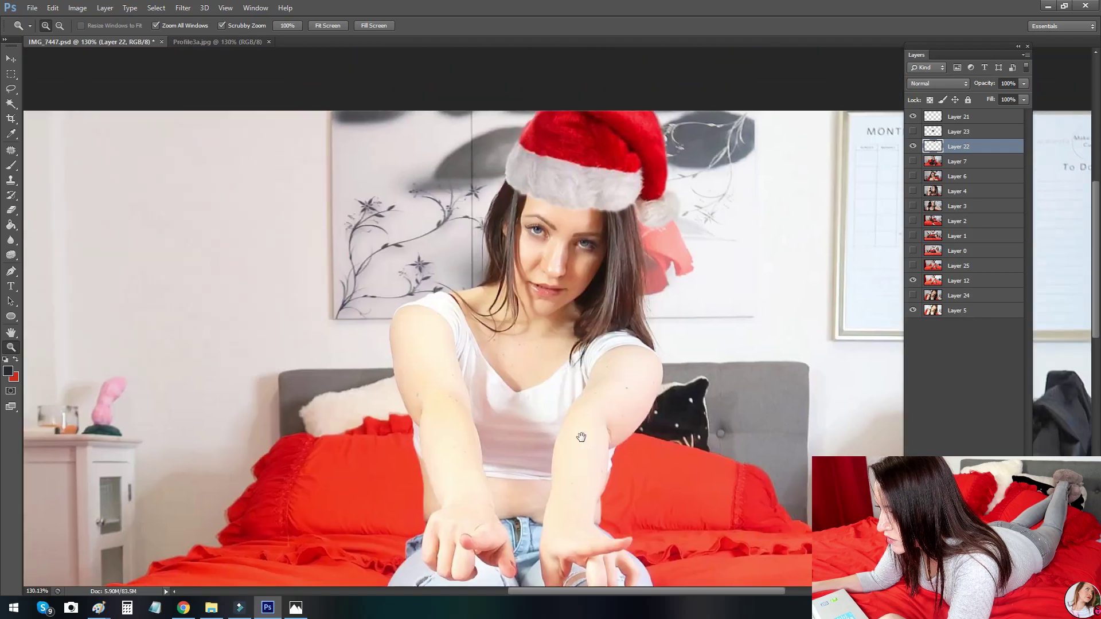
scroll(595, 393, up, 4)
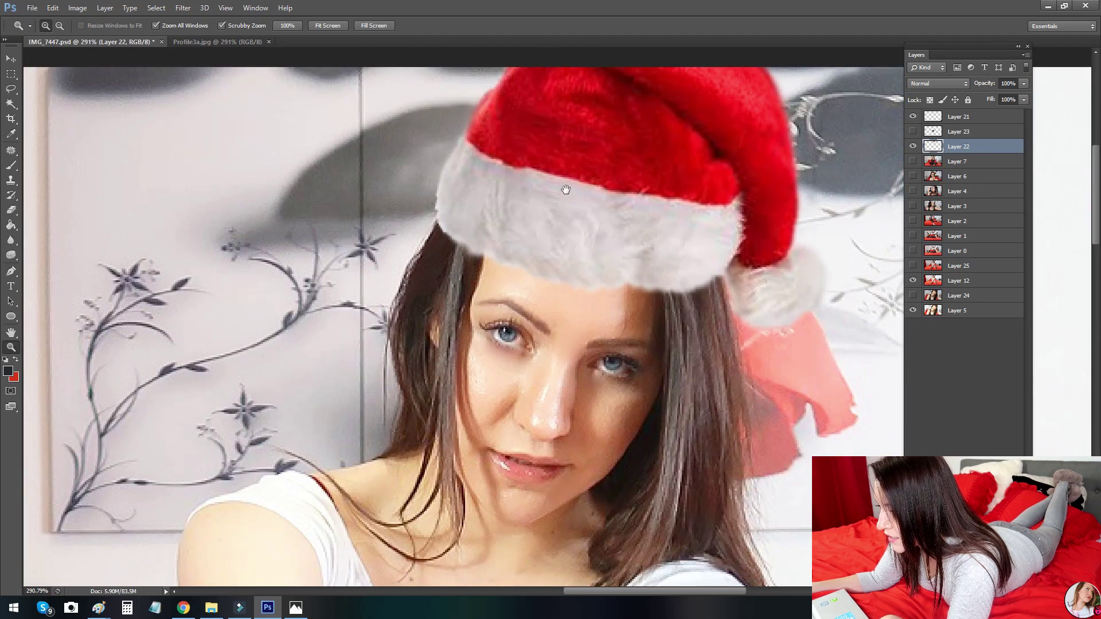
drag(565, 189, 479, 251)
scroll(555, 280, down, 2)
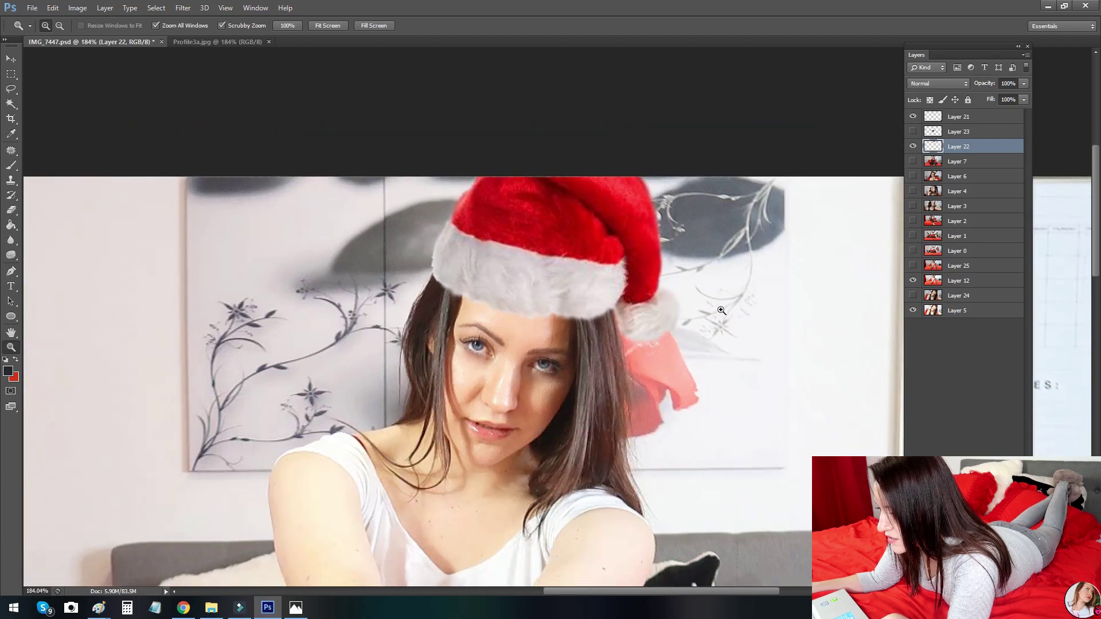
scroll(630, 283, down, 5)
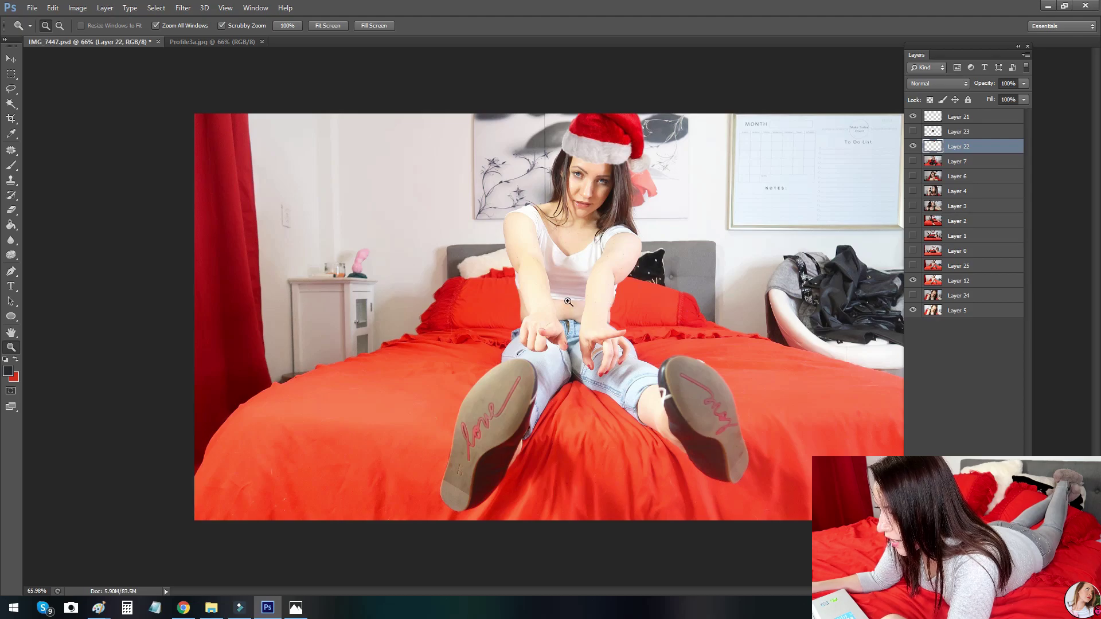
scroll(619, 224, up, 5)
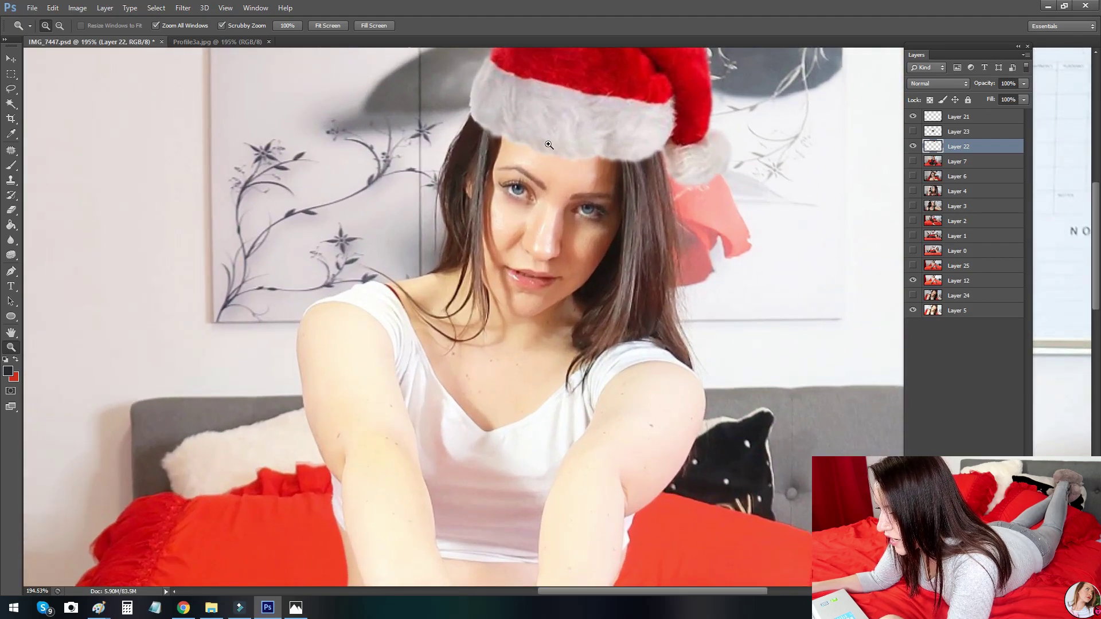
drag(522, 179, 514, 271)
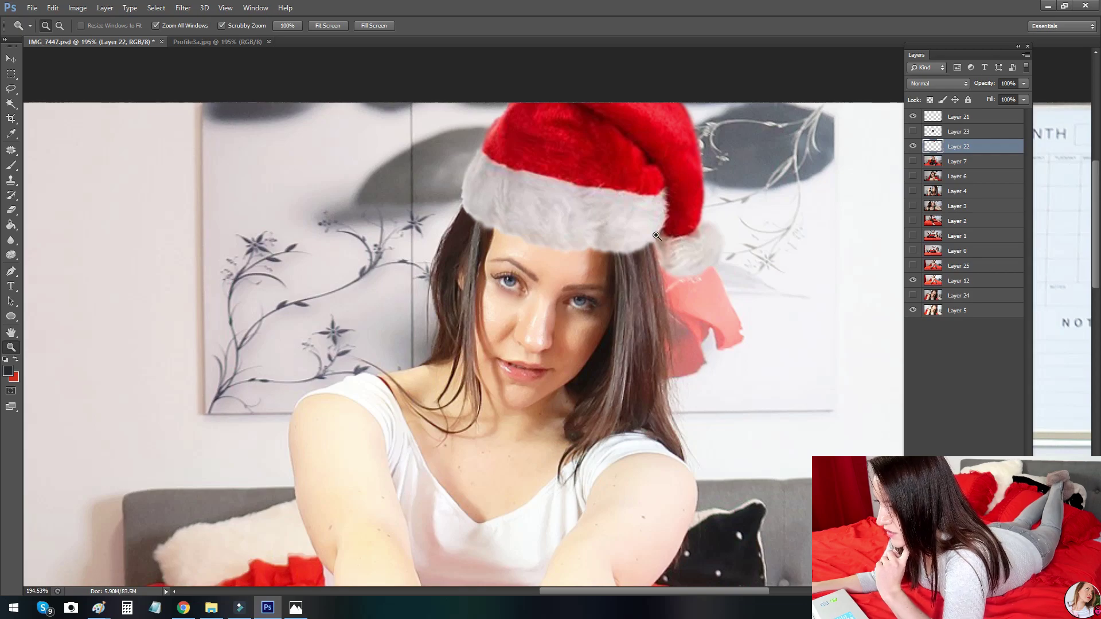
scroll(678, 290, down, 6)
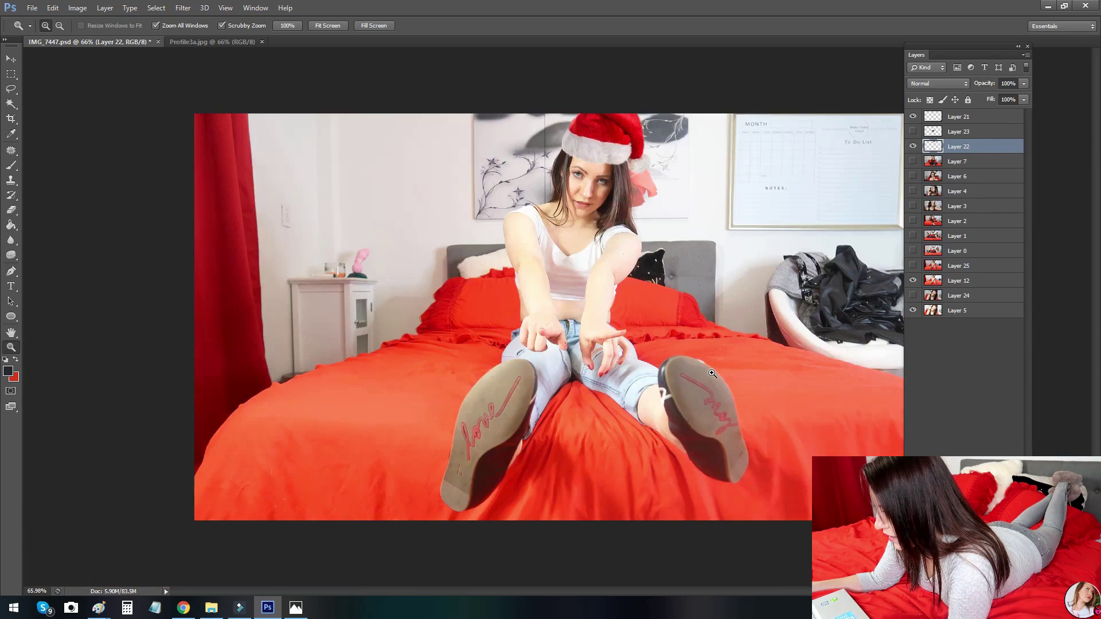
scroll(743, 336, up, 1)
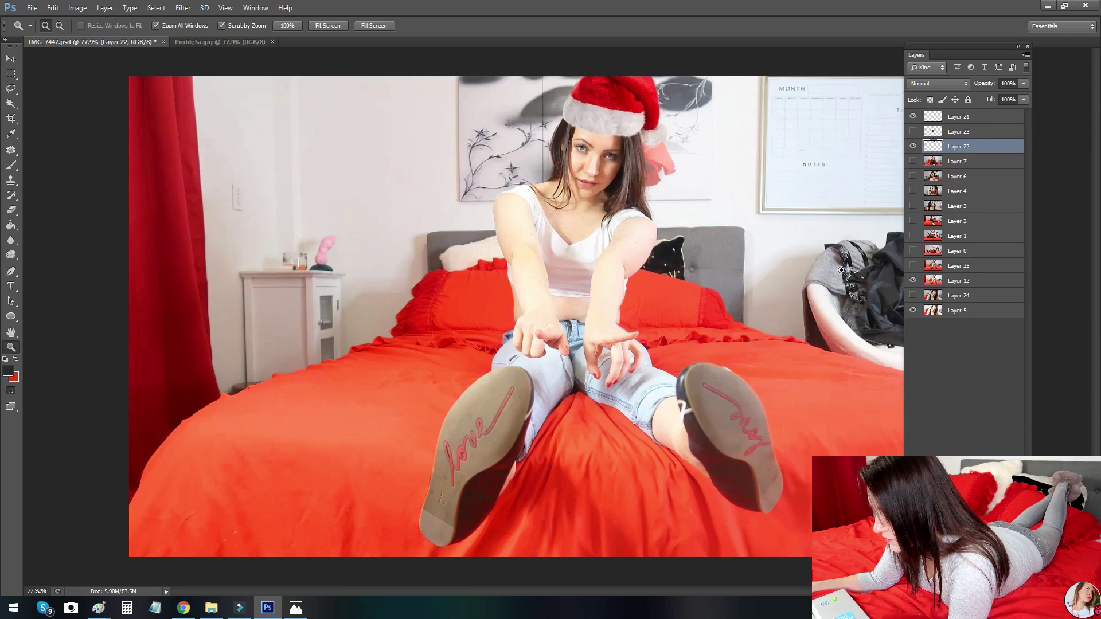
Step: Show and select Layer 23, then trace the elf ear's lower edge with the Pen tool from the earlobe towards the tip
click(912, 131)
click(934, 131)
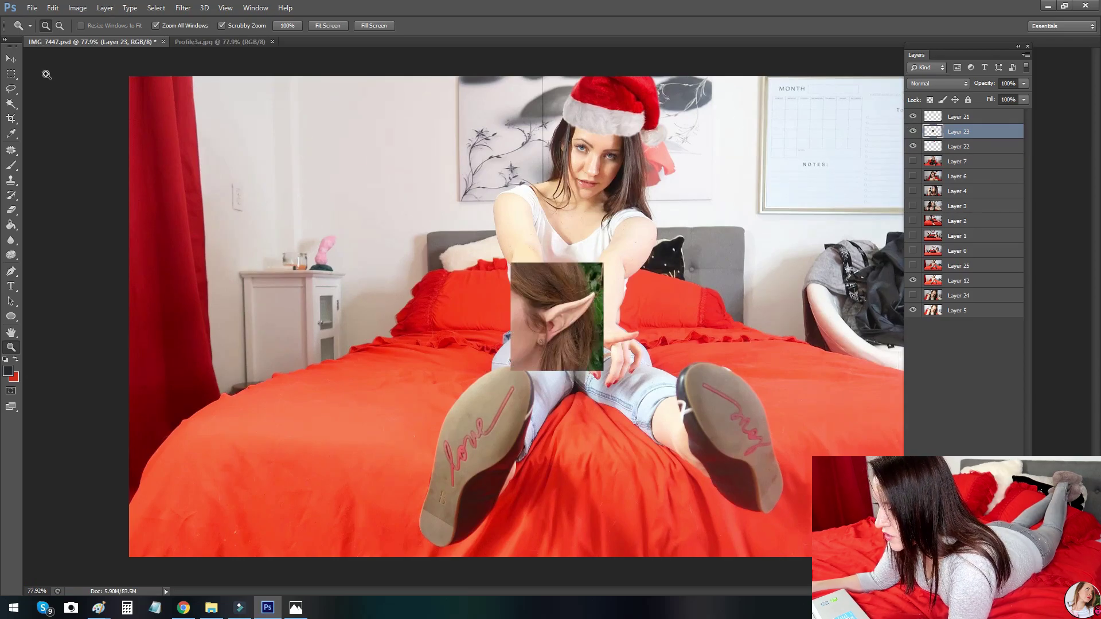
scroll(555, 312, up, 10)
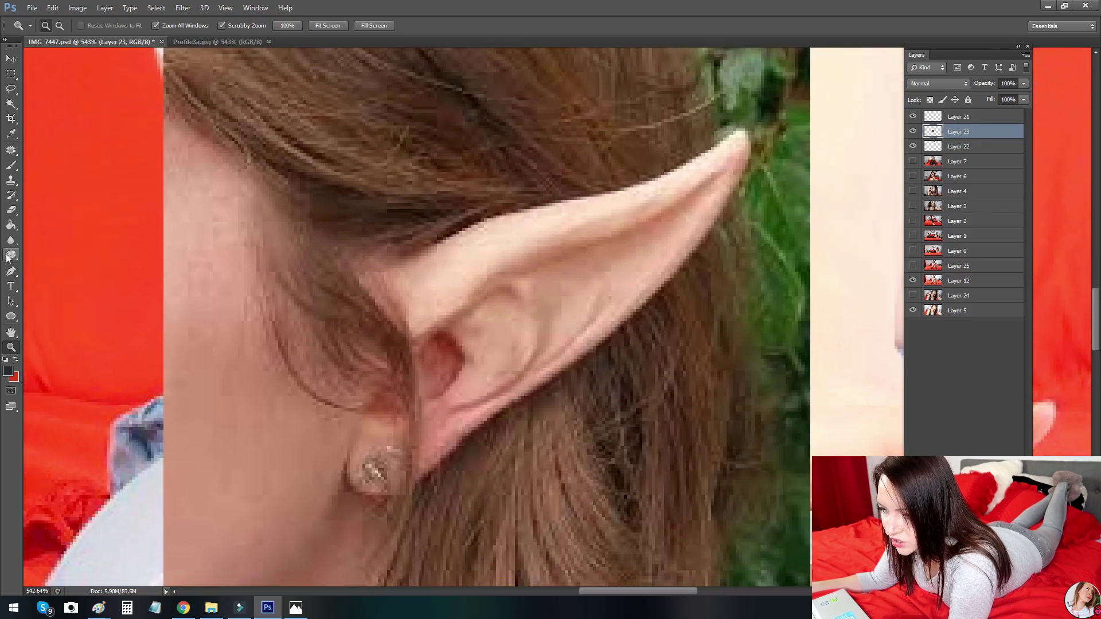
click(11, 271)
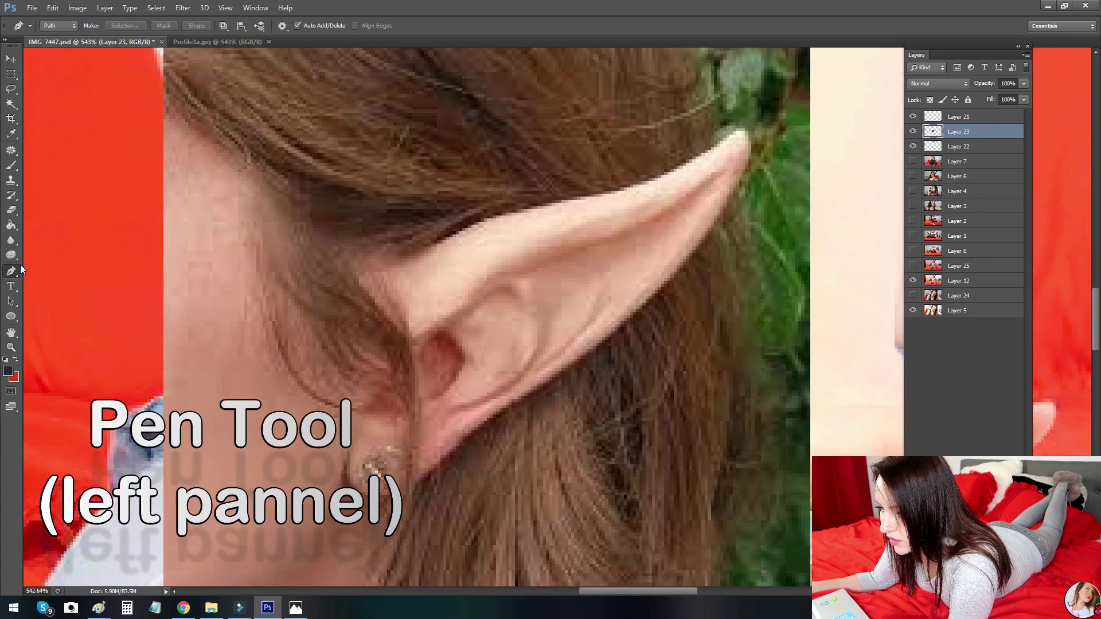
click(359, 491)
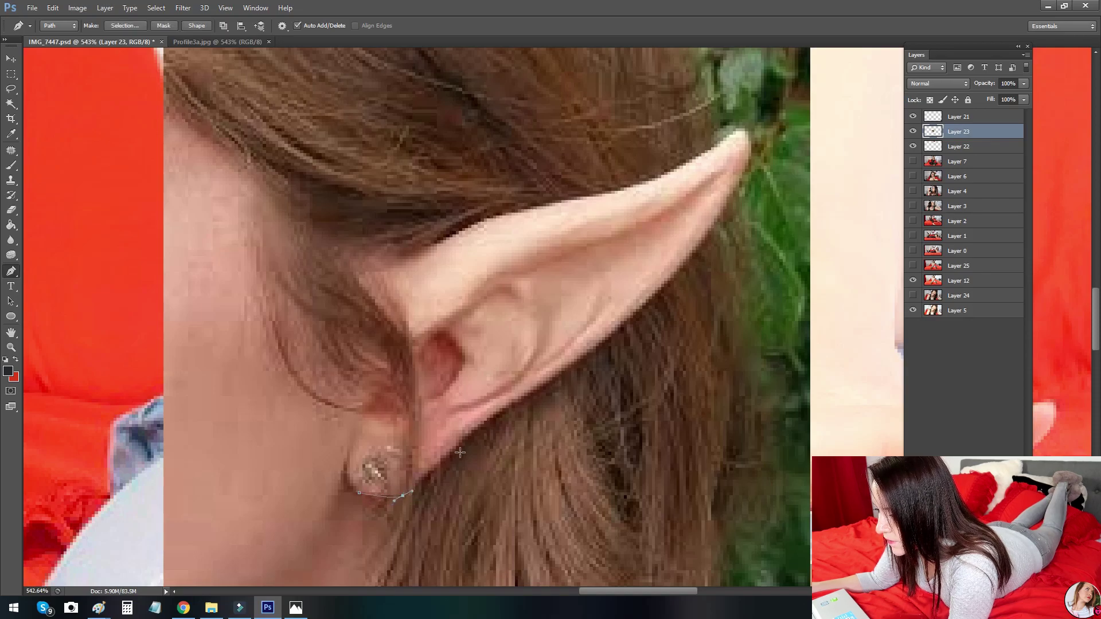
drag(459, 448, 510, 407)
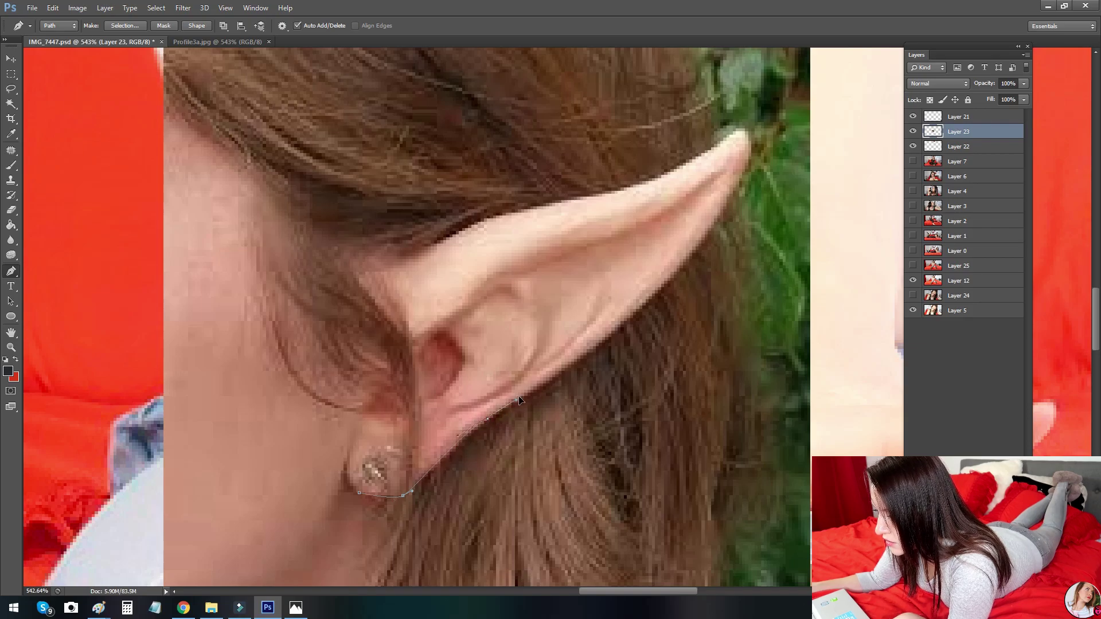
drag(599, 346, 619, 330)
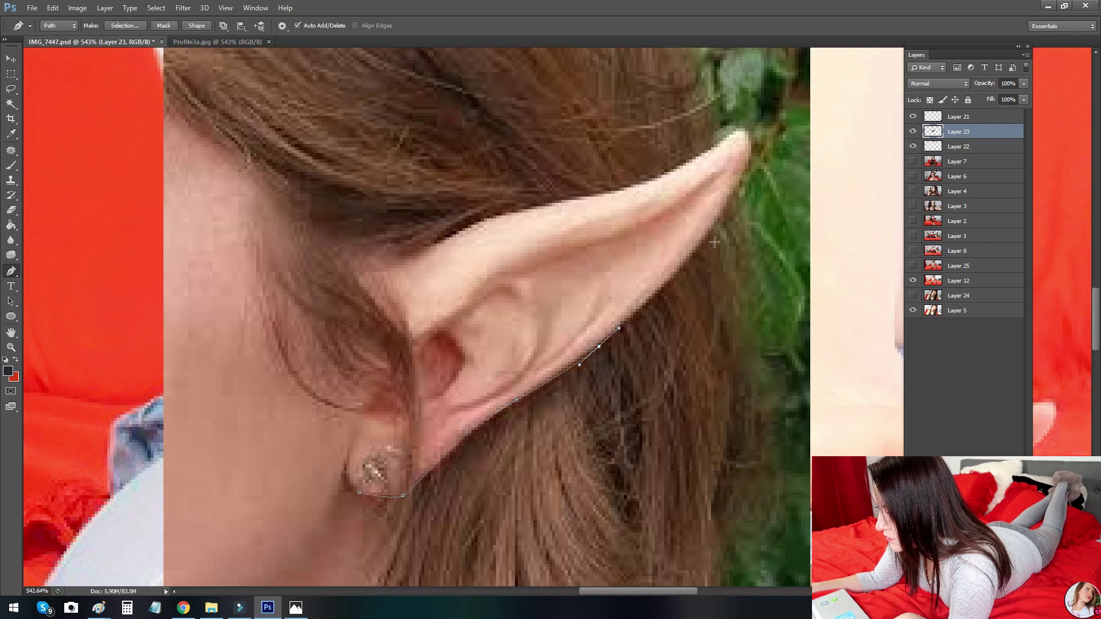
key(ctrl+z)
drag(599, 344, 638, 313)
drag(689, 260, 697, 253)
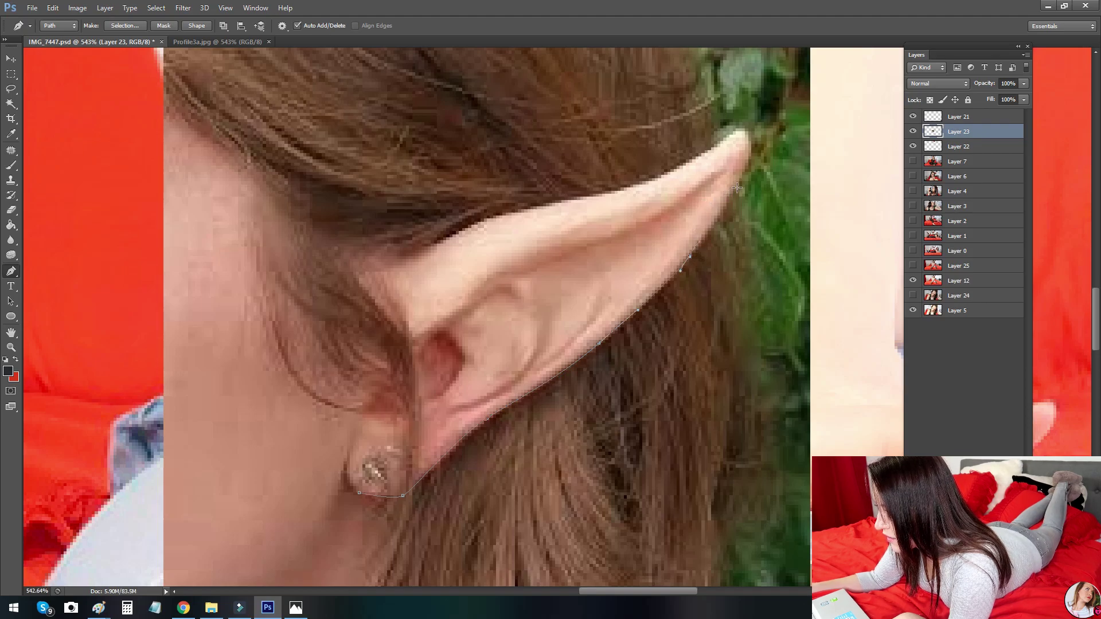
Step: Continue the pen path around the ear's pointed tip, along its upper edge and down the front to the earring
click(748, 136)
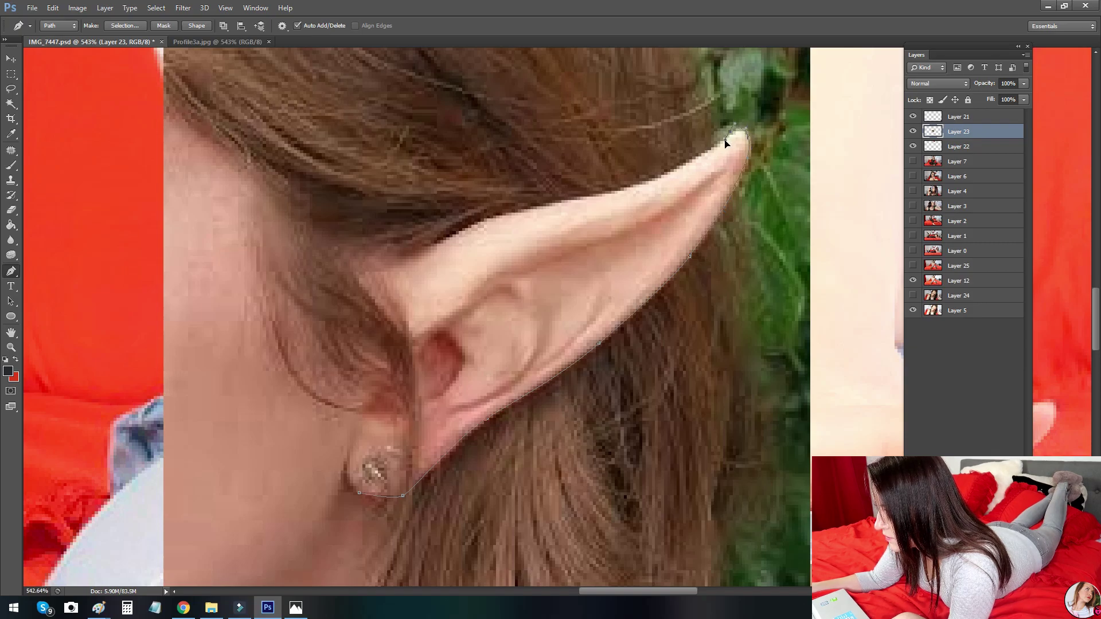
key(ctrl+z)
click(676, 167)
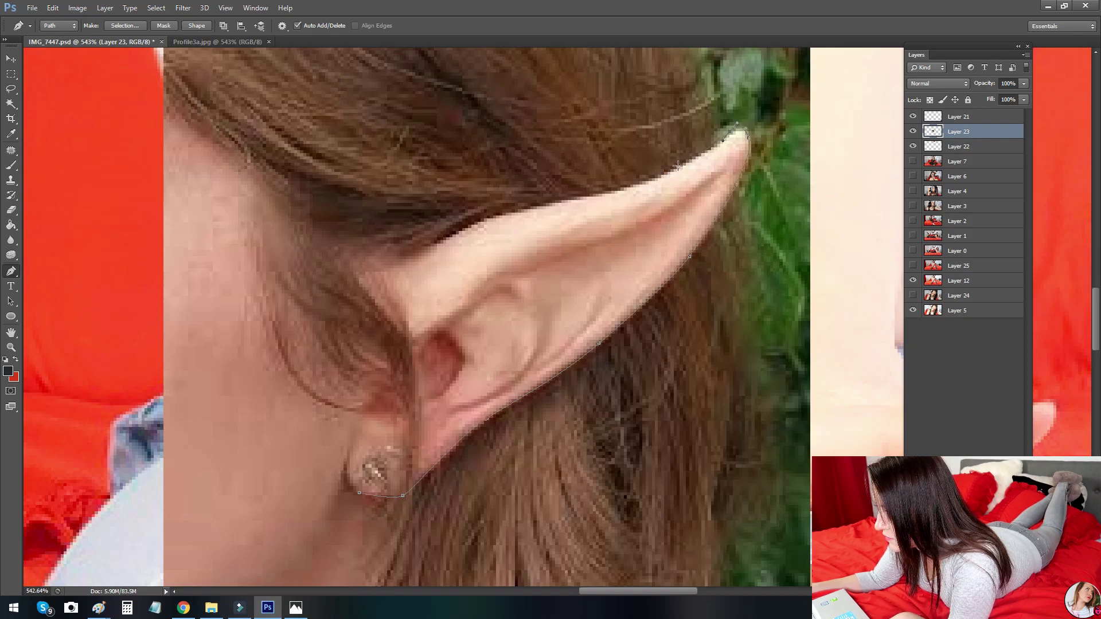
key(ctrl+z)
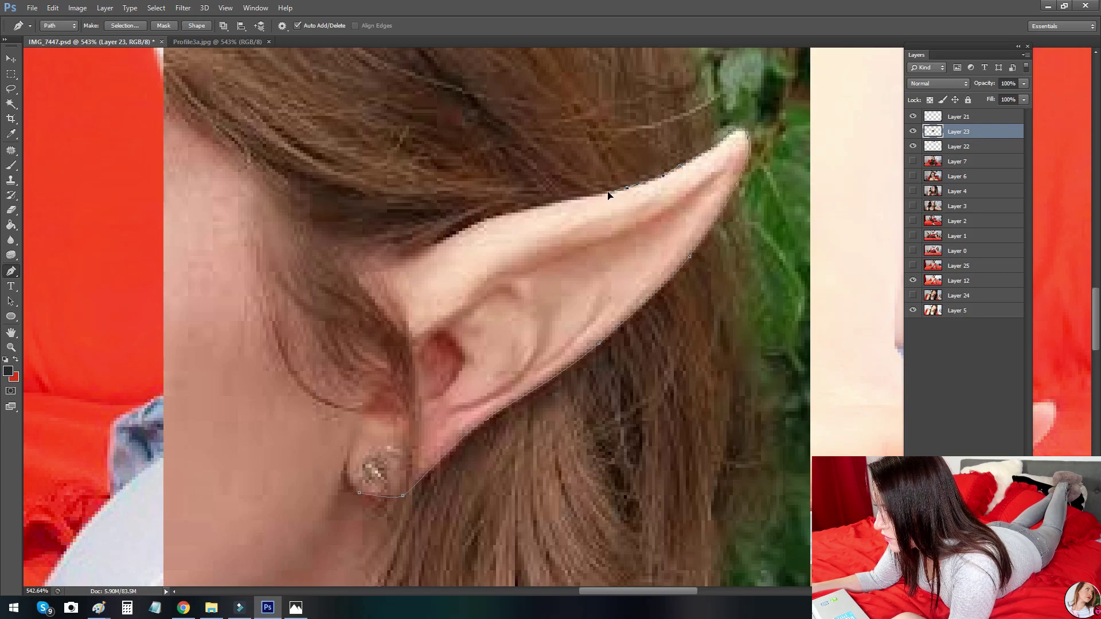
drag(543, 207, 383, 251)
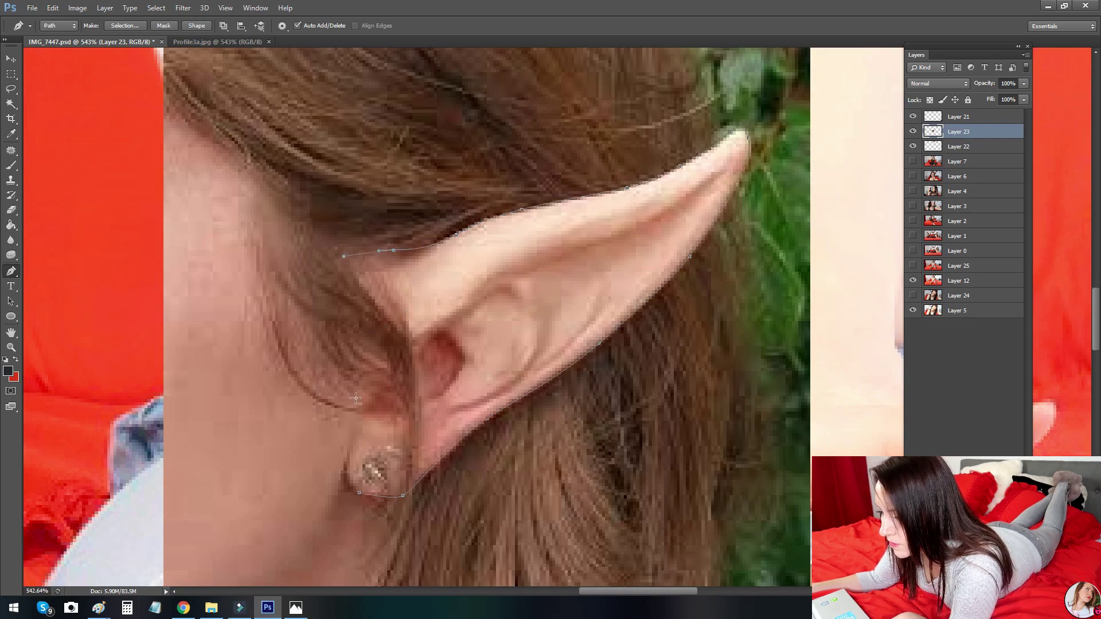
drag(347, 459, 347, 466)
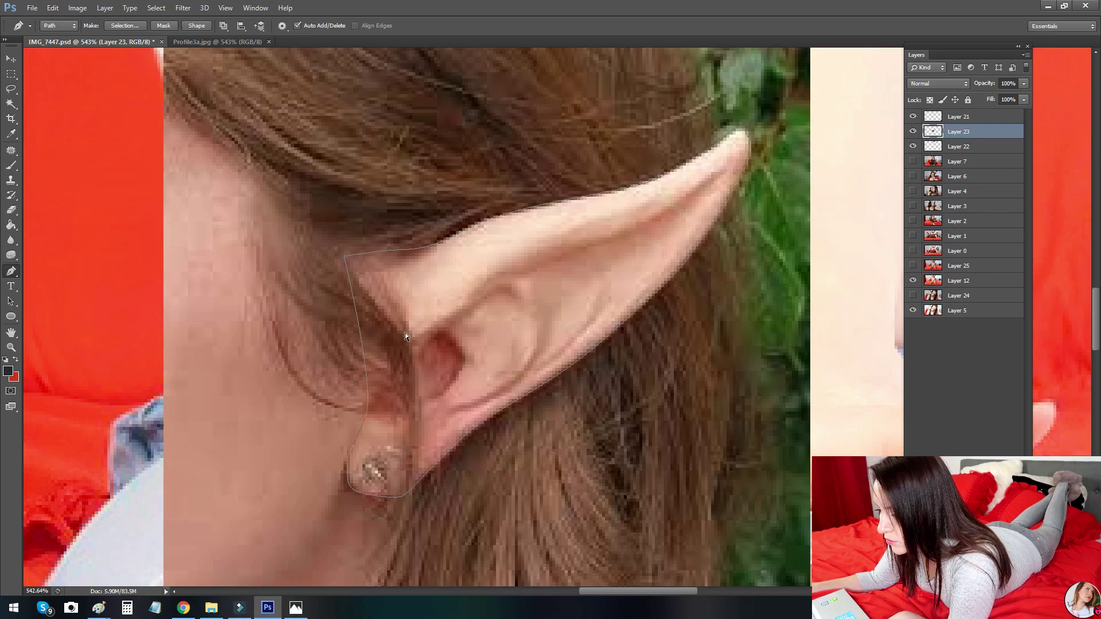
Step: Undo the path's closing segment, retrace the curve around the earring's lower edge and close the path at its starting point
click(58, 10)
click(81, 43)
drag(365, 465, 504, 379)
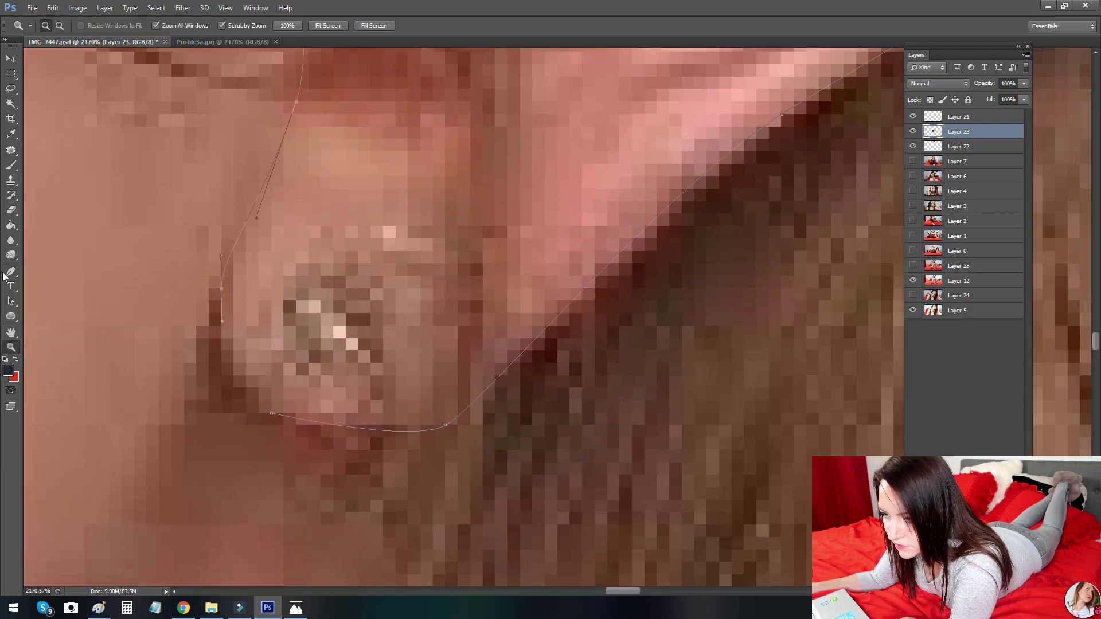
click(10, 271)
drag(233, 373, 249, 395)
key(ctrl+z)
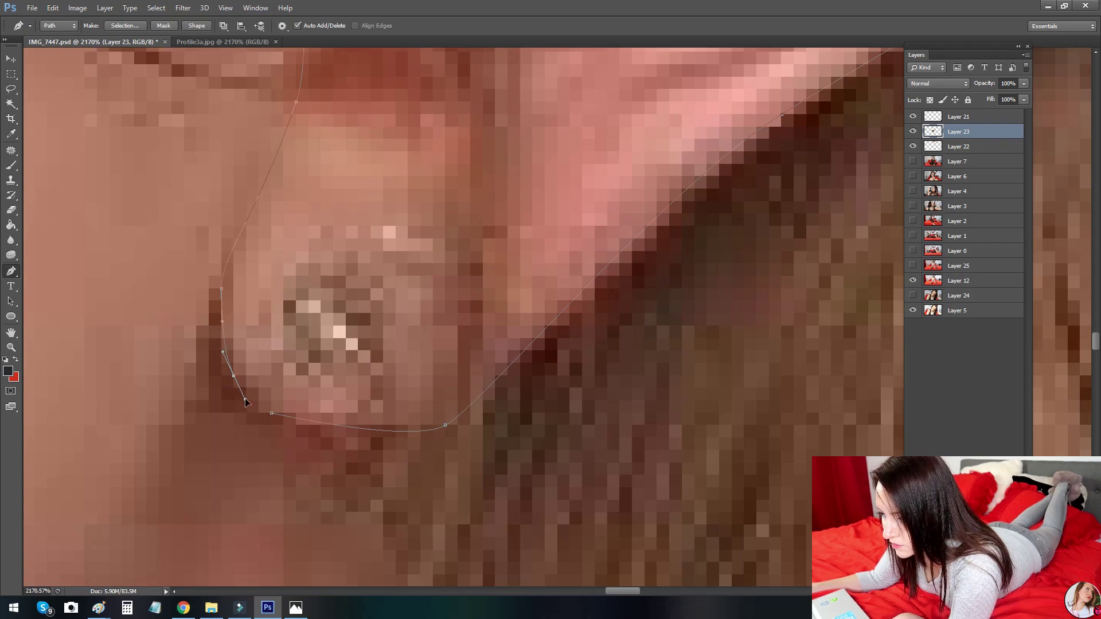
click(272, 414)
key(z)
drag(565, 293, 375, 483)
key(m)
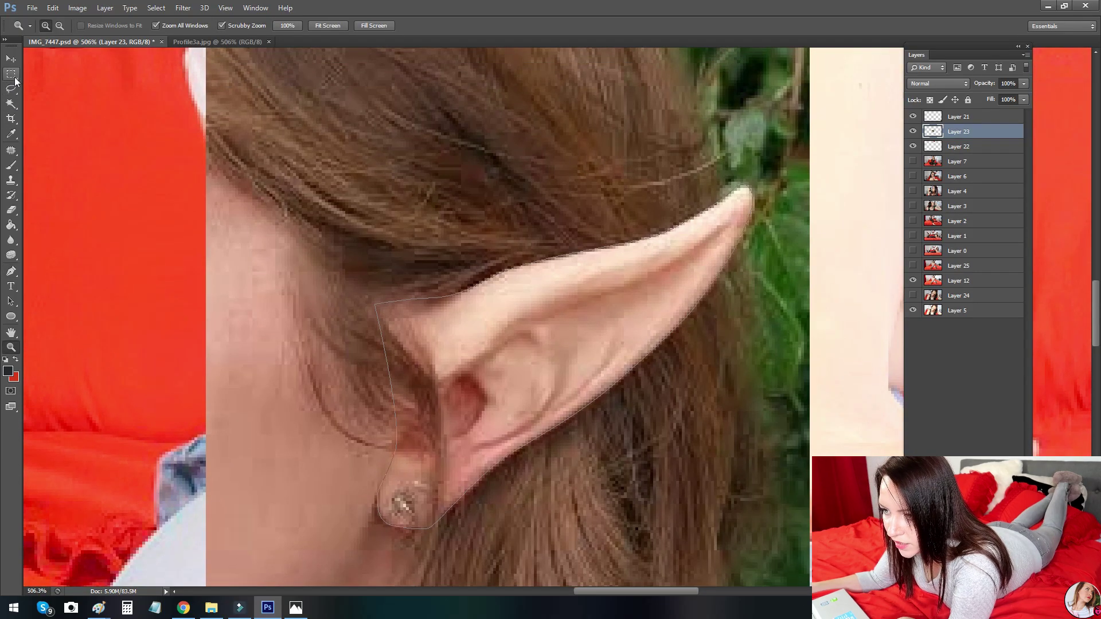
right_click(532, 319)
click(10, 63)
right_click(544, 287)
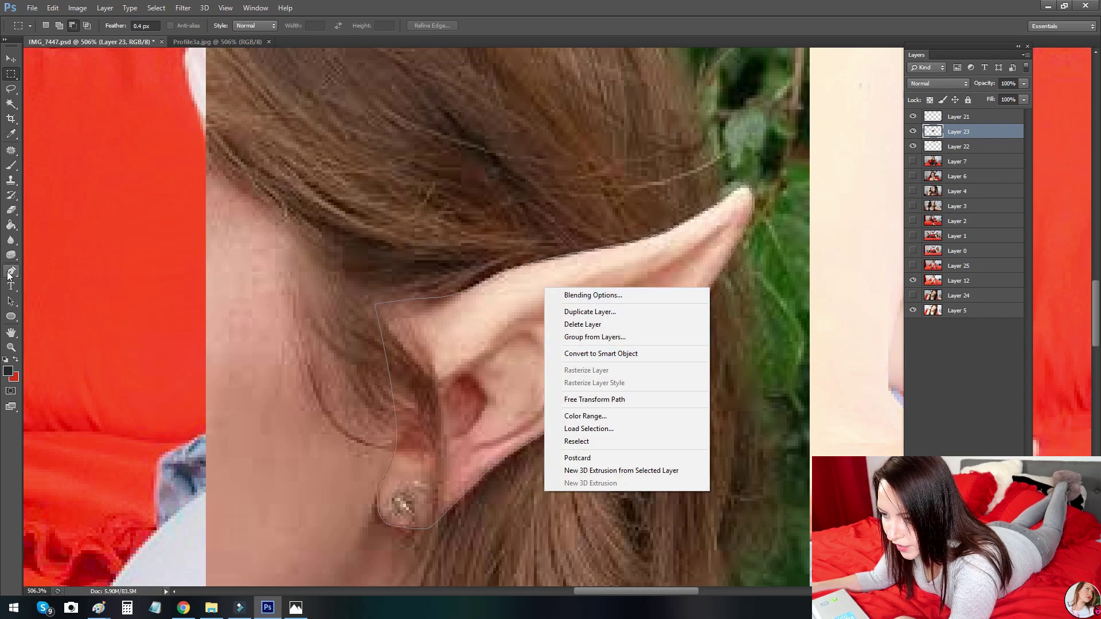
key(Escape)
Step: Make a selection from the closed pen path around the elf ear
key(p)
right_click(569, 299)
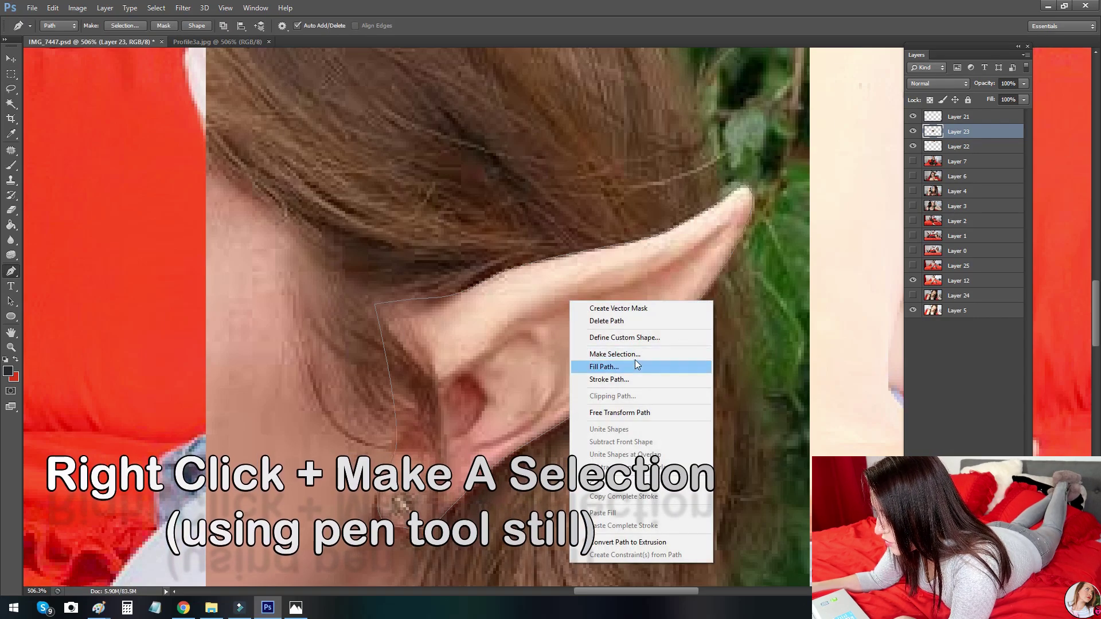
click(637, 353)
click(605, 183)
Step: Separate the selected ear onto its own new layer and delete Layer 23 with the rest of the source picture
key(m)
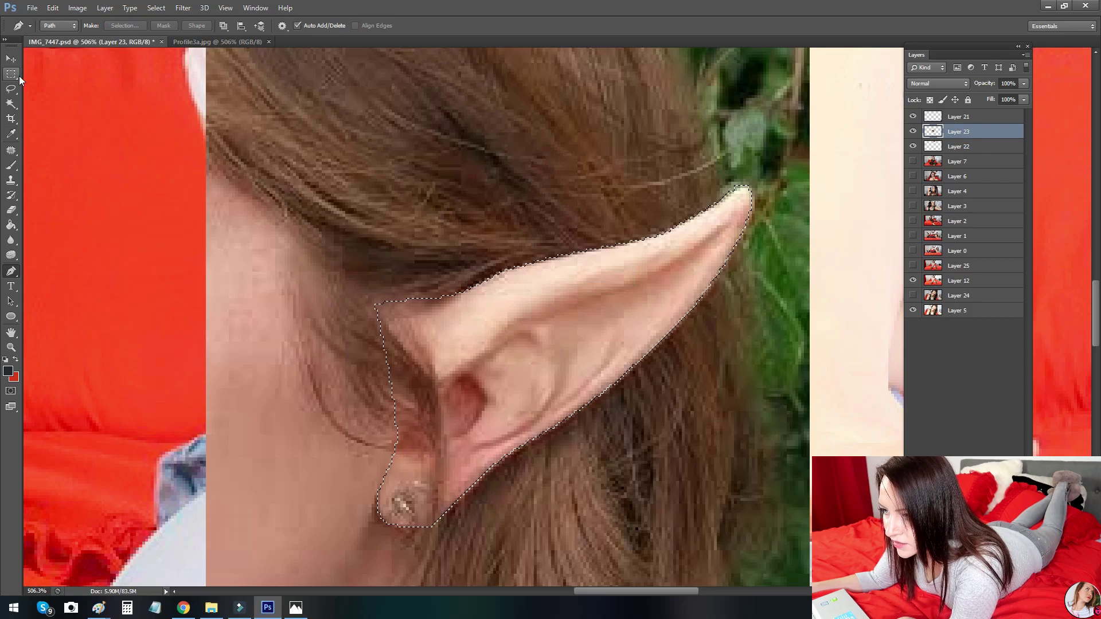
right_click(555, 261)
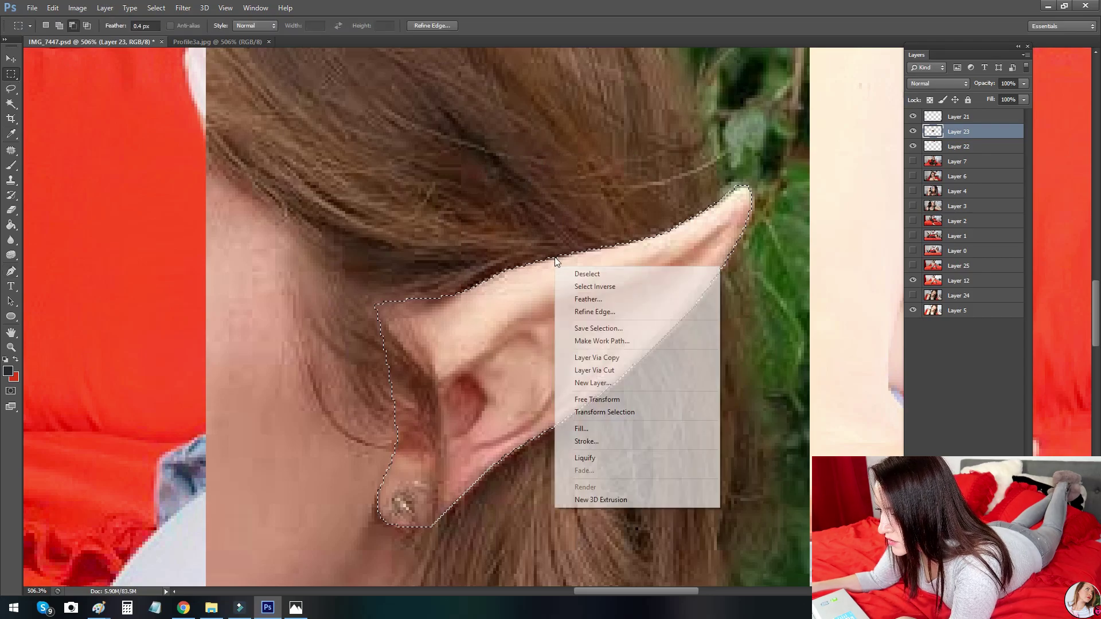
click(623, 365)
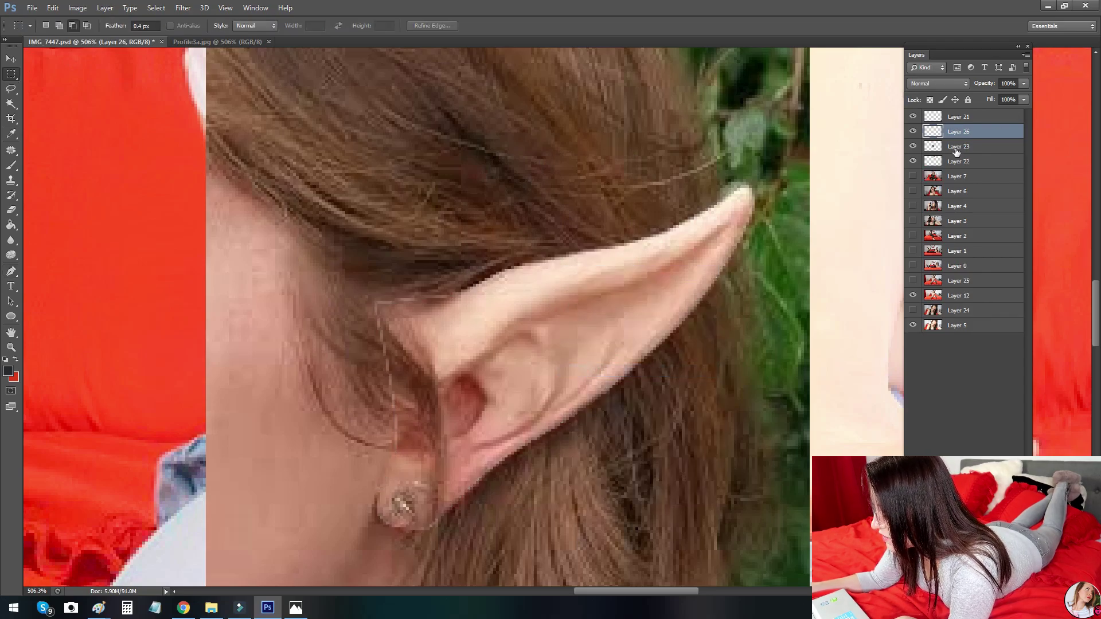
right_click(959, 147)
click(852, 197)
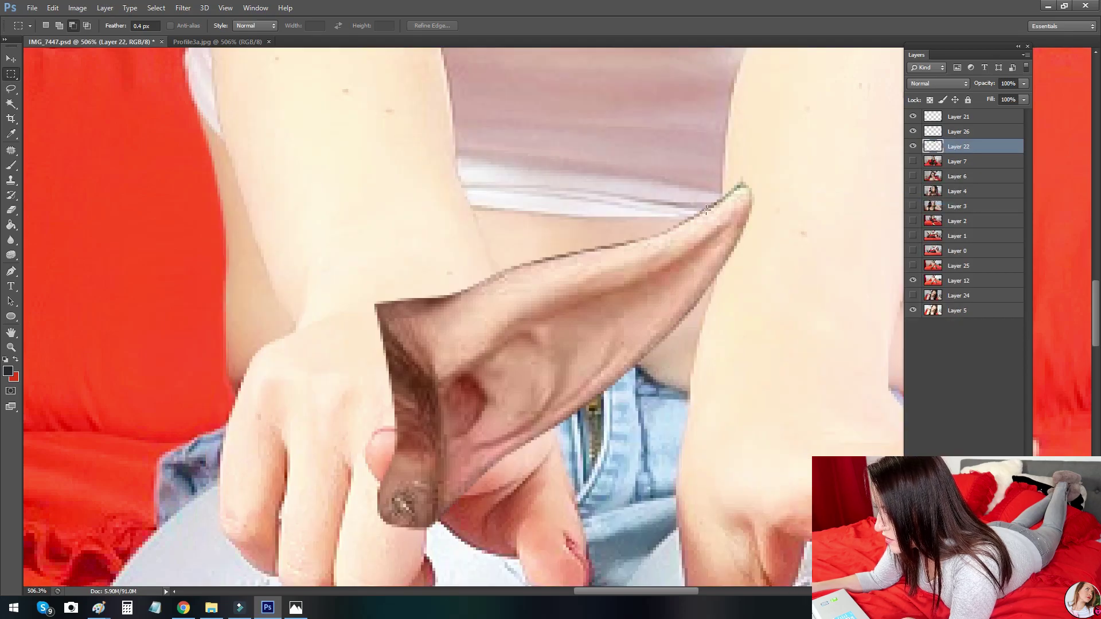
key(z)
drag(638, 239, 564, 265)
drag(573, 270, 516, 372)
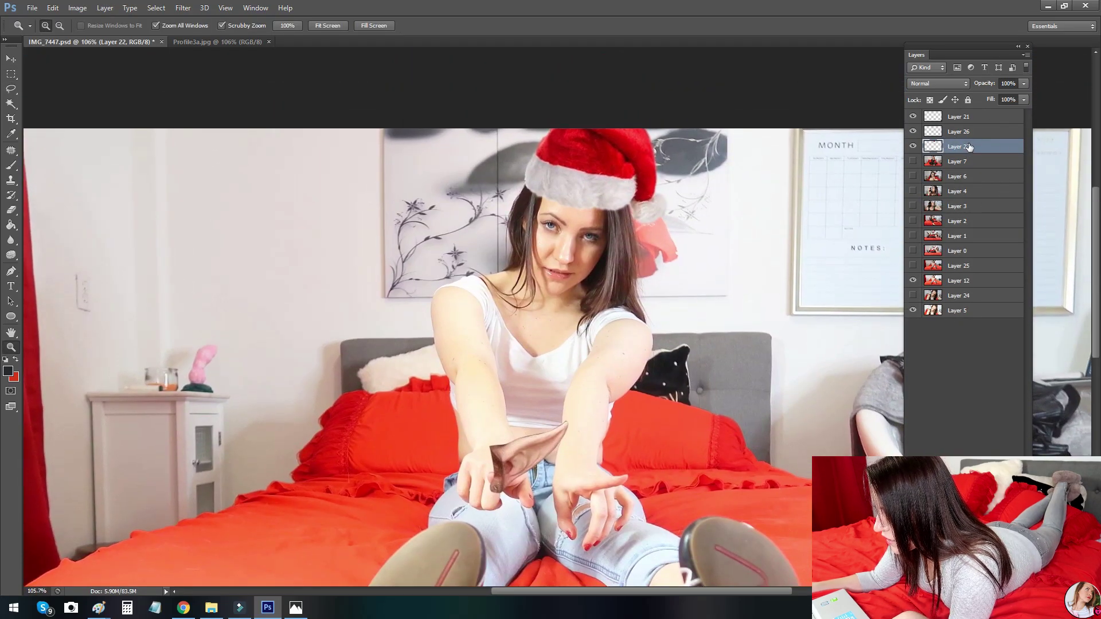
right_click(611, 281)
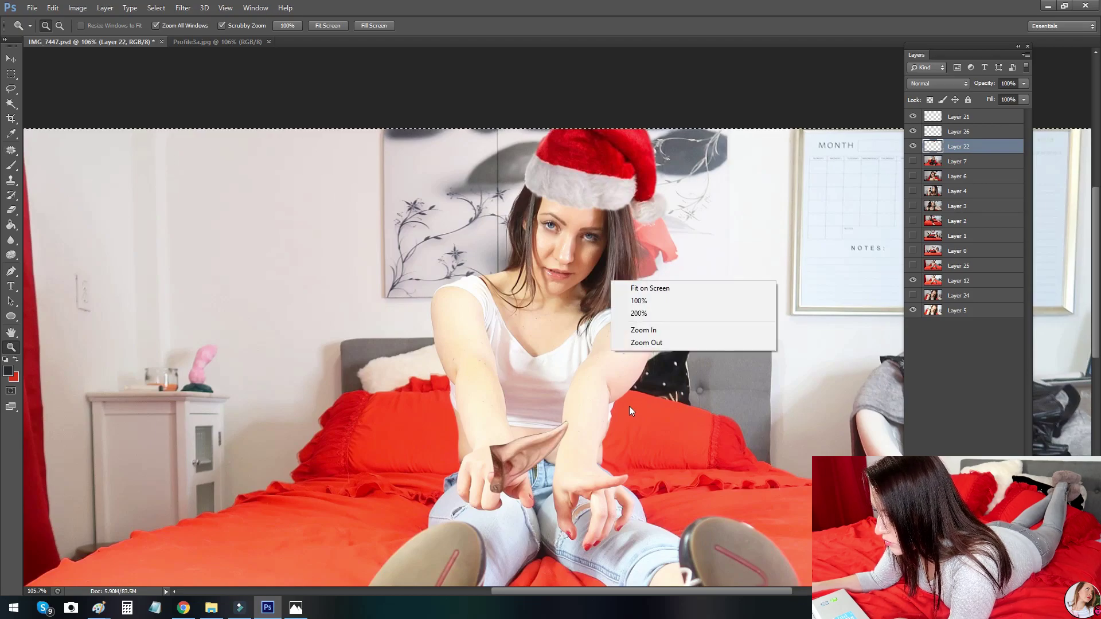
click(16, 73)
right_click(536, 245)
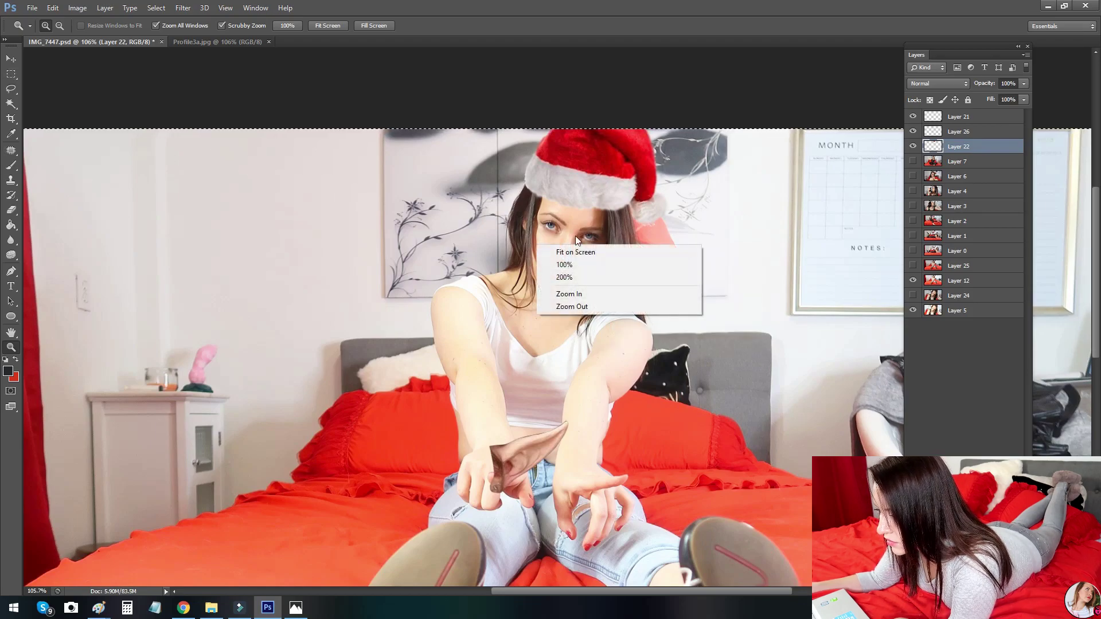
click(11, 79)
right_click(534, 327)
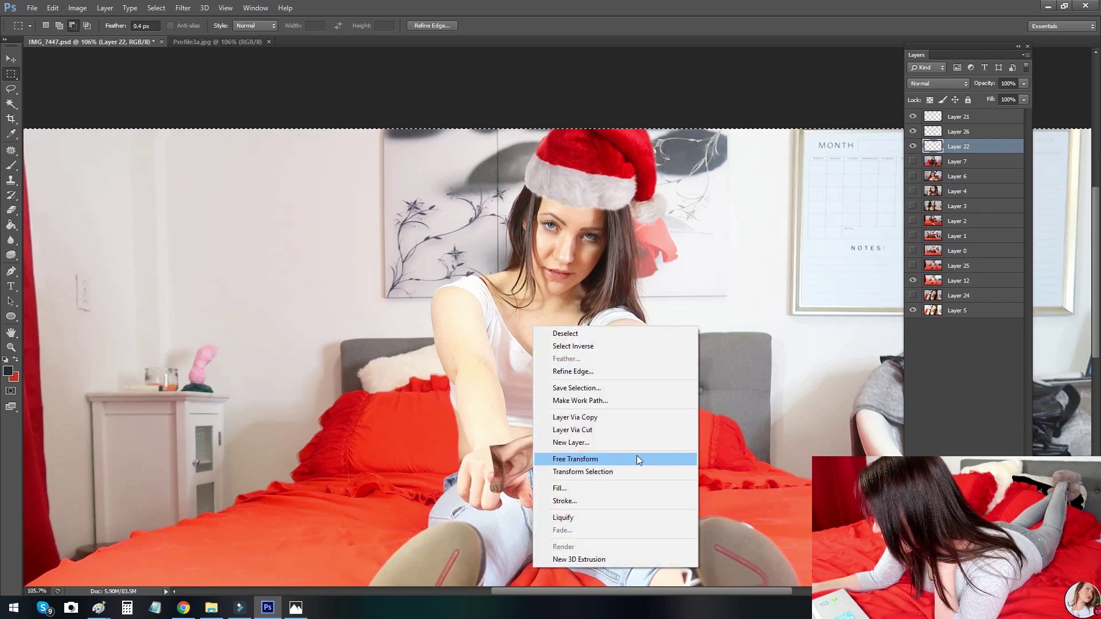
click(636, 458)
right_click(569, 350)
click(629, 517)
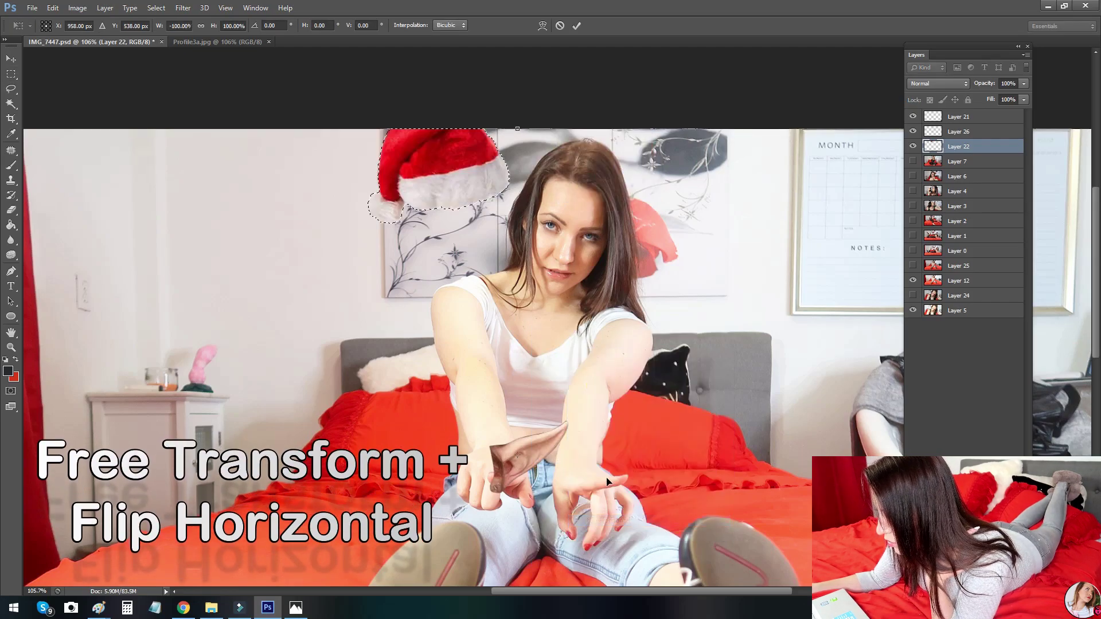
key(Return)
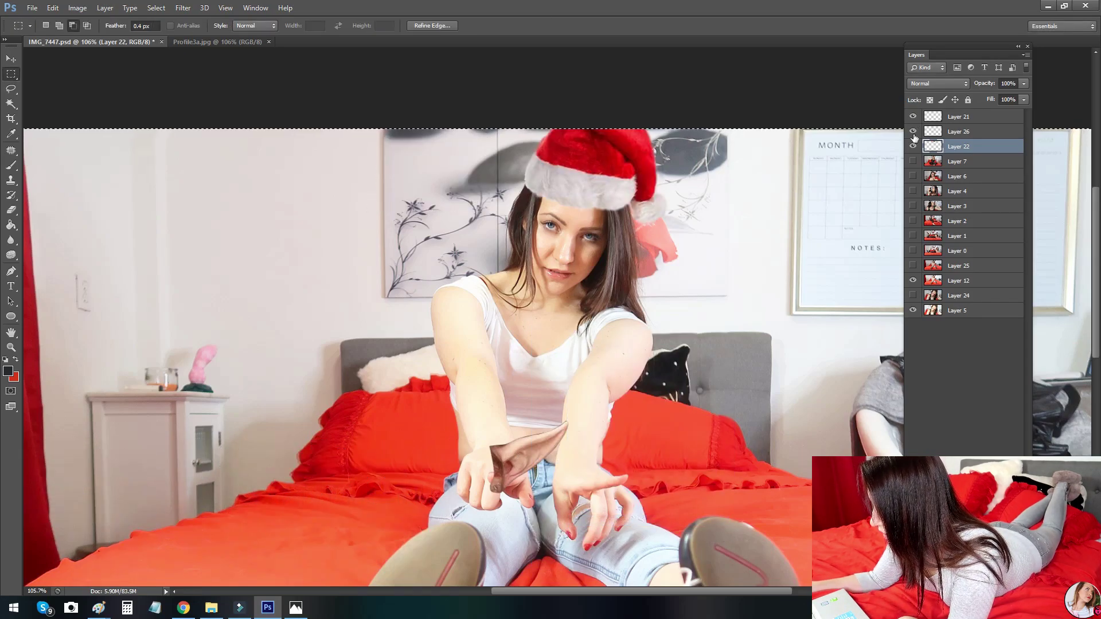
Step: Select the ear on Layer 26, flip it horizontally with Free Transform and move it up beside the right side of the woman's head
click(913, 133)
click(913, 133)
click(940, 133)
right_click(585, 389)
click(535, 346)
right_click(599, 365)
click(627, 261)
right_click(631, 266)
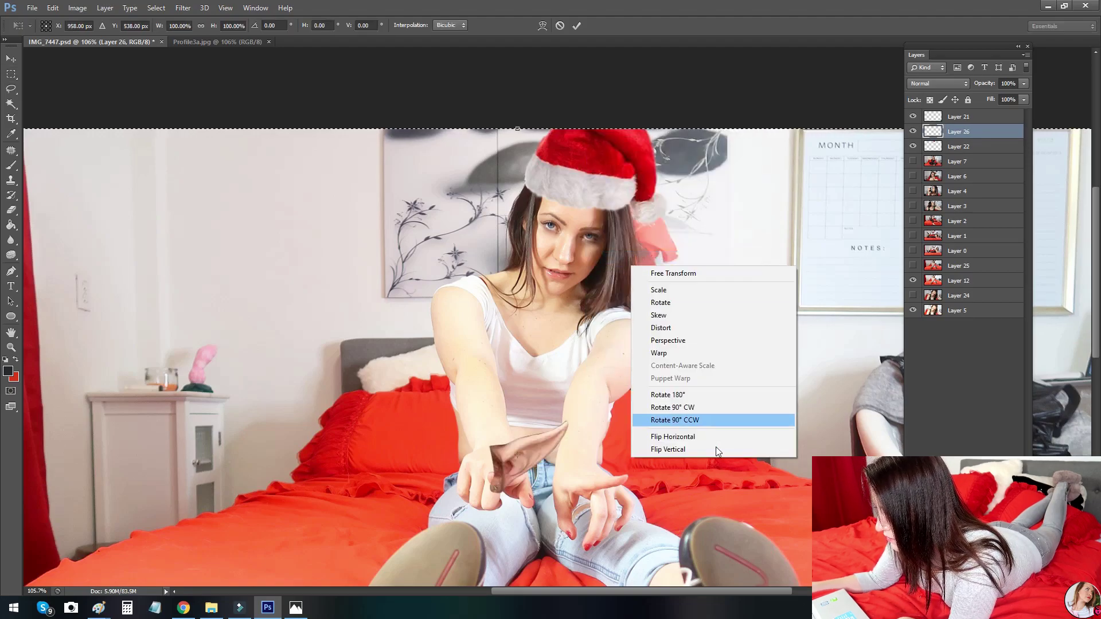
click(711, 436)
drag(648, 496, 633, 243)
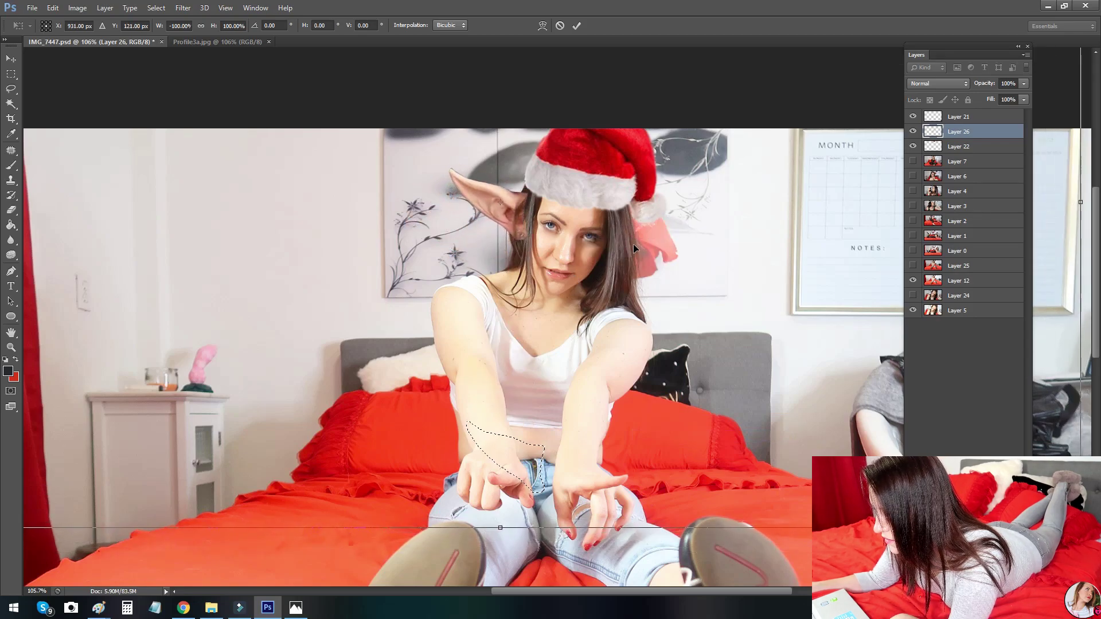
key(Return)
Step: Free Transform the ear to about 84% size, rotate it about 16.4° clockwise and set it against the hair below the hat
key(m)
drag(576, 269, 584, 337)
drag(593, 166, 583, 474)
drag(590, 314, 573, 487)
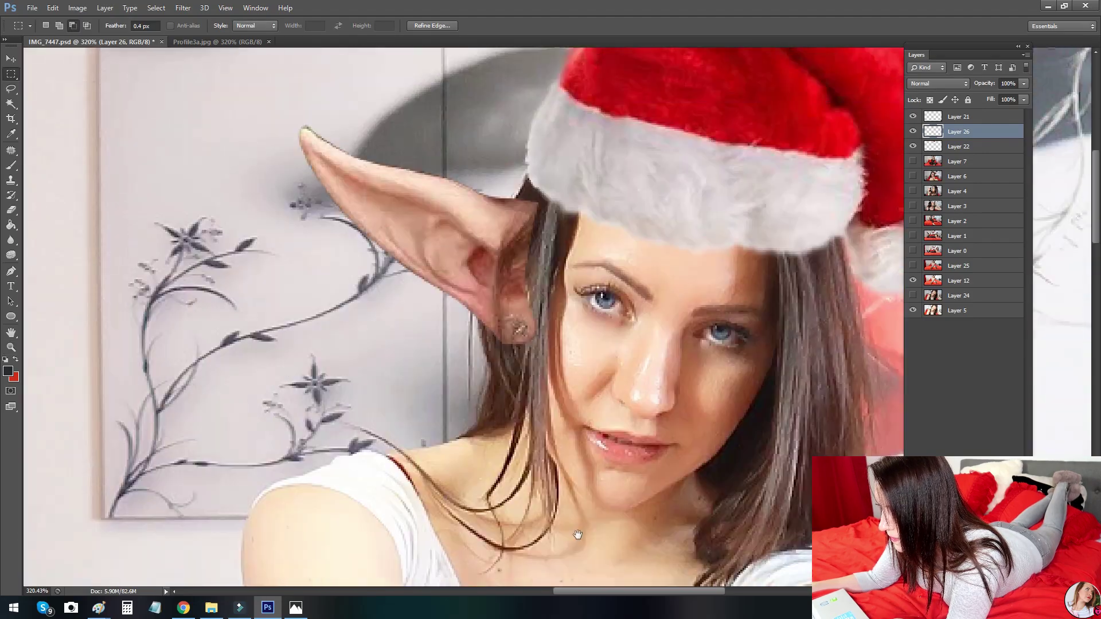
drag(554, 241, 554, 417)
drag(562, 474, 542, 380)
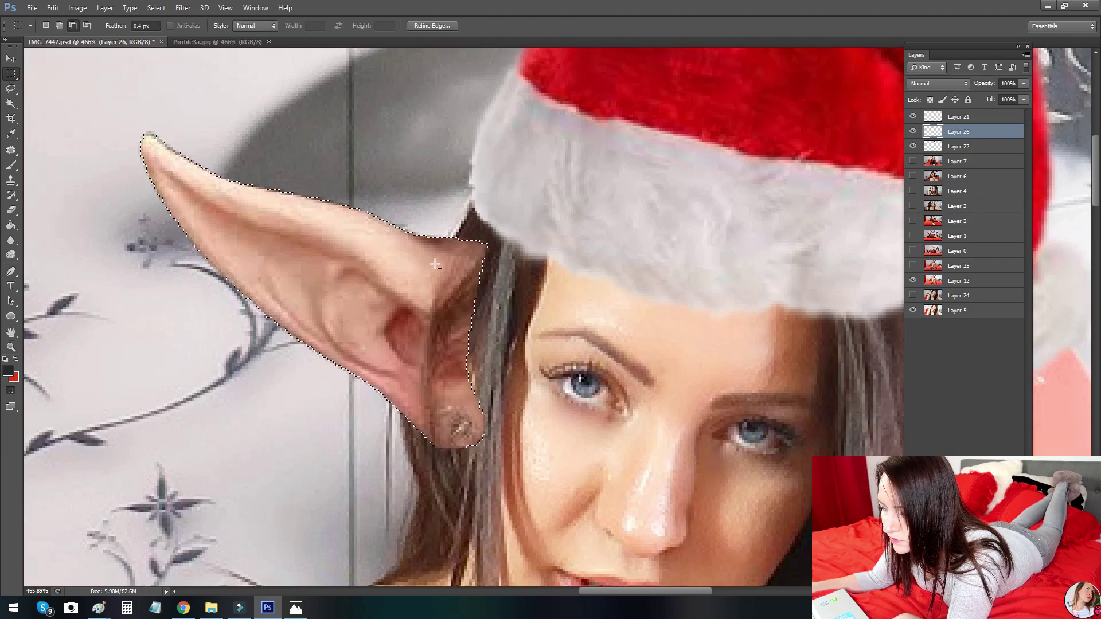
right_click(435, 263)
click(556, 396)
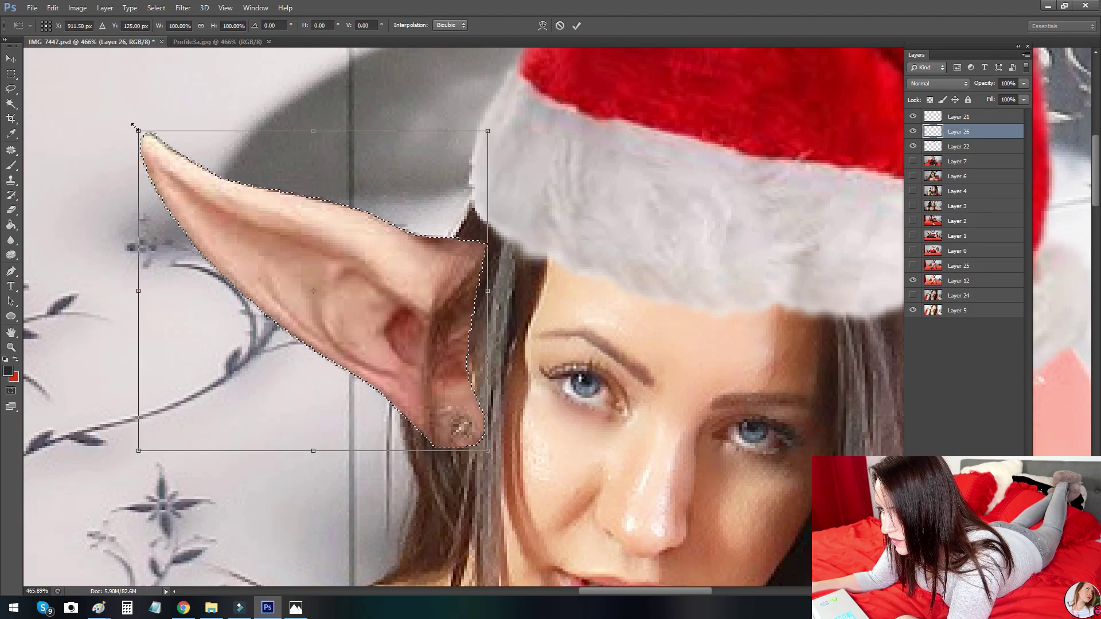
drag(138, 130, 197, 184)
drag(299, 270, 299, 191)
drag(511, 269, 509, 287)
drag(420, 298, 446, 317)
drag(519, 315, 501, 330)
drag(417, 315, 442, 310)
drag(526, 314, 524, 319)
mouse_move(427, 302)
mouse_down()
mouse_move(358, 311)
mouse_move(419, 315)
mouse_up()
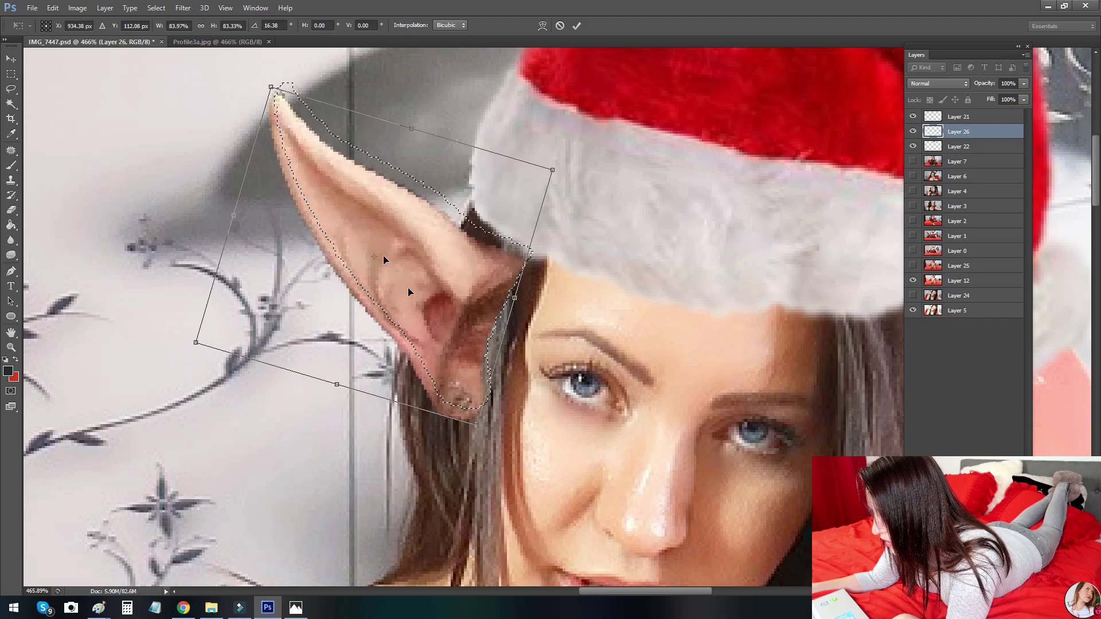
Step: Scale the elf ear down to about 46%, rotate it to about 16.9° and set it against the hair below the hat
drag(270, 87, 342, 203)
mouse_move(405, 321)
mouse_down()
mouse_move(352, 214)
mouse_move(430, 290)
mouse_move(419, 305)
mouse_up()
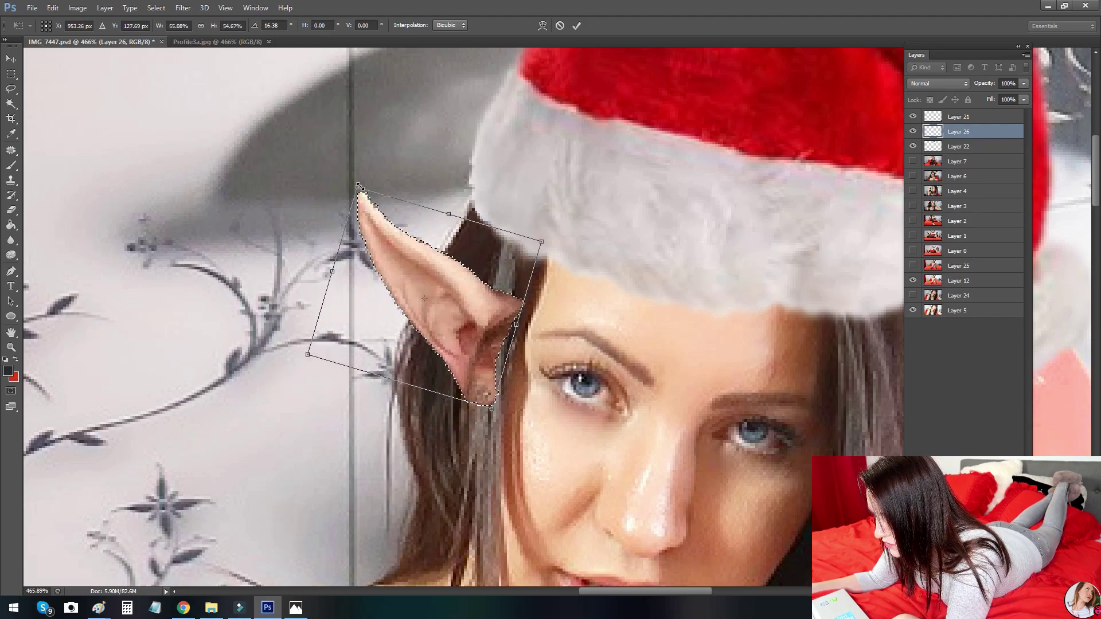
drag(357, 188, 380, 225)
mouse_move(438, 302)
mouse_down()
mouse_move(419, 273)
mouse_move(423, 299)
mouse_move(453, 253)
mouse_move(435, 308)
mouse_up()
mouse_move(625, 411)
mouse_down()
mouse_move(621, 435)
mouse_move(626, 414)
mouse_up()
mouse_move(373, 304)
mouse_down()
mouse_move(377, 322)
mouse_move(365, 298)
mouse_move(372, 309)
mouse_up()
mouse_move(454, 323)
mouse_down()
mouse_move(450, 260)
mouse_move(457, 329)
mouse_up()
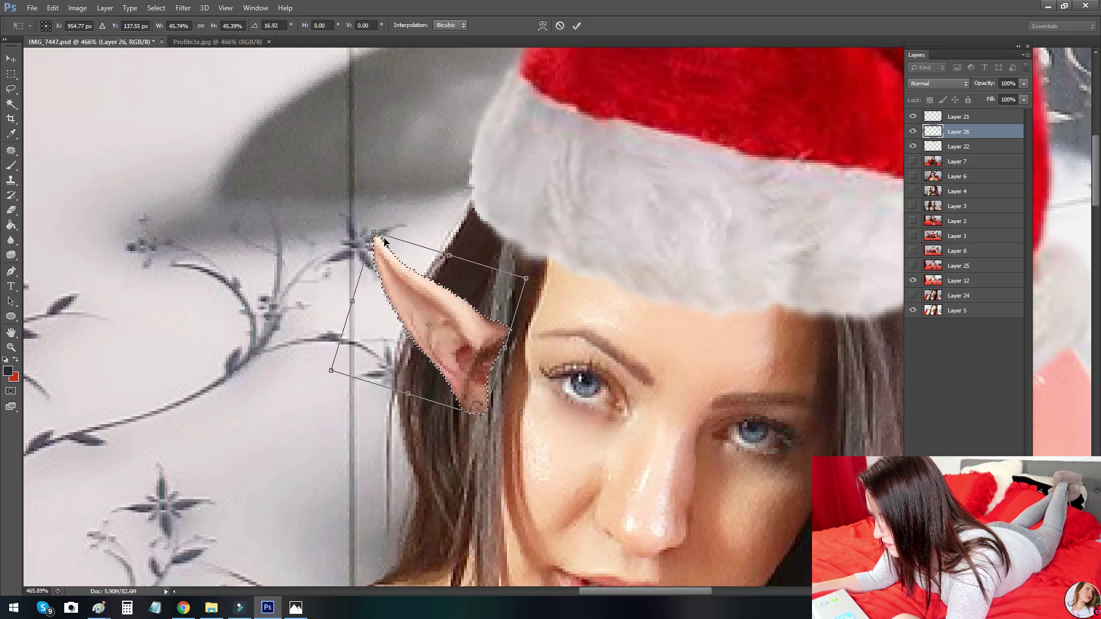
Step: Try a smaller ear size, settle on about 44% with its base against the hair strand, and apply the transform
drag(375, 234, 394, 262)
drag(445, 325, 492, 298)
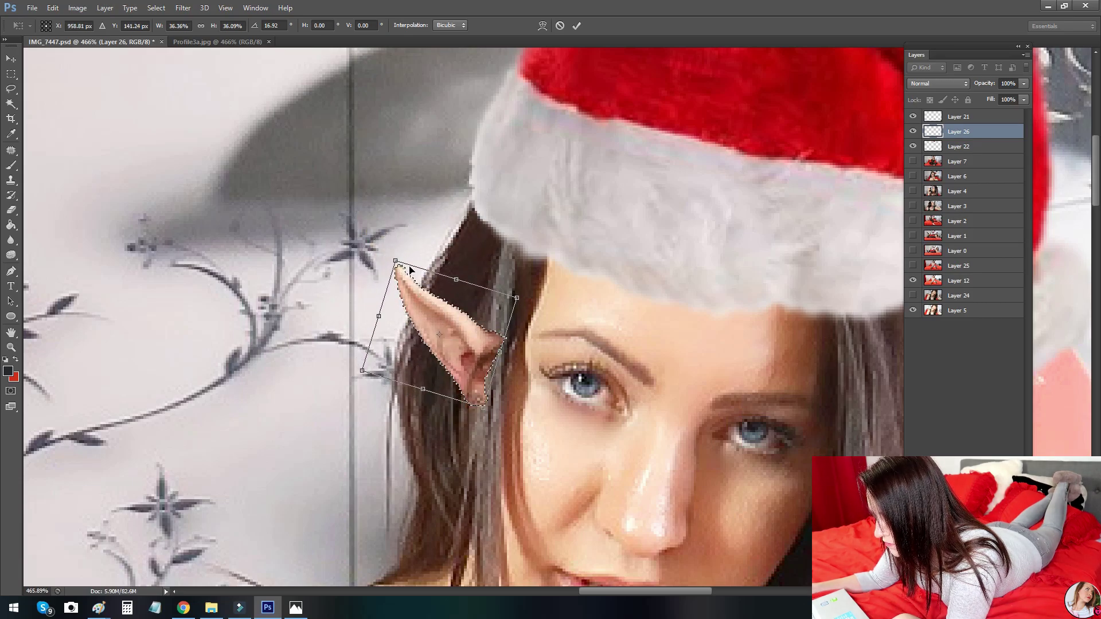
drag(396, 261, 375, 232)
drag(538, 292, 541, 299)
mouse_move(447, 297)
mouse_down()
mouse_move(407, 268)
mouse_move(447, 296)
mouse_up()
drag(565, 294, 562, 279)
drag(447, 314, 420, 306)
drag(553, 378, 549, 389)
mouse_move(449, 328)
mouse_down()
mouse_move(471, 338)
mouse_move(452, 311)
mouse_move(467, 325)
mouse_up()
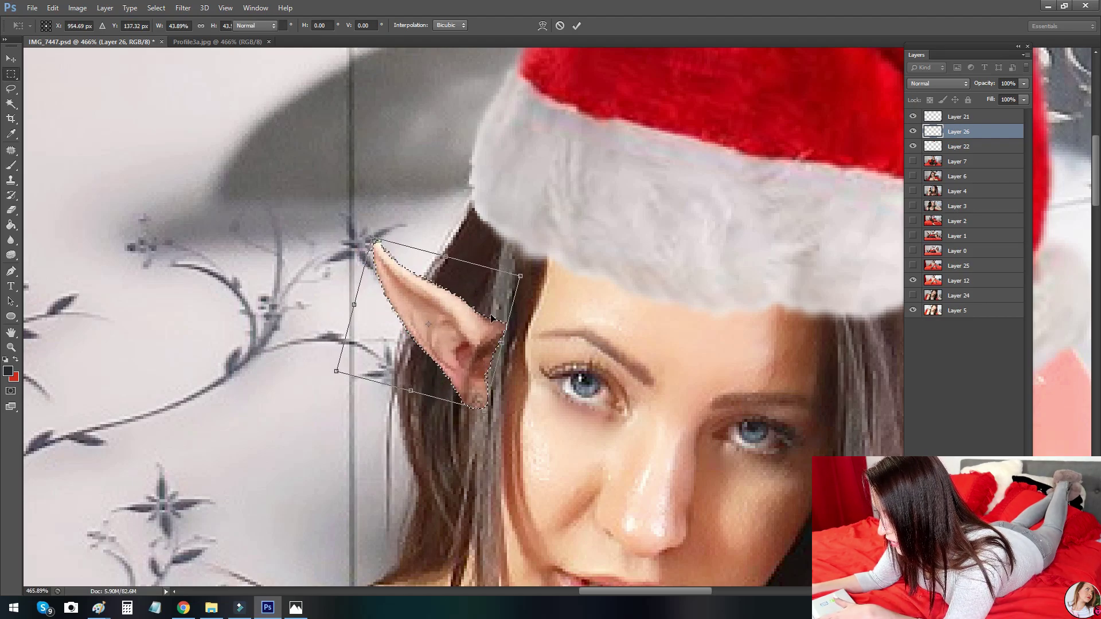
key(Return)
Step: Deselect the ear and draw a Pen path around its inner edge and lobe where they overlap the front hair strand
key(z)
mouse_move(527, 345)
mouse_down()
mouse_move(537, 393)
mouse_move(459, 312)
mouse_up()
click(11, 89)
click(579, 238)
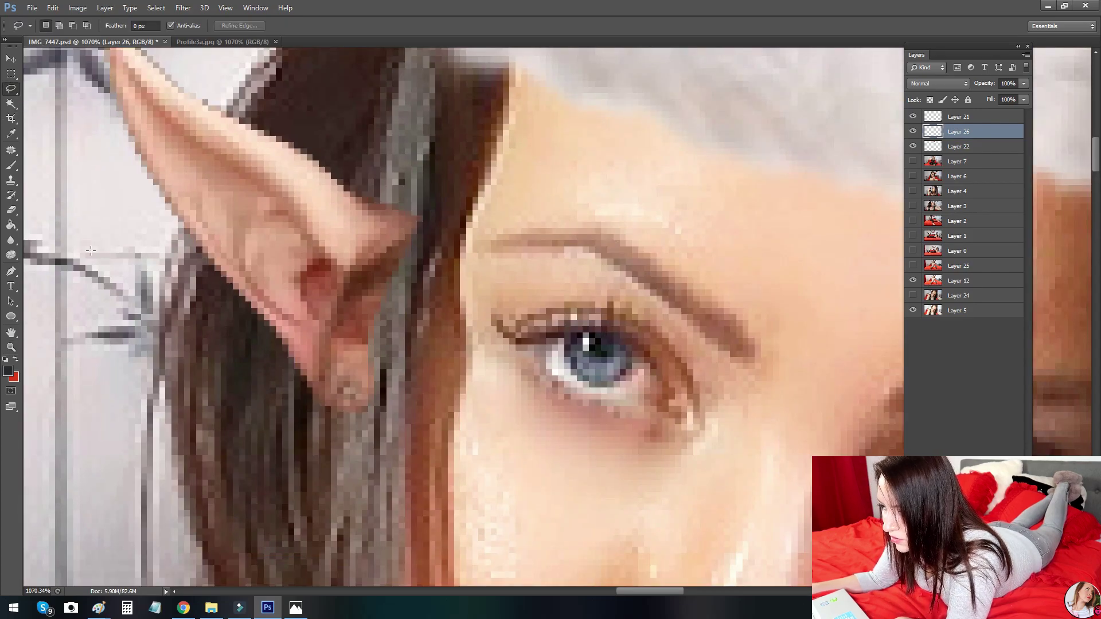
drag(456, 257, 481, 235)
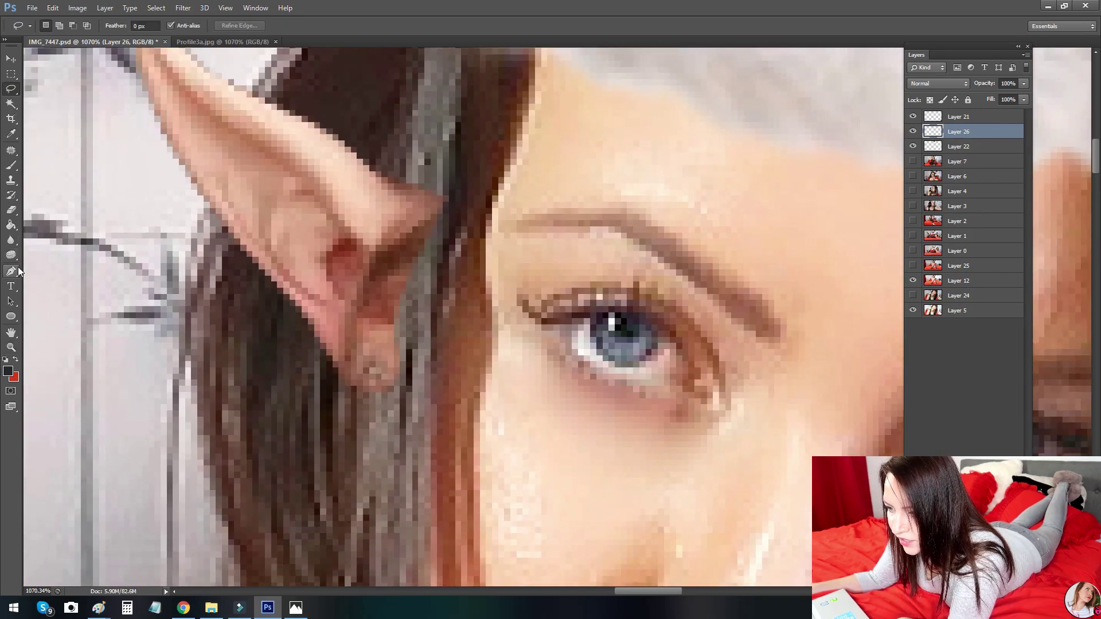
click(11, 270)
drag(478, 161, 589, 250)
drag(498, 433, 446, 358)
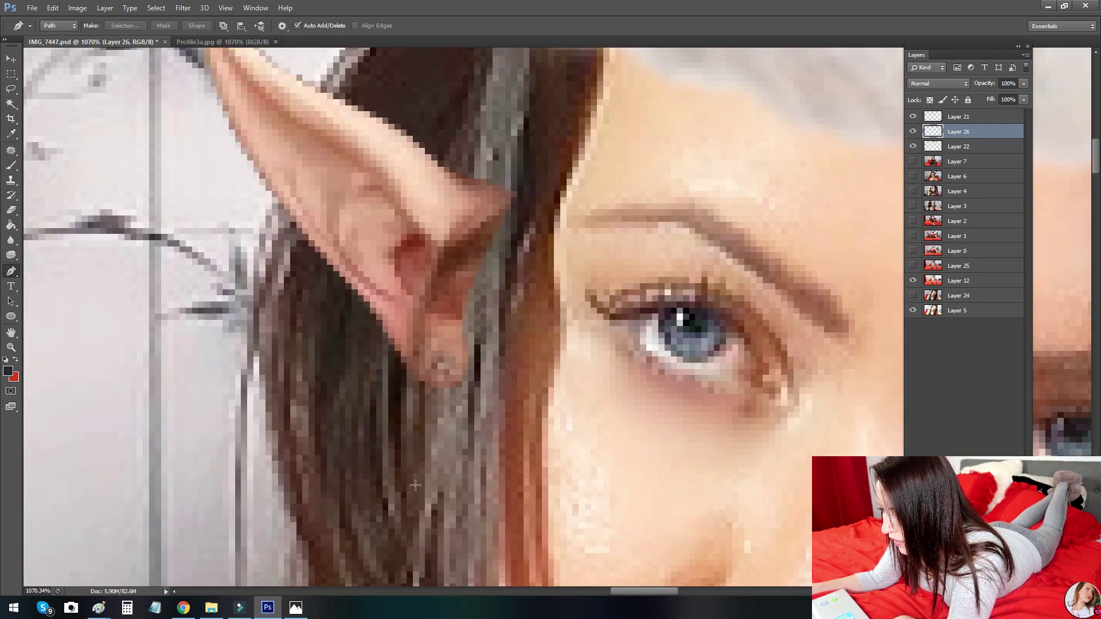
click(413, 479)
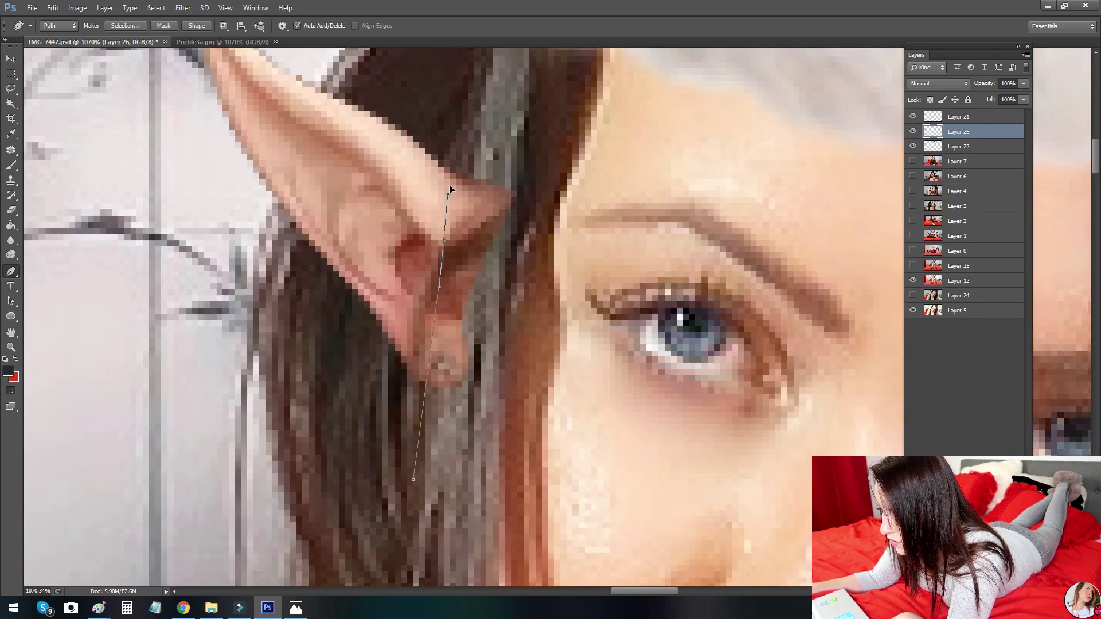
drag(438, 185, 446, 145)
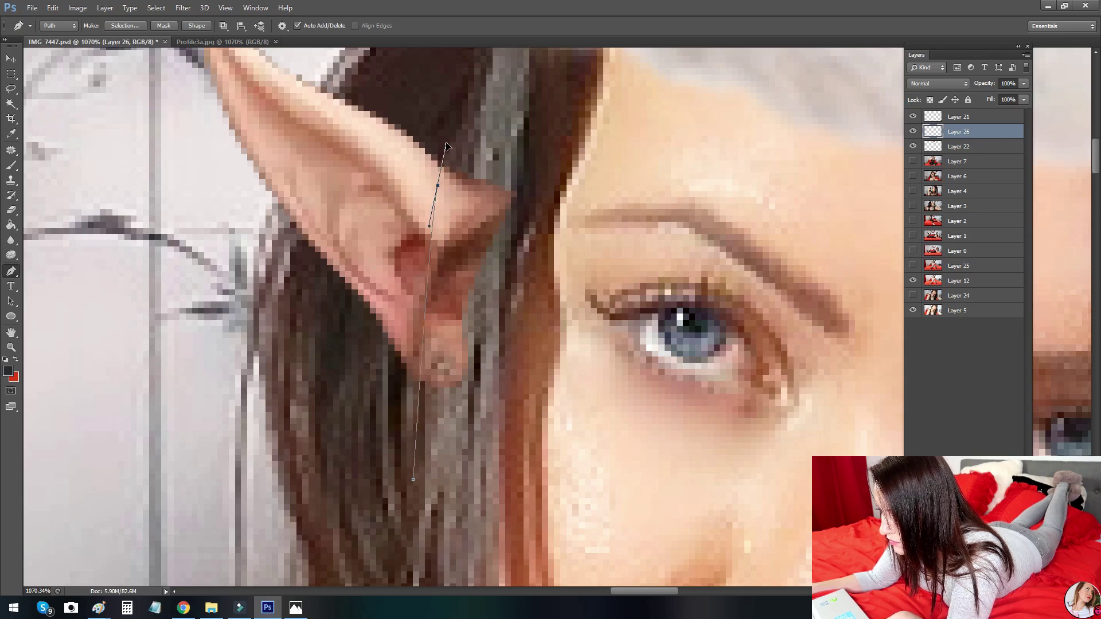
click(610, 431)
Step: Make a selection from the path and cut the enclosed inner part of the ear onto its own layer
right_click(662, 249)
click(719, 307)
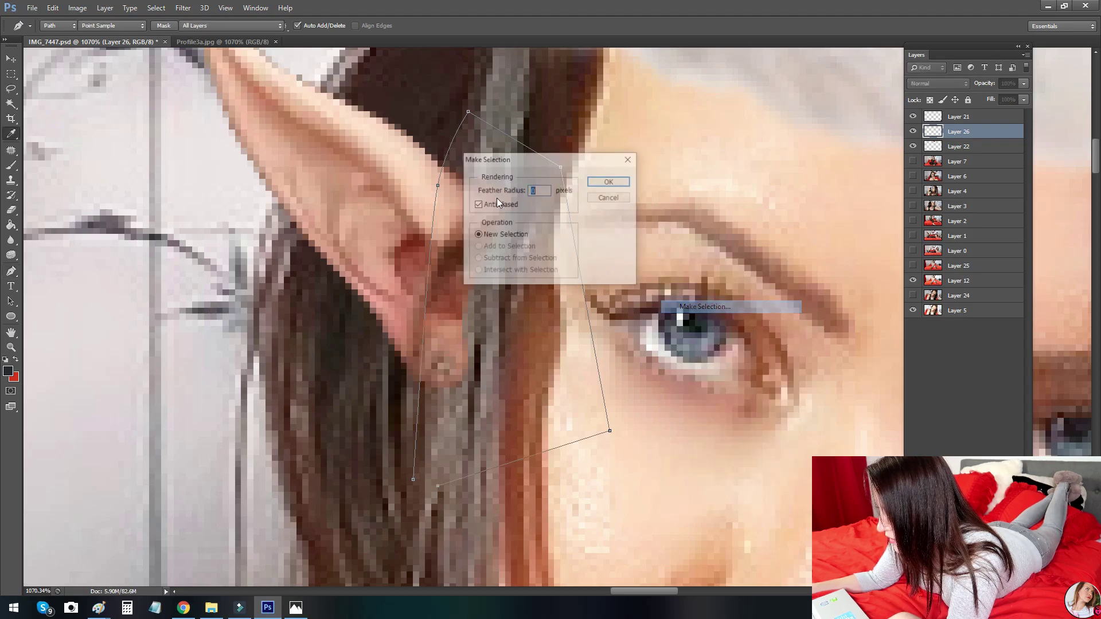
click(610, 180)
click(10, 74)
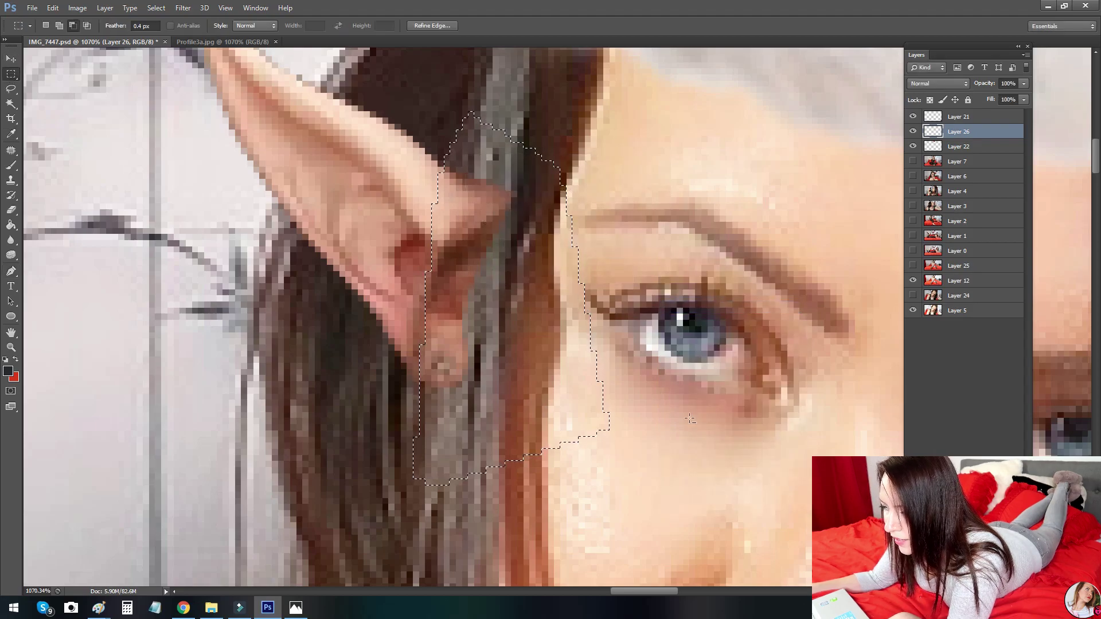
right_click(525, 221)
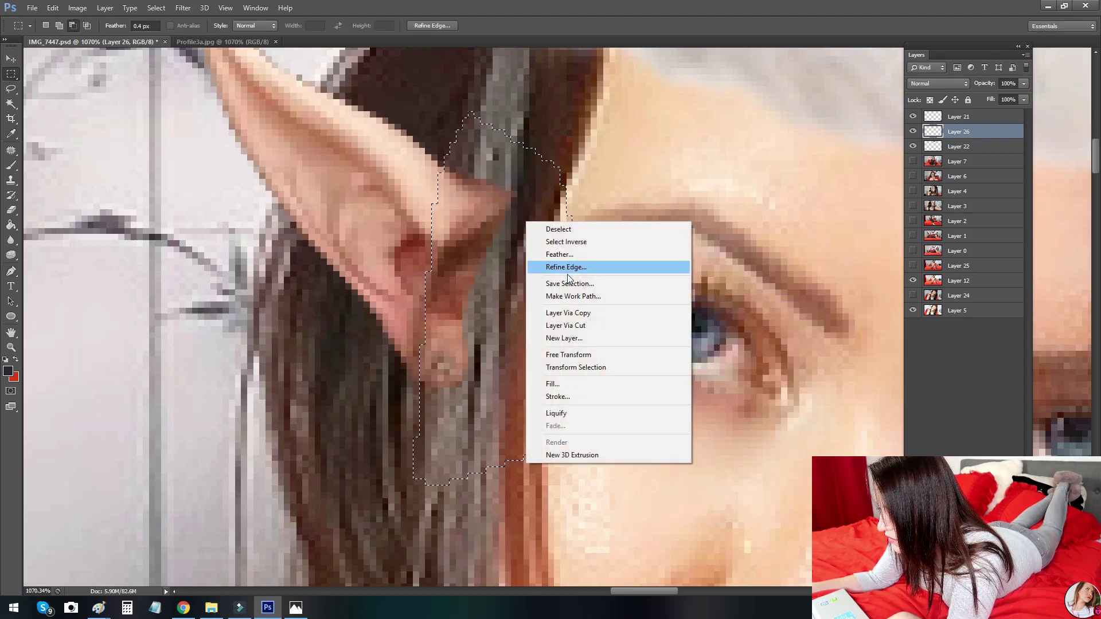
click(584, 319)
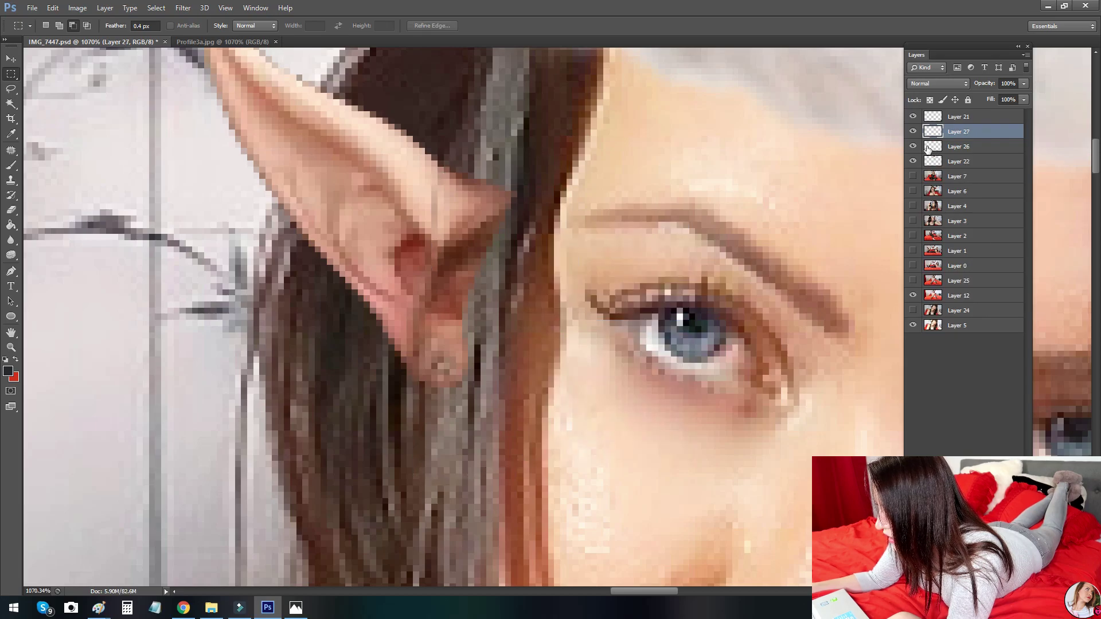
Step: Check the two ear pieces by toggling Layer 26's visibility and delete Layer 27 with the cut-off inner part
click(912, 146)
click(912, 147)
right_click(936, 131)
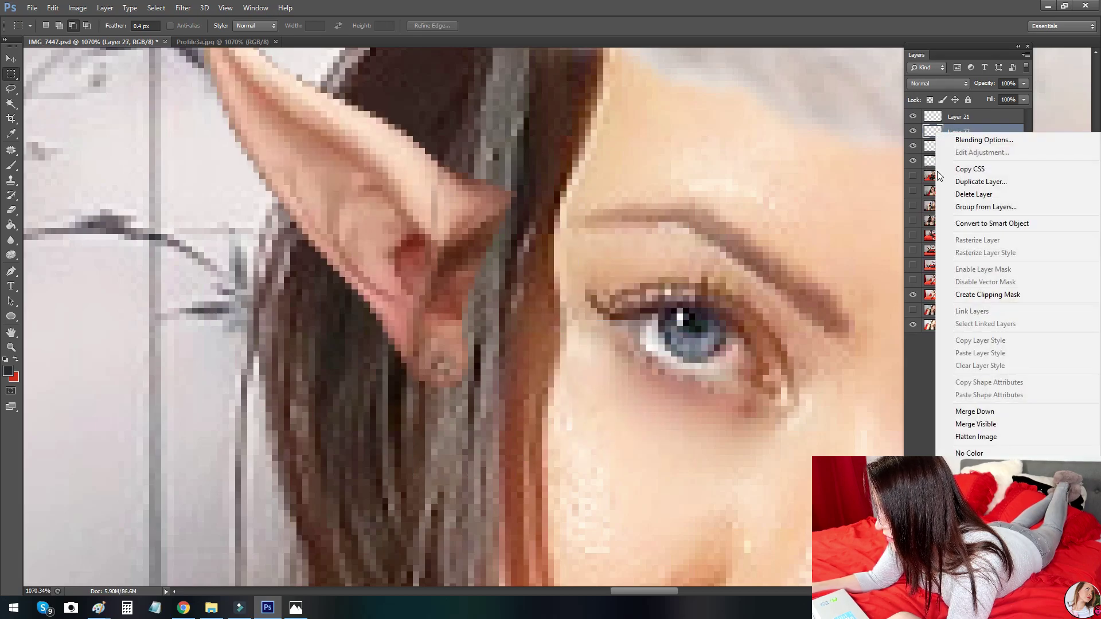
click(970, 195)
Step: Examine how the trimmed ear sits against the hair and hat, both in the whole photo and close up
key(z)
drag(603, 229, 498, 235)
drag(673, 274, 684, 271)
scroll(685, 271, up, 5)
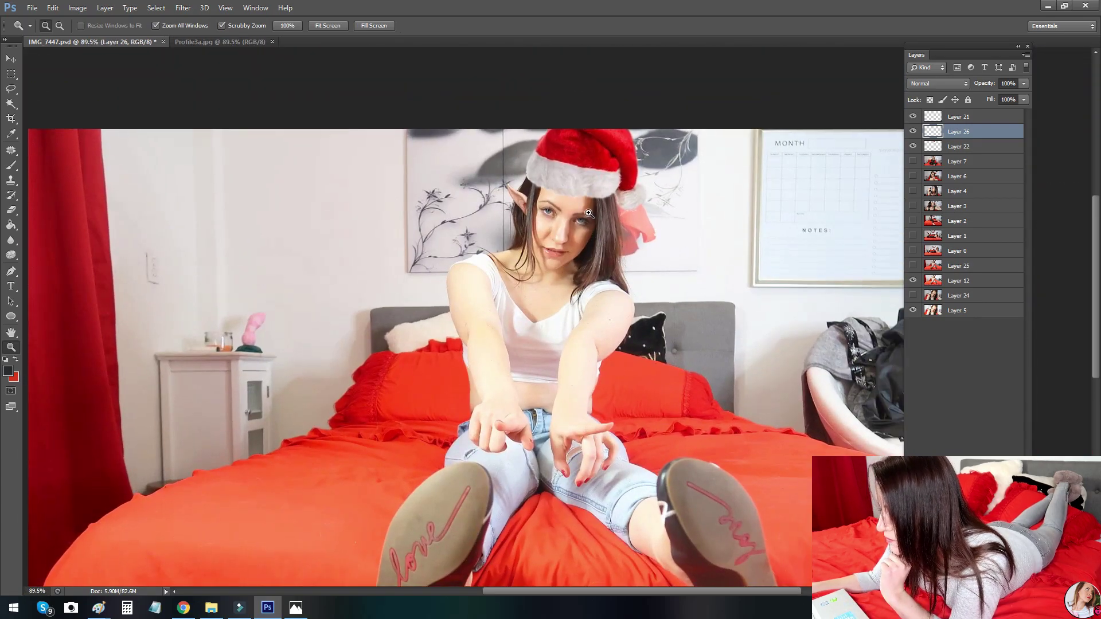
scroll(551, 287, down, 5)
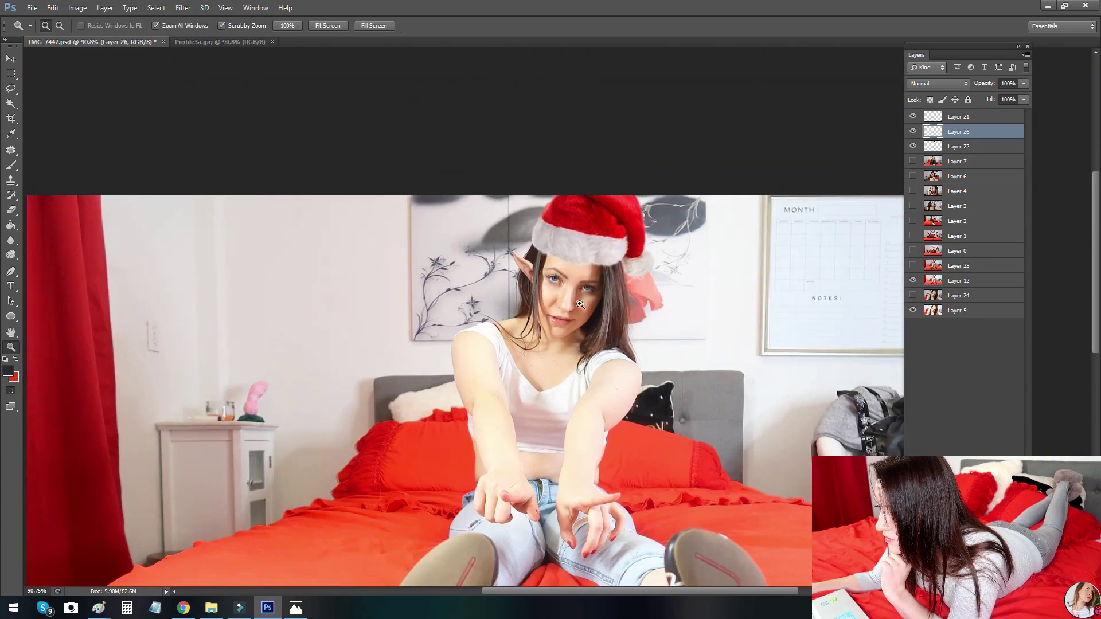
scroll(582, 298, up, 15)
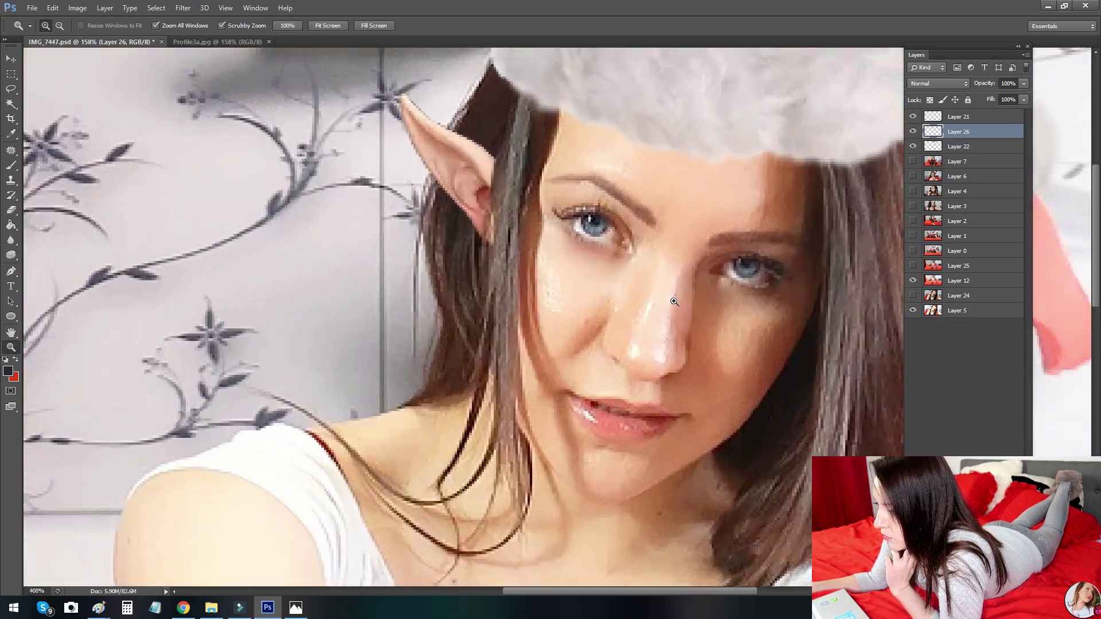
scroll(469, 189, up, 2)
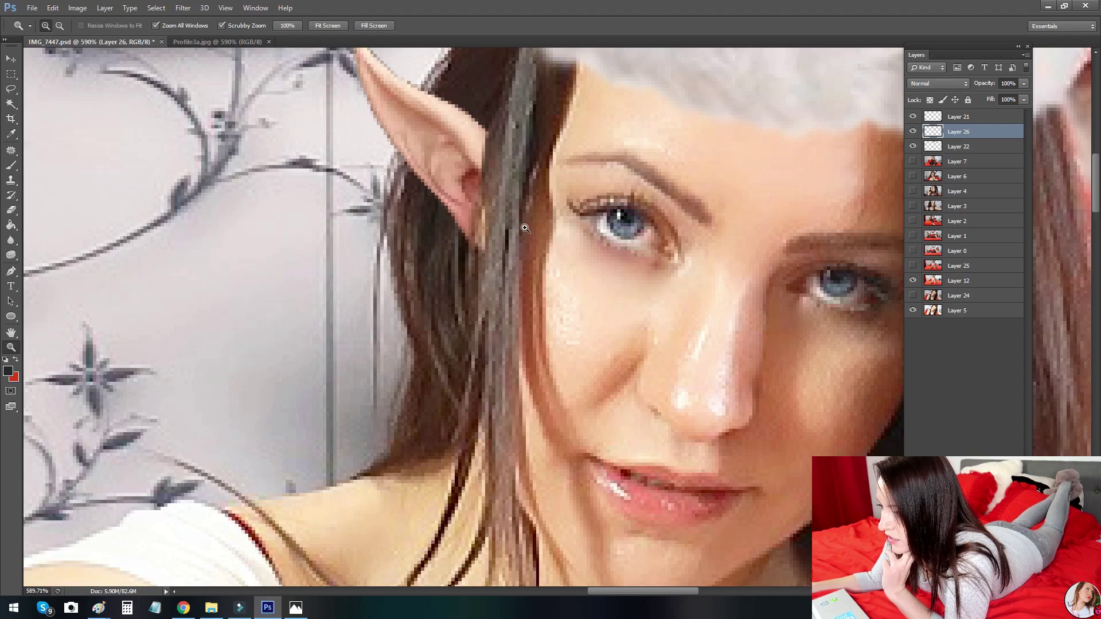
scroll(524, 228, down, 6)
scroll(573, 258, up, 2)
scroll(611, 277, down, 2)
scroll(611, 277, down, 3)
Step: Switch to Photos, examine the elf ear in ChristmasCalendar.jpg up close as a reference, and return to Photoshop
click(296, 608)
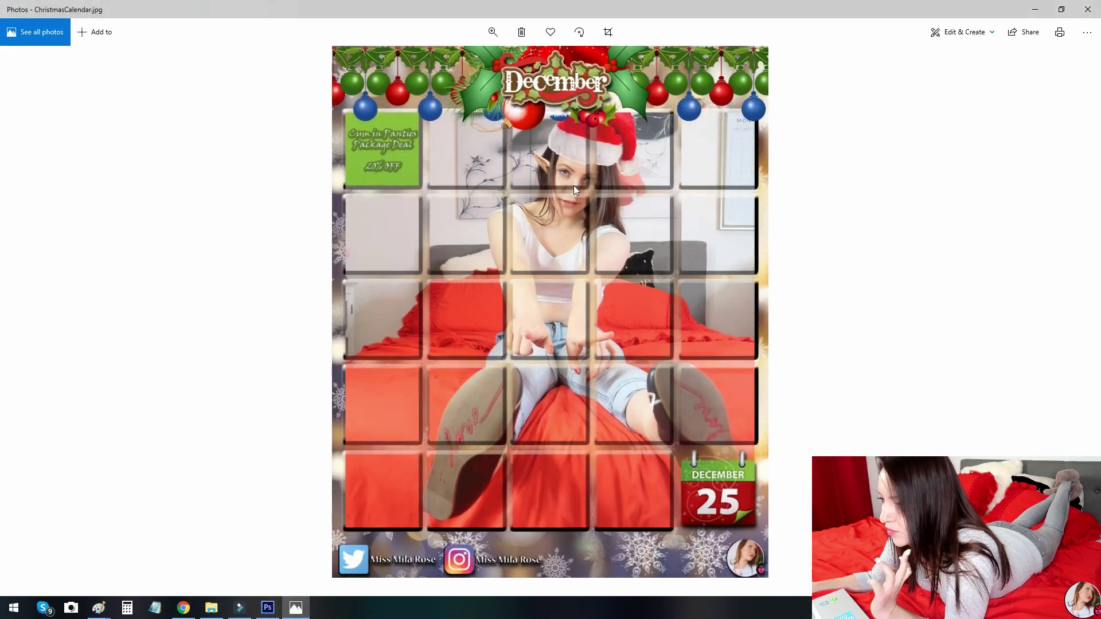
click(492, 32)
drag(473, 59, 475, 59)
drag(567, 287, 573, 324)
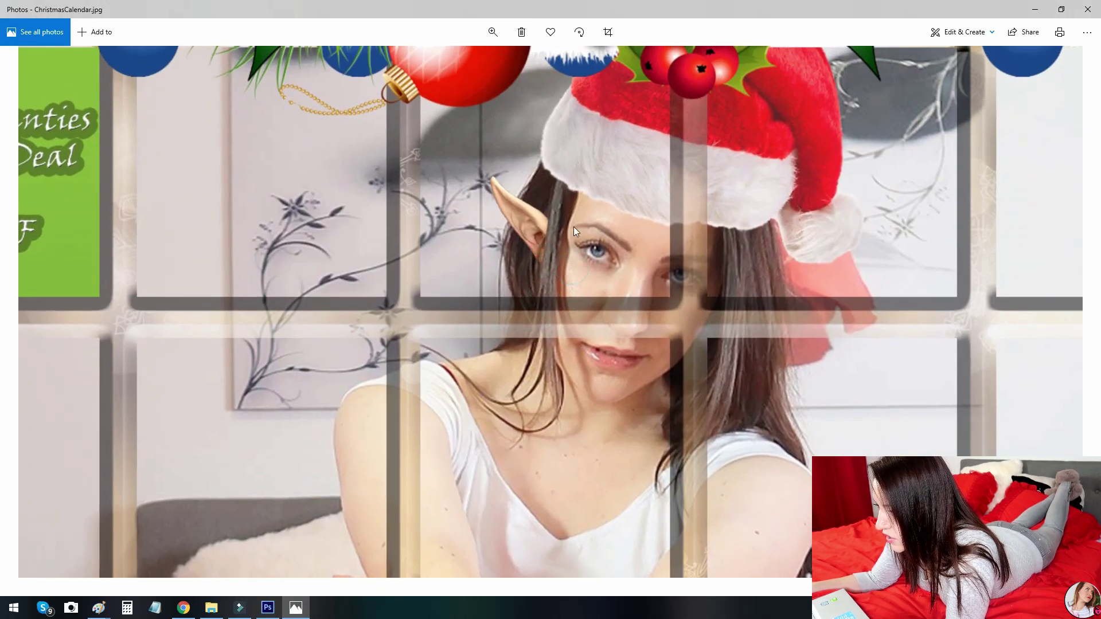
click(268, 608)
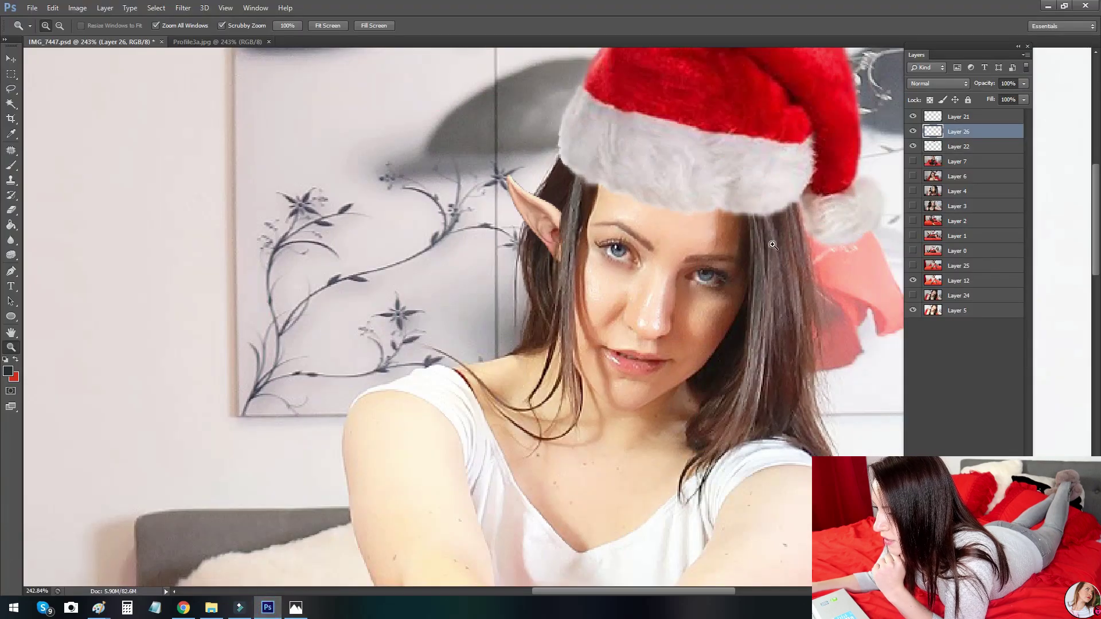
Step: Open Color Balance for the ear on Layer 26 and set the midtones to -24 cyan-red and -13 yellow-blue
click(626, 262)
click(626, 262)
drag(611, 174, 566, 237)
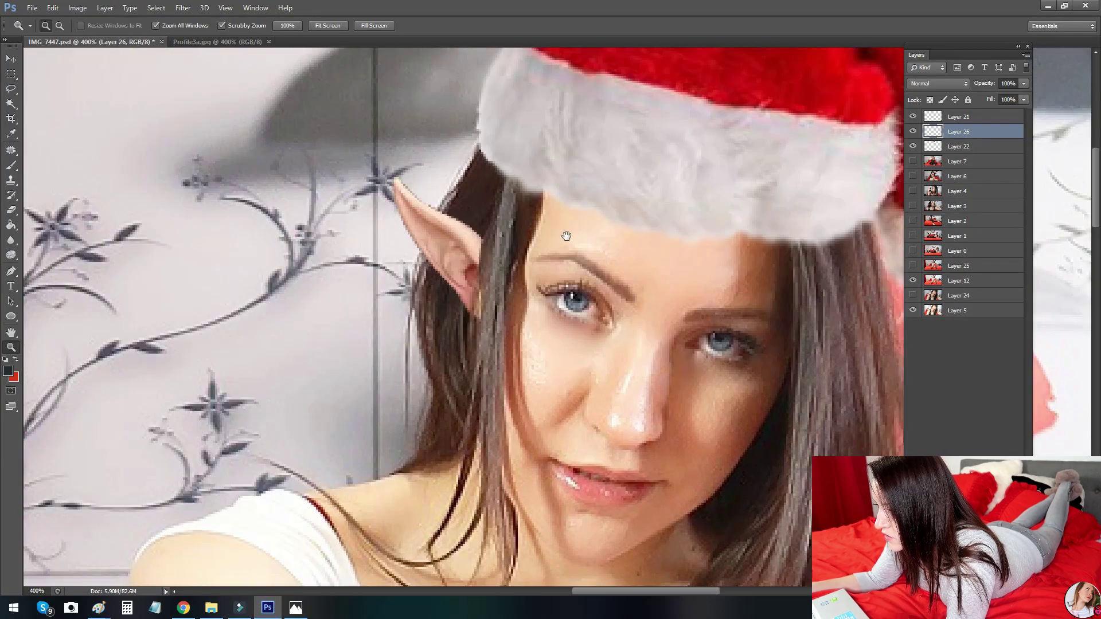
click(567, 236)
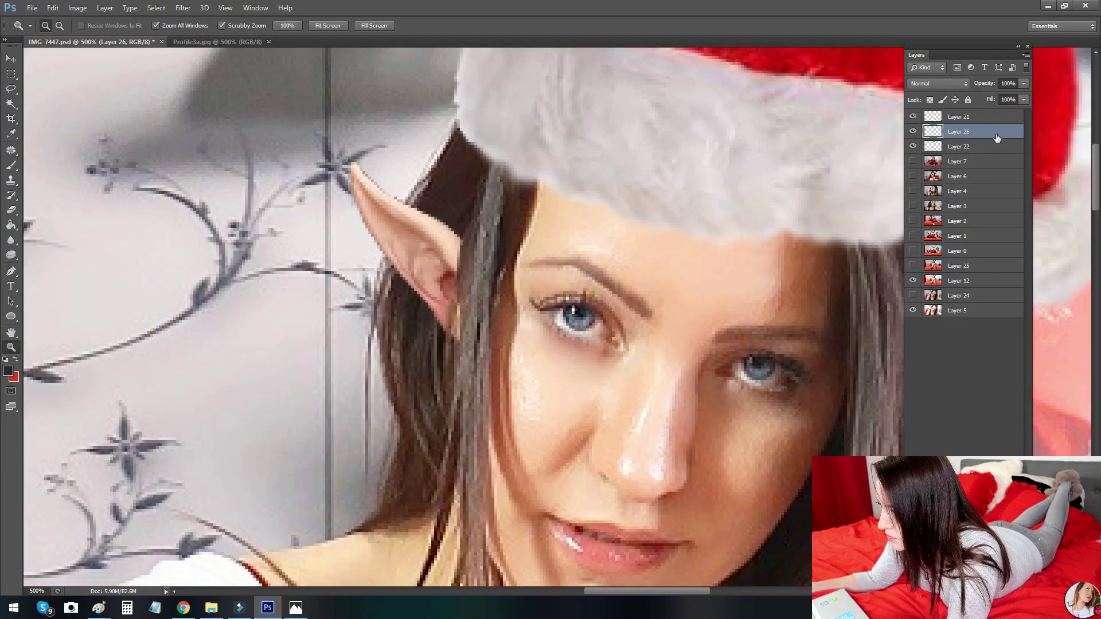
click(78, 8)
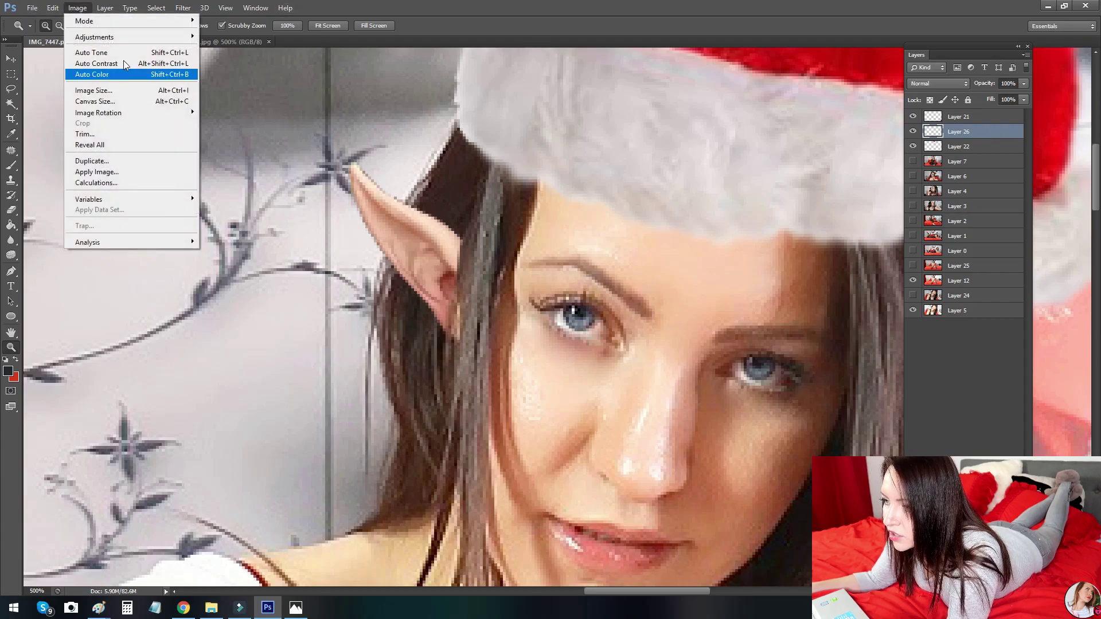
mouse_move(127, 38)
click(247, 107)
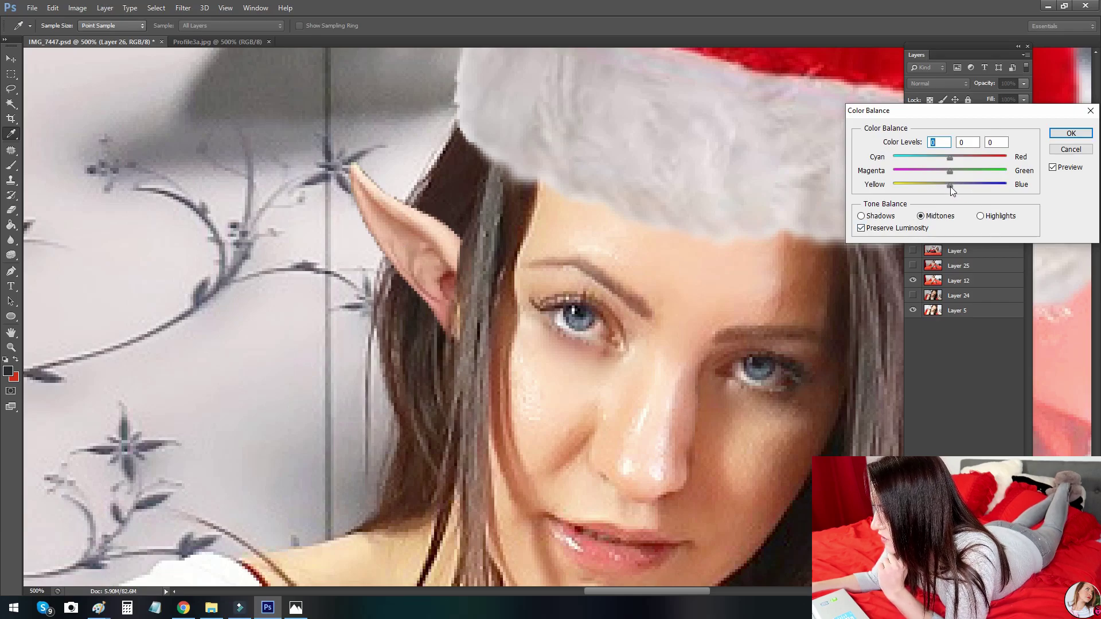
mouse_move(950, 187)
mouse_down()
mouse_move(926, 187)
mouse_move(943, 182)
mouse_up()
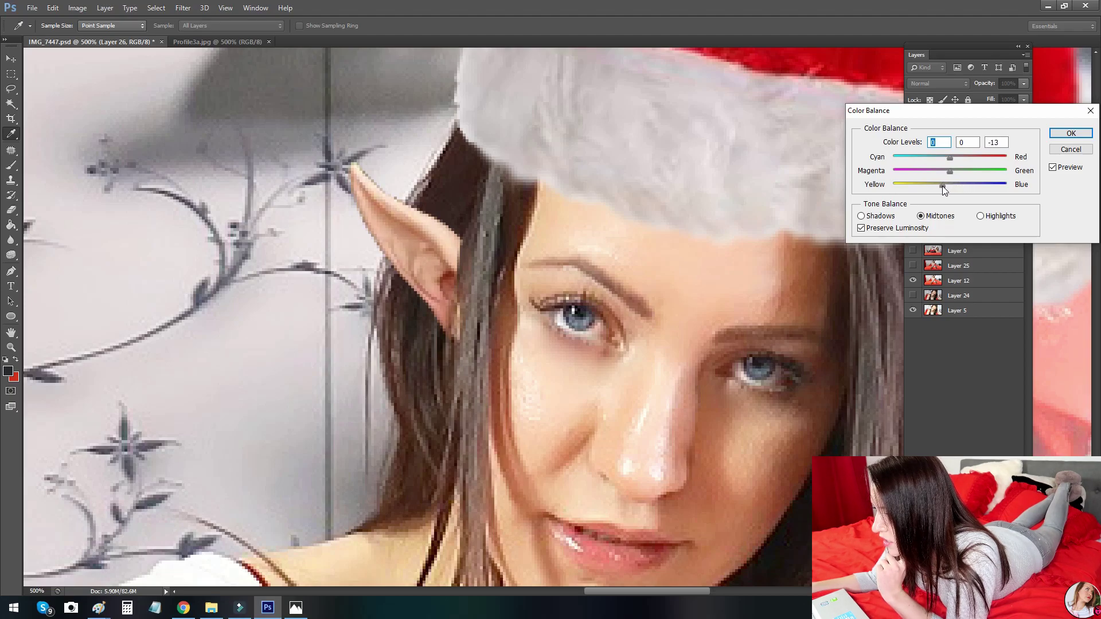
click(941, 186)
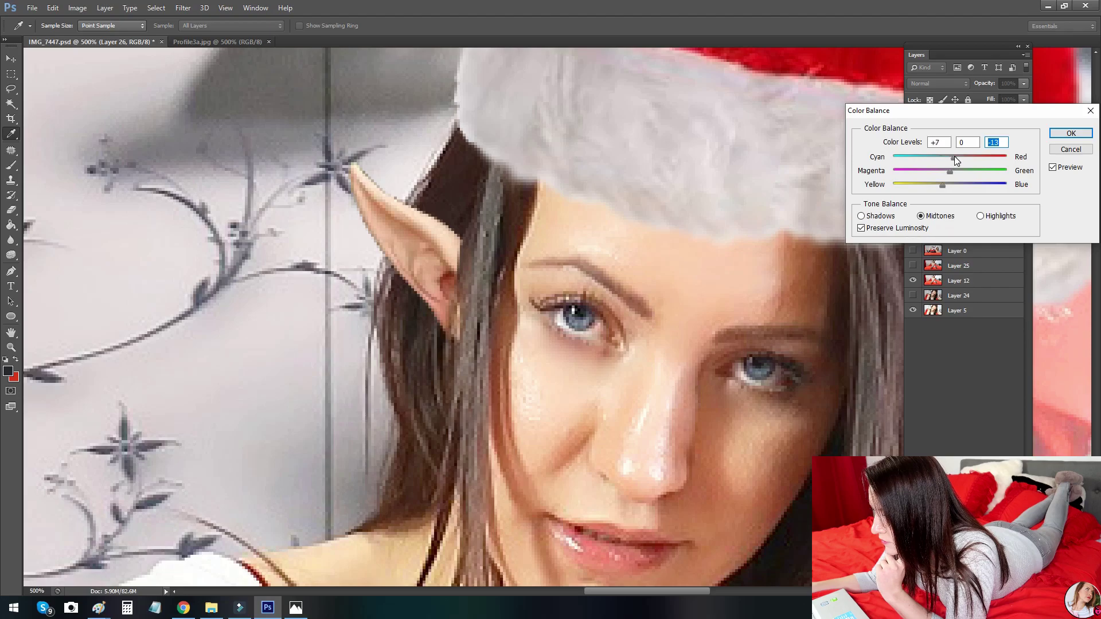
mouse_move(930, 154)
mouse_down()
mouse_move(947, 154)
mouse_move(935, 152)
mouse_up()
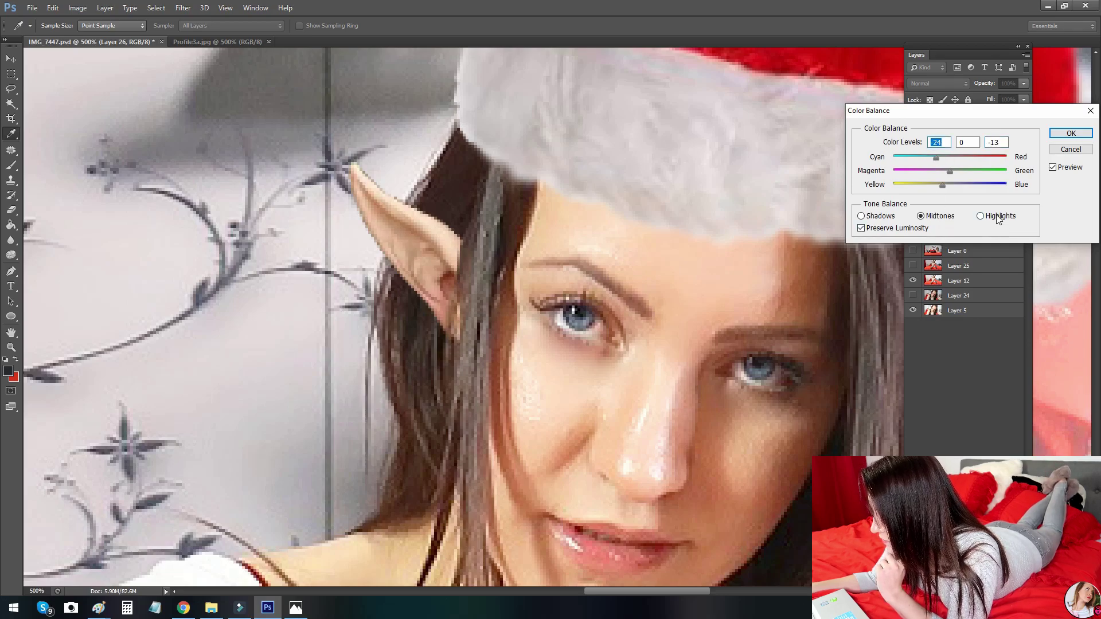
Step: Set the ear's highlights to -2 yellow-blue and its shadows to -8 cyan-red and +14 yellow-blue
drag(949, 184, 948, 190)
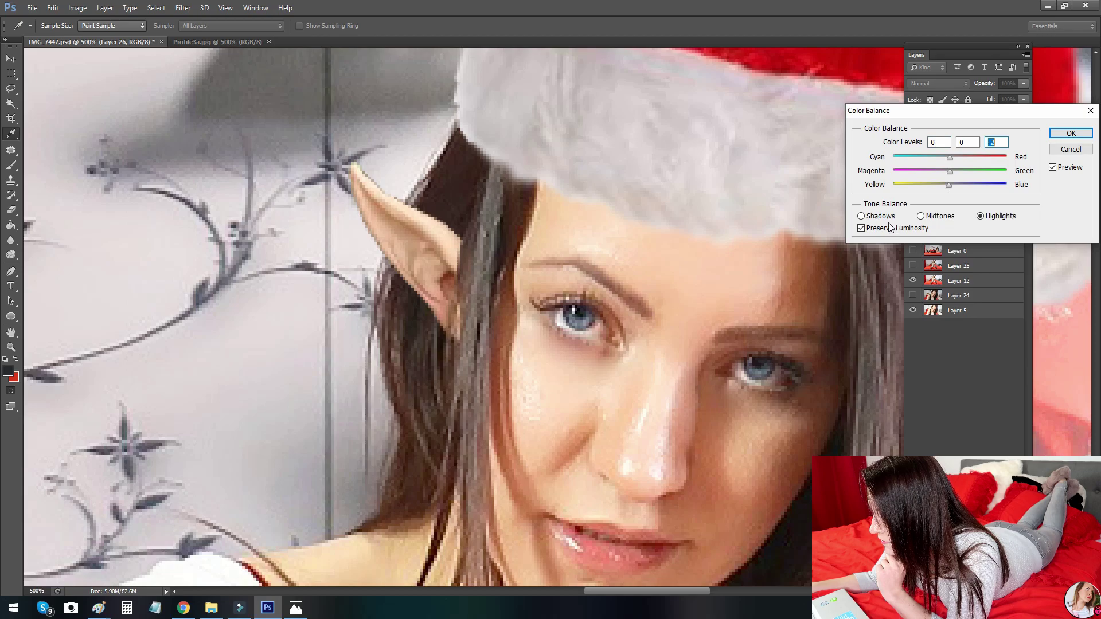
click(955, 161)
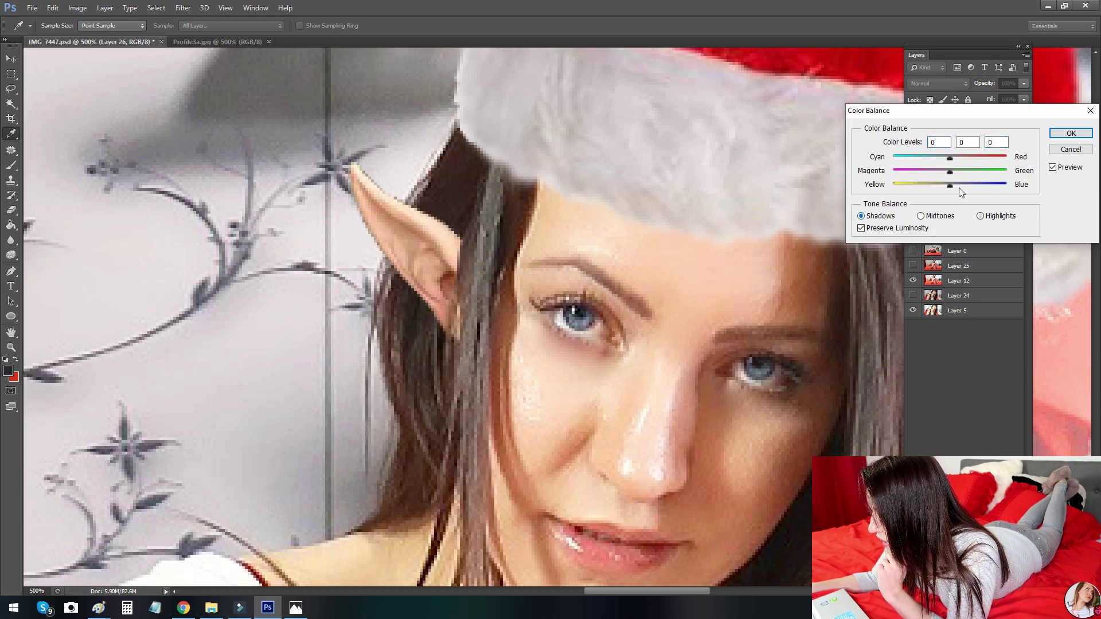
mouse_move(951, 186)
mouse_down()
mouse_move(942, 192)
mouse_move(958, 182)
mouse_up()
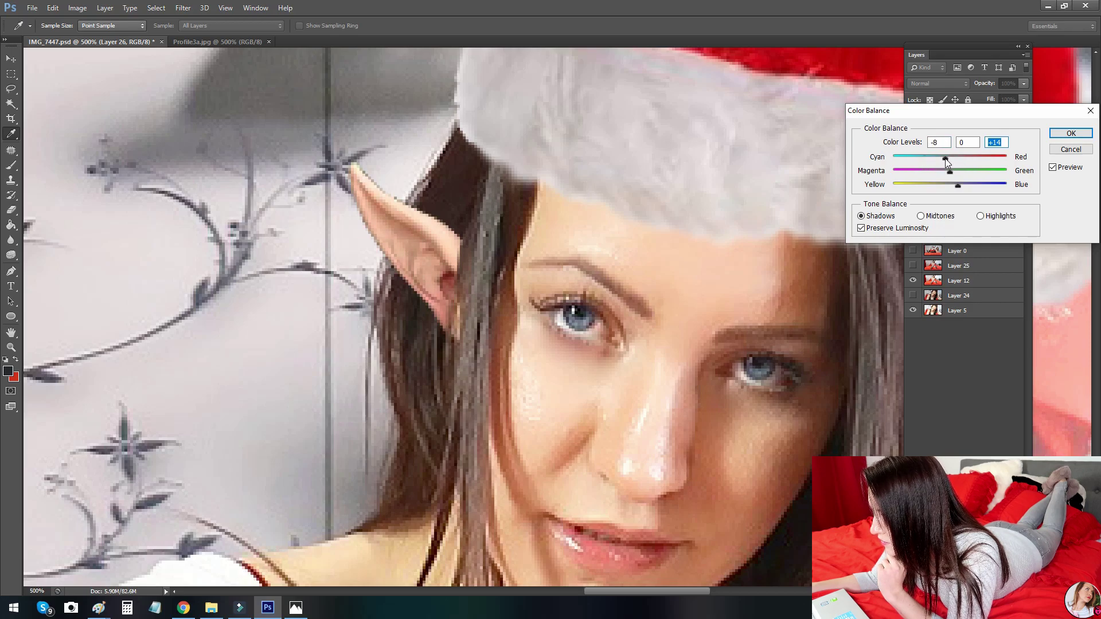
Step: Set the ear's midtones to -16 yellow-blue and apply the Color Balance adjustment
click(929, 218)
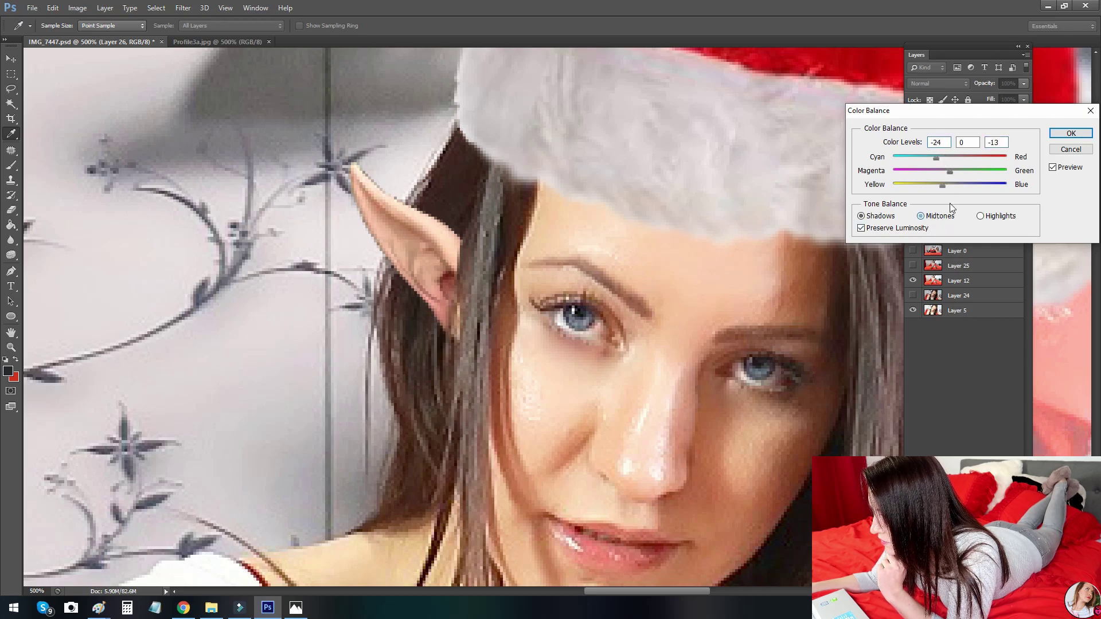
drag(934, 185, 939, 184)
key(Tab)
key(Tab)
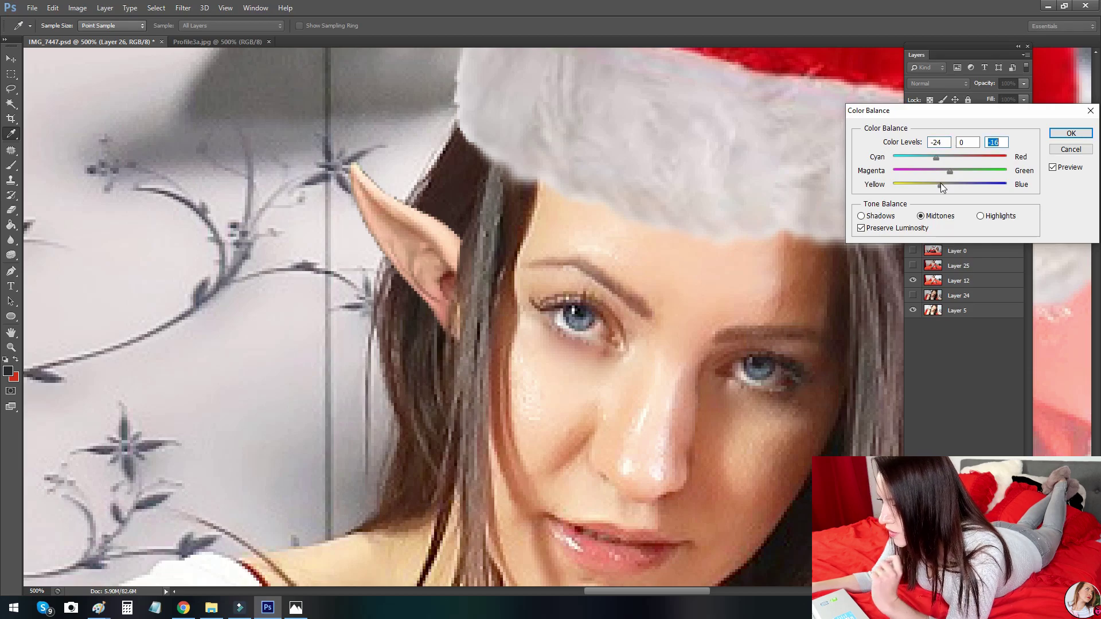
click(1070, 133)
key(z)
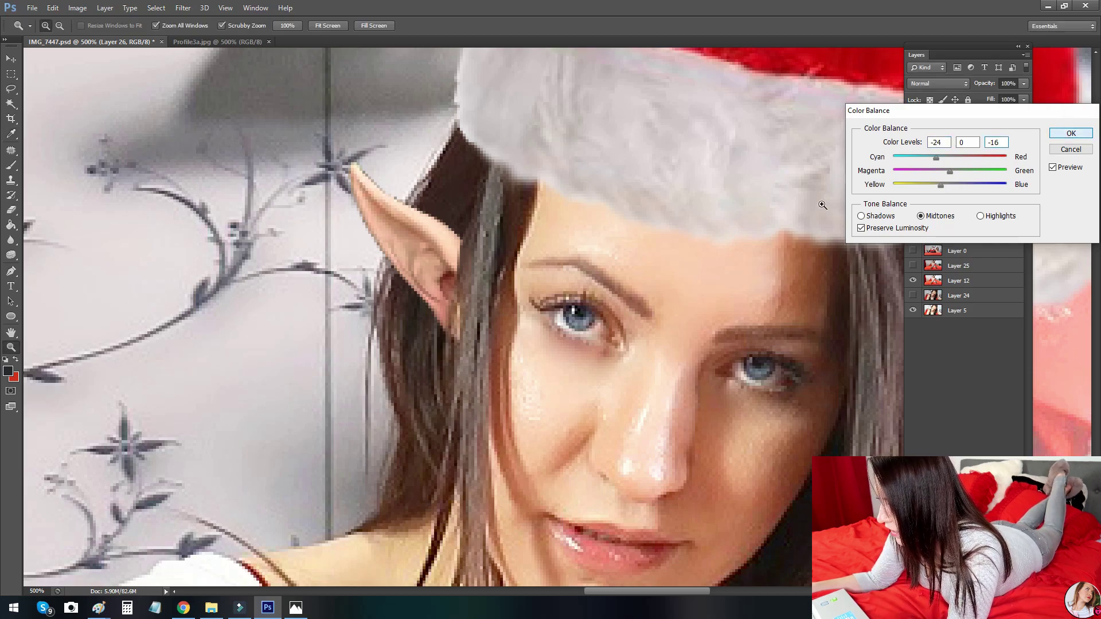
scroll(570, 270, down, 5)
scroll(603, 318, up, 1)
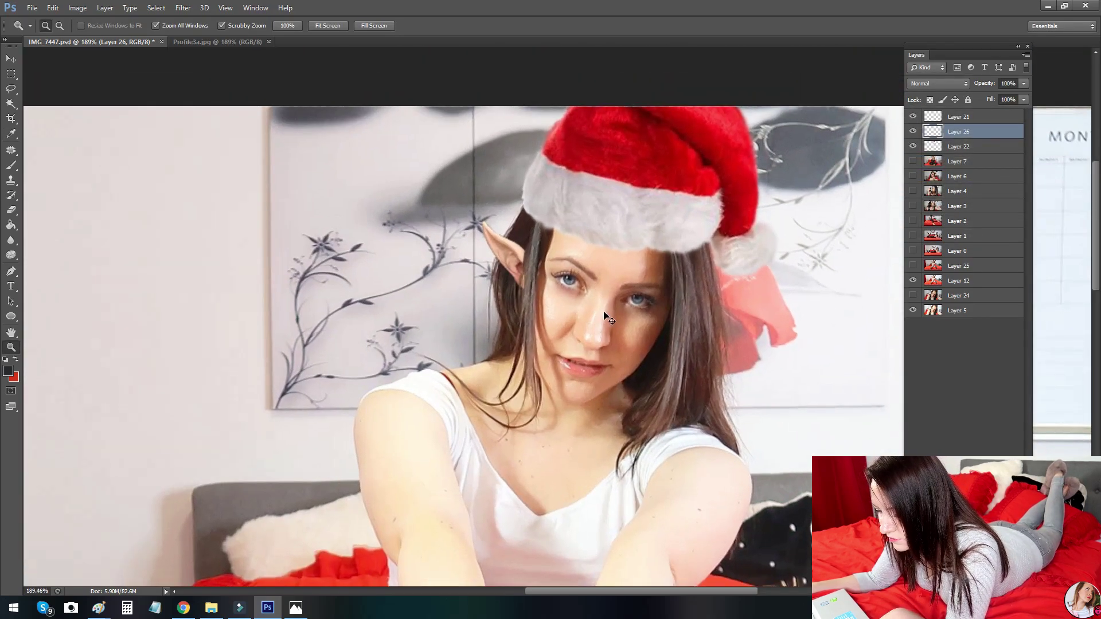
Step: Adjust the elf ear's Vibrance on Layer 26 to vibrance +3 and saturation +5 and apply it
scroll(605, 315, up, 5)
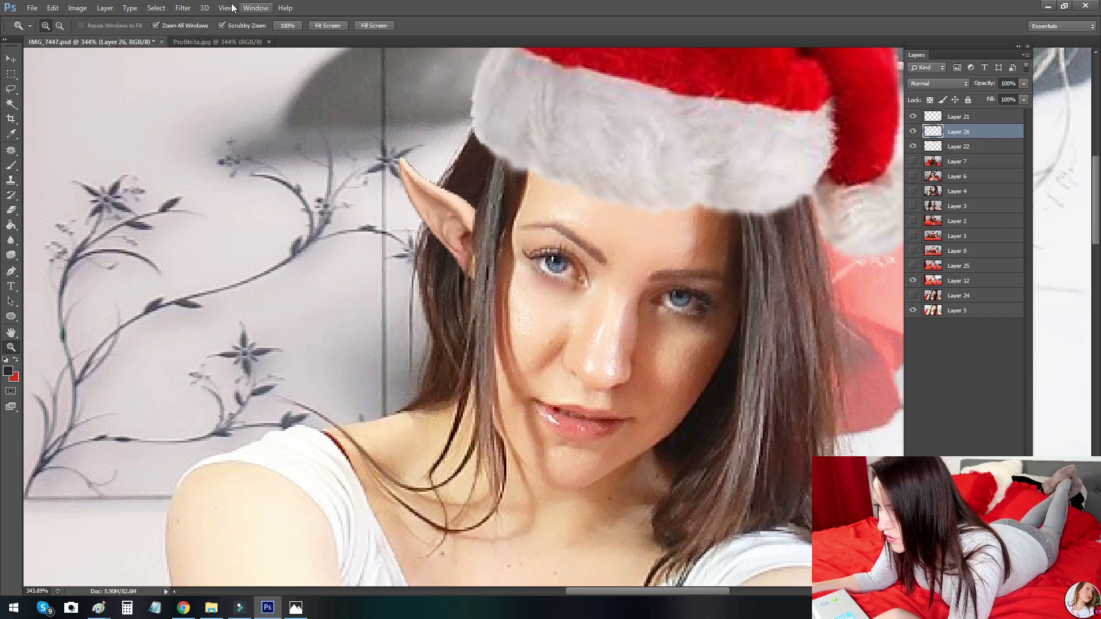
click(77, 8)
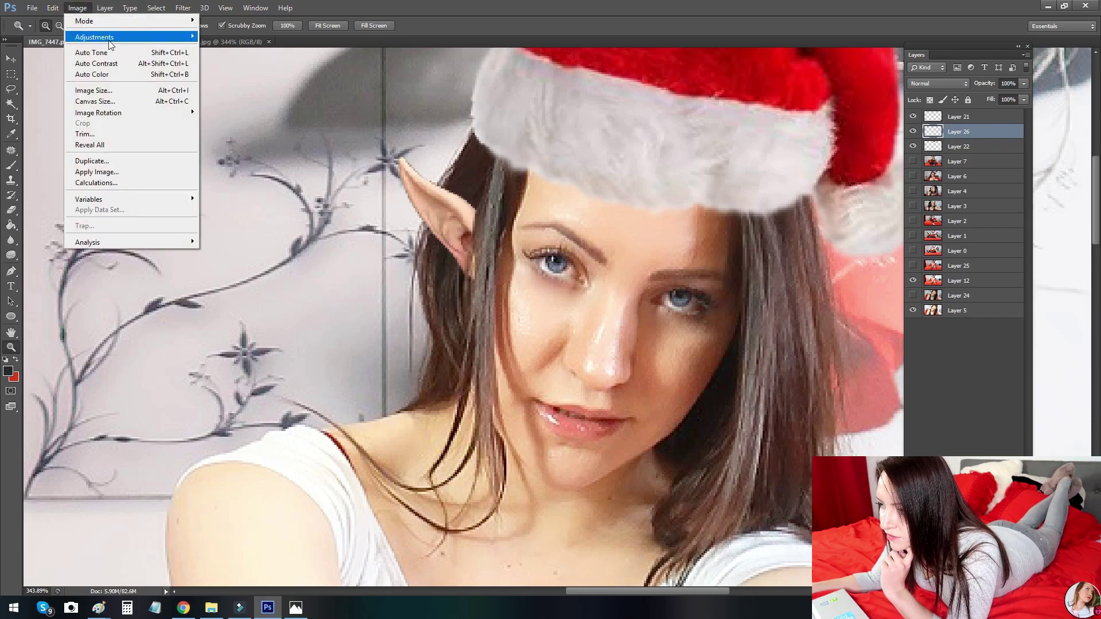
mouse_move(126, 37)
click(327, 85)
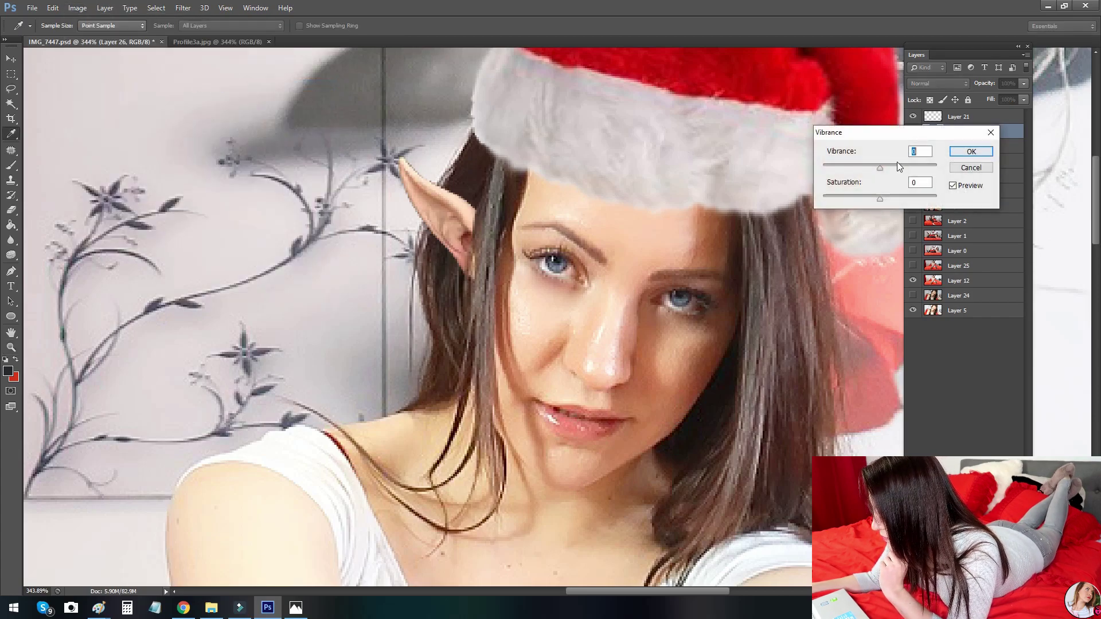
drag(898, 168, 882, 193)
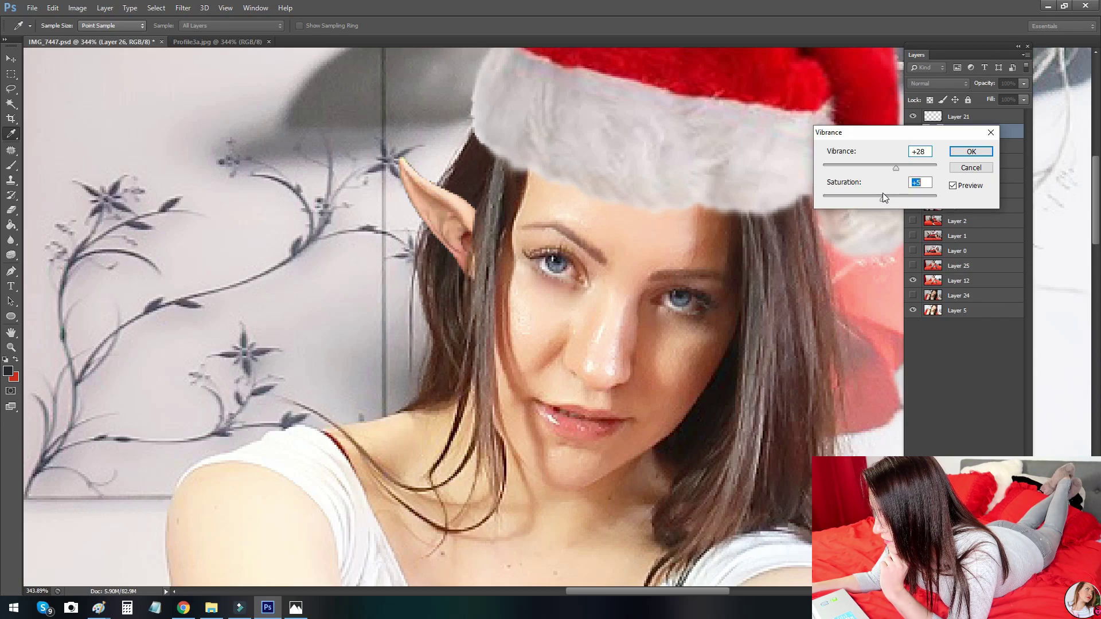
mouse_move(895, 167)
mouse_down()
mouse_move(862, 167)
mouse_move(881, 165)
mouse_up()
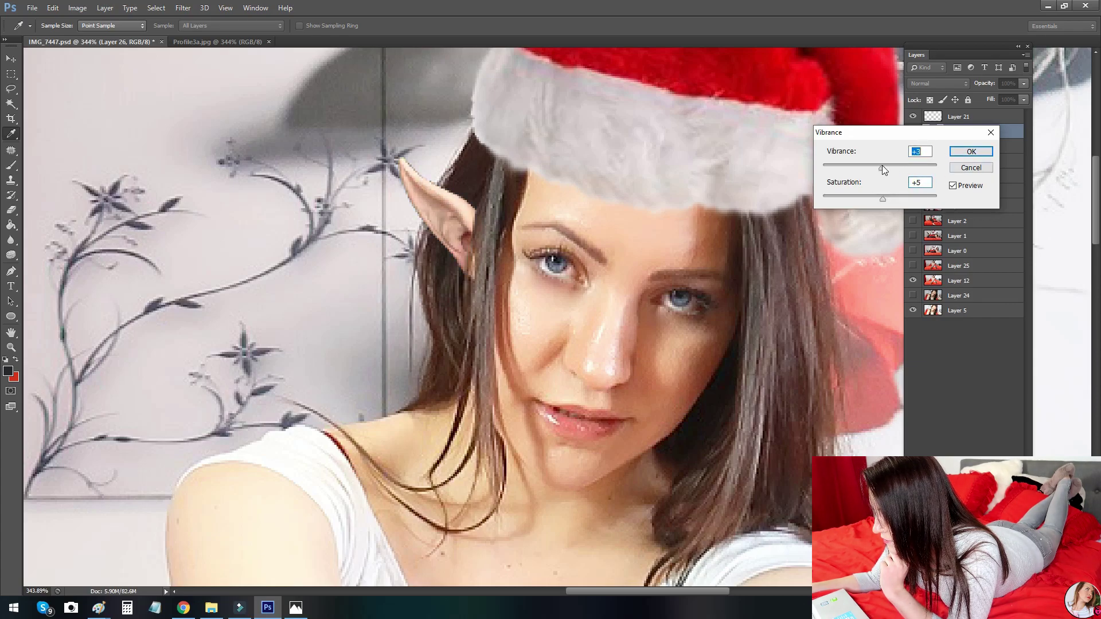
click(970, 151)
Step: Apply a Brightness/Contrast adjustment to the elf ear with brightness 5 and contrast 3
key(z)
click(76, 9)
mouse_move(125, 33)
click(261, 38)
drag(820, 152, 845, 177)
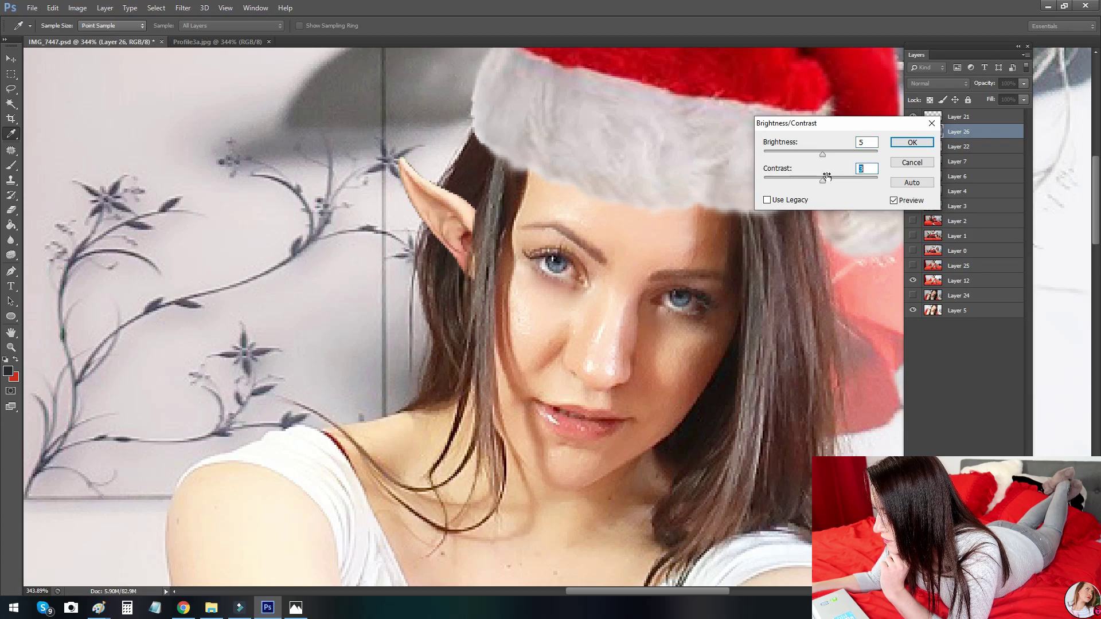
click(906, 146)
drag(665, 245, 597, 257)
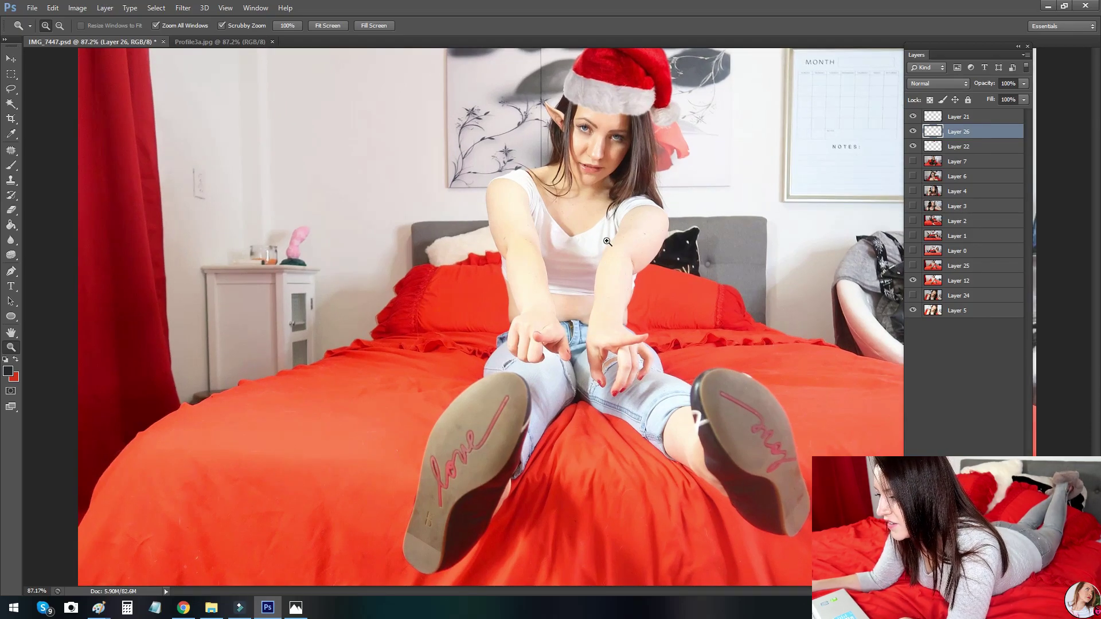
click(609, 285)
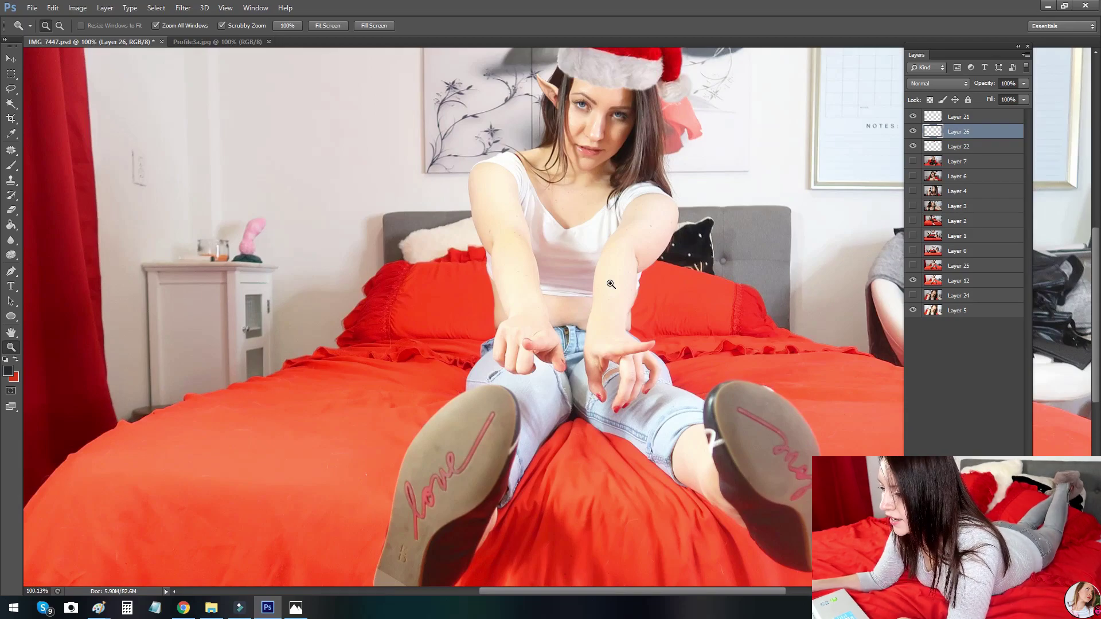
drag(659, 261, 645, 256)
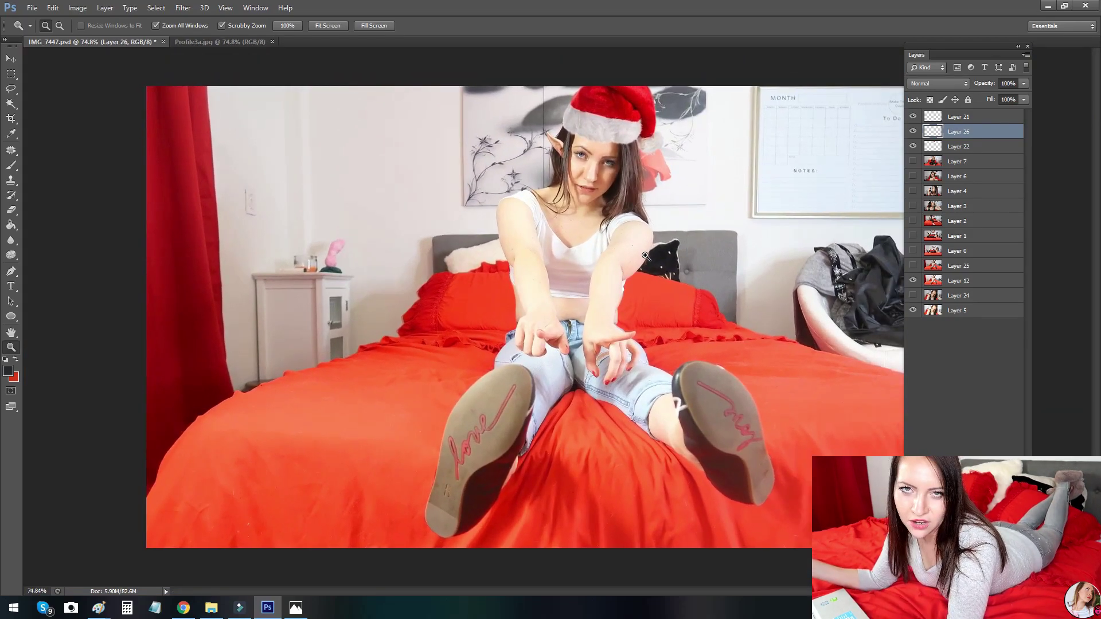